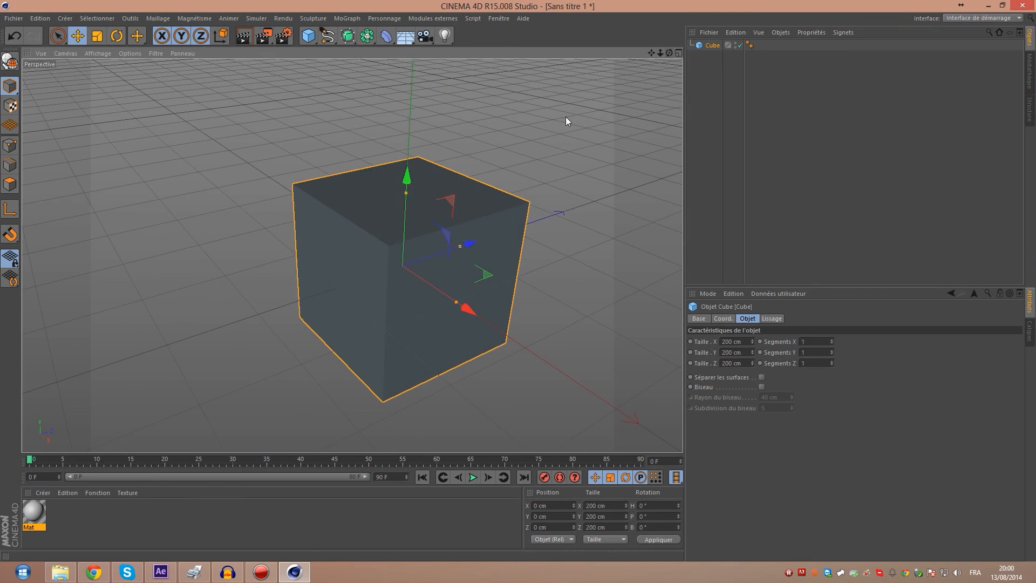
# Close the Mat material's editor without changing it and delete the material
pyautogui.doubleClick(34, 512)
pyautogui.moveTo(319, 89); pyautogui.dragTo(800, 157)
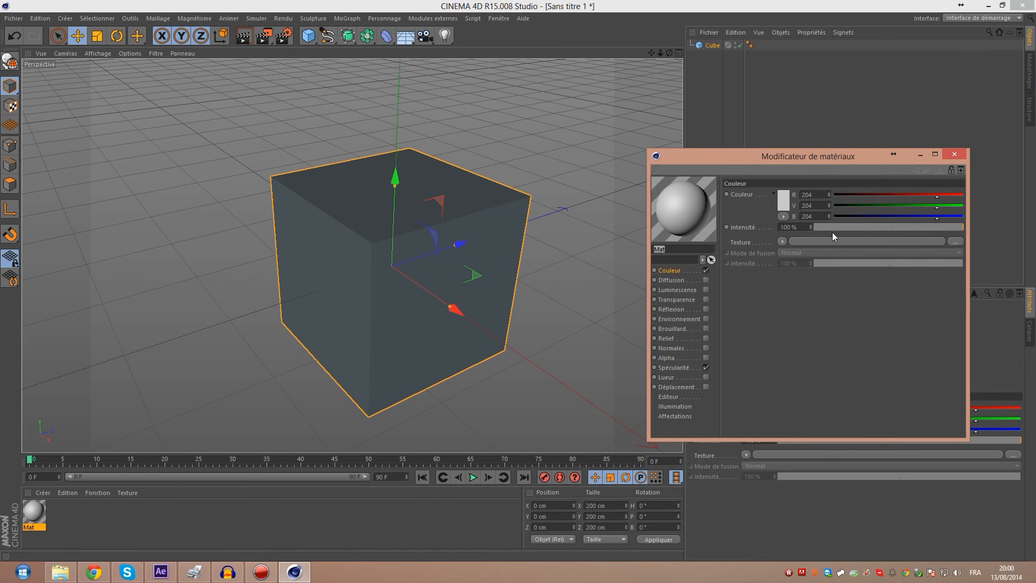
pyautogui.click(962, 153)
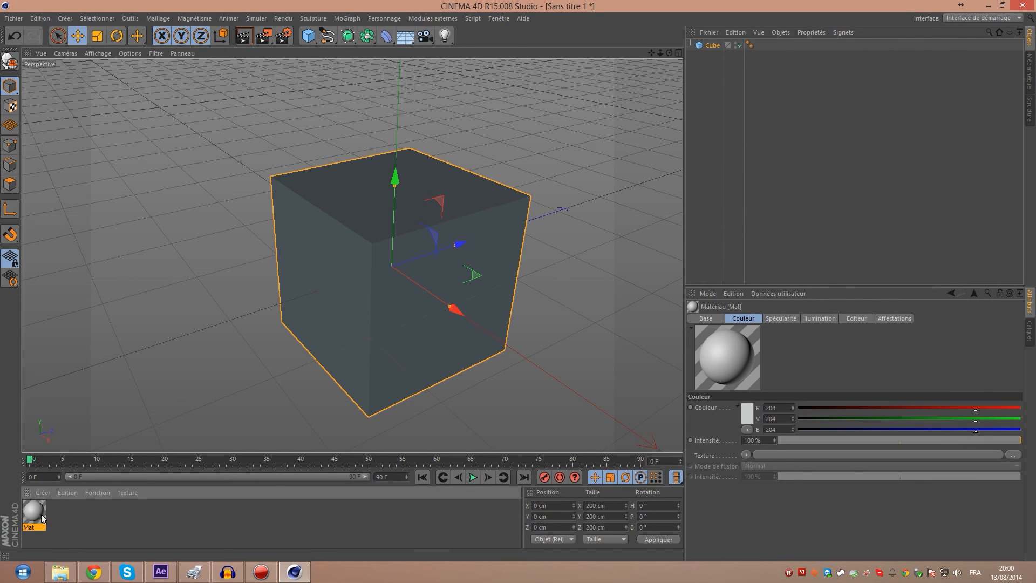
pyautogui.press('Delete')
# Add a Déplaceur deformer to the scene
pyautogui.click(387, 35)
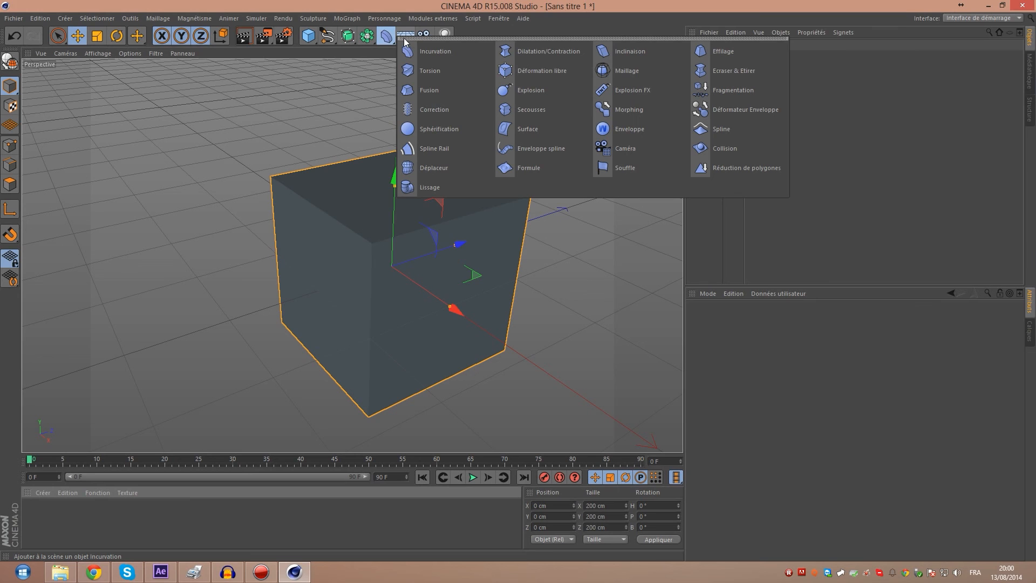
pyautogui.click(466, 167)
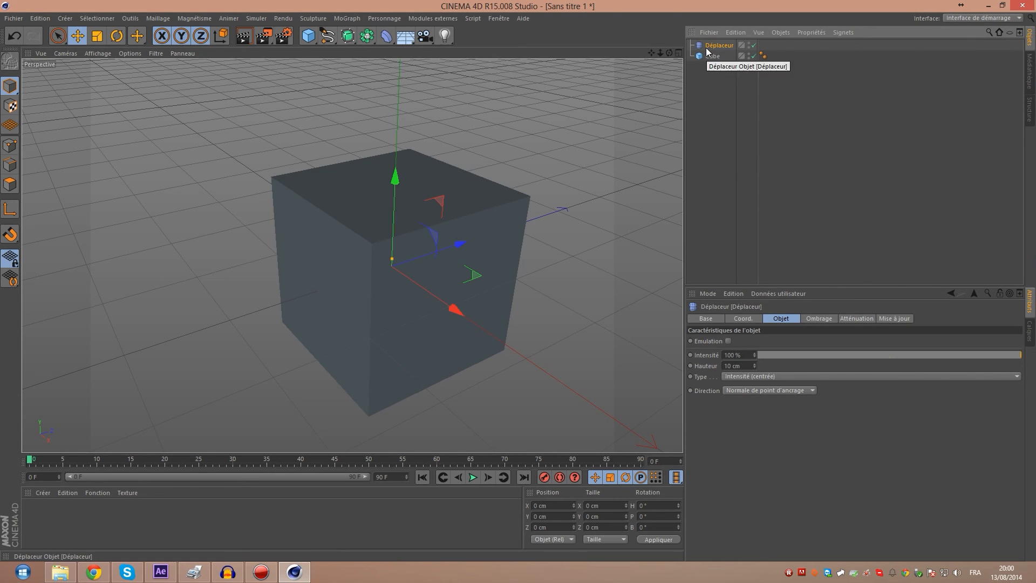
# Switch the perspective view's display to Ombrage de Gouraud (lignes) so the cube's edges are drawn
pyautogui.keyDown('alt'); pyautogui.moveTo(336, 153); pyautogui.dragTo(309, 143, button='middle'); pyautogui.keyUp('alt')
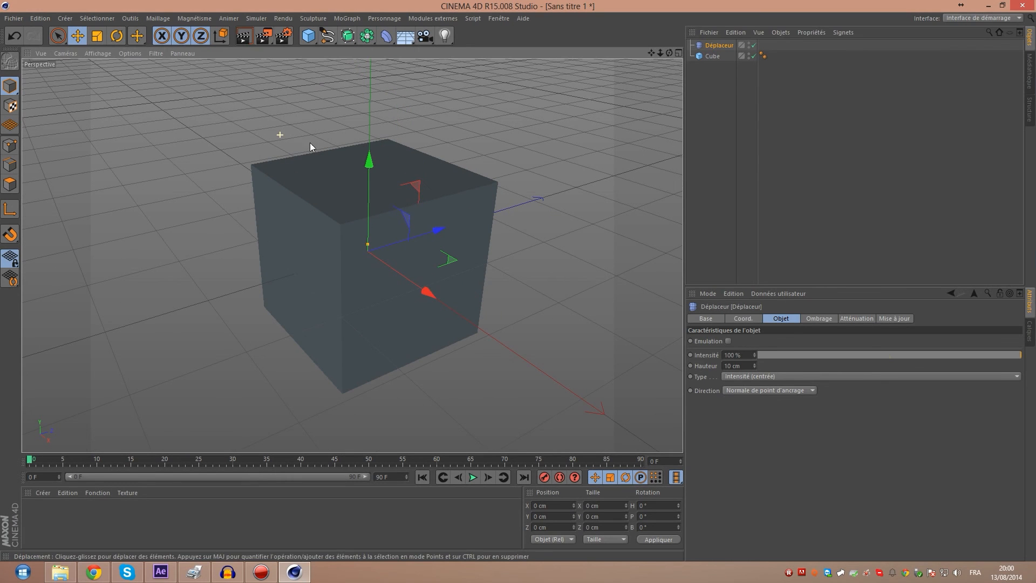
pyautogui.click(93, 53)
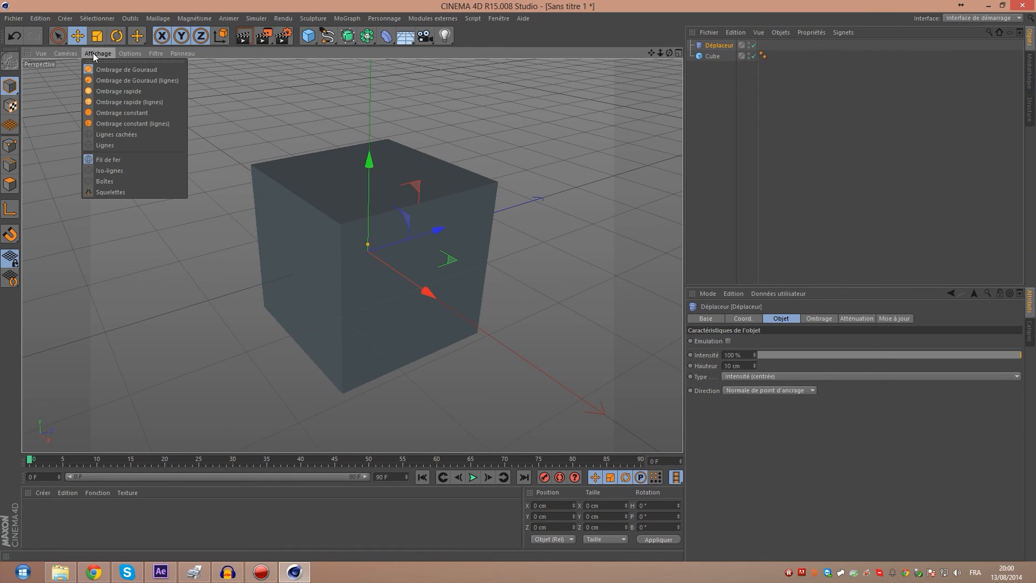
pyautogui.click(144, 80)
pyautogui.moveTo(486, 317)
pyautogui.keyDown('alt'); pyautogui.mouseDown(button='right')
pyautogui.moveTo(412, 286)
pyautogui.moveTo(344, 225)
pyautogui.mouseUp(button='right'); pyautogui.keyUp('alt')
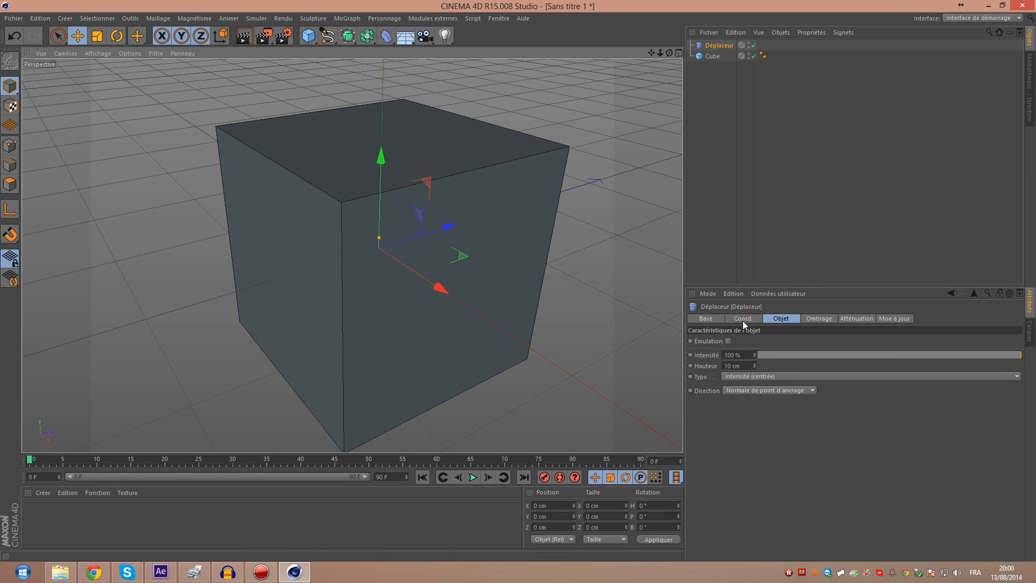
# Make the Déplaceur a child of the Cube in the object hierarchy
pyautogui.click(713, 56)
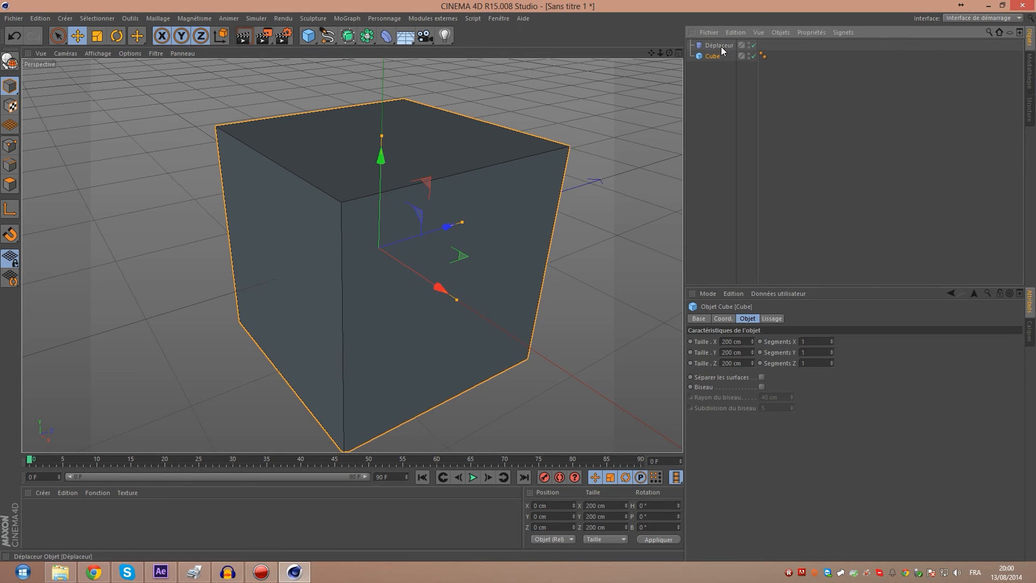
pyautogui.click(722, 46)
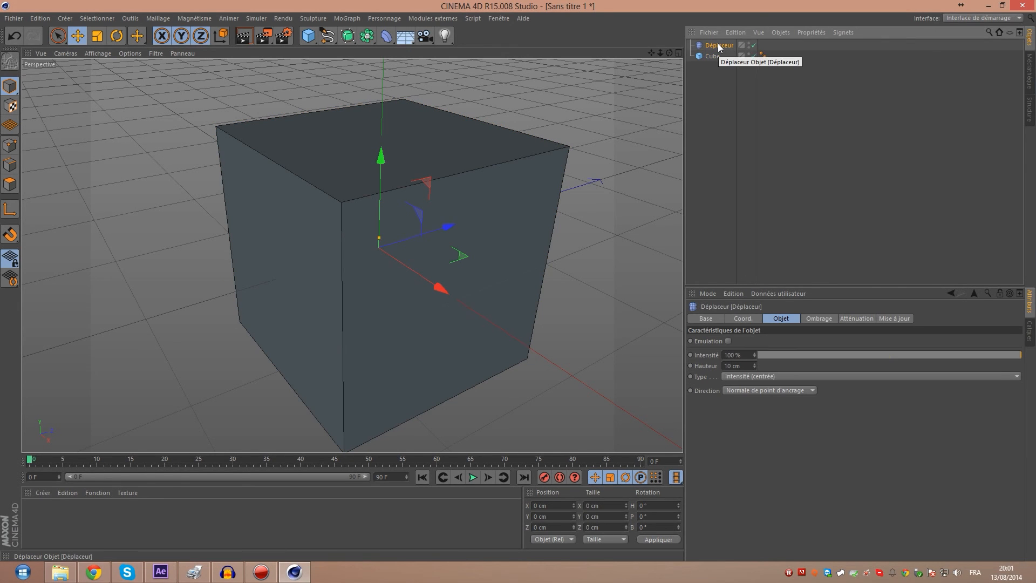
pyautogui.moveTo(717, 47)
pyautogui.mouseDown()
pyautogui.moveTo(717, 63)
pyautogui.moveTo(712, 56)
pyautogui.mouseUp()
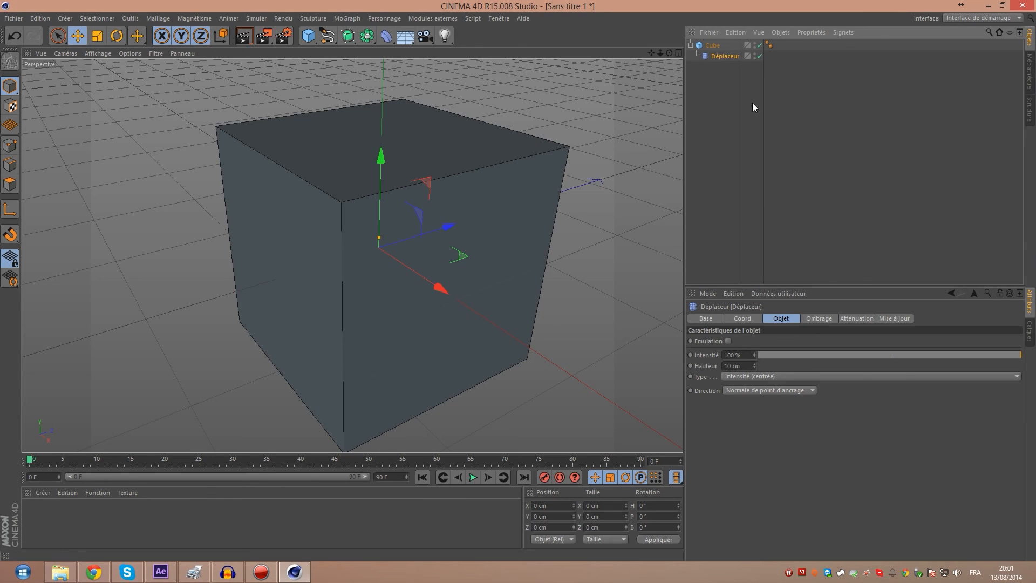
# Load a Bruit shader as the matière of the Déplaceur's shading
pyautogui.click(819, 319)
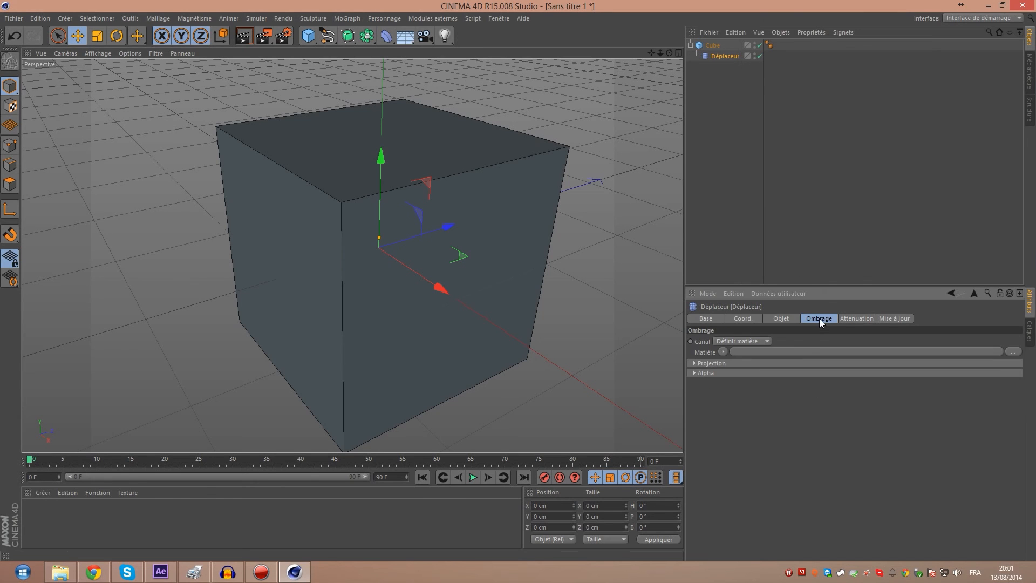
pyautogui.click(724, 351)
pyautogui.click(725, 351)
pyautogui.click(723, 352)
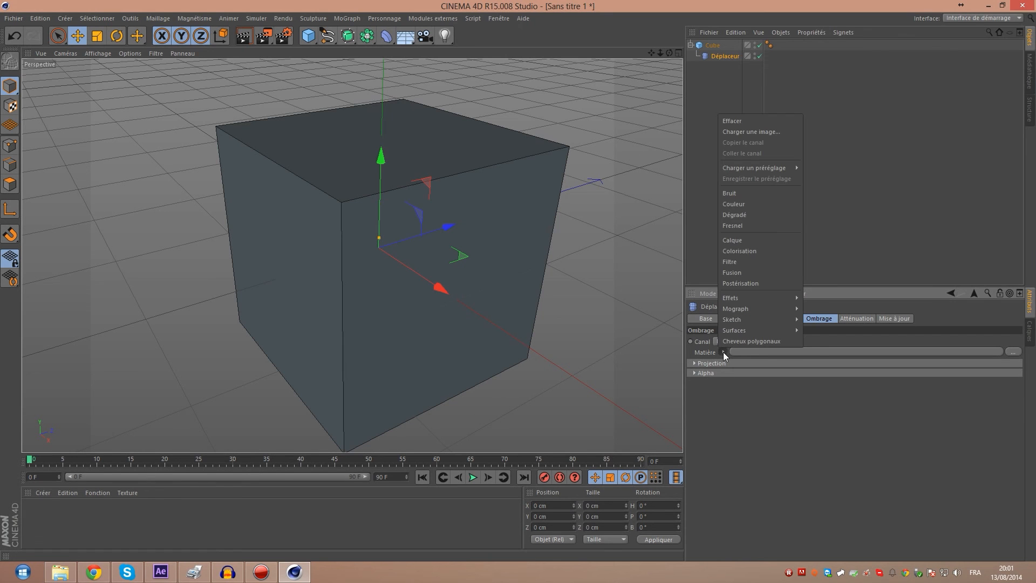
pyautogui.click(740, 195)
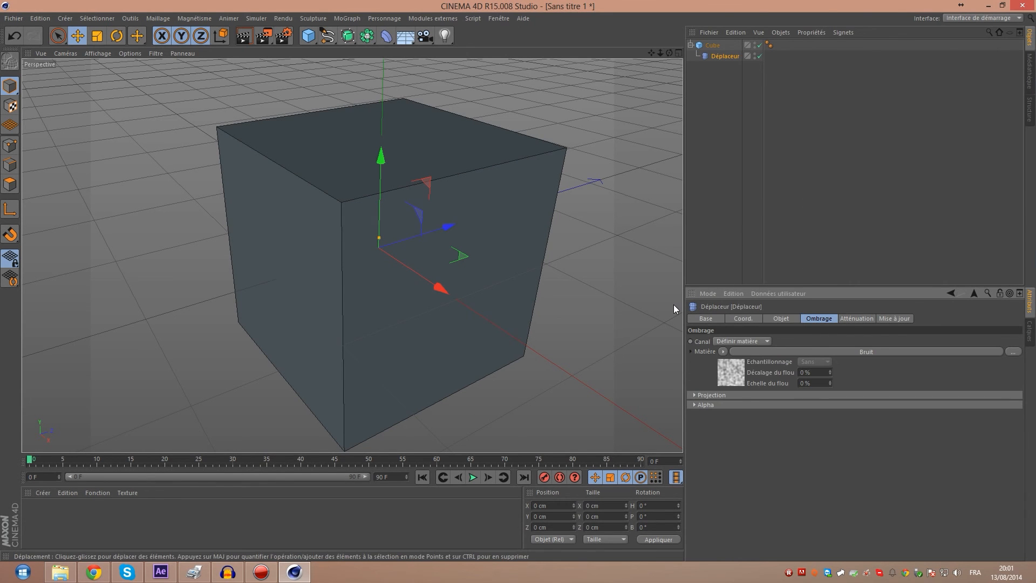
# Raise the Déplaceur's height (Hauteur) to 155 cm
pyautogui.scroll(-3, 397, 114)
pyautogui.scroll(1, 397, 113)
pyautogui.moveTo(674, 51); pyautogui.dragTo(461, 186)
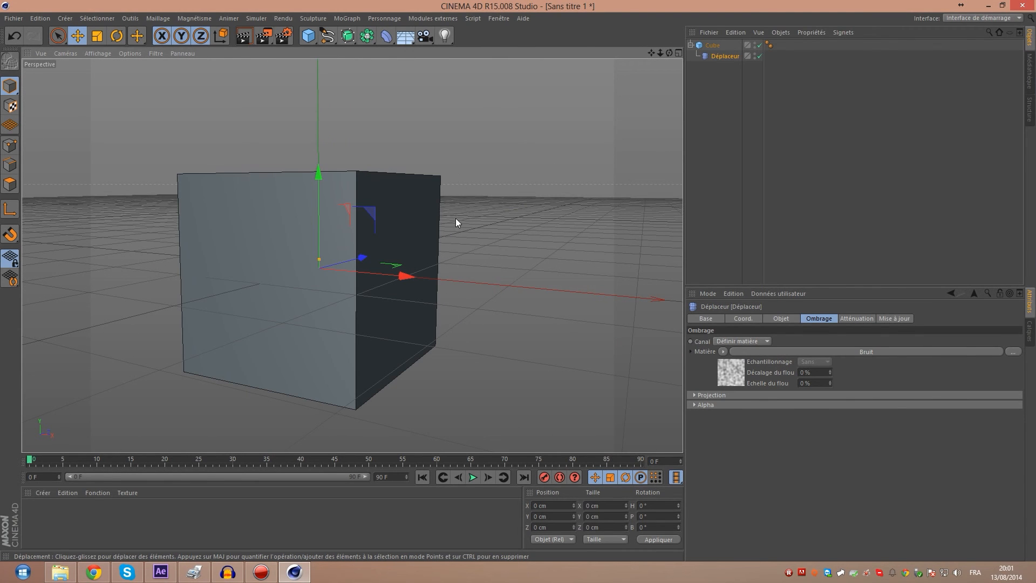
pyautogui.click(782, 319)
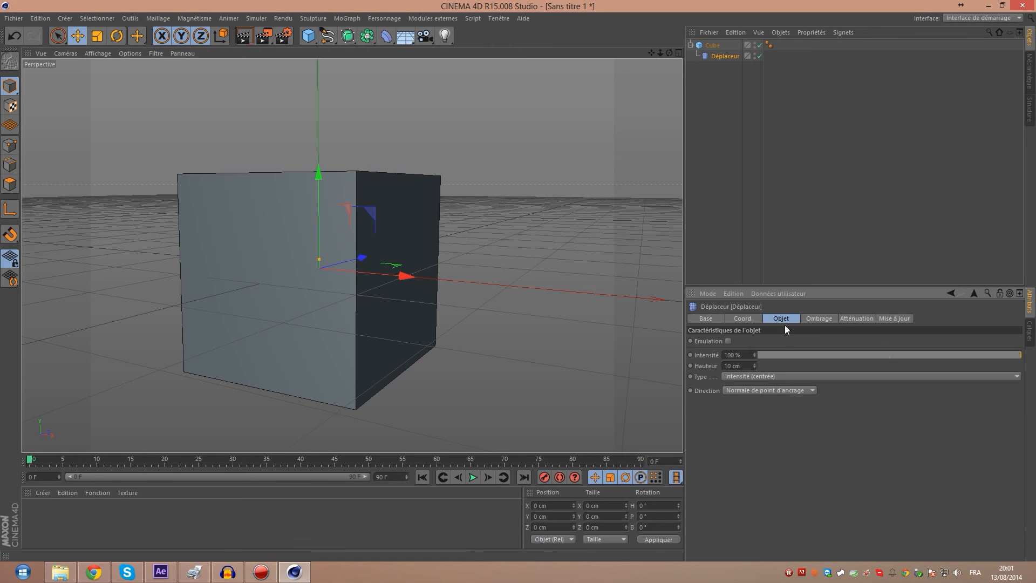
pyautogui.moveTo(754, 367)
pyautogui.mouseDown()
pyautogui.moveTo(754, 329)
pyautogui.moveTo(754, 381)
pyautogui.moveTo(754, 356)
pyautogui.moveTo(740, 354)
pyautogui.mouseUp()
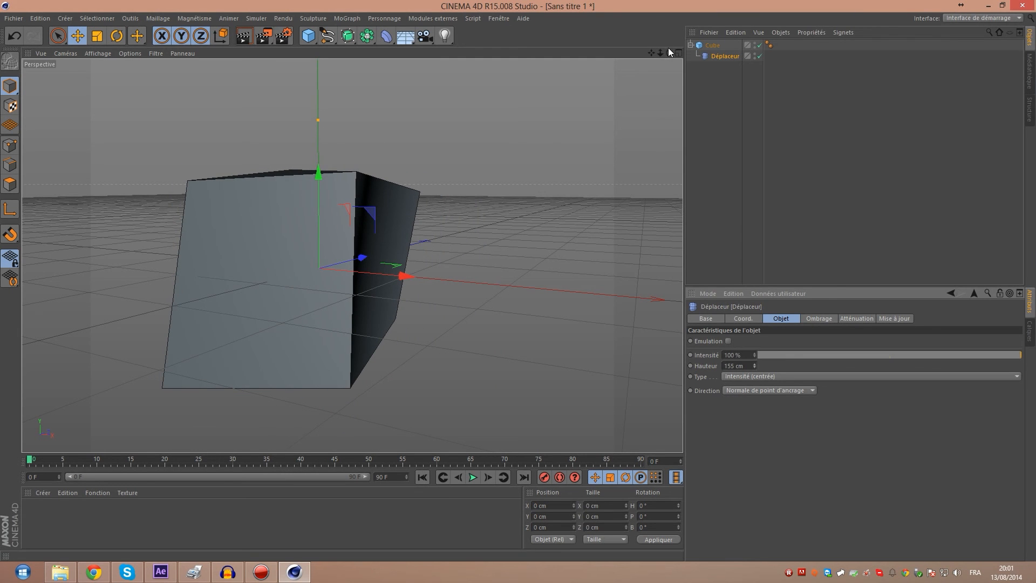
# Examine the deformed cube from several sides, from below and from above
pyautogui.moveTo(670, 53)
pyautogui.mouseDown()
pyautogui.moveTo(605, 60)
pyautogui.moveTo(551, 29)
pyautogui.moveTo(602, 57)
pyautogui.moveTo(661, 51)
pyautogui.moveTo(694, 26)
pyautogui.moveTo(683, 66)
pyautogui.moveTo(656, 51)
pyautogui.mouseUp()
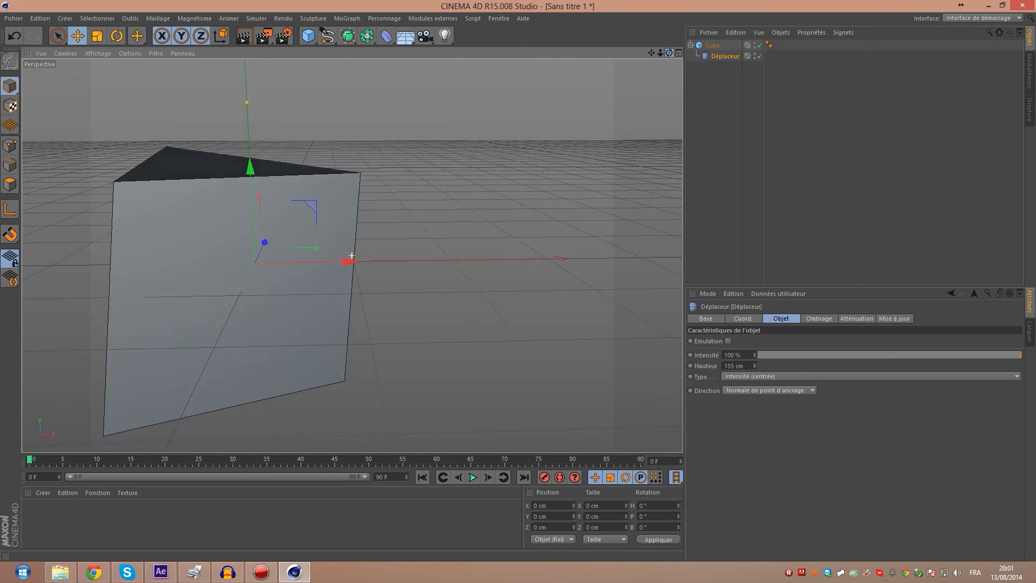
pyautogui.keyDown('alt'); pyautogui.moveTo(352, 255); pyautogui.dragTo(349, 217); pyautogui.keyUp('alt')
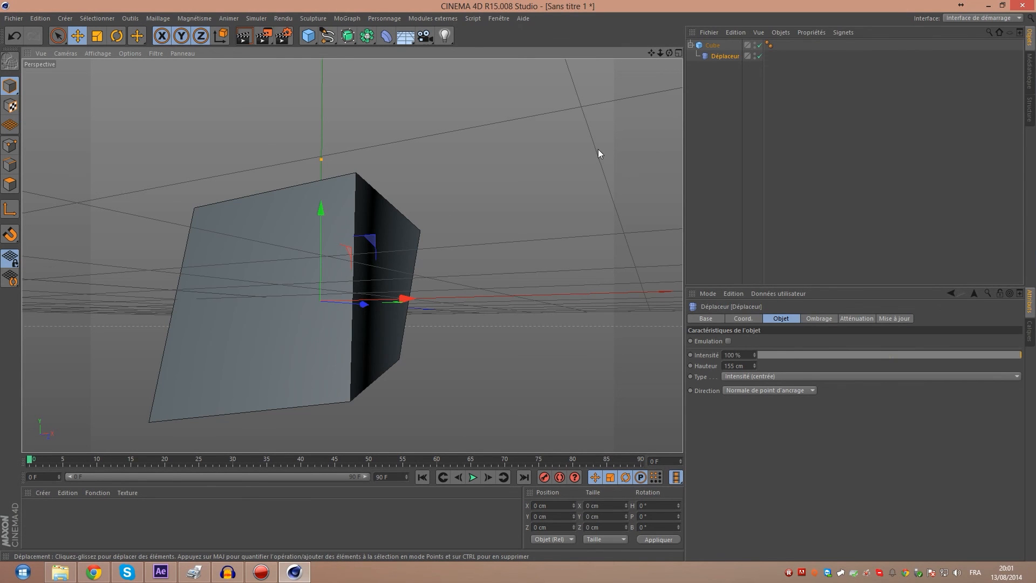
pyautogui.moveTo(669, 53); pyautogui.dragTo(637, 56)
pyautogui.keyDown('alt'); pyautogui.moveTo(294, 151); pyautogui.dragTo(315, 188); pyautogui.keyUp('alt')
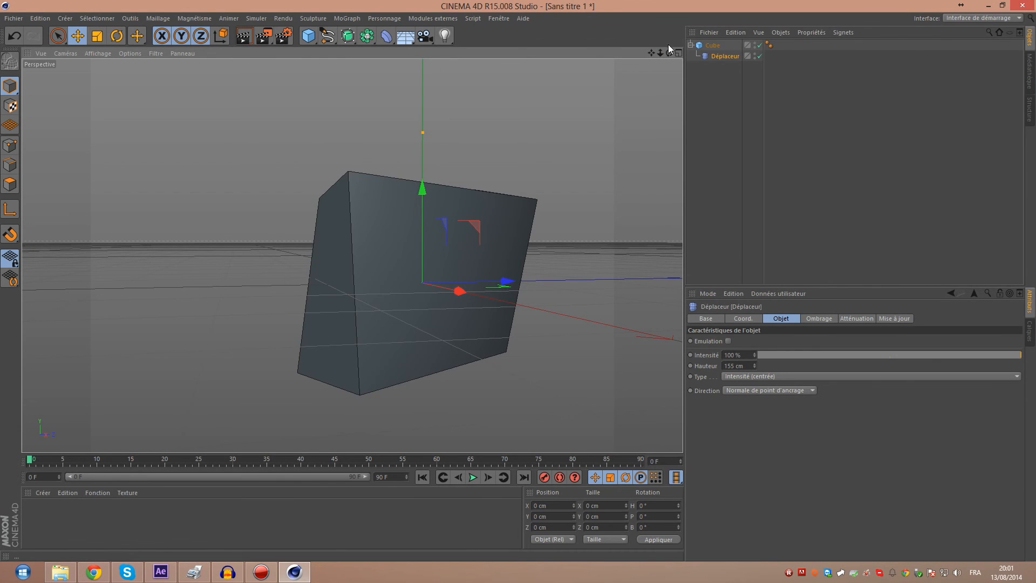
pyautogui.moveTo(669, 53); pyautogui.dragTo(662, 54)
pyautogui.keyDown('alt'); pyautogui.moveTo(352, 255); pyautogui.dragTo(389, 287); pyautogui.keyUp('alt')
pyautogui.scroll(-3, 430, 366)
pyautogui.scroll(4, 379, 197)
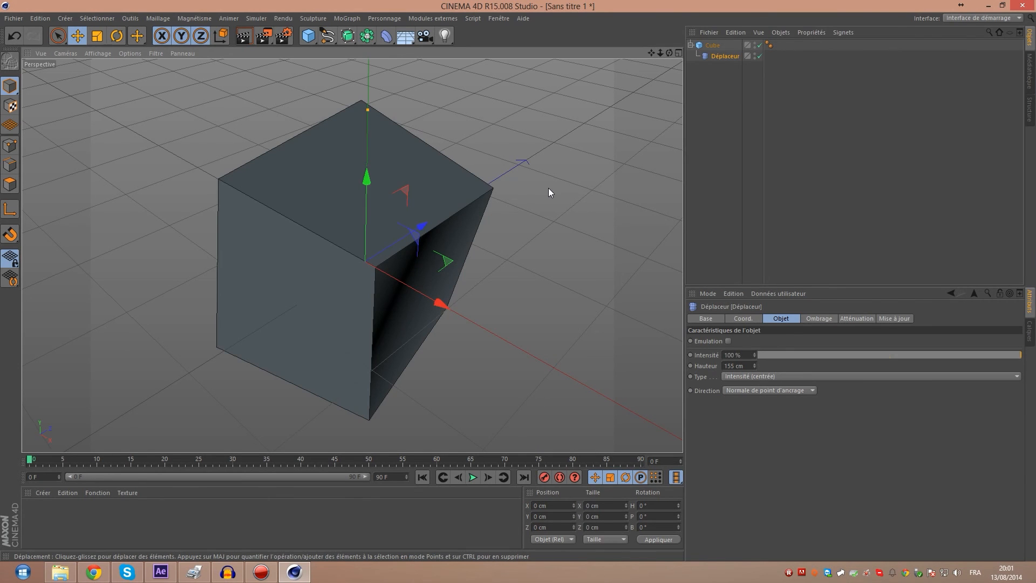
# Disable the Déplaceur and raise the cube's Segments Y to 7
pyautogui.click(712, 45)
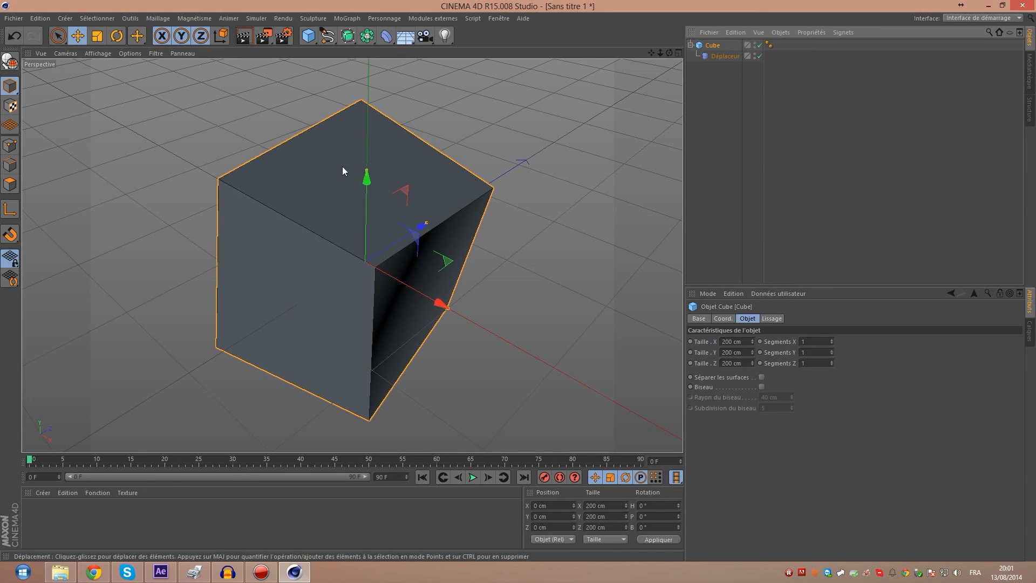
pyautogui.click(760, 55)
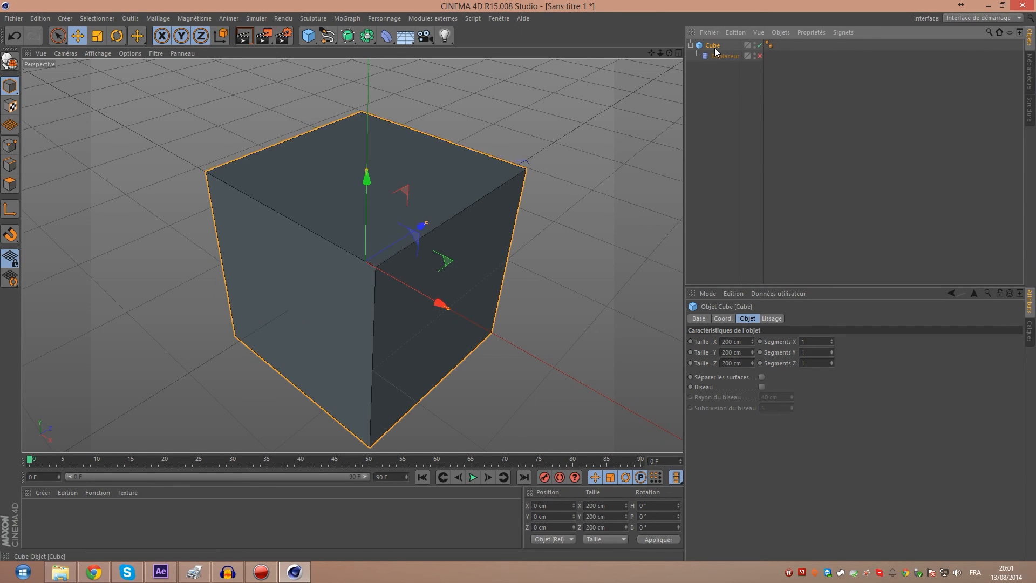
pyautogui.keyDown('alt'); pyautogui.moveTo(582, 173); pyautogui.dragTo(561, 159, button='right'); pyautogui.keyUp('alt')
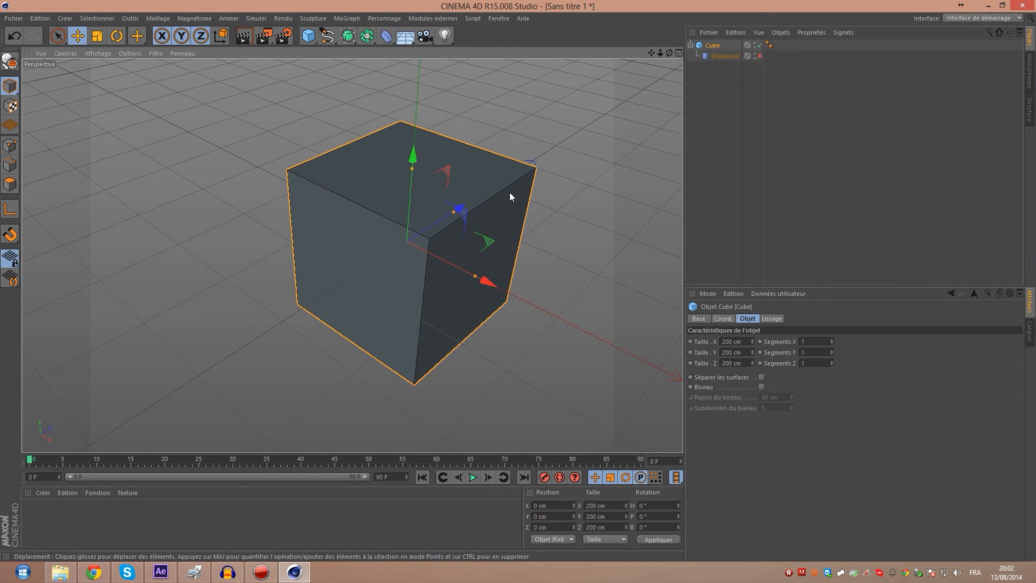
pyautogui.scroll(2, 510, 192)
pyautogui.doubleClick(816, 352)
pyautogui.write('3')
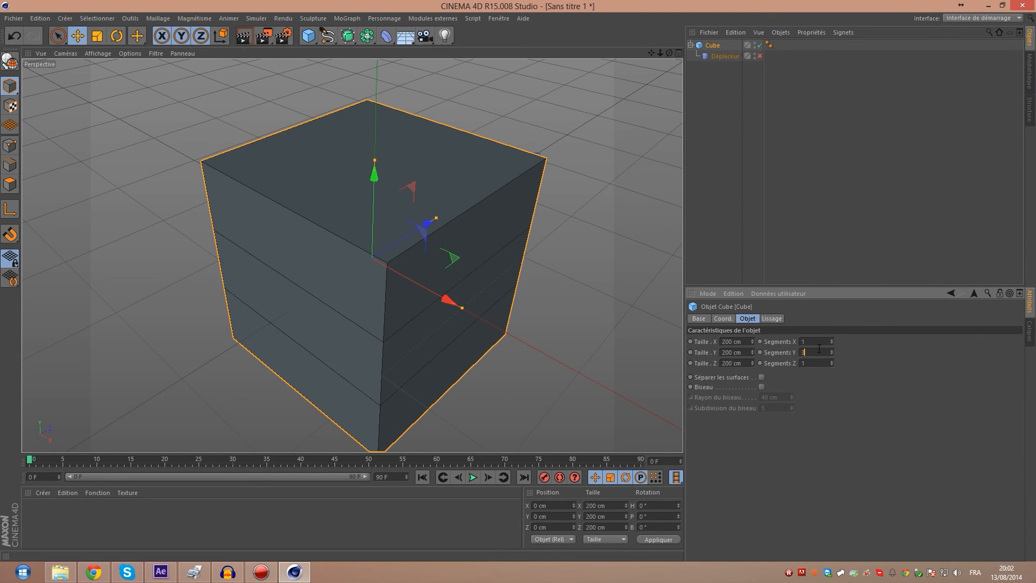
pyautogui.scroll(4, 819, 349)
pyautogui.scroll(3, 422, 302)
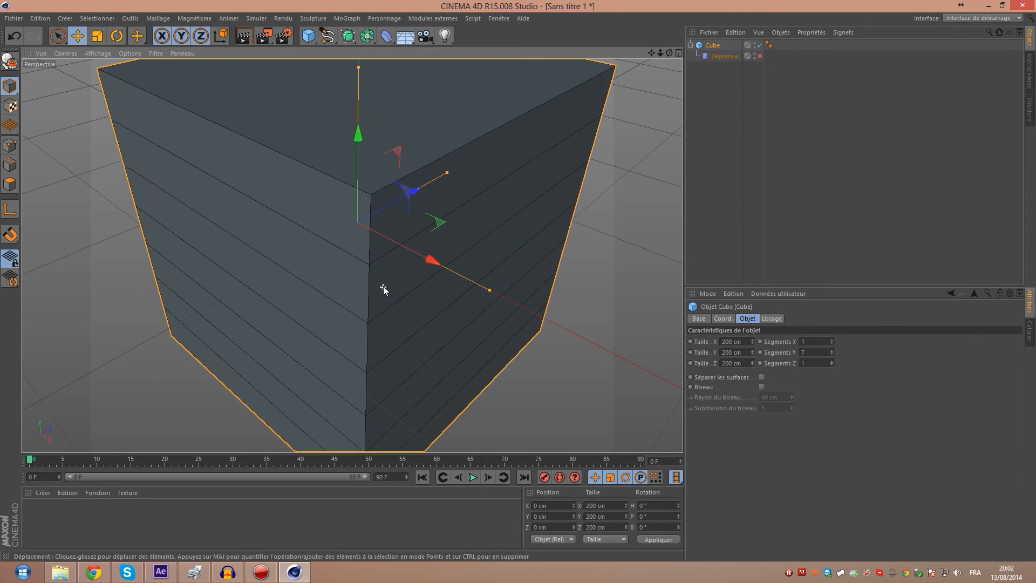
# Raise the cube's Segments X to 17
pyautogui.scroll(-3, 586, 246)
pyautogui.doubleClick(812, 342)
pyautogui.write('5')
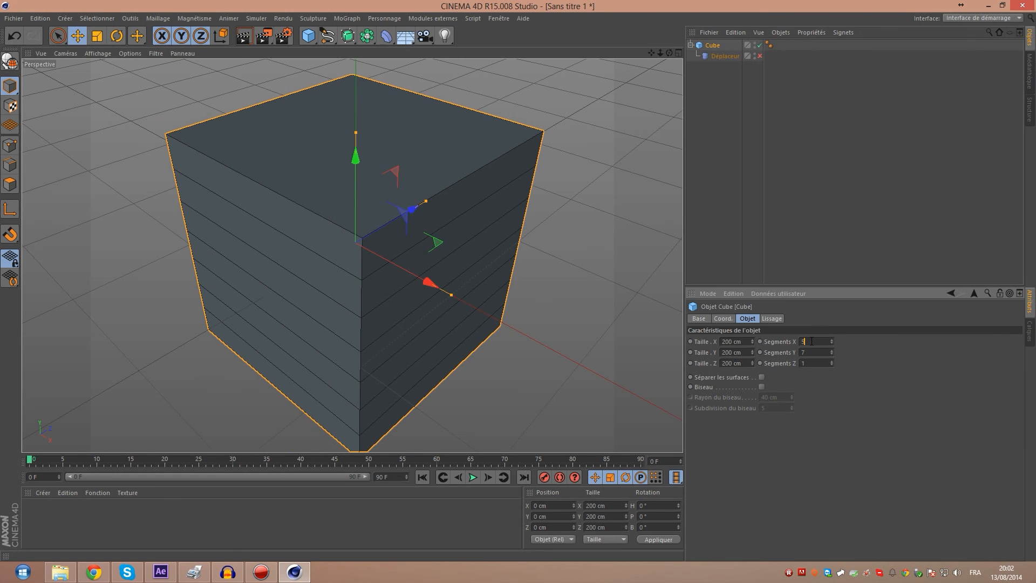
pyautogui.press('Return')
pyautogui.scroll(12, 811, 341)
# Set the cube's Segments Z, Y and X to 20 each
pyautogui.scroll(14, 816, 364)
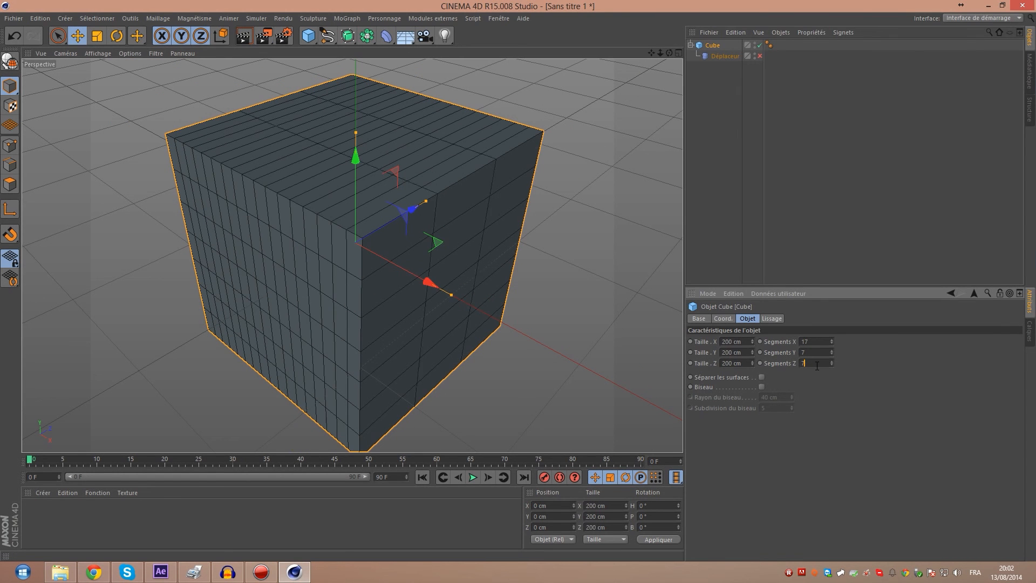
pyautogui.scroll(6, 816, 364)
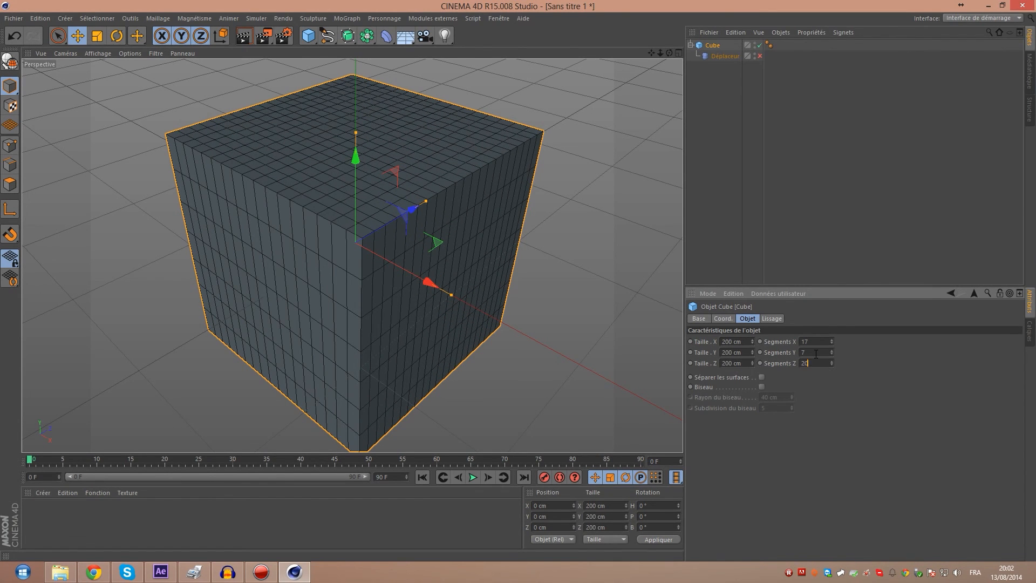
pyautogui.doubleClick(816, 354)
pyautogui.write('20')
pyautogui.doubleClick(816, 343)
pyautogui.write('20')
pyautogui.press('Return')
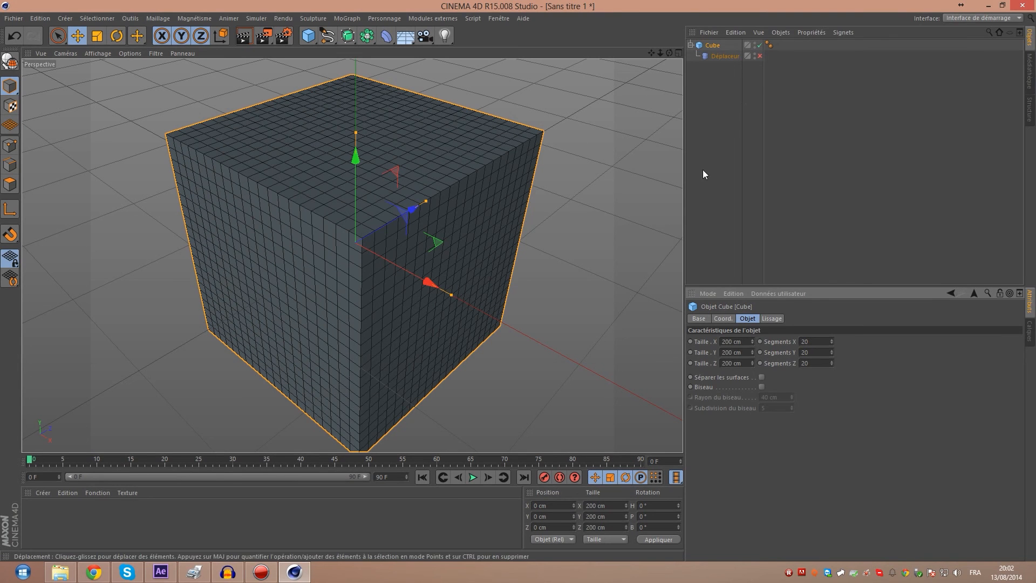
# Re-enable the Déplaceur deformer and set its height (Hauteur) to 10 cm
pyautogui.click(749, 56)
pyautogui.click(760, 54)
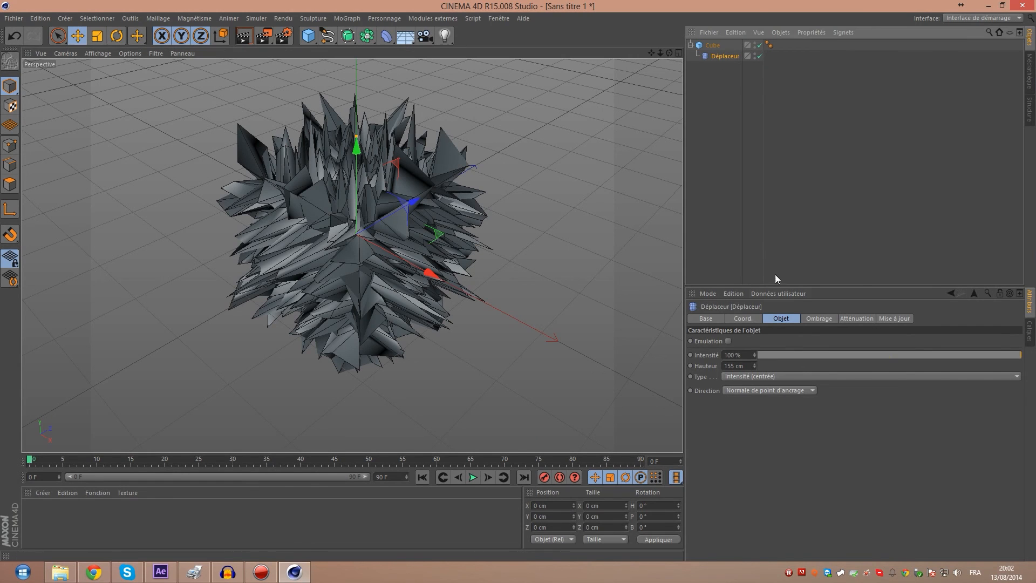
pyautogui.doubleClick(737, 366)
pyautogui.write('10')
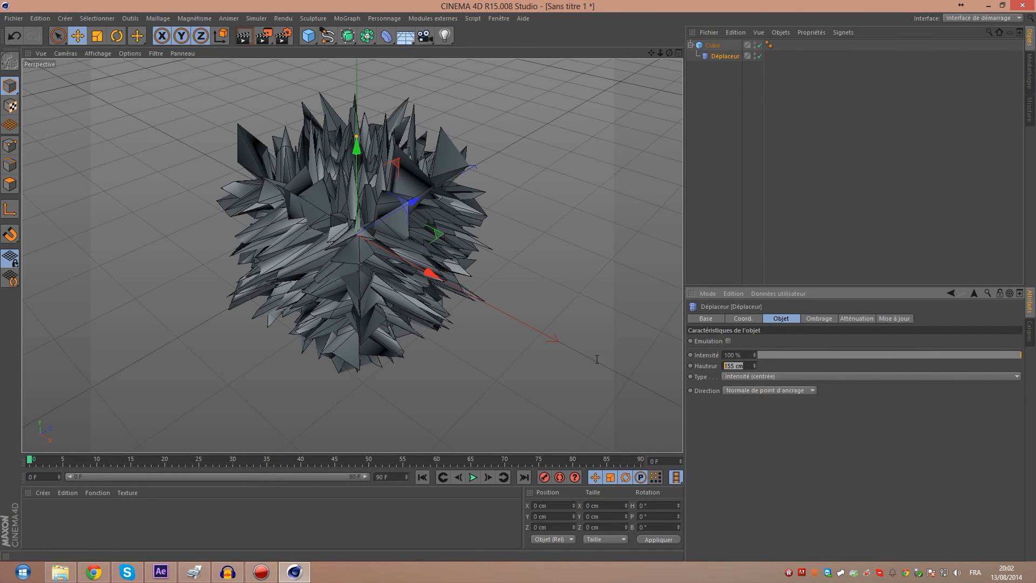
pyautogui.press('Return')
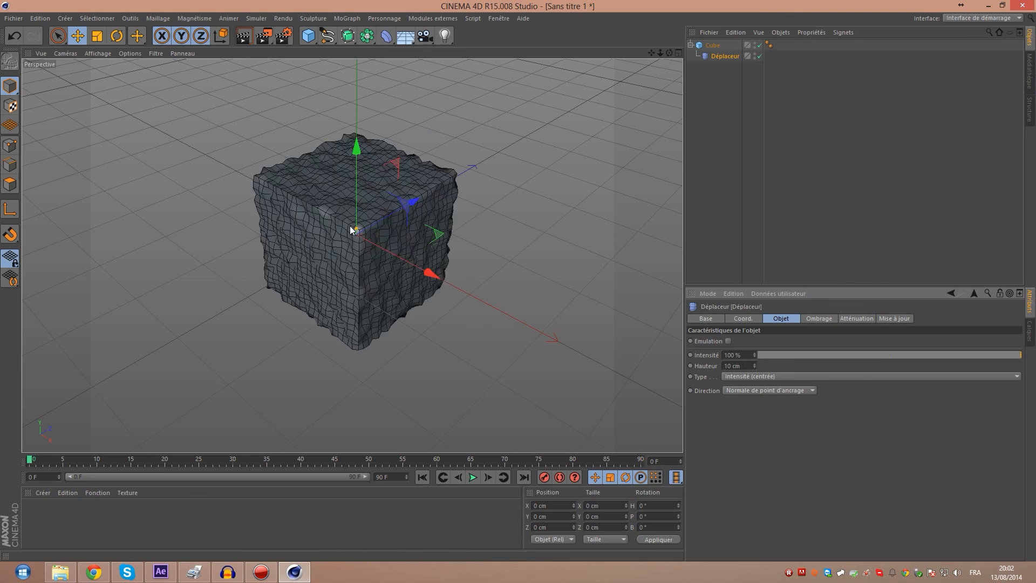
# Examine the displaced surface of the subdivided cube up close and from different angles
pyautogui.scroll(-1, 299, 173)
pyautogui.scroll(5, 278, 167)
pyautogui.keyDown('alt'); pyautogui.moveTo(420, 196); pyautogui.dragTo(375, 227); pyautogui.keyUp('alt')
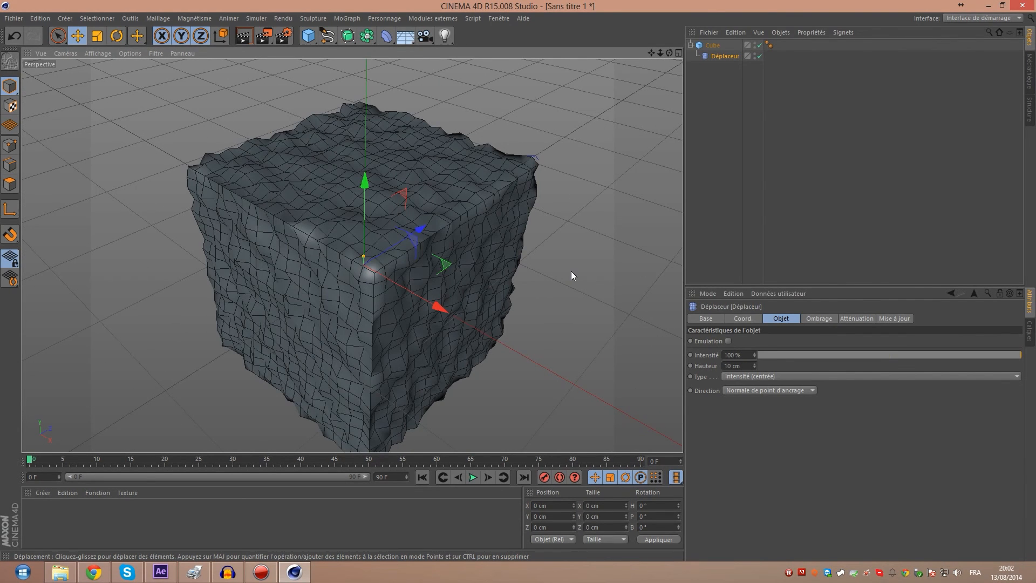
pyautogui.scroll(1, 570, 268)
pyautogui.moveTo(670, 53); pyautogui.dragTo(354, 254)
pyautogui.keyDown('alt'); pyautogui.moveTo(357, 112); pyautogui.dragTo(286, 157, button='right'); pyautogui.keyUp('alt')
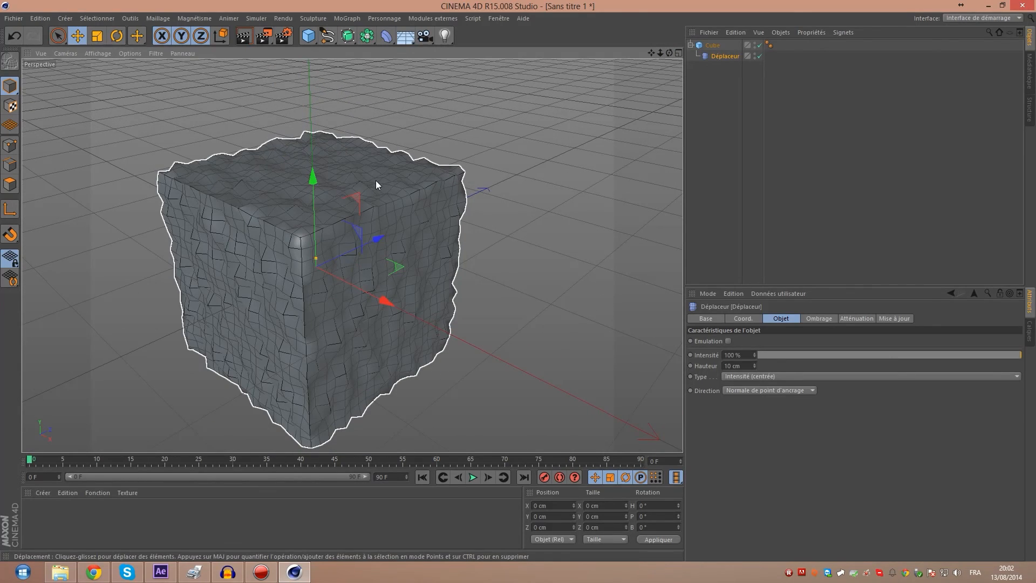
pyautogui.keyDown('alt'); pyautogui.moveTo(376, 185); pyautogui.dragTo(470, 81, button='right'); pyautogui.keyUp('alt')
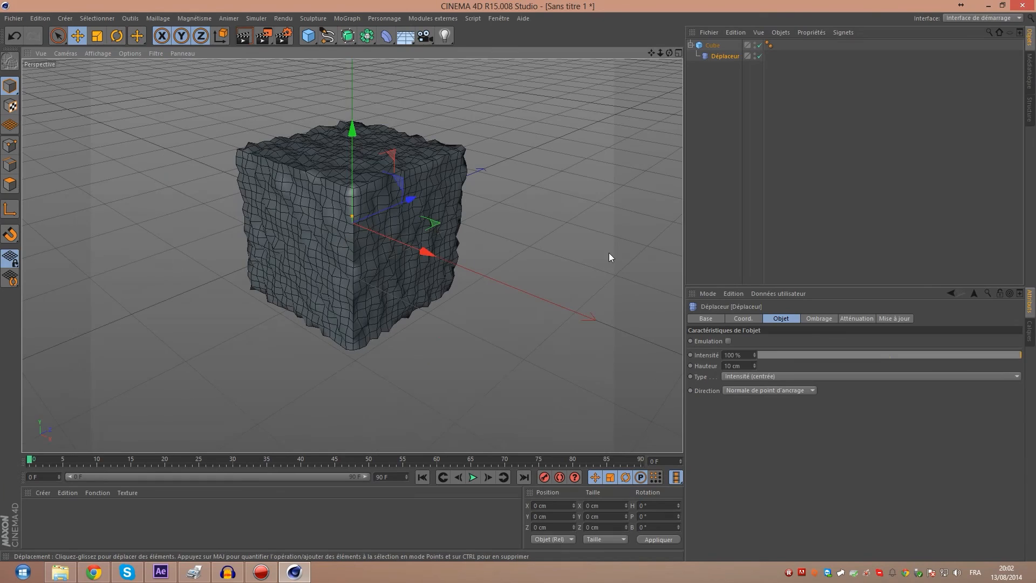
# Inspect the deformed cube's faces, corners and uneven outline from low and high viewpoints
pyautogui.scroll(3, 388, 174)
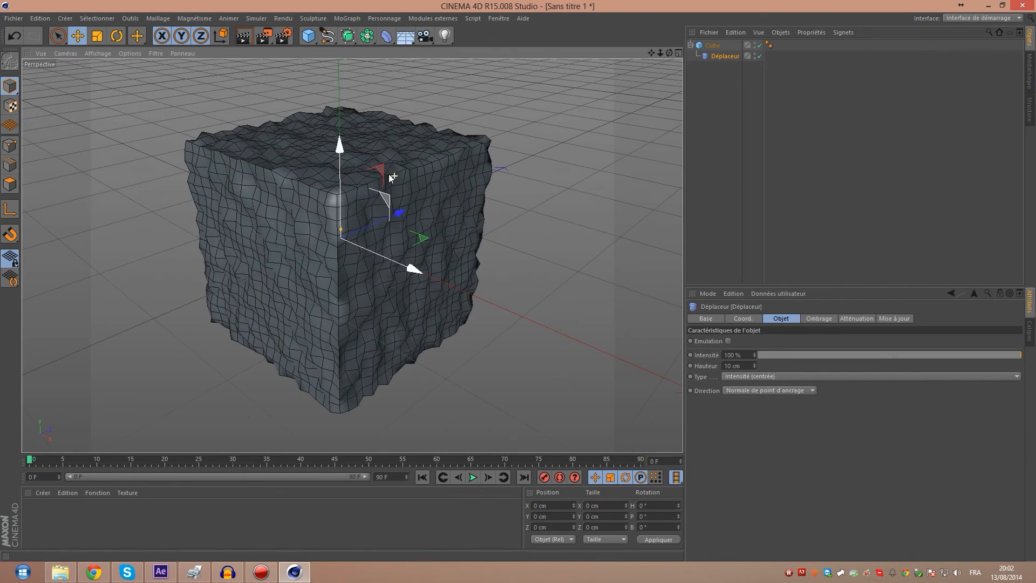
pyautogui.scroll(2, 389, 174)
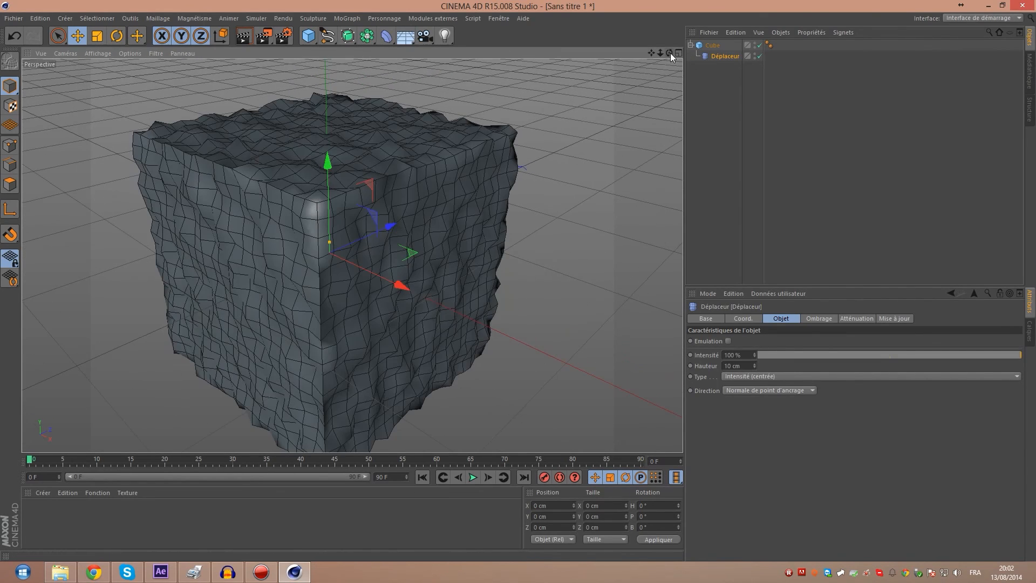
pyautogui.moveTo(670, 52); pyautogui.dragTo(371, 189)
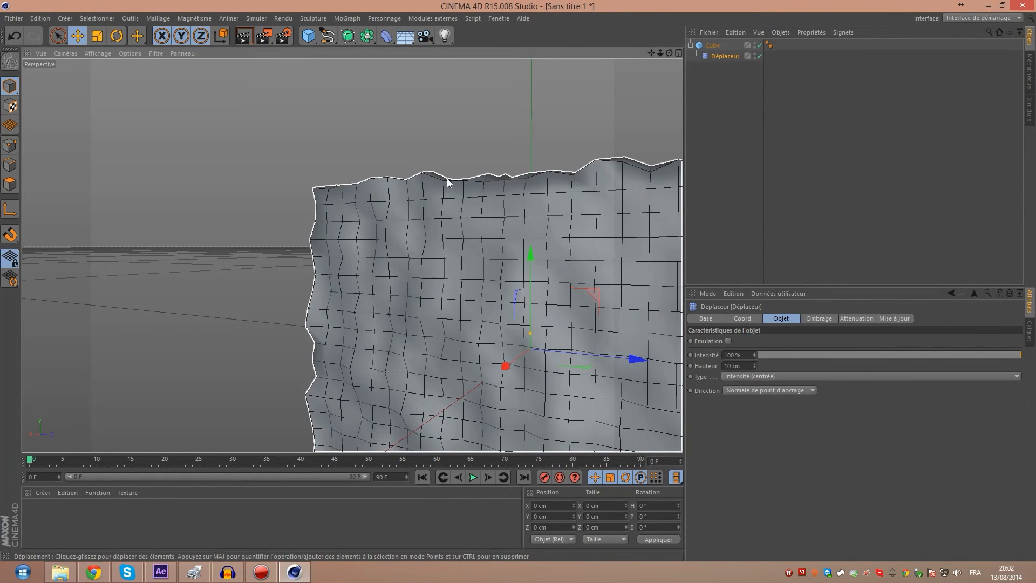
pyautogui.moveTo(669, 53); pyautogui.dragTo(351, 255)
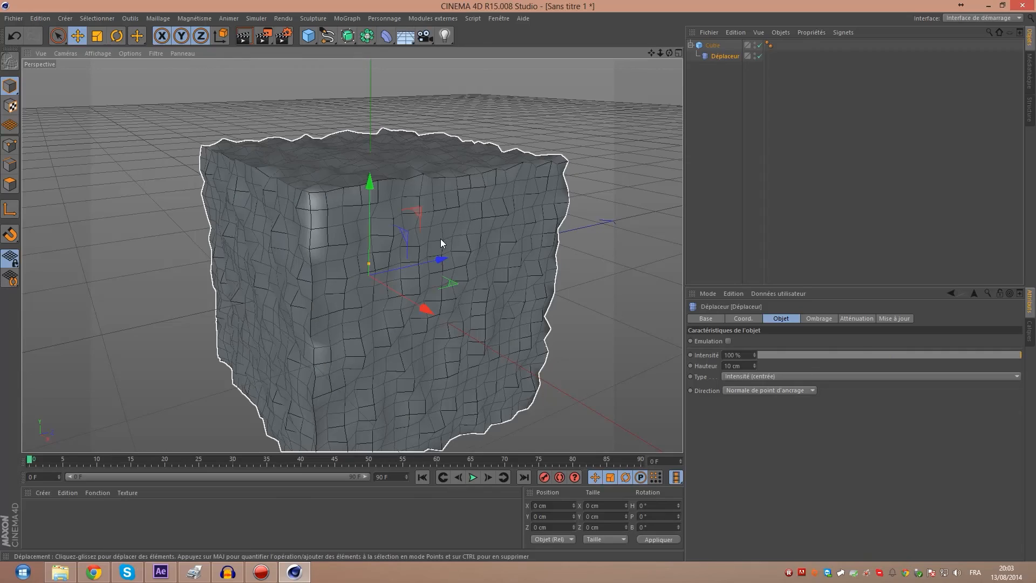
pyautogui.scroll(-3, 421, 221)
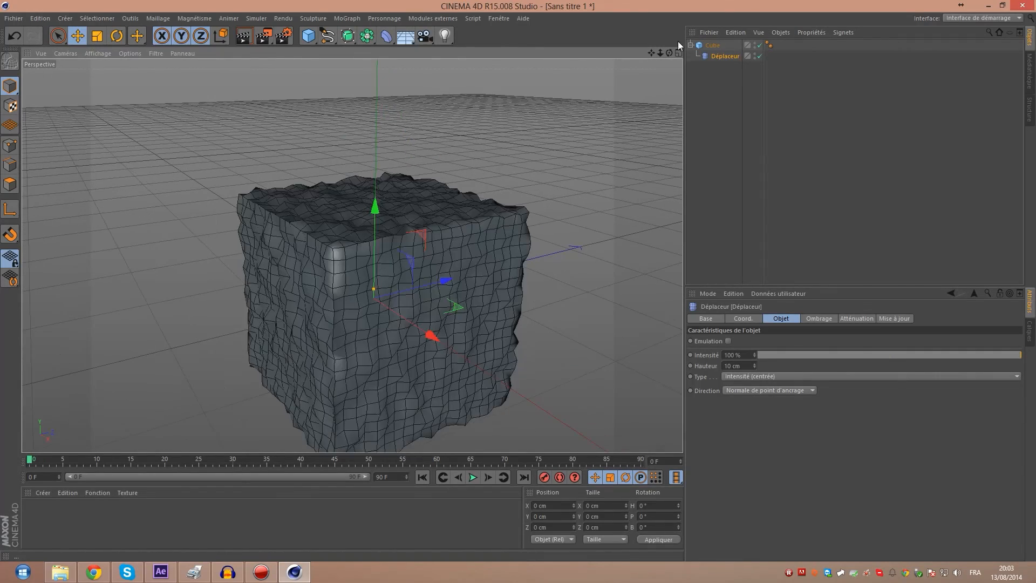
pyautogui.moveTo(669, 53); pyautogui.dragTo(351, 256)
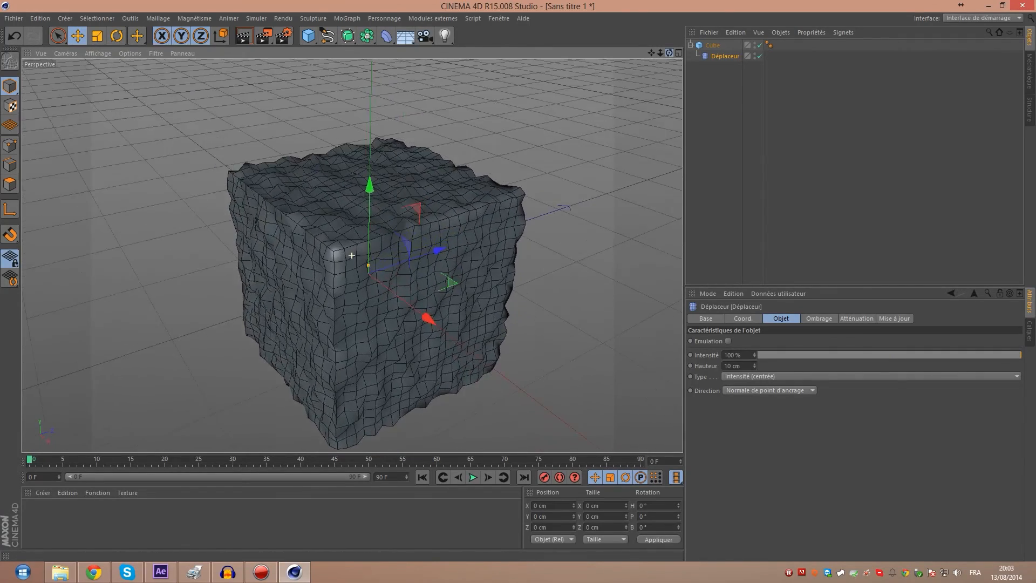
pyautogui.scroll(-3, 382, 122)
pyautogui.scroll(3, 382, 122)
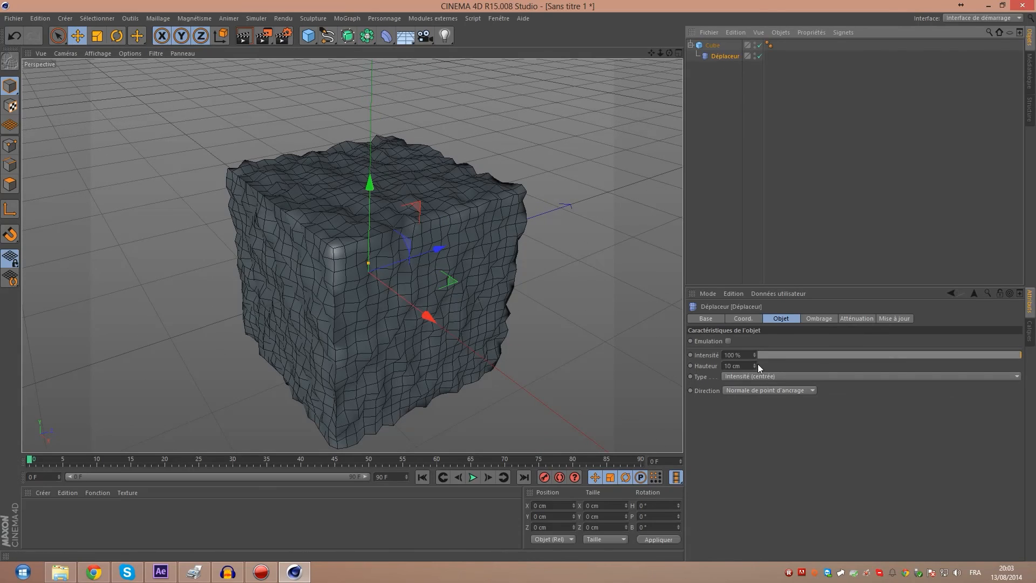
pyautogui.moveTo(755, 366)
pyautogui.mouseDown()
pyautogui.moveTo(756, 345)
pyautogui.moveTo(756, 388)
pyautogui.moveTo(756, 365)
pyautogui.mouseUp()
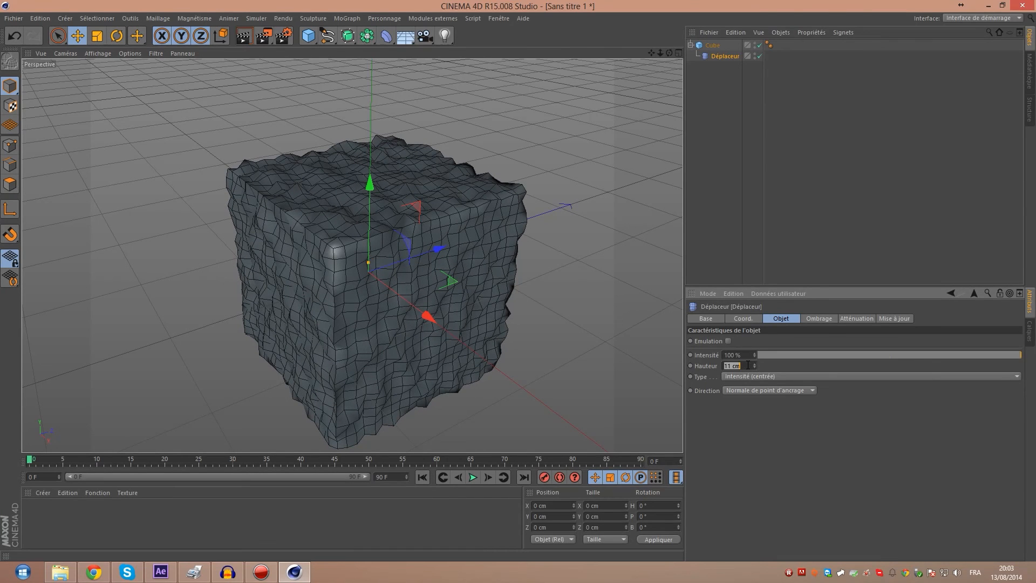
pyautogui.write('0')
pyautogui.press('Return')
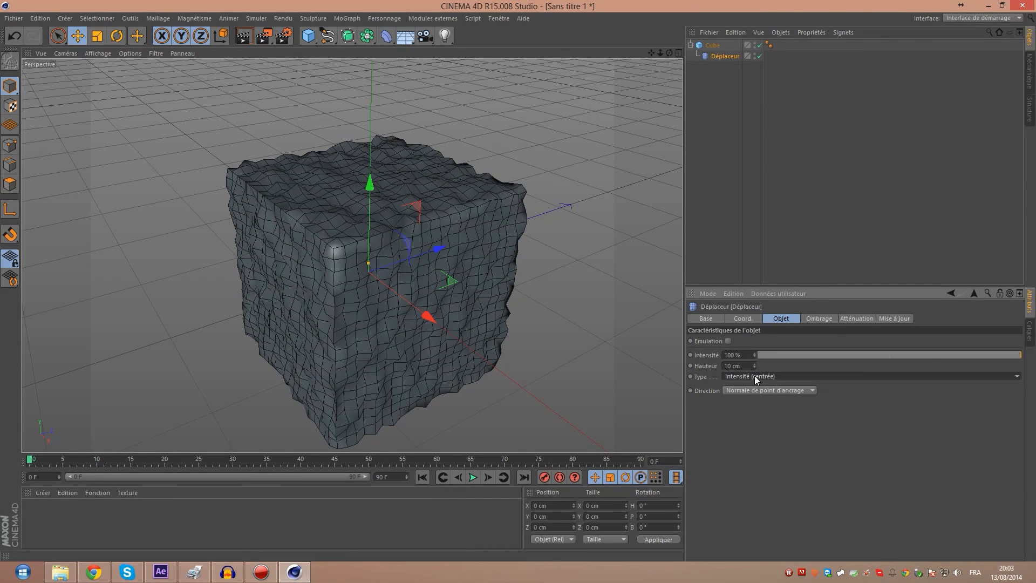
pyautogui.click(755, 376)
pyautogui.click(753, 365)
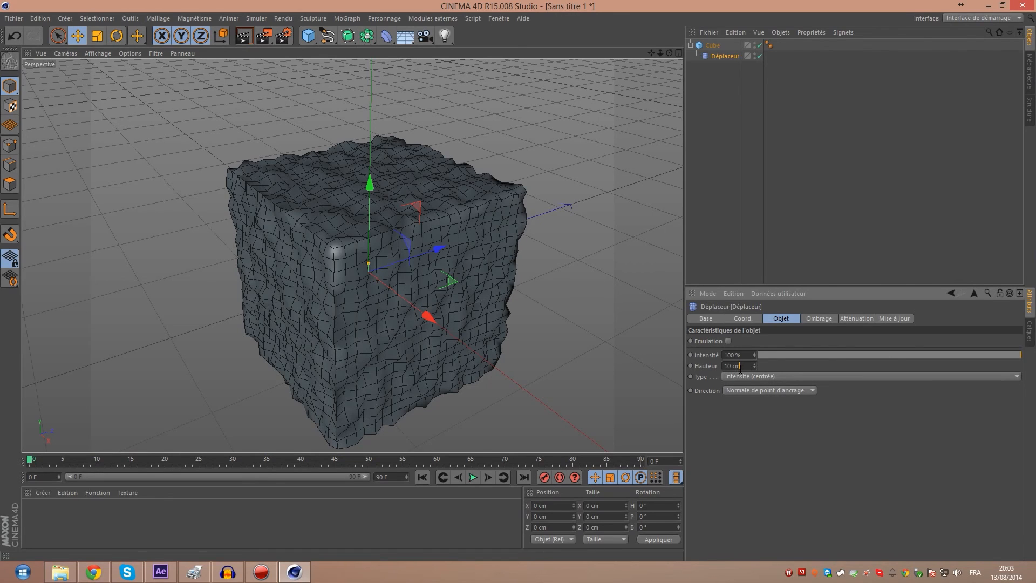
pyautogui.click(748, 376)
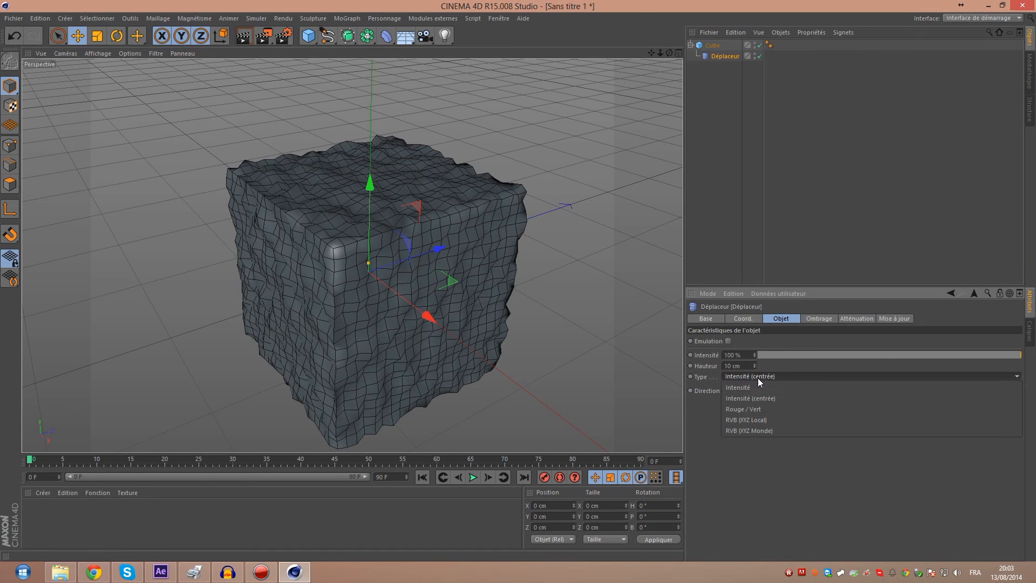
# Raise the Déplaceur's height (Hauteur) to 36 cm and set its displacement type to Intensité
pyautogui.moveTo(754, 366)
pyautogui.mouseDown()
pyautogui.moveTo(754, 351)
pyautogui.moveTo(754, 376)
pyautogui.mouseUp()
pyautogui.click(752, 380)
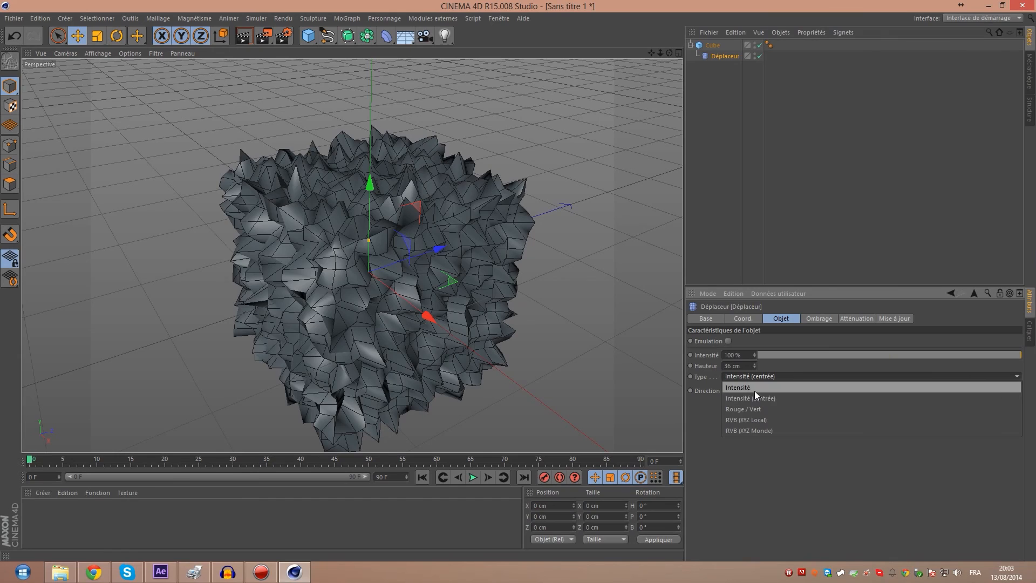
pyautogui.click(755, 390)
pyautogui.scroll(-2, 479, 198)
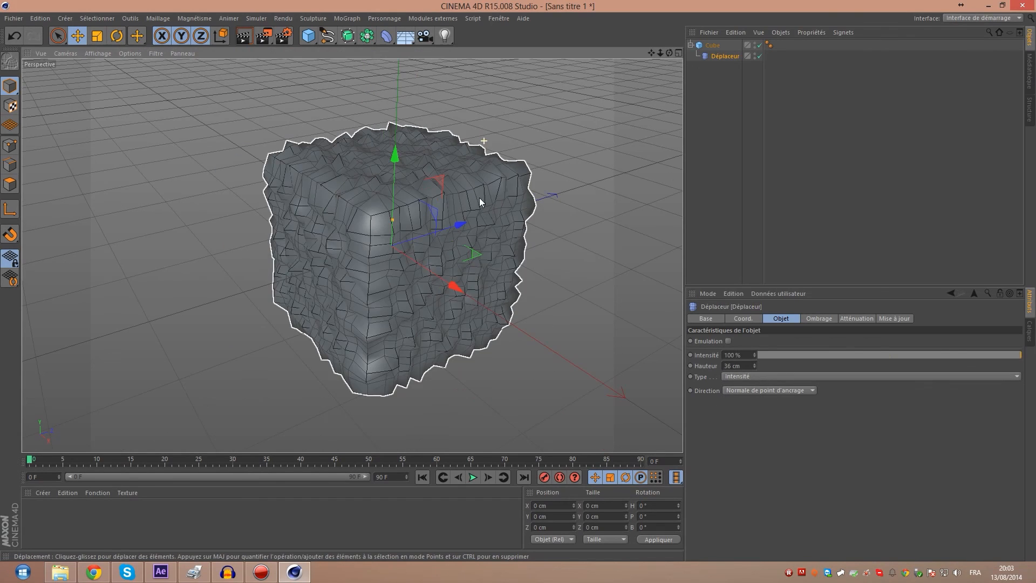
# Reduce the Déplaceur's height (Hauteur) to 17 cm and check the cube's surface from different angles
pyautogui.moveTo(755, 366)
pyautogui.mouseDown()
pyautogui.moveTo(755, 357)
pyautogui.moveTo(755, 376)
pyautogui.mouseUp()
pyautogui.moveTo(755, 366); pyautogui.dragTo(755, 367)
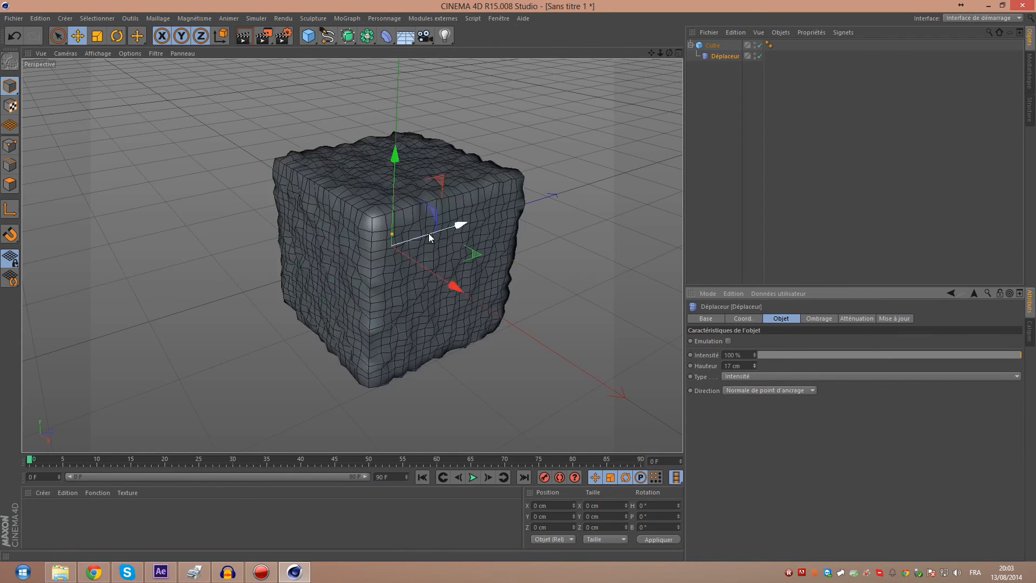
pyautogui.scroll(2, 426, 229)
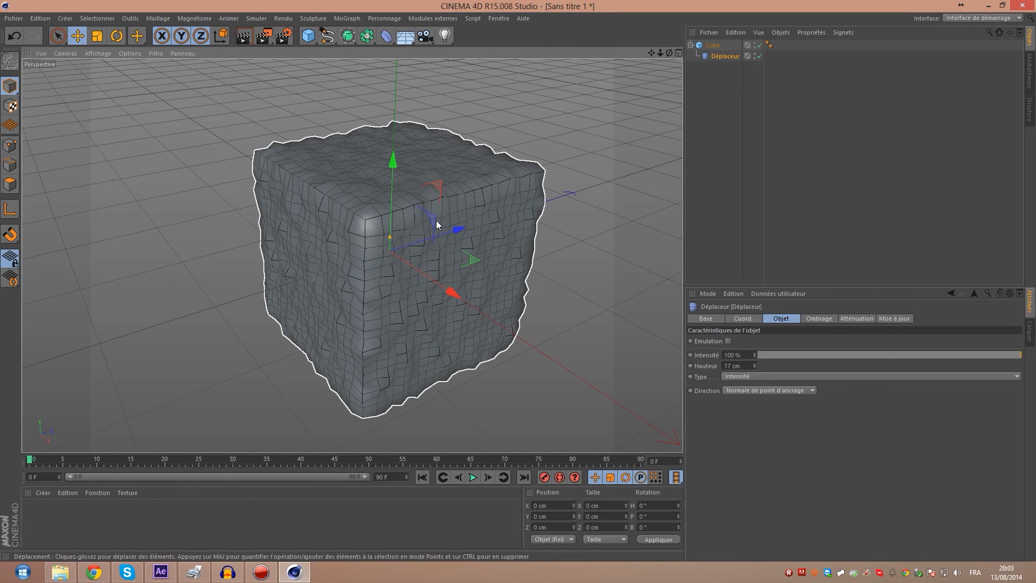
pyautogui.scroll(-1, 419, 188)
pyautogui.scroll(2, 517, 172)
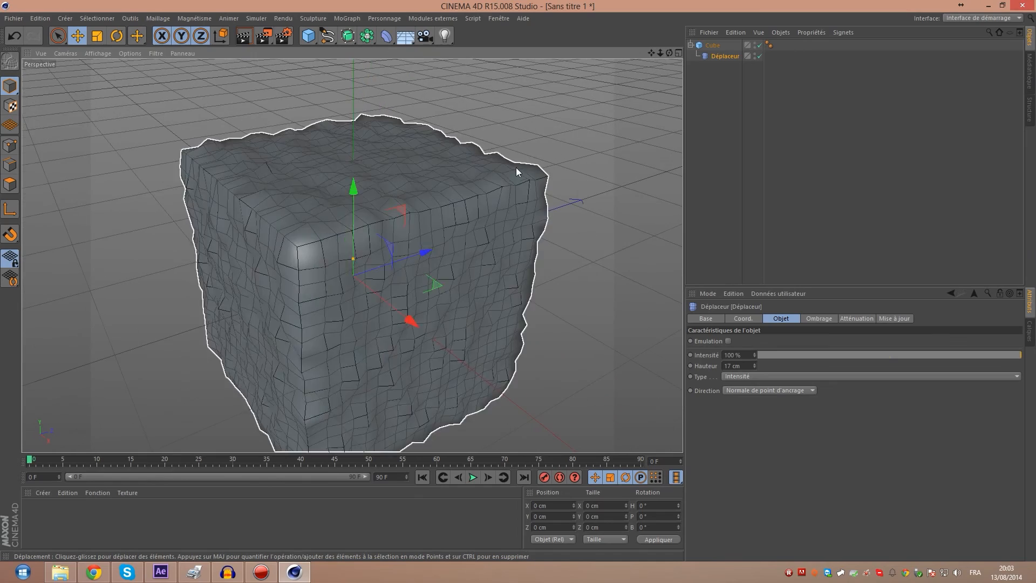
pyautogui.scroll(1, 517, 172)
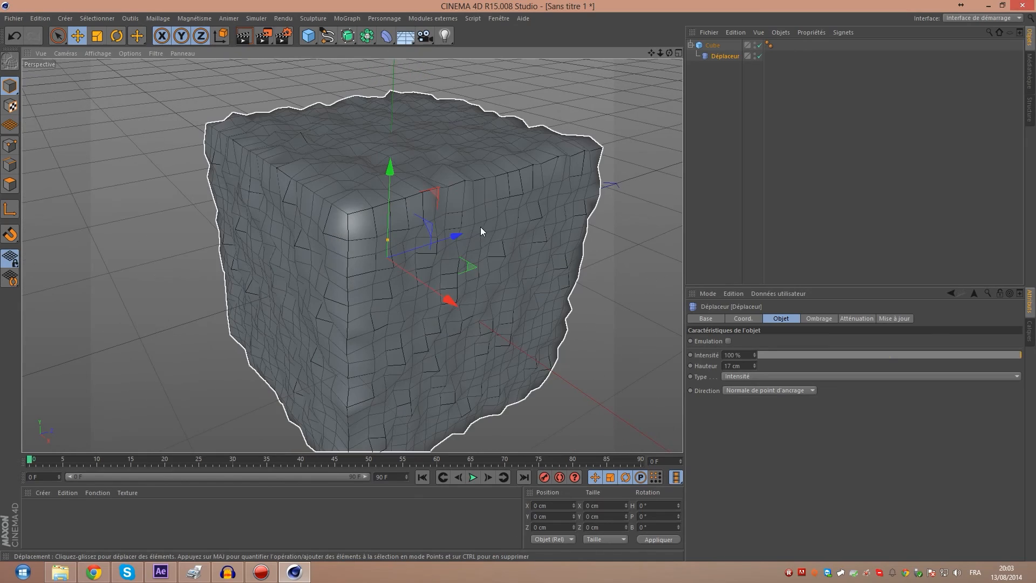
pyautogui.moveTo(669, 53); pyautogui.dragTo(723, 44)
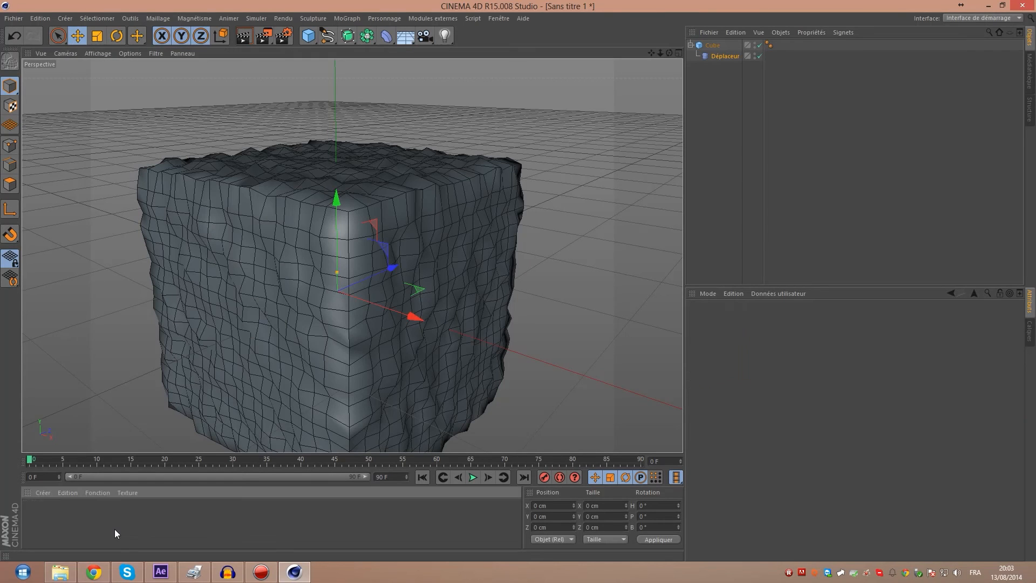
# Create a new material with the Spécularité channel disabled and the Relief channel enabled
pyautogui.doubleClick(28, 509)
pyautogui.doubleClick(28, 509)
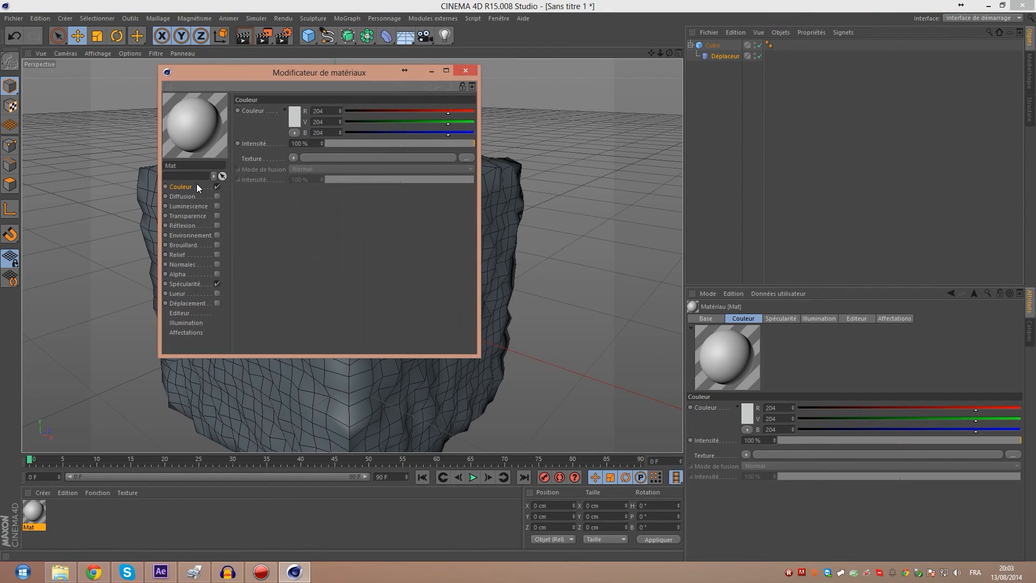
pyautogui.click(178, 255)
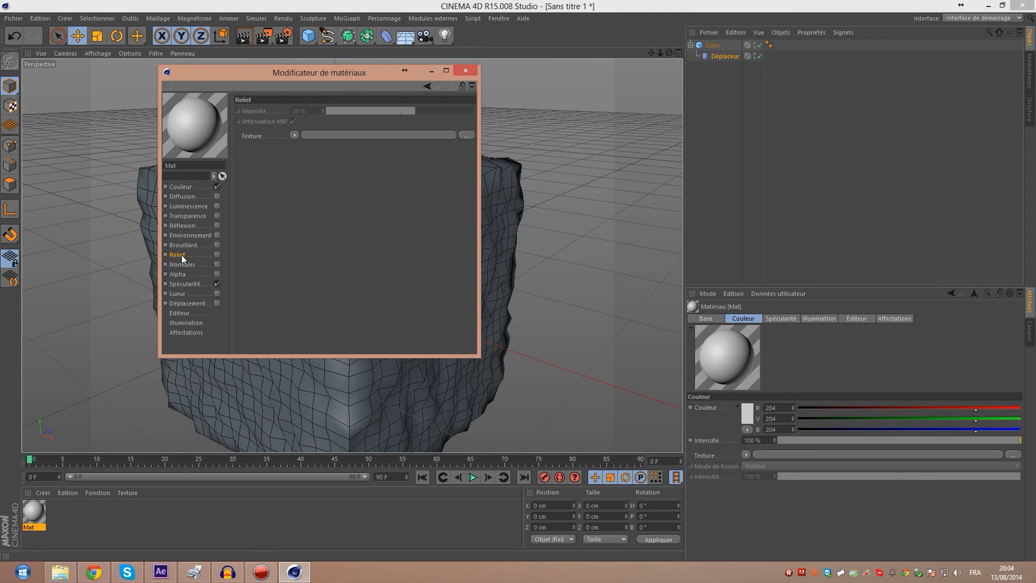
pyautogui.click(216, 284)
pyautogui.click(217, 254)
pyautogui.moveTo(267, 73); pyautogui.dragTo(680, 125)
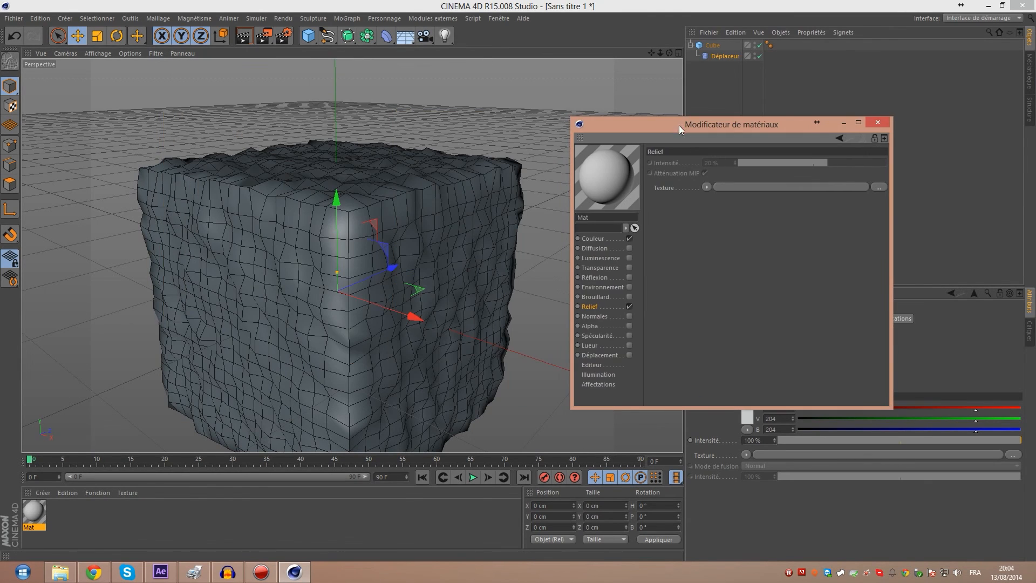
pyautogui.click(598, 298)
pyautogui.click(589, 307)
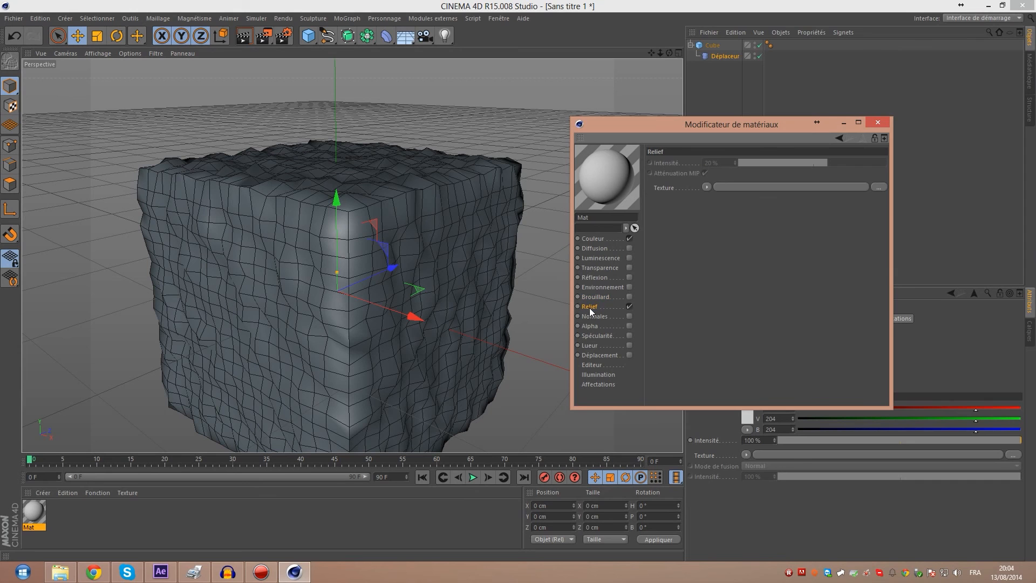
# Load a Bruit shader as the Relief texture and apply the material to the cube
pyautogui.click(707, 187)
pyautogui.click(723, 287)
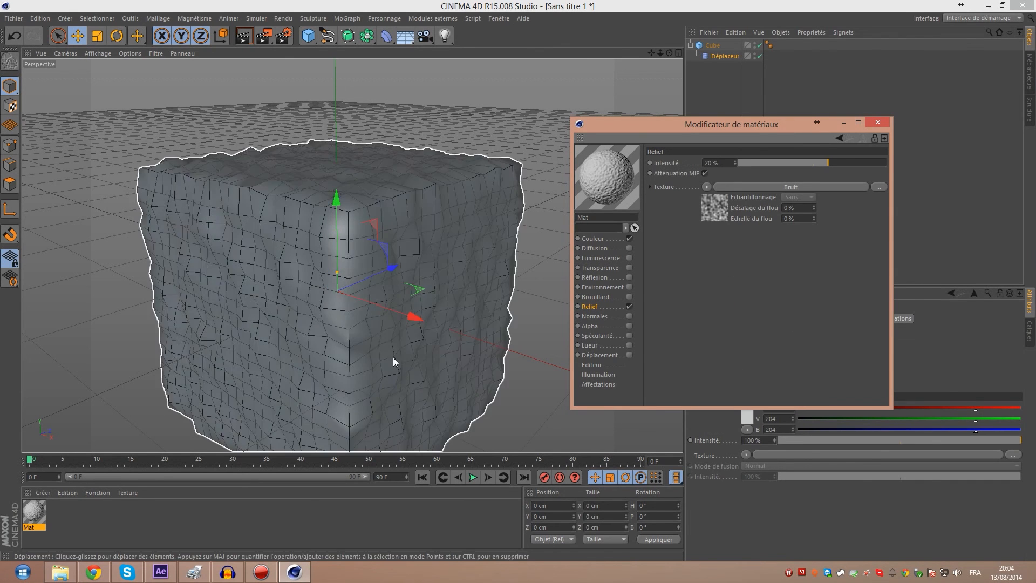
pyautogui.moveTo(40, 511); pyautogui.dragTo(273, 295)
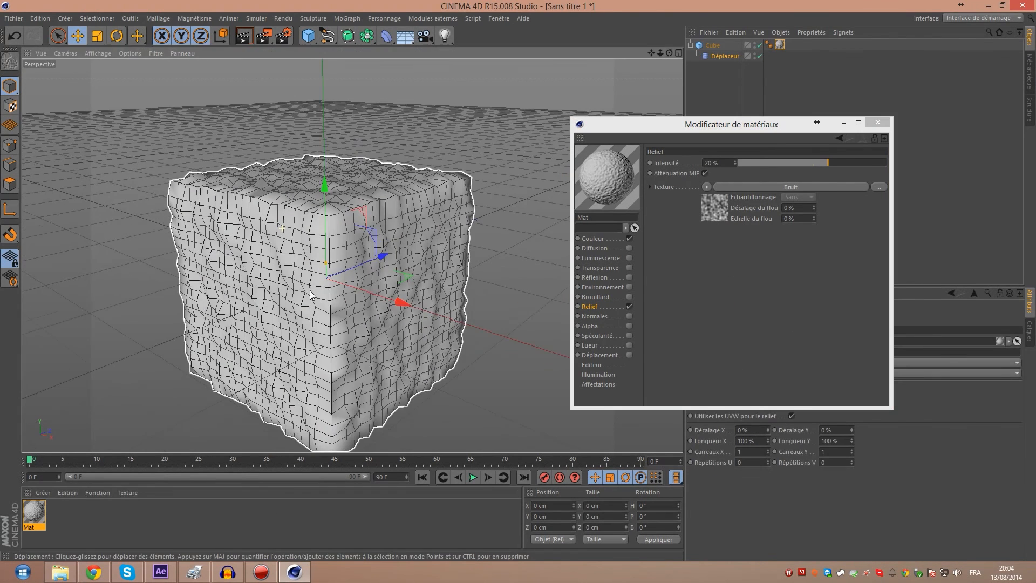
# Render the view with the Déplaceur enabled and with it disabled to compare the silhouettes, and re-enable the deformer
pyautogui.click(241, 40)
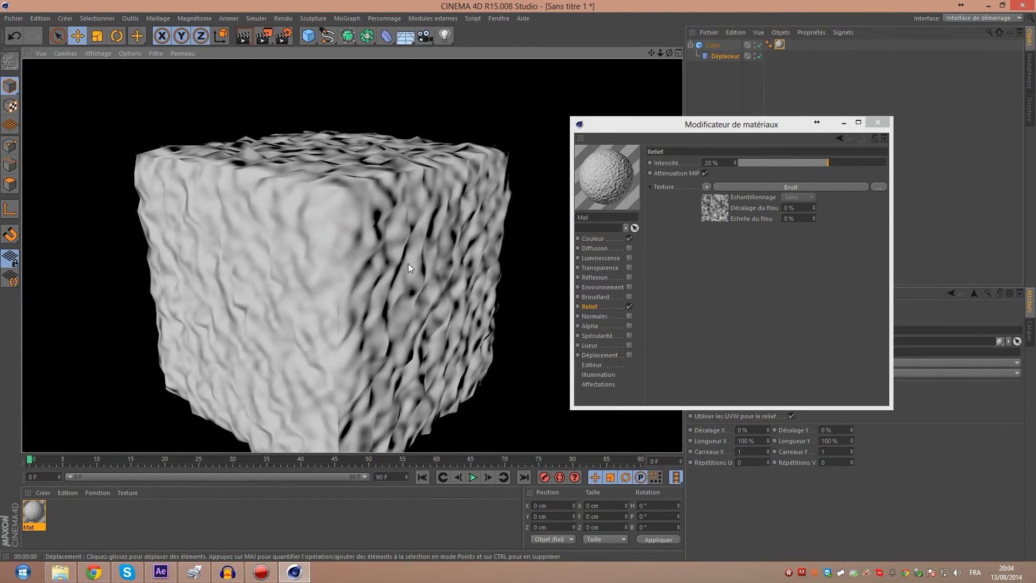
pyautogui.moveTo(741, 140); pyautogui.dragTo(730, 161)
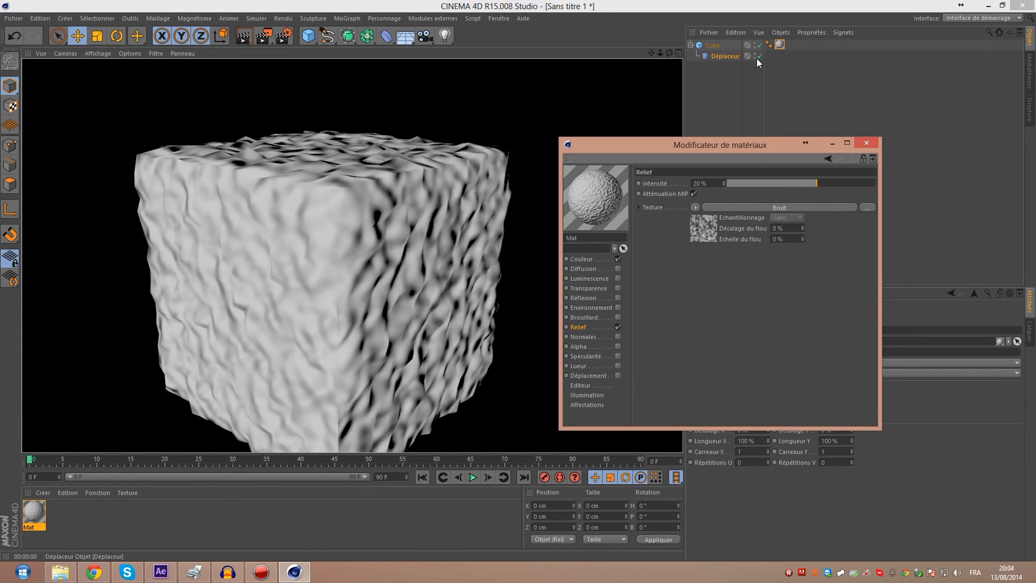
pyautogui.click(759, 57)
pyautogui.click(241, 40)
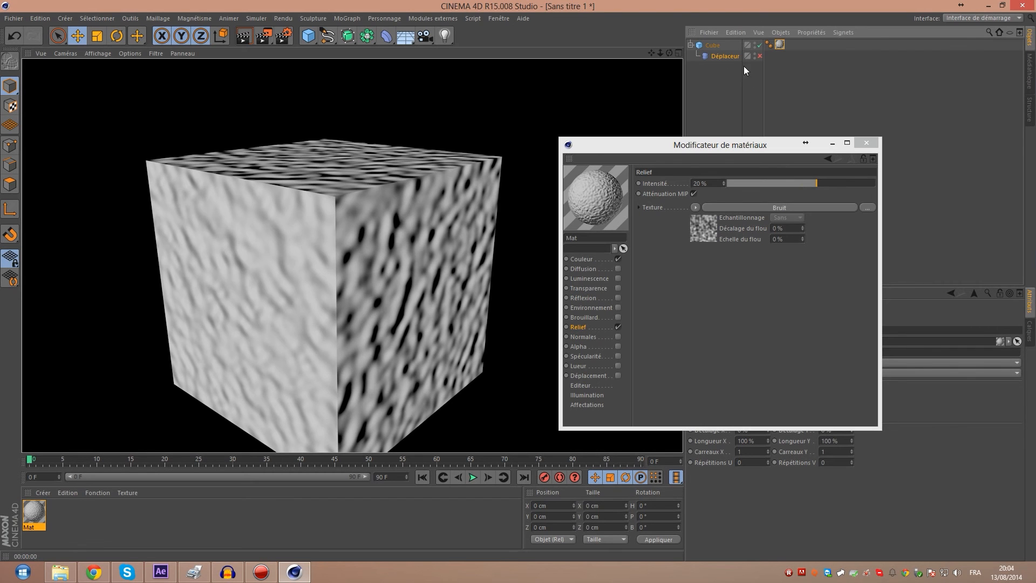
pyautogui.click(758, 56)
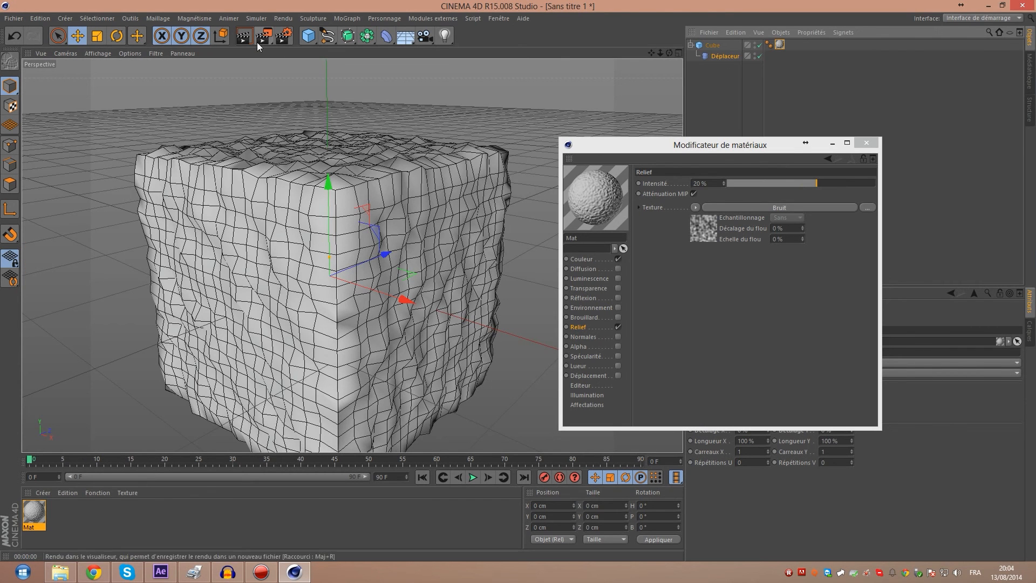
# Compare the Déplaceur's Ombrage shader with the material's Relief texture and render the deformed cube in the view
pyautogui.moveTo(683, 145); pyautogui.dragTo(334, 94)
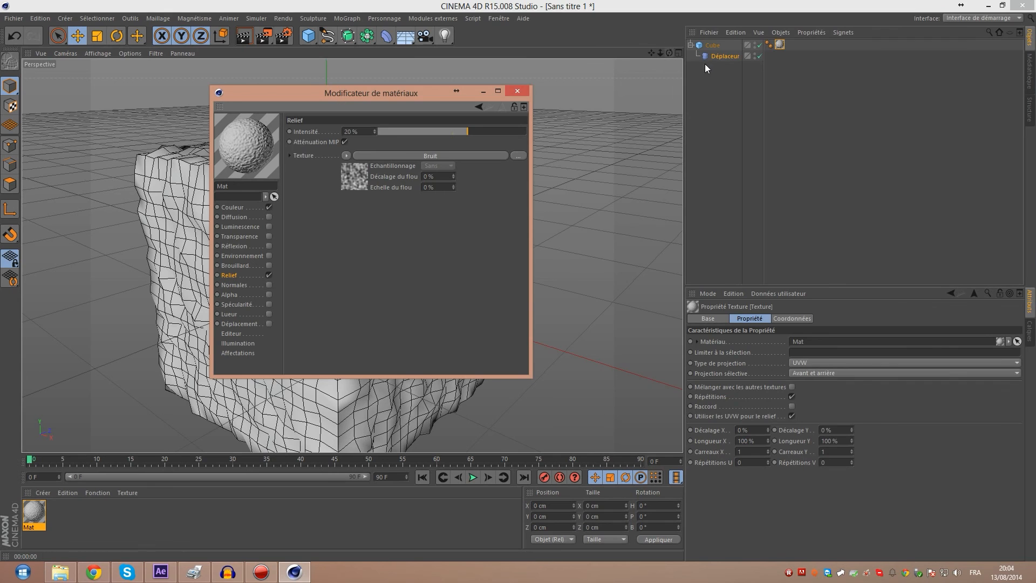
pyautogui.click(721, 56)
pyautogui.click(827, 319)
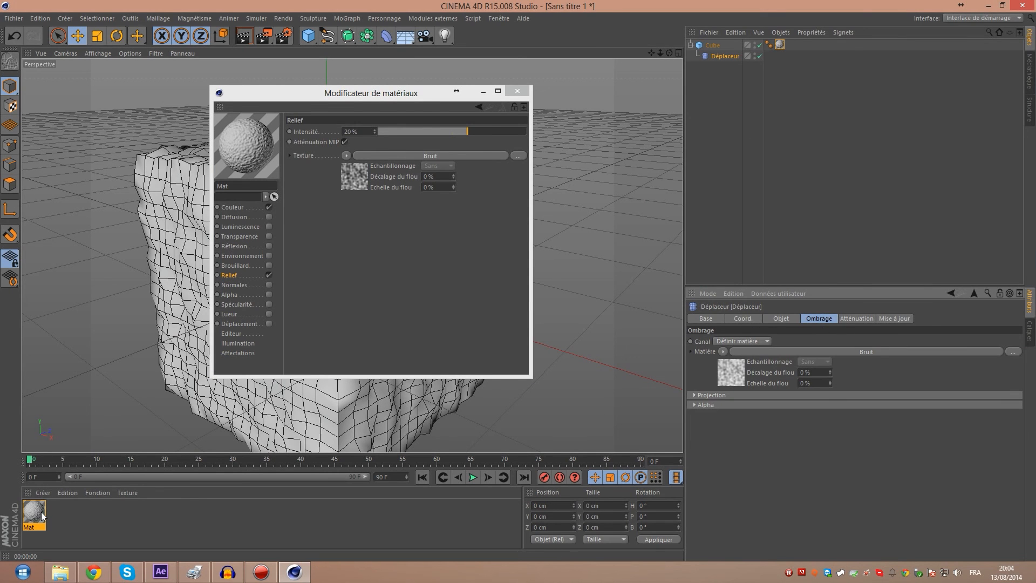
pyautogui.moveTo(356, 93); pyautogui.dragTo(771, 190)
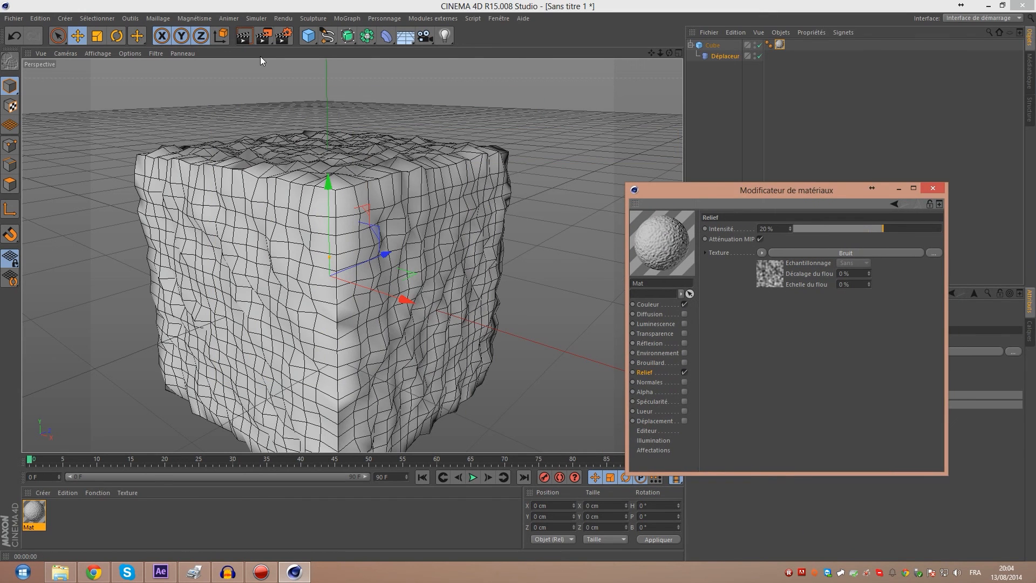
pyautogui.click(244, 37)
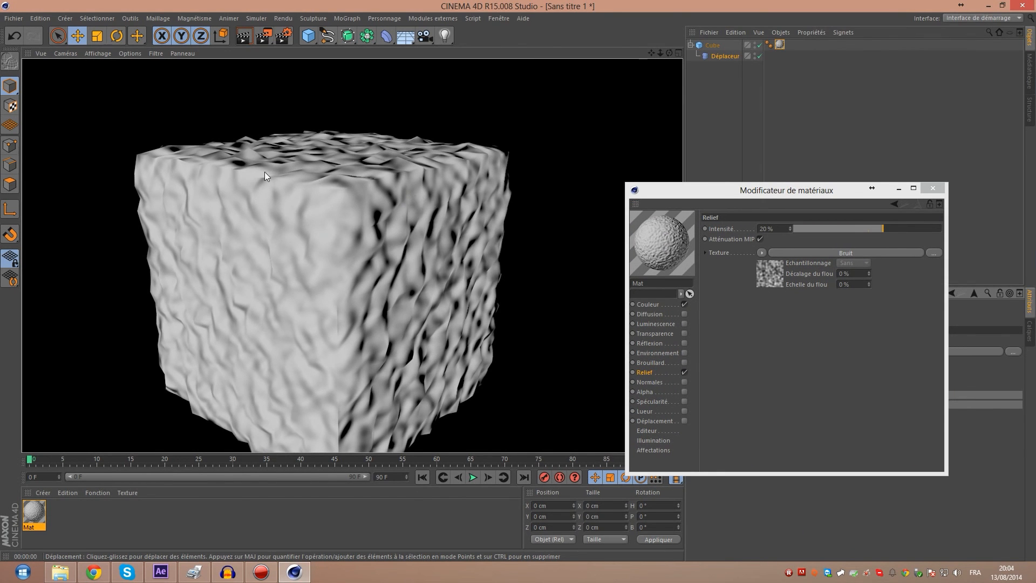
# Close the material editor and return to an overall view of the cube
pyautogui.scroll(-5, 410, 211)
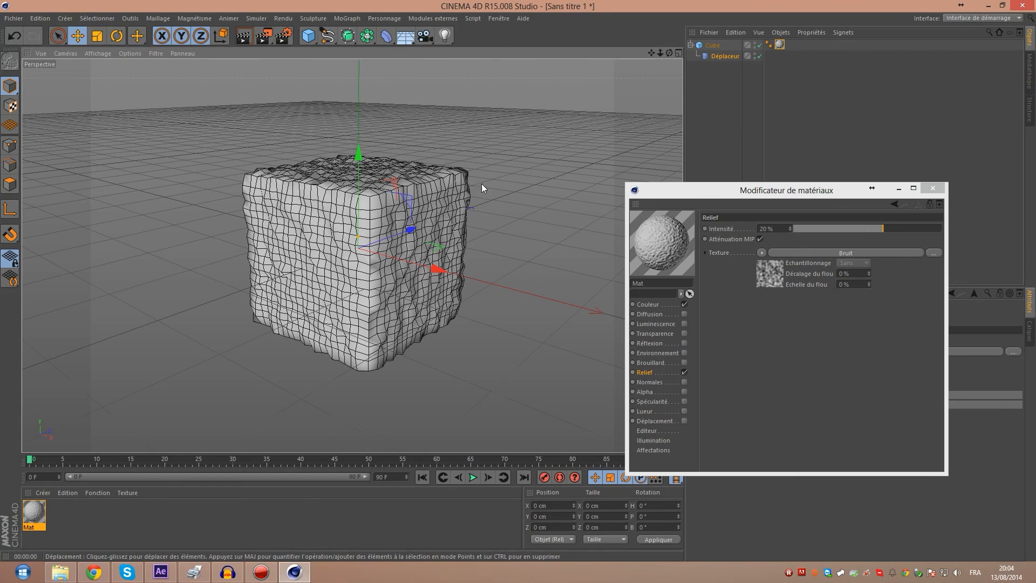
pyautogui.scroll(-2, 508, 241)
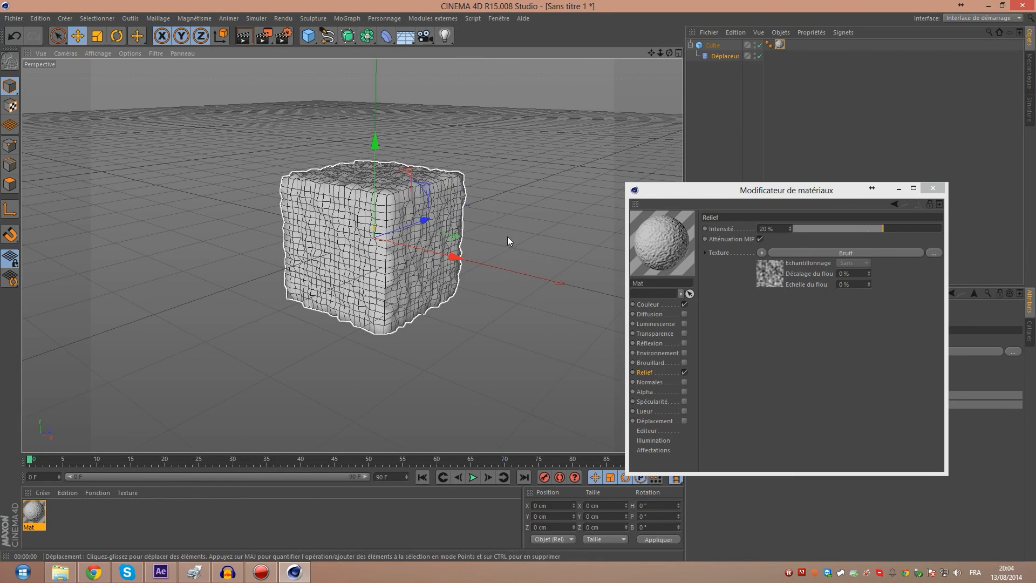
pyautogui.click(933, 188)
pyautogui.scroll(-1, 410, 243)
pyautogui.scroll(2, 410, 242)
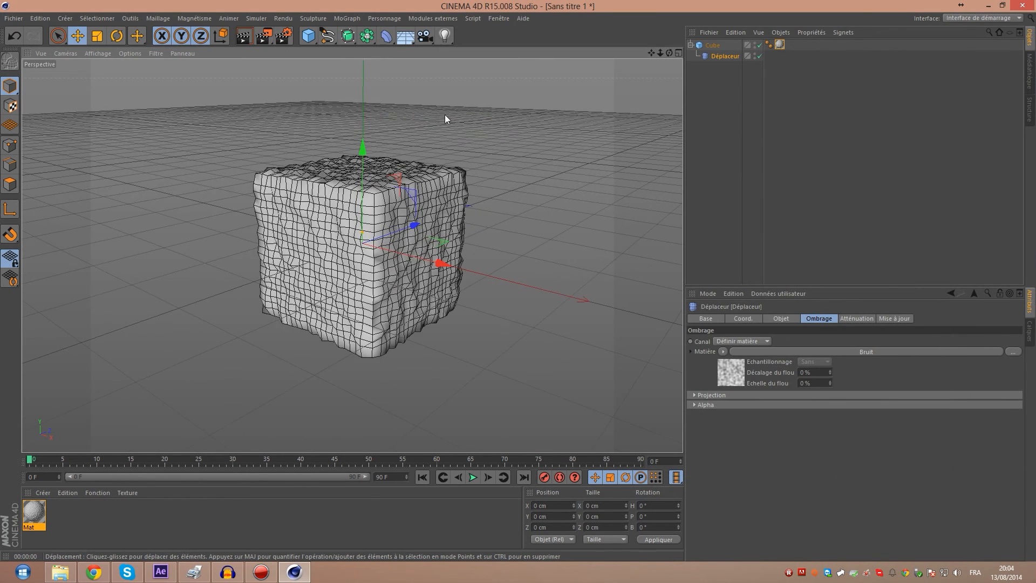
# Set the cube's X, Y and Z segments to 200 each and render the view to examine the detailed displacement
pyautogui.scroll(-1, 421, 264)
pyautogui.scroll(2, 465, 266)
pyautogui.scroll(1, 465, 266)
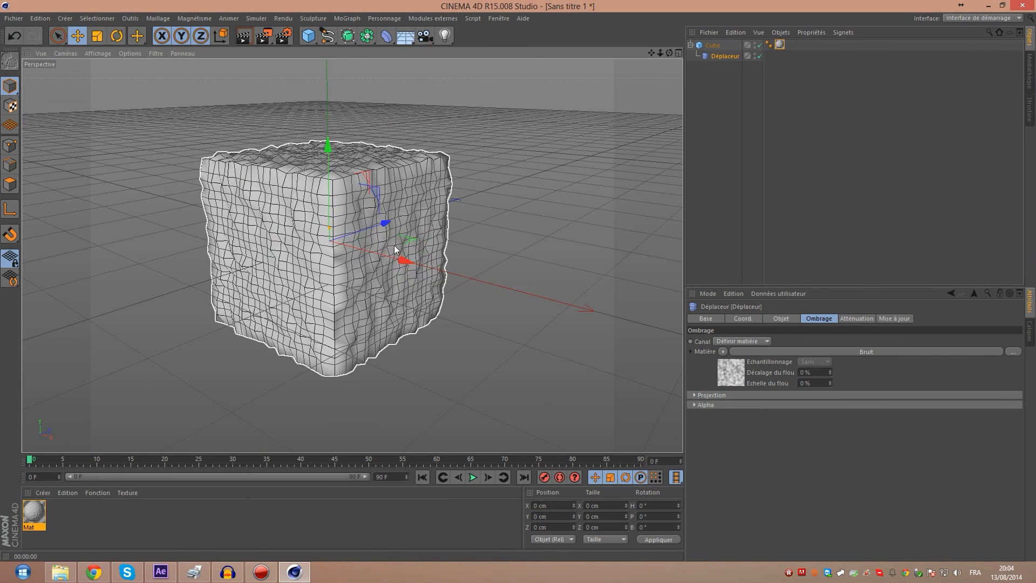
pyautogui.scroll(1, 358, 219)
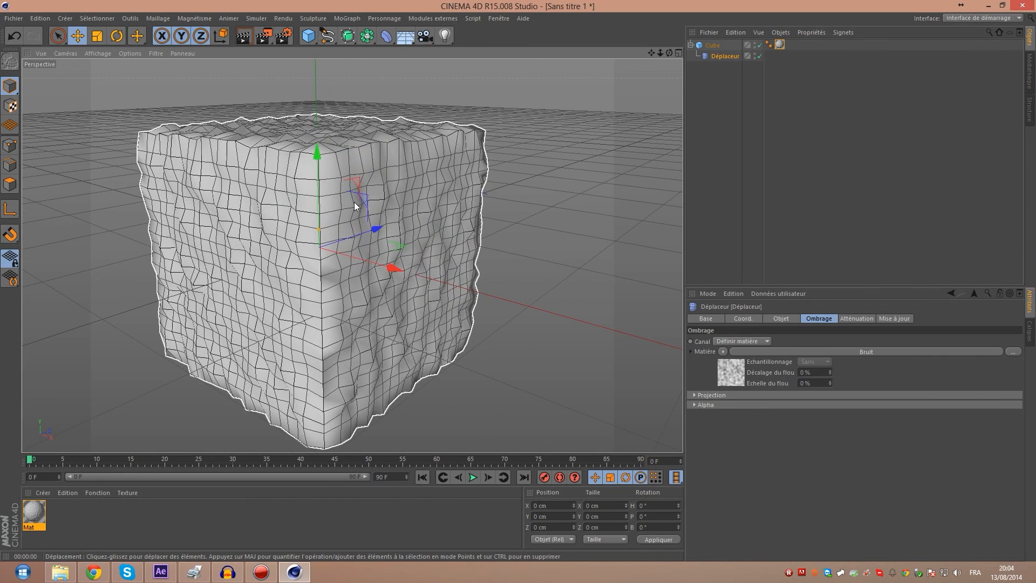
pyautogui.click(714, 45)
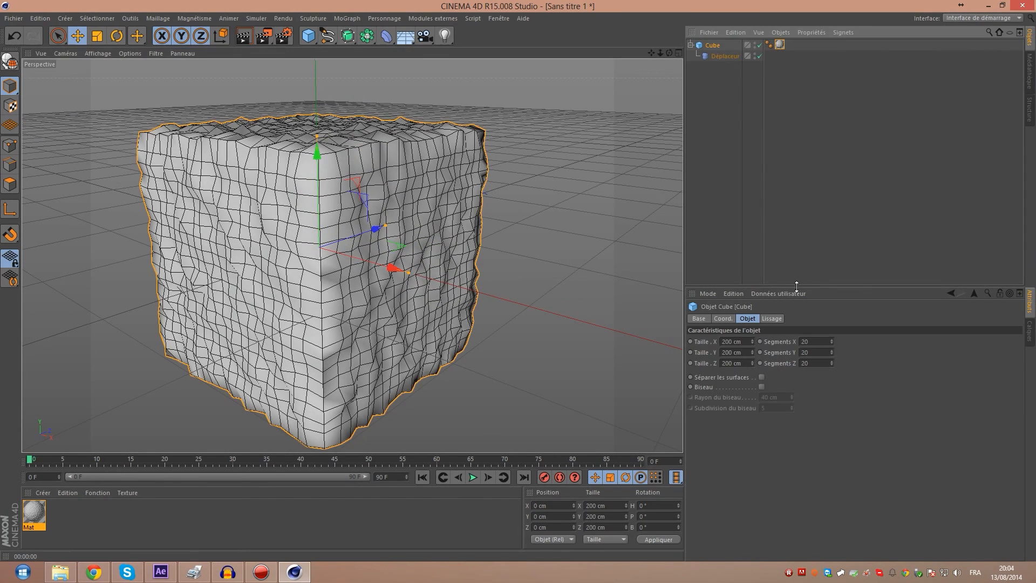
pyautogui.click(813, 342)
pyautogui.write('0')
pyautogui.click(812, 353)
pyautogui.write('0')
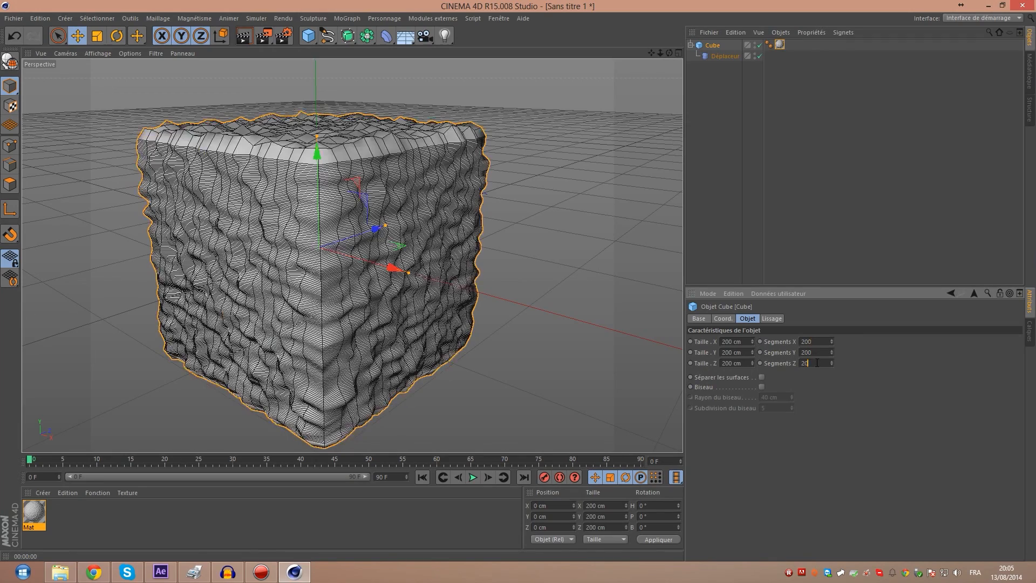
pyautogui.click(811, 364)
pyautogui.write('0')
pyautogui.press('Return')
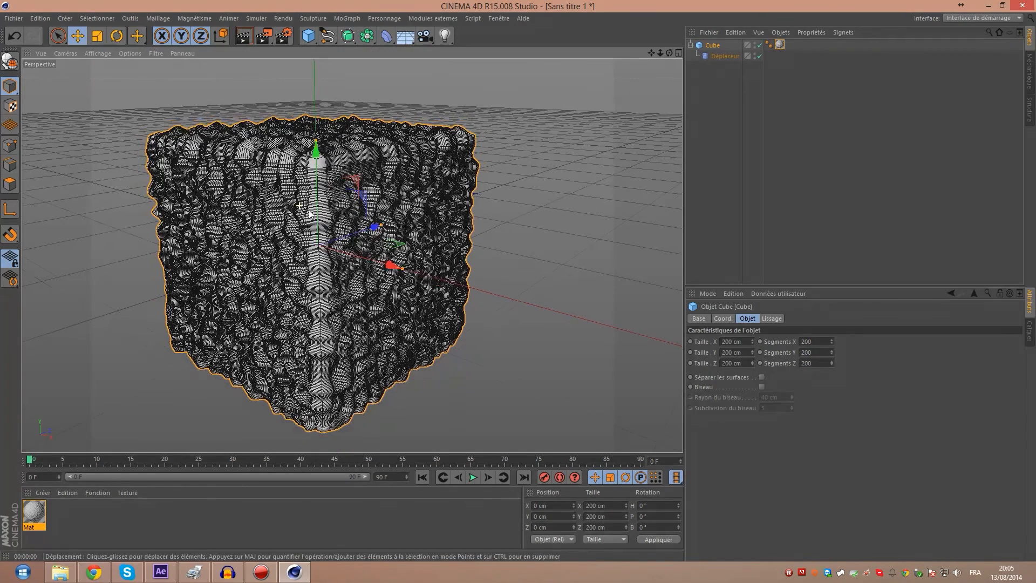
pyautogui.scroll(5, 359, 241)
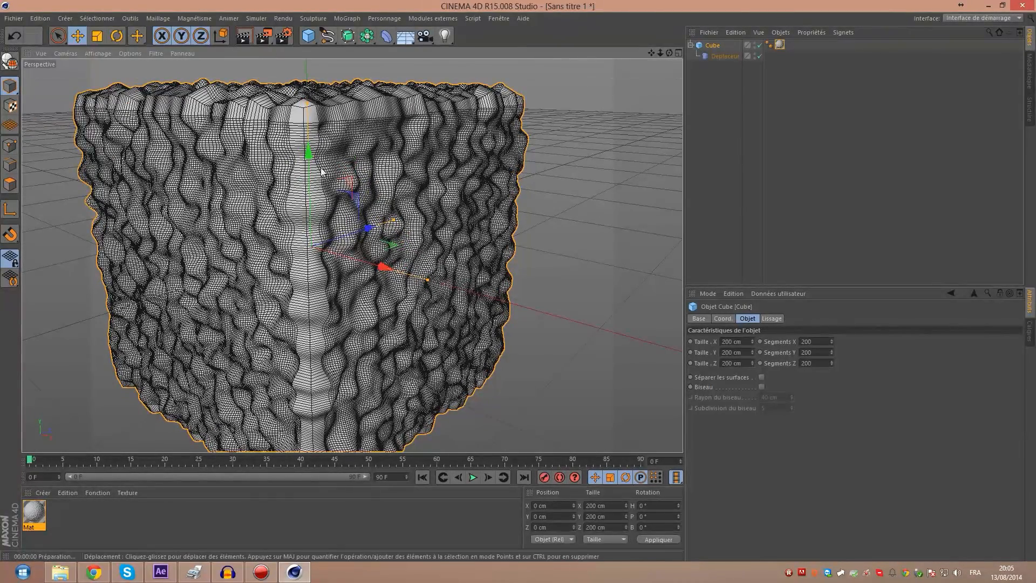
pyautogui.click(246, 37)
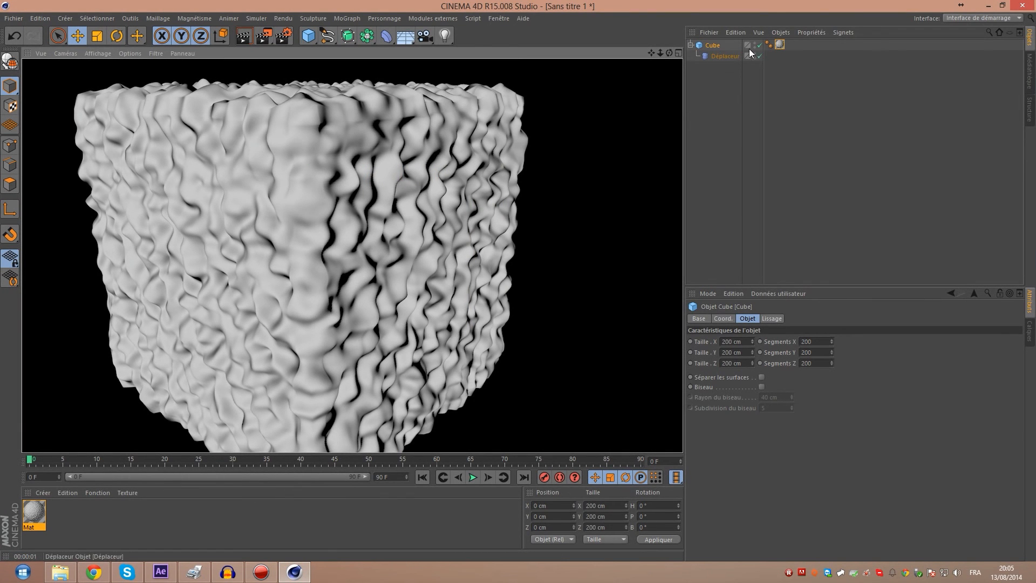
# Remove the Mat material's texture tag from the cube
pyautogui.click(779, 45)
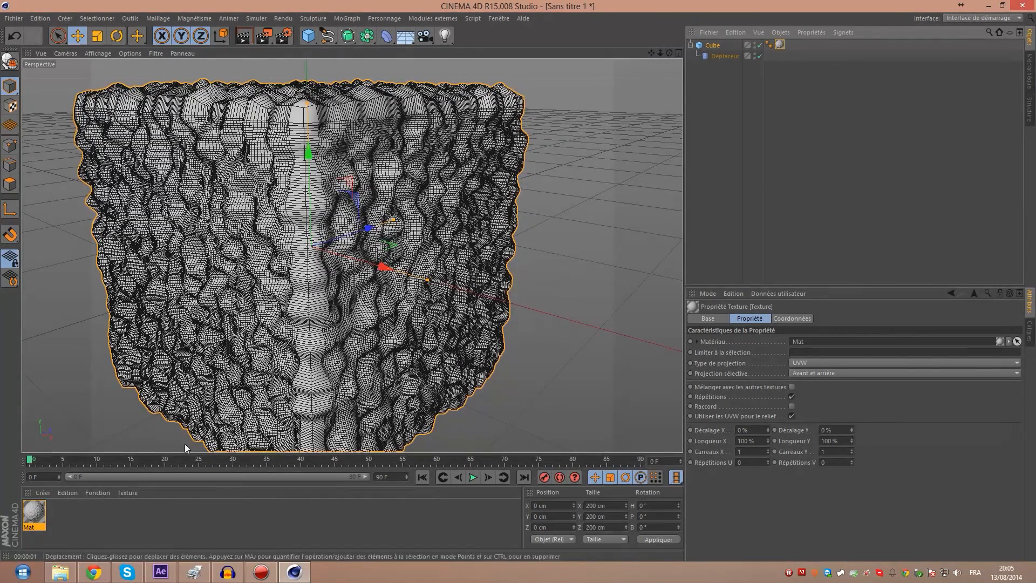
pyautogui.click(726, 56)
pyautogui.click(781, 46)
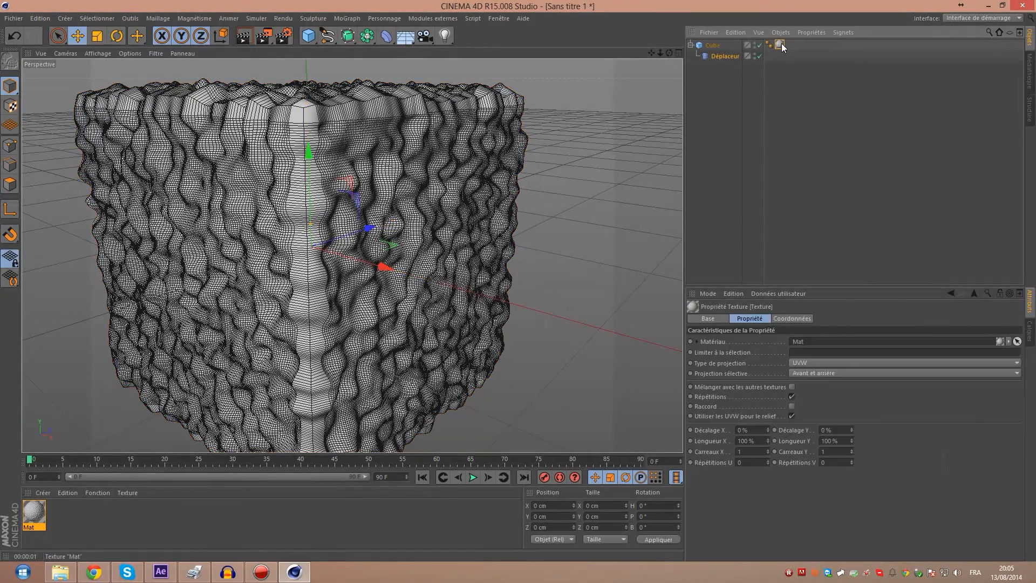
# Set the cube's X, Y and Z segments to 20 each
pyautogui.click(713, 45)
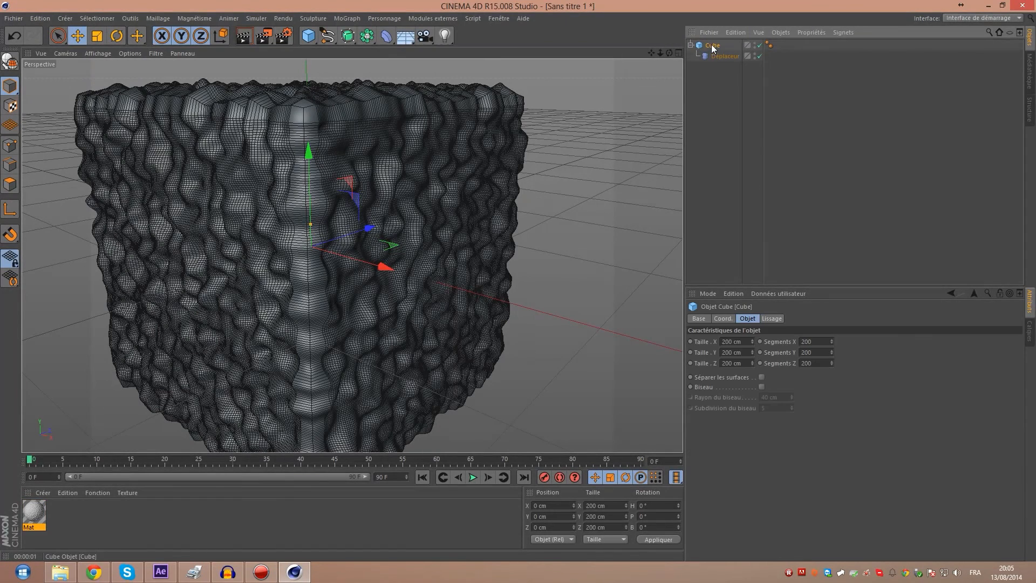
pyautogui.click(817, 340)
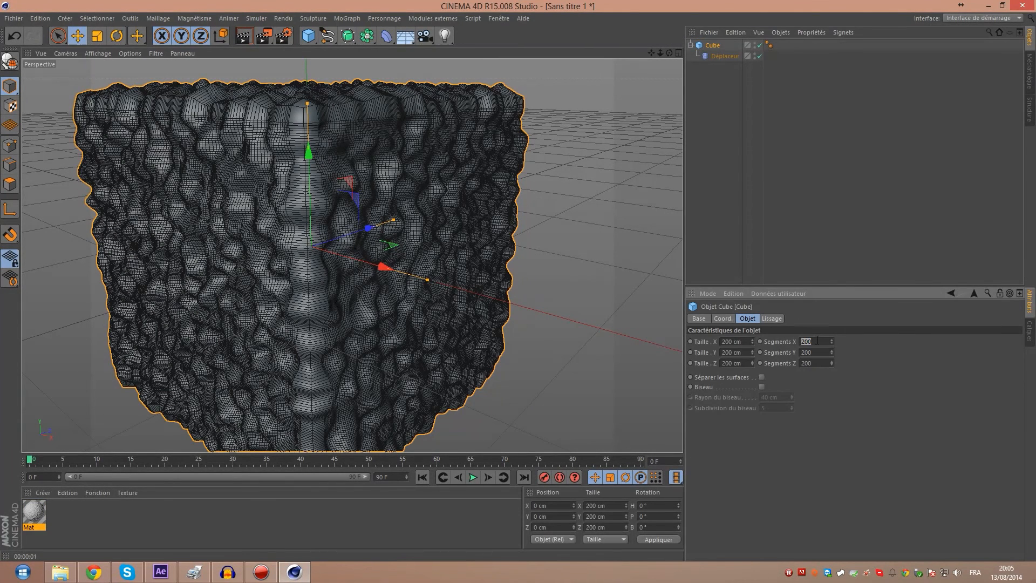
pyautogui.write('20')
pyautogui.click(818, 352)
pyautogui.write('20')
pyautogui.click(819, 362)
pyautogui.write('20')
pyautogui.press('Return')
pyautogui.scroll(-5, 405, 250)
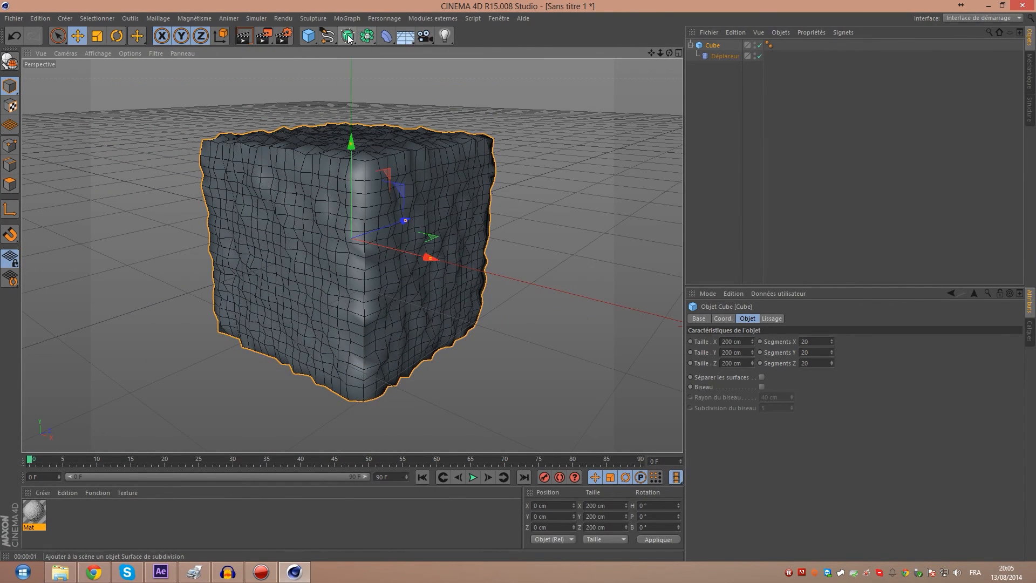
# Add a Surface de subdivision object and make the cube its child, widening the object name column
pyautogui.click(348, 36)
pyautogui.click(388, 51)
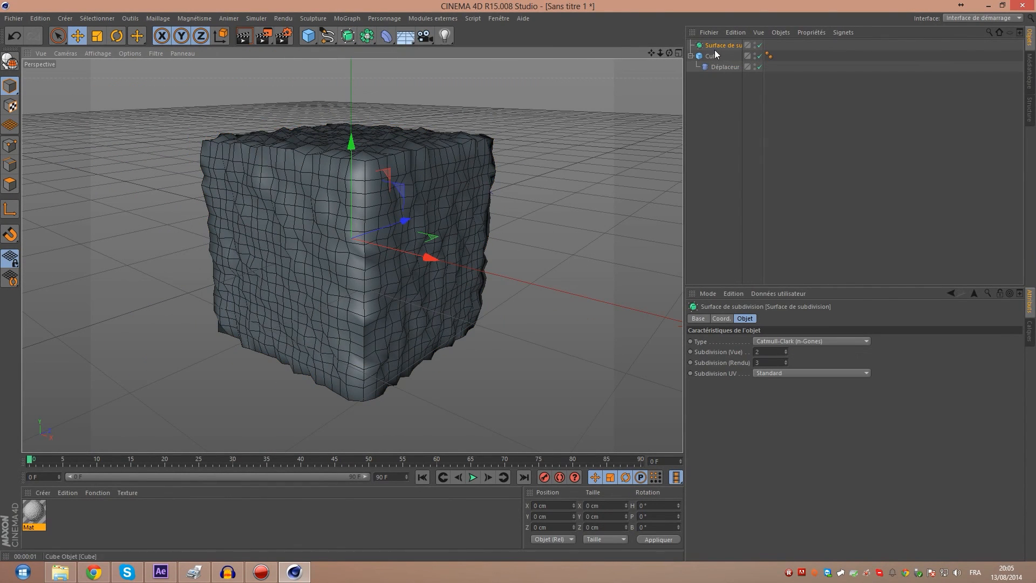
pyautogui.moveTo(763, 48); pyautogui.dragTo(810, 51)
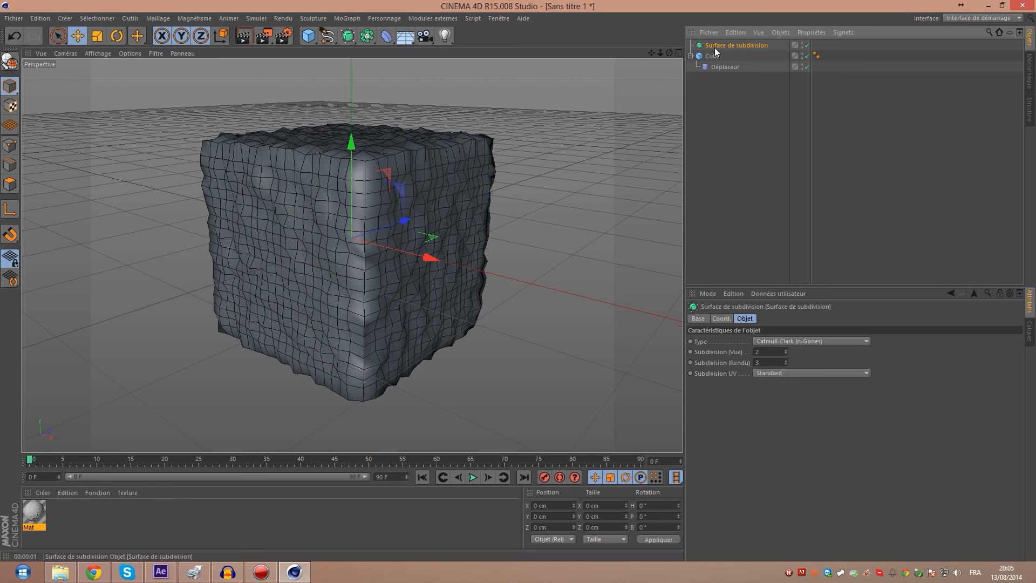
pyautogui.moveTo(713, 55); pyautogui.dragTo(730, 48)
pyautogui.click(725, 42)
pyautogui.click(760, 110)
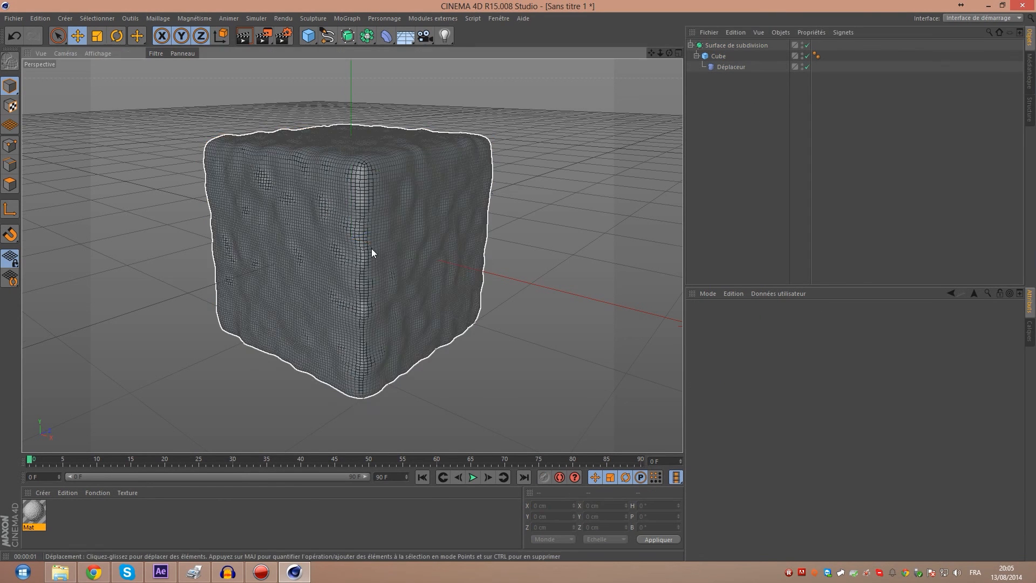
# Examine the smoothed, displaced cube and the Surface de subdivision's object settings
pyautogui.scroll(4, 367, 237)
pyautogui.scroll(-3, 388, 133)
pyautogui.scroll(-2, 336, 322)
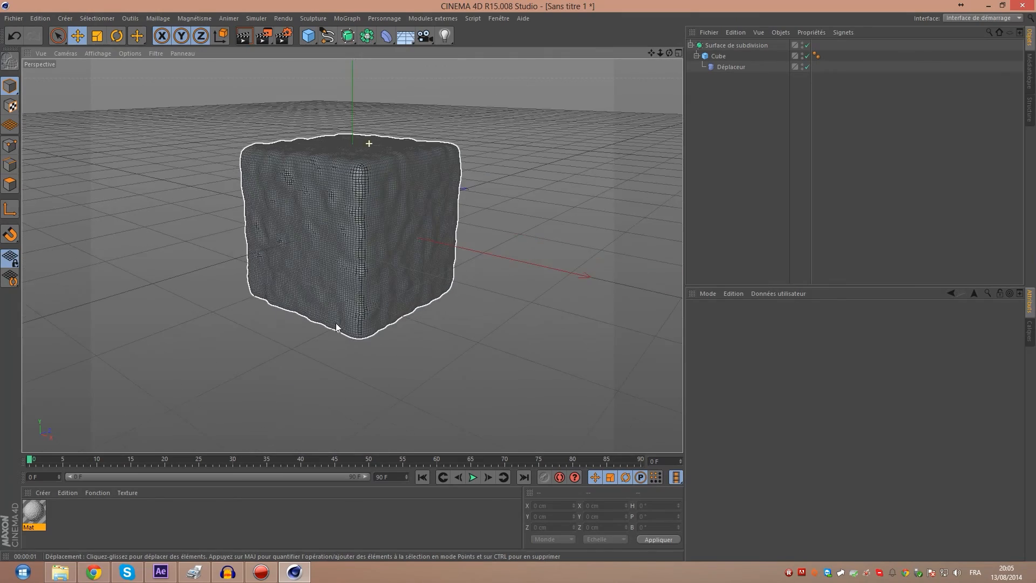
pyautogui.scroll(3, 352, 199)
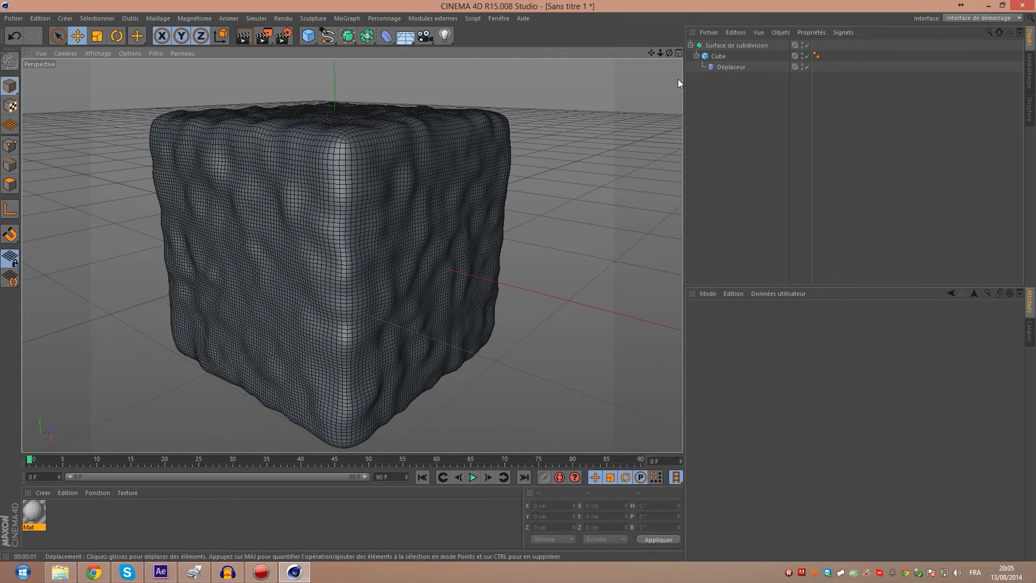
pyautogui.click(730, 47)
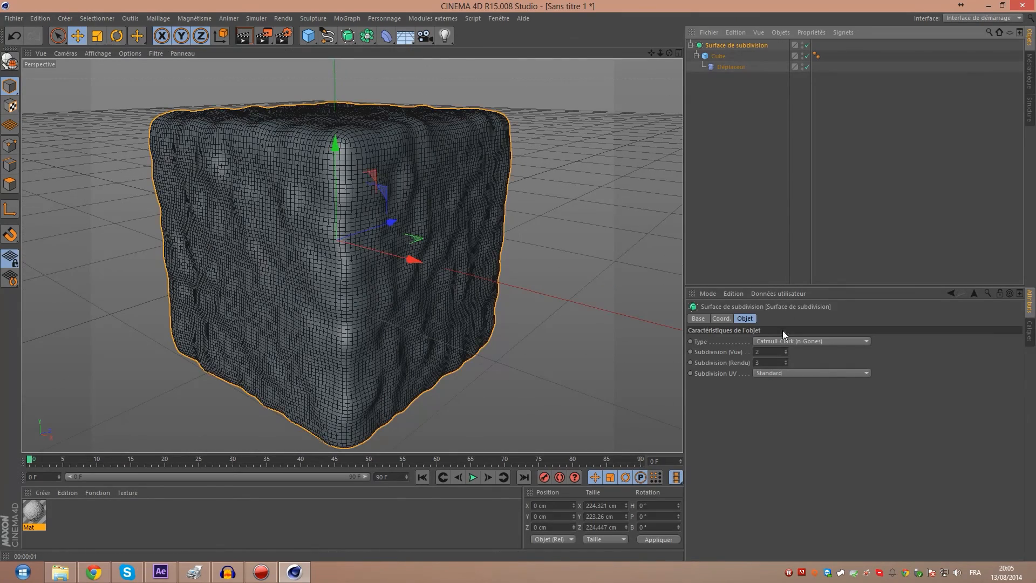
pyautogui.scroll(-5, 292, 232)
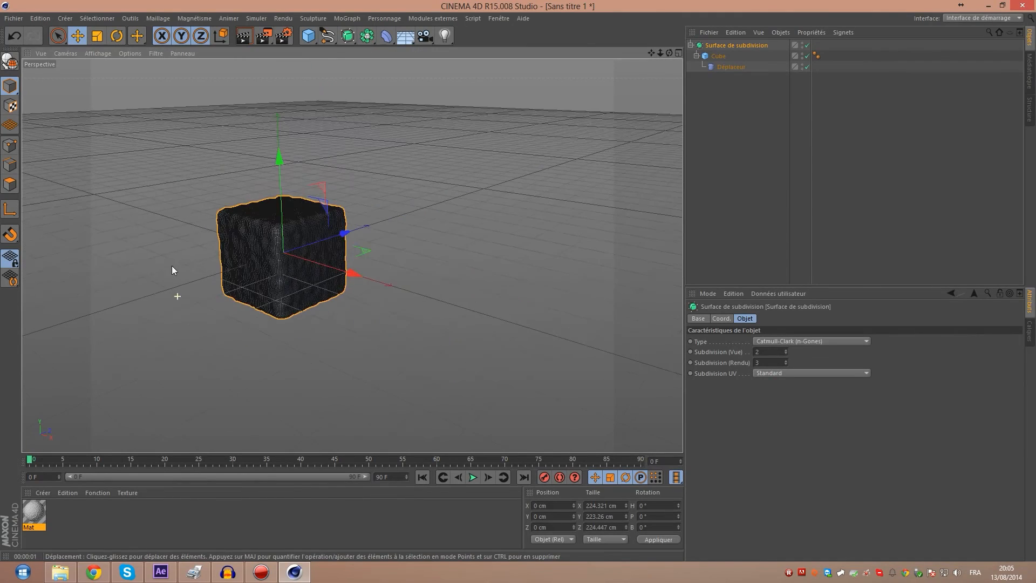
pyautogui.keyDown('alt'); pyautogui.moveTo(525, 231); pyautogui.dragTo(262, 236); pyautogui.keyUp('alt')
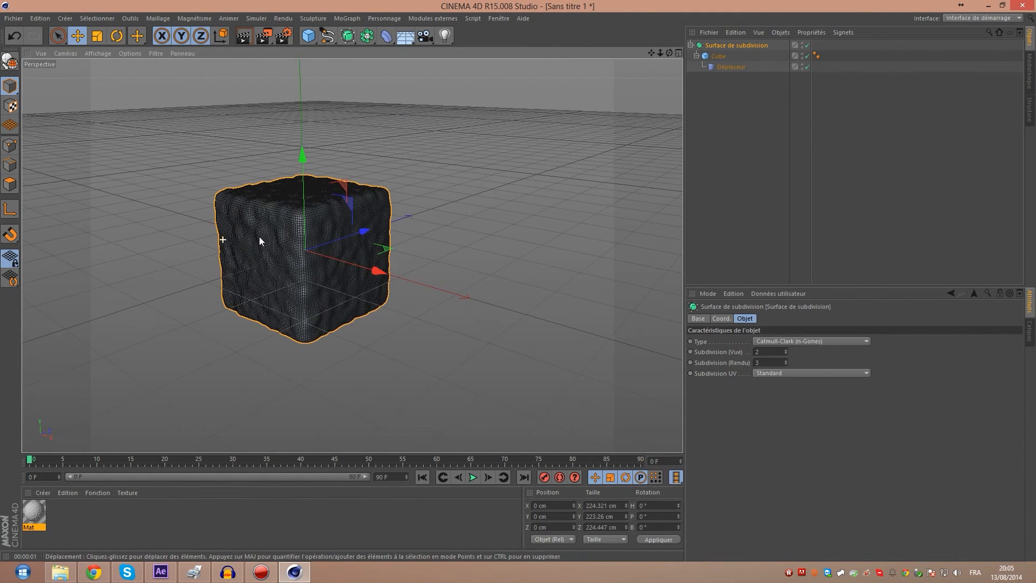
# Disable the Surface de subdivision and examine the unsmoothed cube from near and far
pyautogui.click(807, 46)
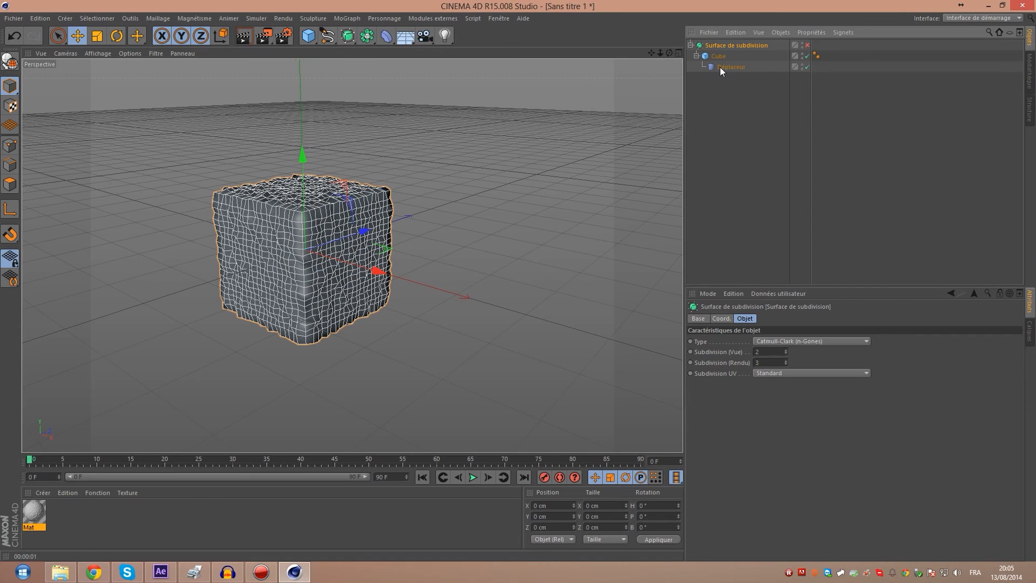
pyautogui.click(129, 293)
pyautogui.scroll(-2, 127, 288)
pyautogui.keyDown('alt'); pyautogui.moveTo(128, 288); pyautogui.dragTo(415, 273); pyautogui.keyUp('alt')
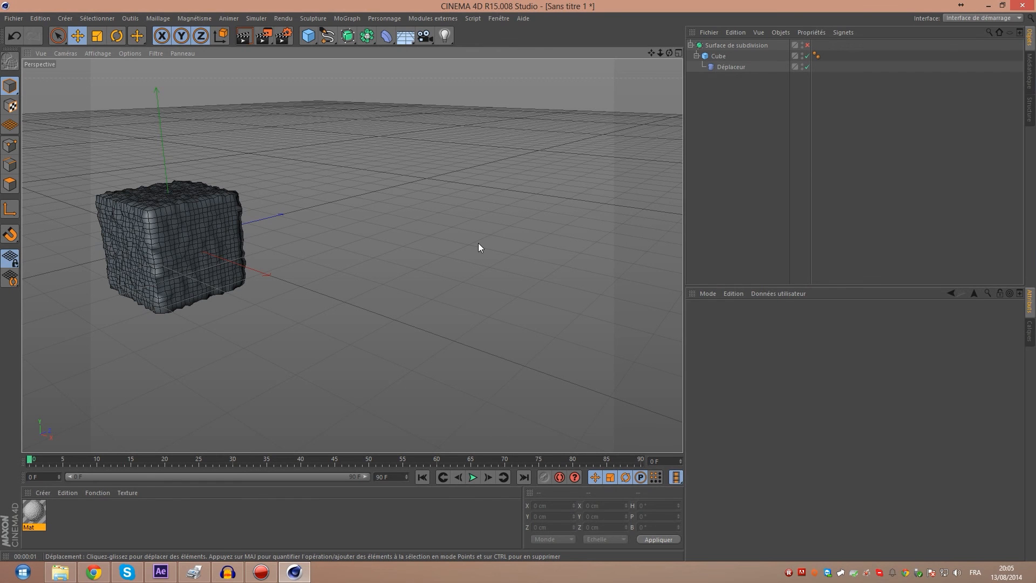
pyautogui.scroll(-2, 475, 243)
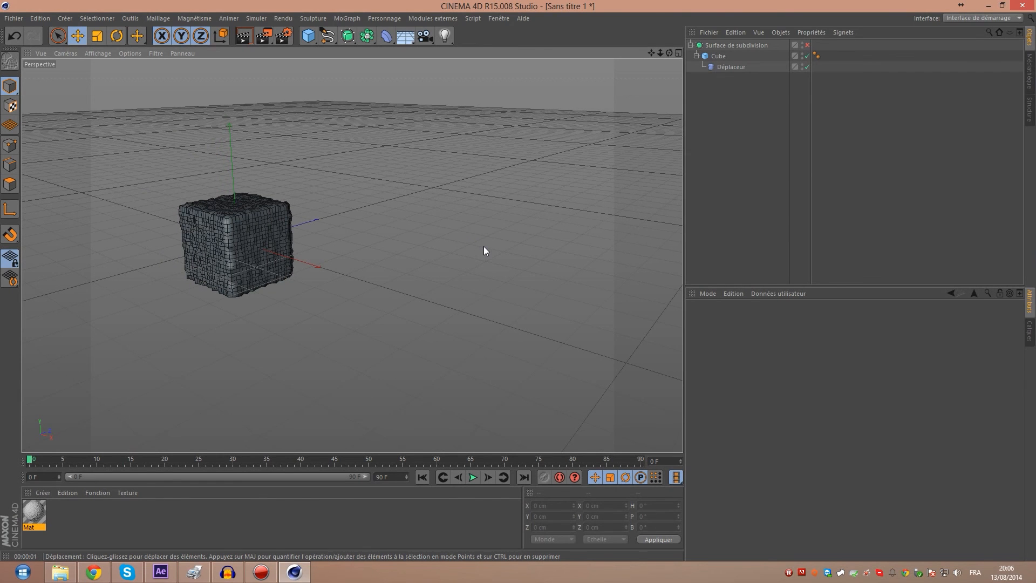
pyautogui.keyDown('alt'); pyautogui.moveTo(493, 231); pyautogui.dragTo(273, 239); pyautogui.keyUp('alt')
pyautogui.scroll(2, 243, 232)
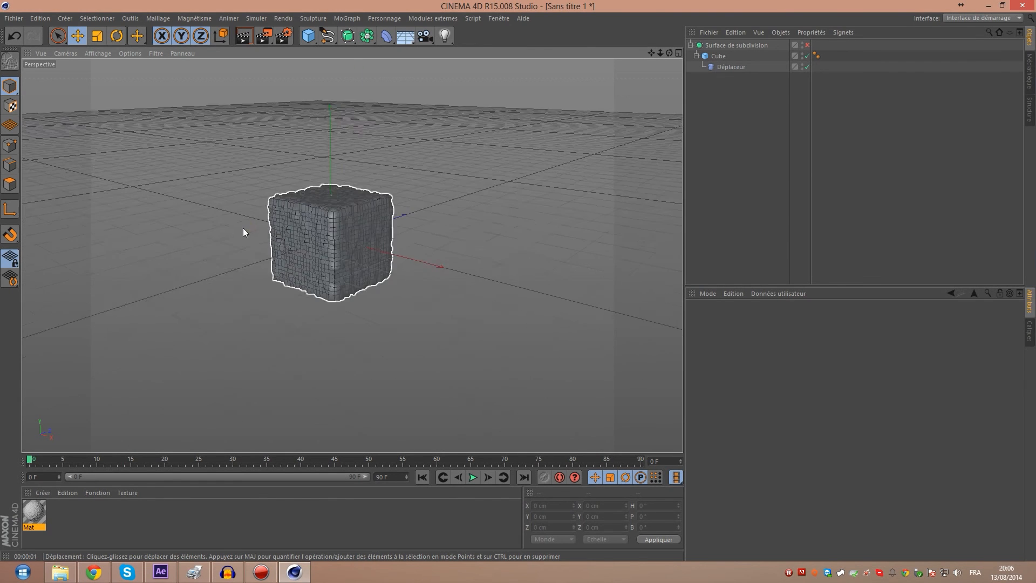
pyautogui.scroll(2, 246, 229)
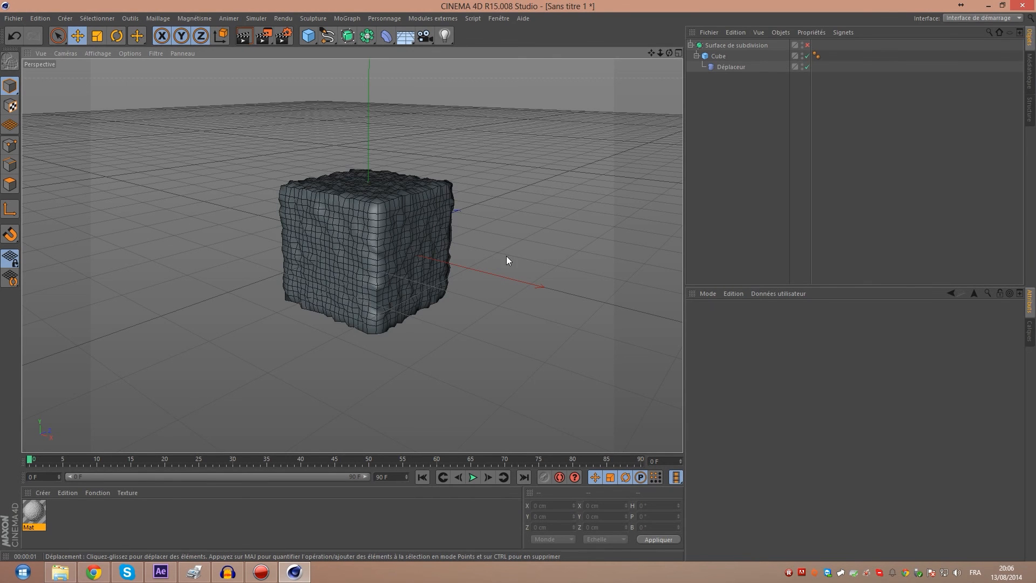
pyautogui.scroll(3, 365, 221)
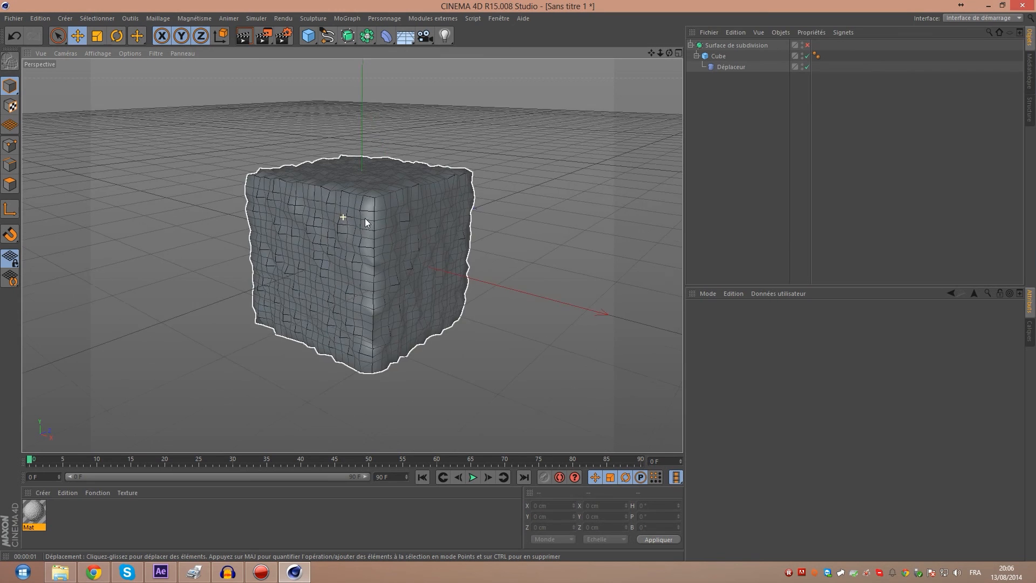
pyautogui.scroll(3, 365, 218)
pyautogui.scroll(-3, 201, 153)
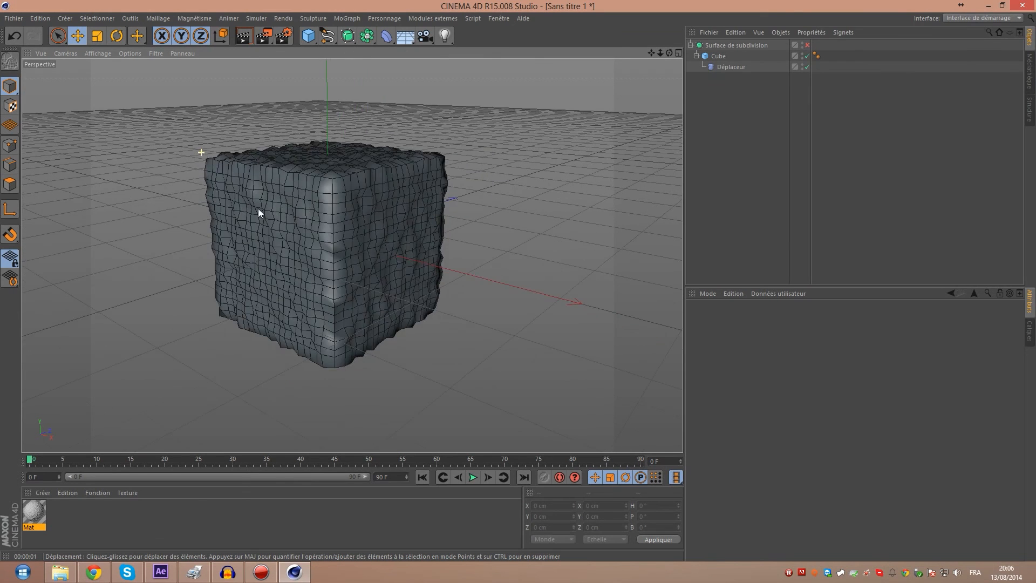
pyautogui.scroll(3, 258, 209)
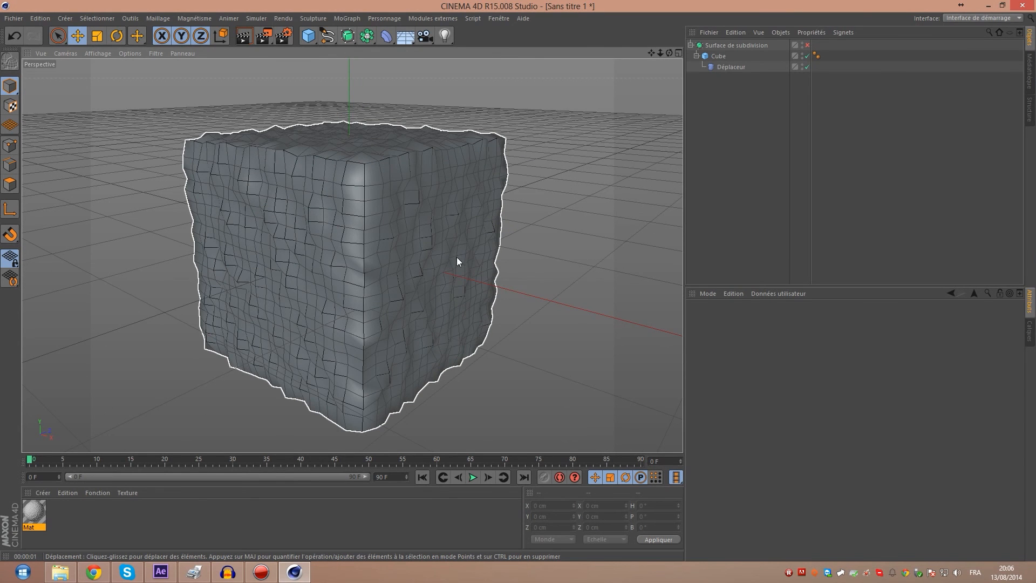
pyautogui.scroll(-6, 352, 356)
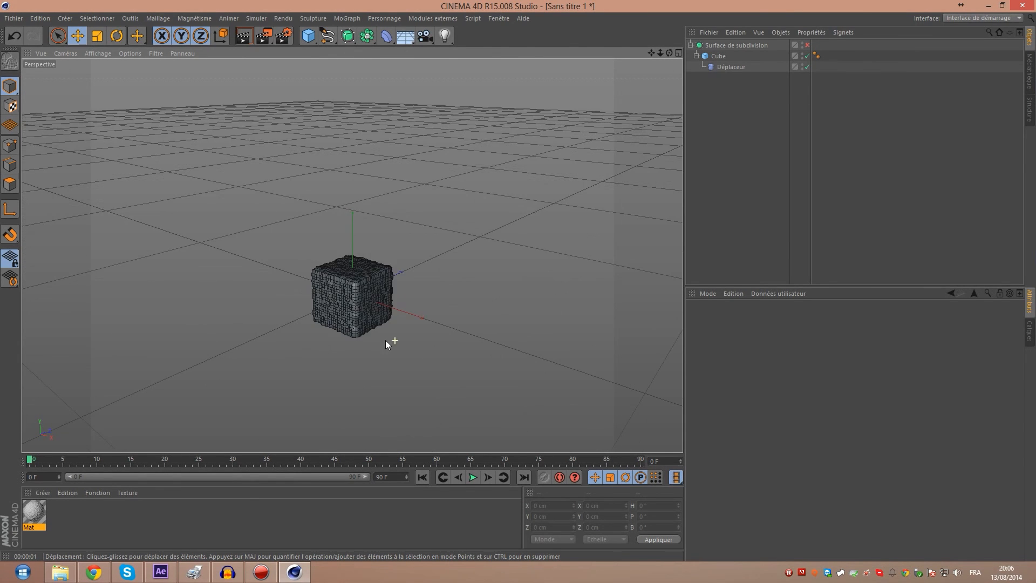
pyautogui.scroll(2, 385, 340)
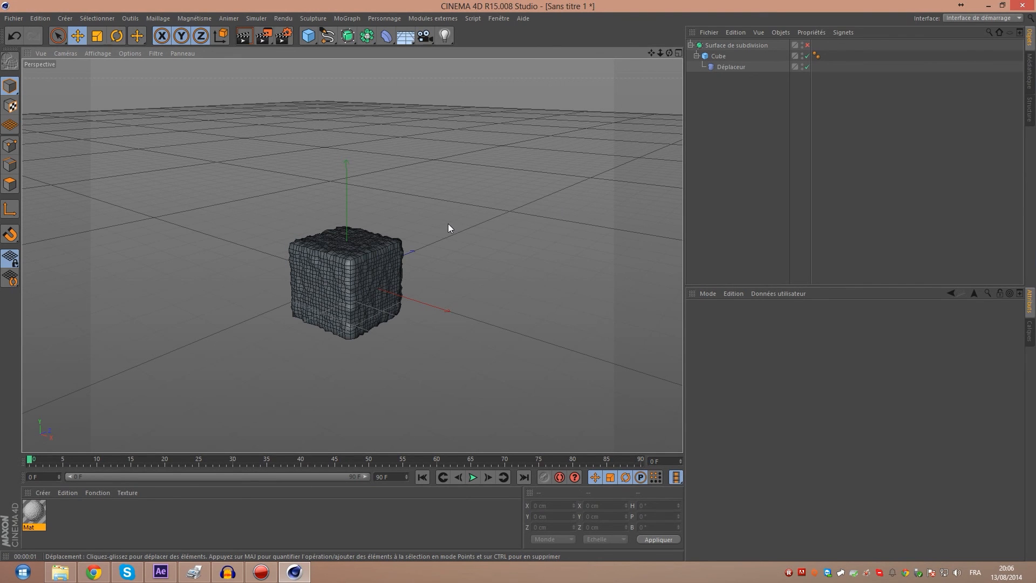
pyautogui.scroll(6, 370, 273)
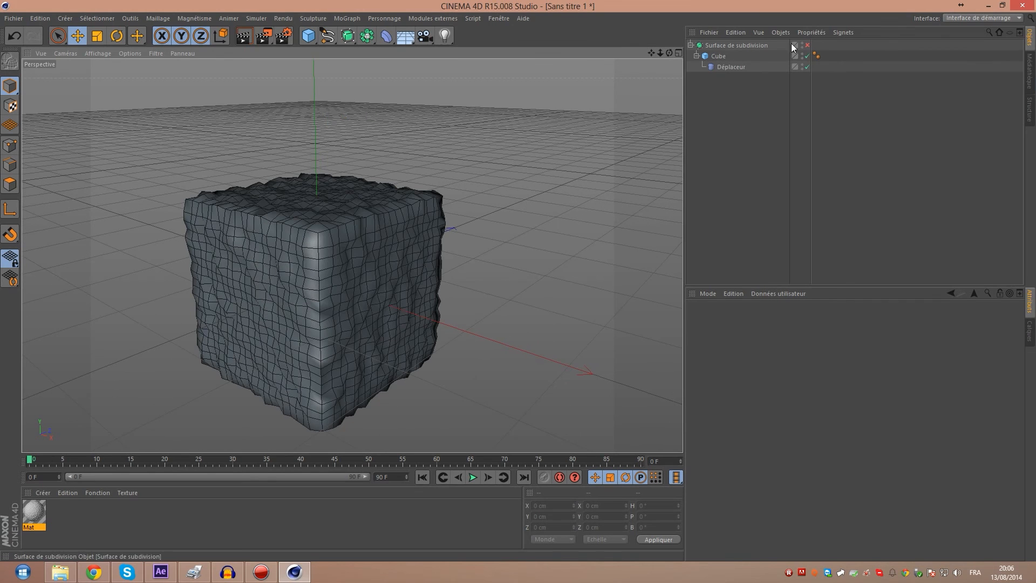
# Check the cube's segment settings, re-enable the Surface de subdivision and inspect the smoothed mesh
pyautogui.click(749, 56)
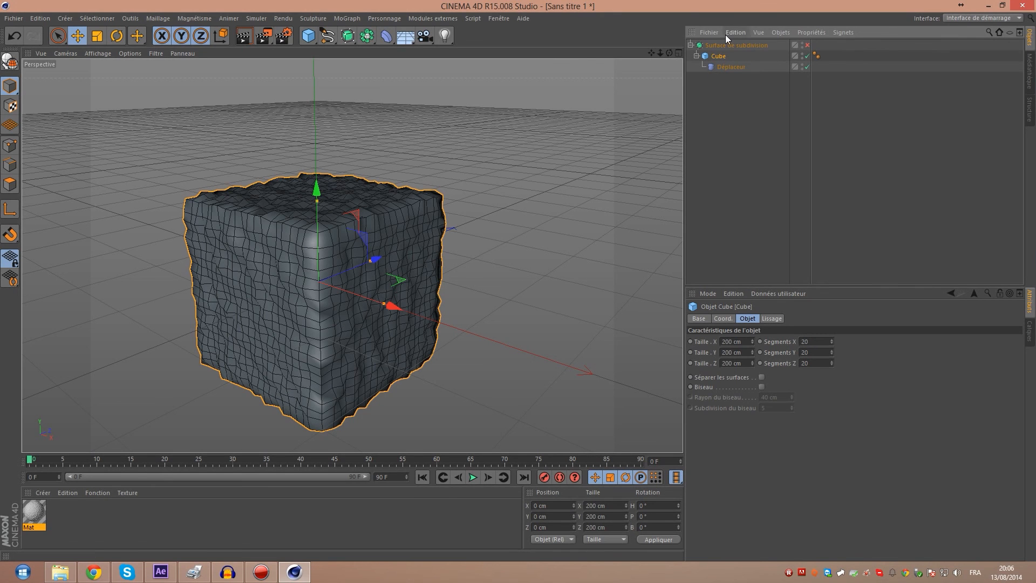
pyautogui.click(807, 44)
pyautogui.click(819, 146)
pyautogui.scroll(-3, 459, 132)
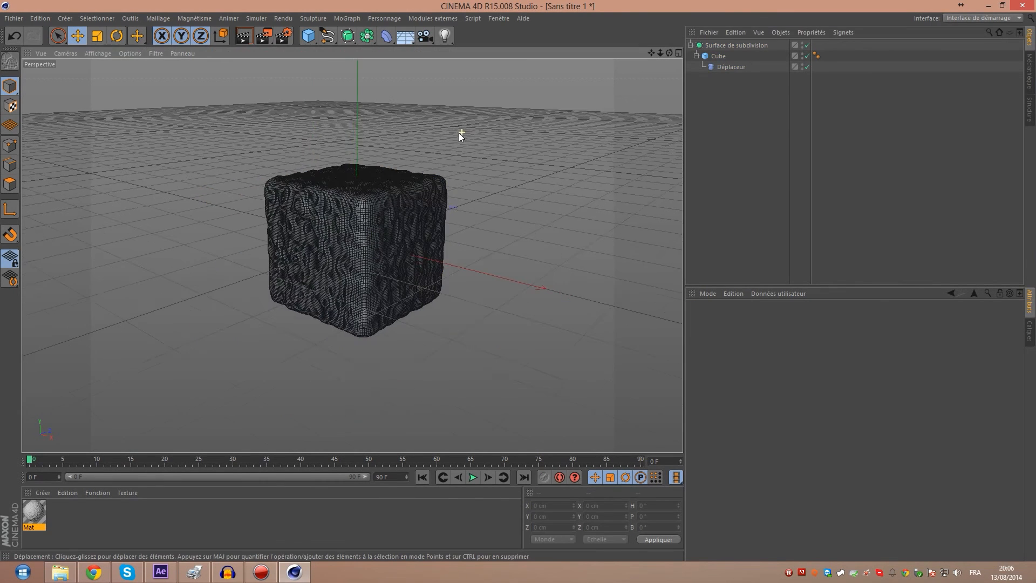
pyautogui.scroll(4, 385, 205)
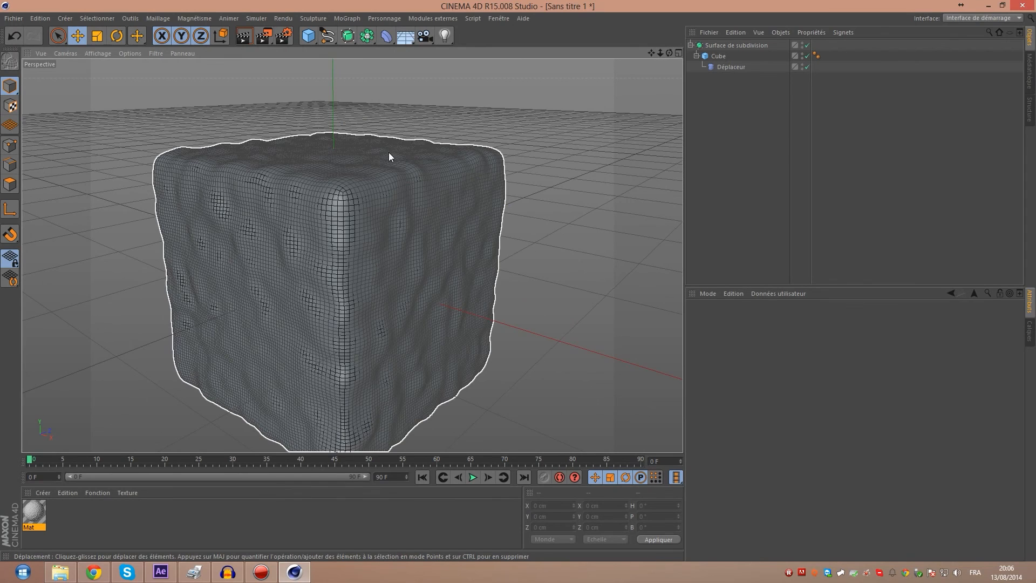
pyautogui.keyDown('alt'); pyautogui.moveTo(438, 155); pyautogui.dragTo(412, 256); pyautogui.keyUp('alt')
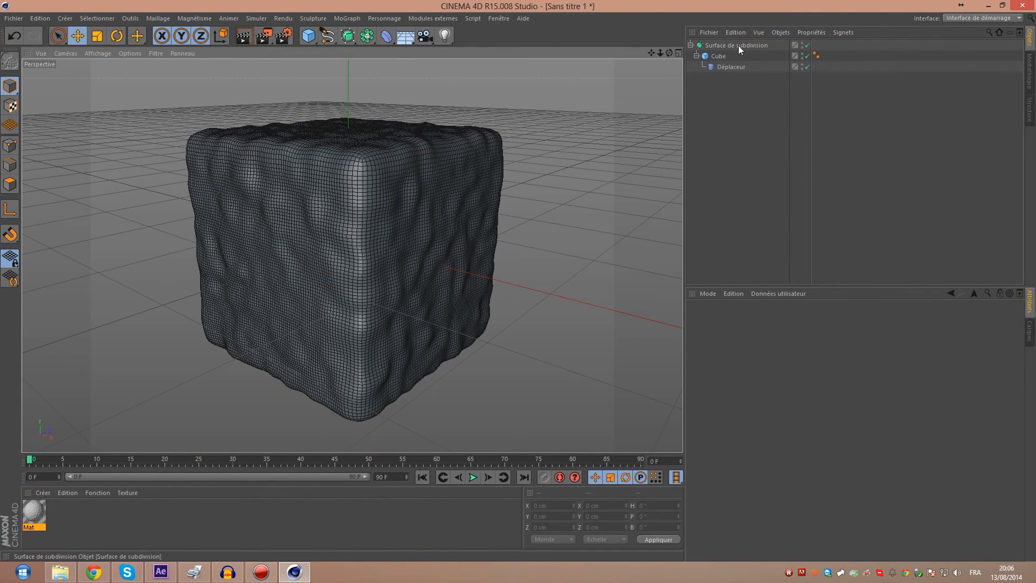
# Set the Surface de subdivision's viewport subdivision to 0 and inspect the cube's coarse mesh
pyautogui.click(738, 46)
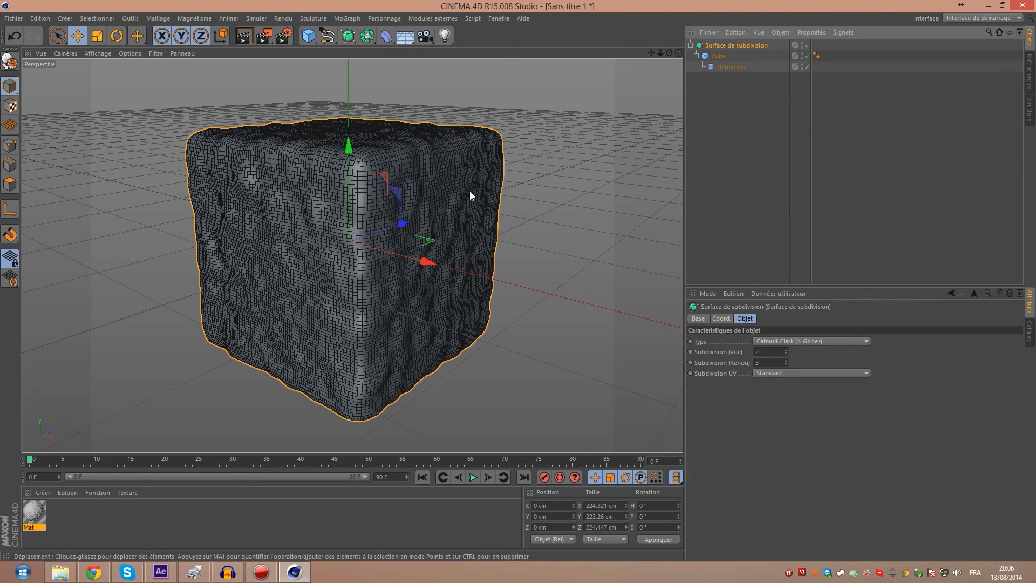
pyautogui.keyDown('alt'); pyautogui.moveTo(409, 151); pyautogui.dragTo(292, 103); pyautogui.keyUp('alt')
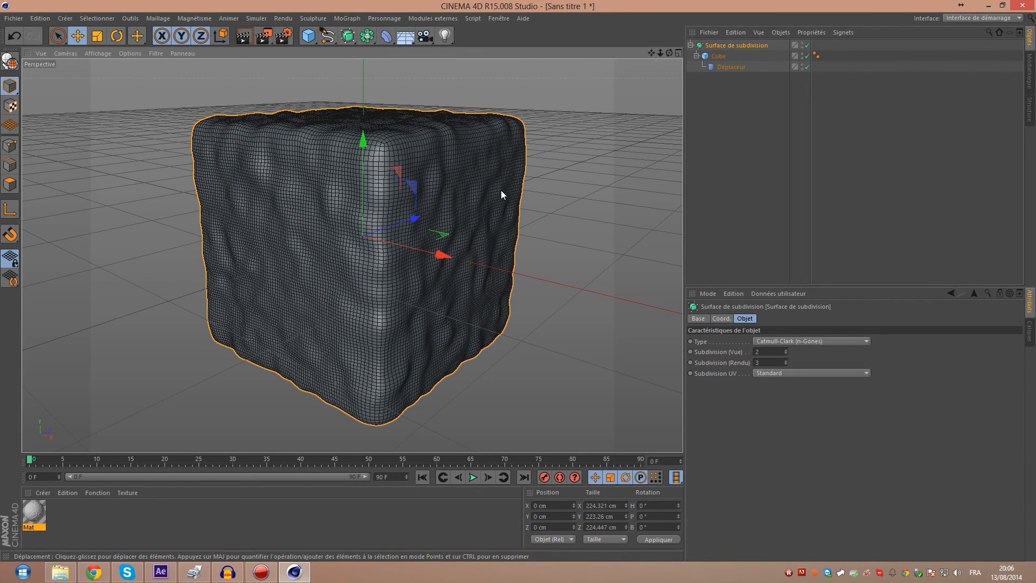
pyautogui.click(753, 44)
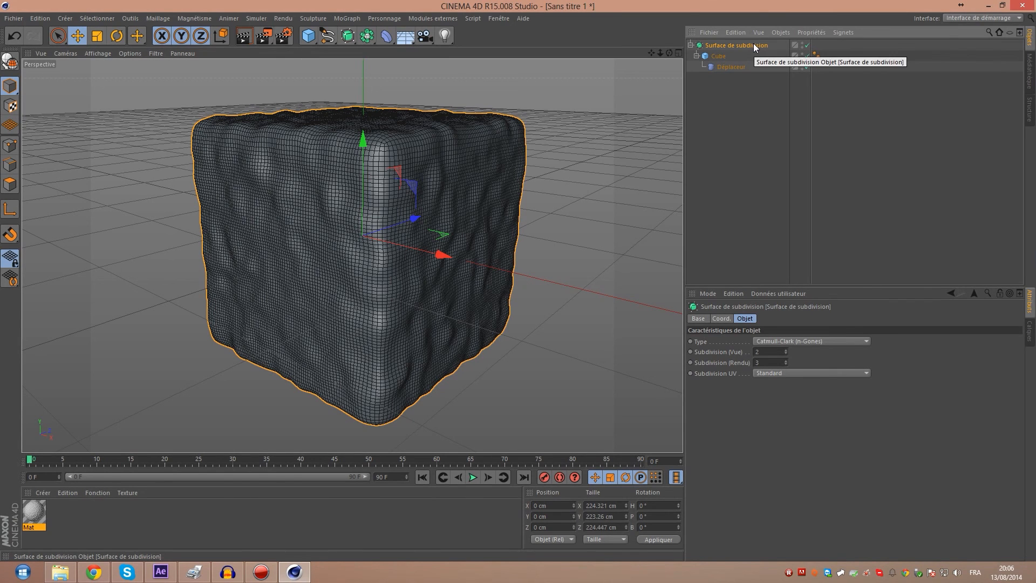
pyautogui.doubleClick(769, 352)
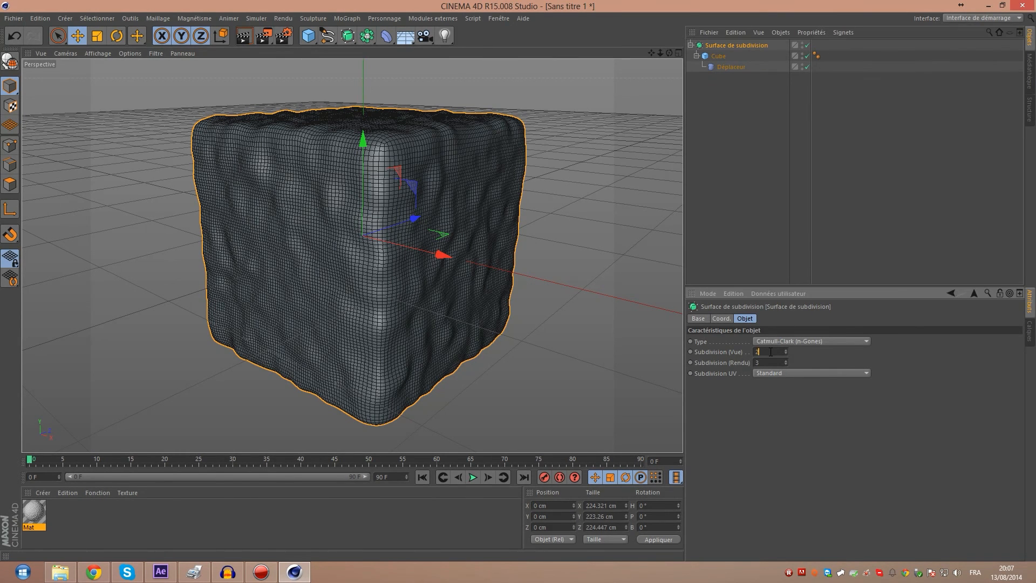
pyautogui.write('0')
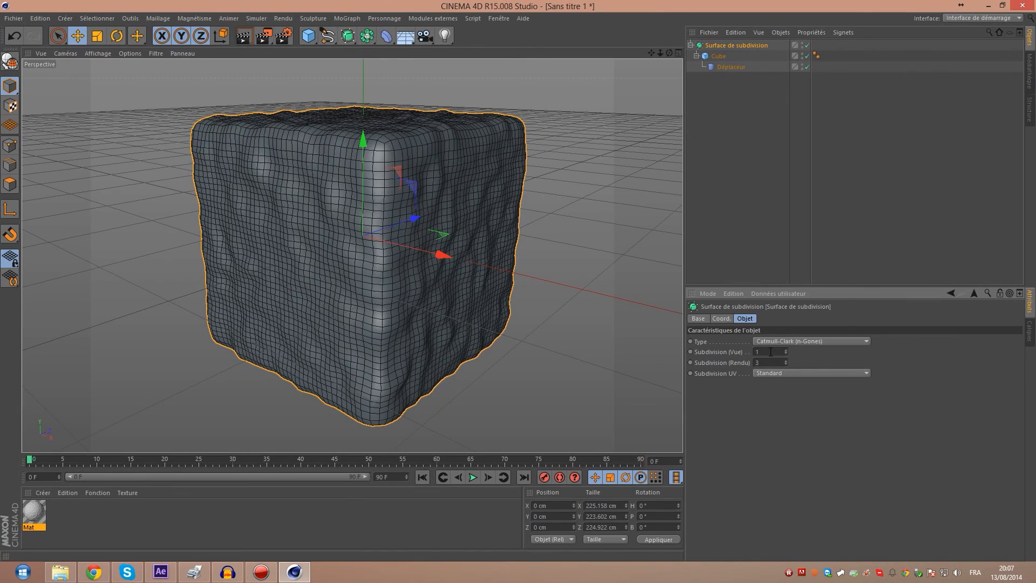
pyautogui.scroll(-3, 540, 260)
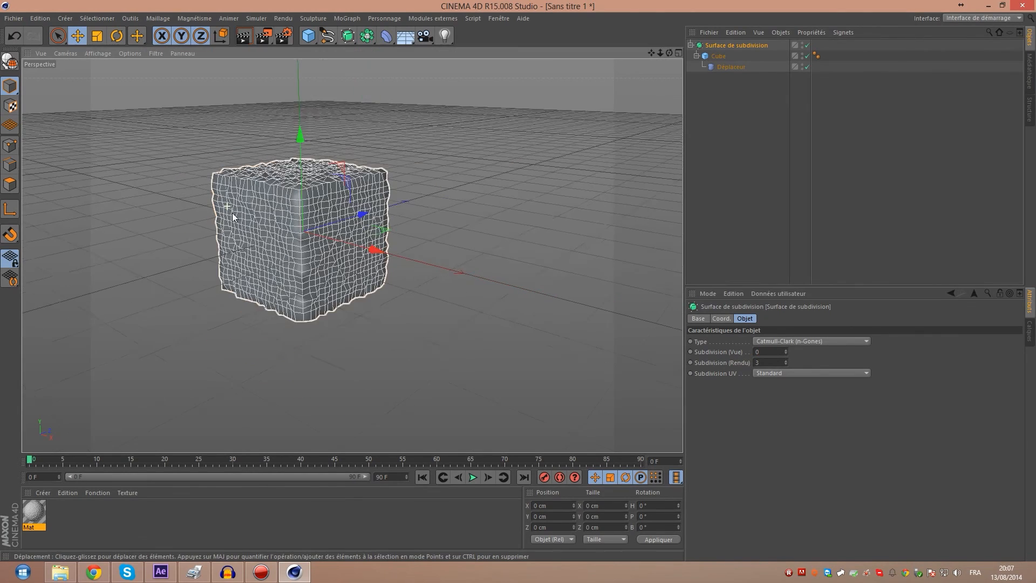
pyautogui.scroll(2, 580, 246)
pyautogui.click(467, 275)
pyautogui.scroll(2, 297, 264)
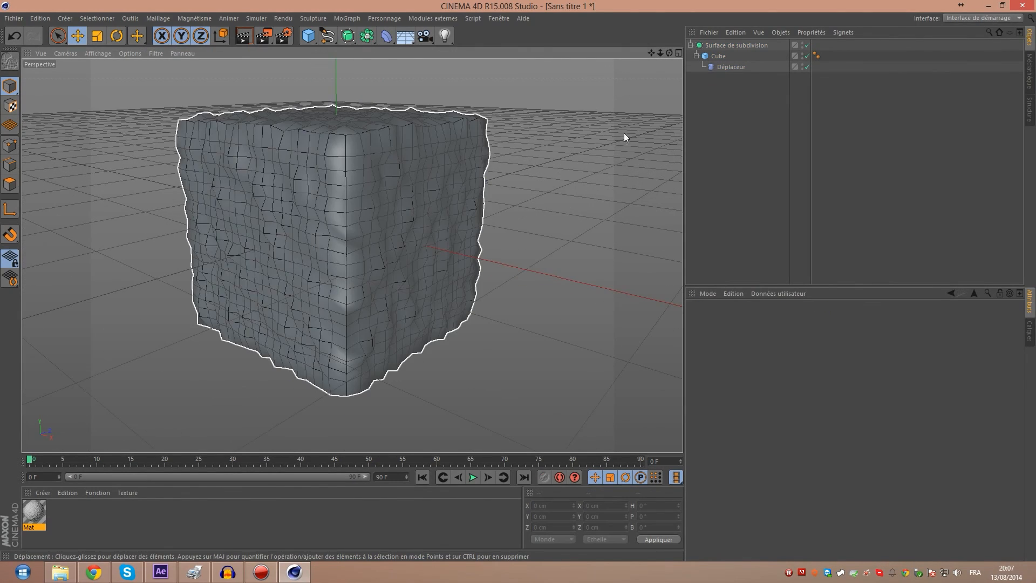
# Render the cube in the Visualiseur, compare the result with the render subdivision setting, and close the render window
pyautogui.click(780, 45)
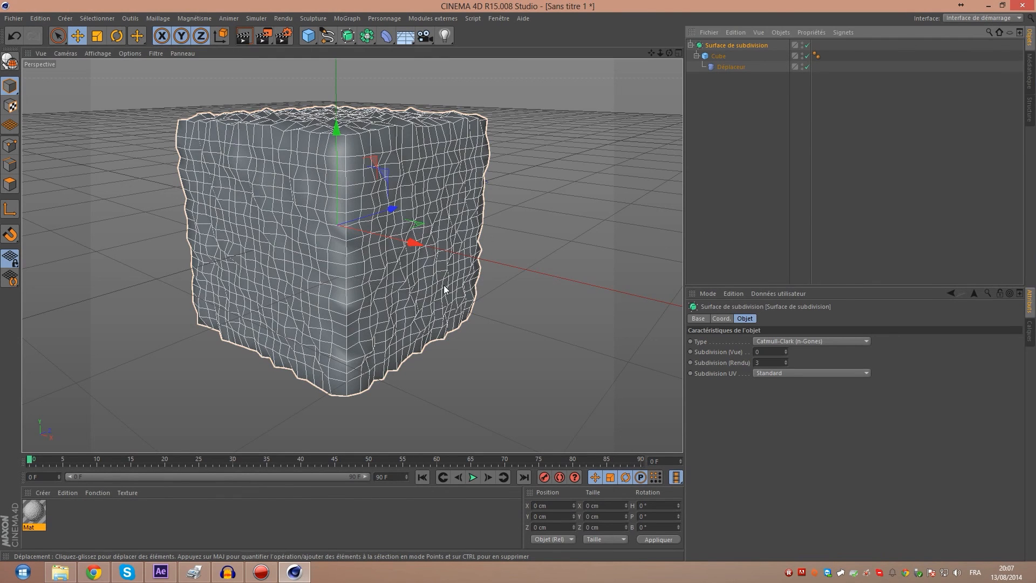
pyautogui.scroll(1, 380, 224)
pyautogui.scroll(-2, 363, 268)
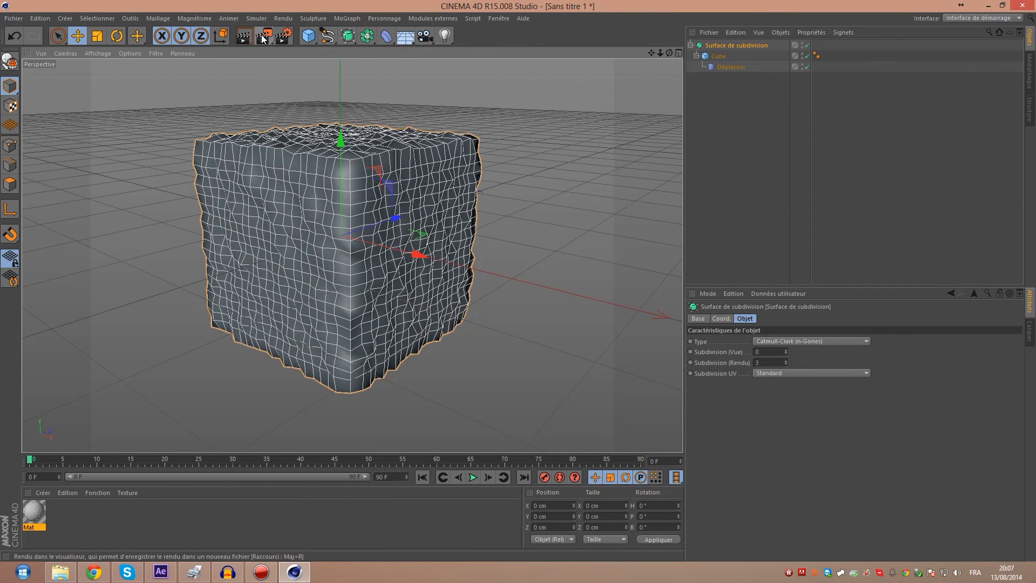
pyautogui.click(263, 37)
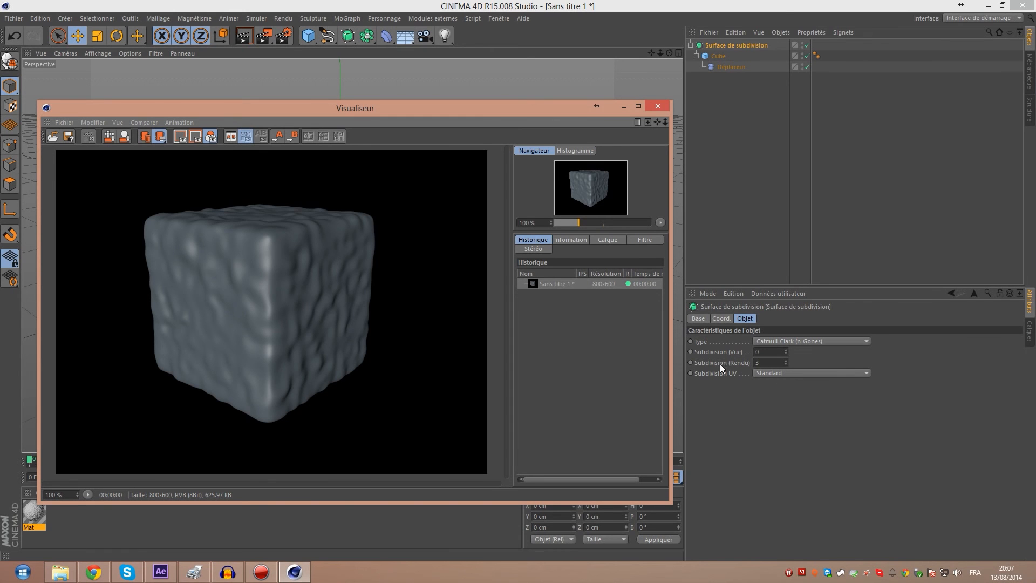
pyautogui.click(657, 106)
# Set the Surface de subdivision's viewport subdivision to 3 and inspect the dense mesh from near and far
pyautogui.write('3')
pyautogui.press('Return')
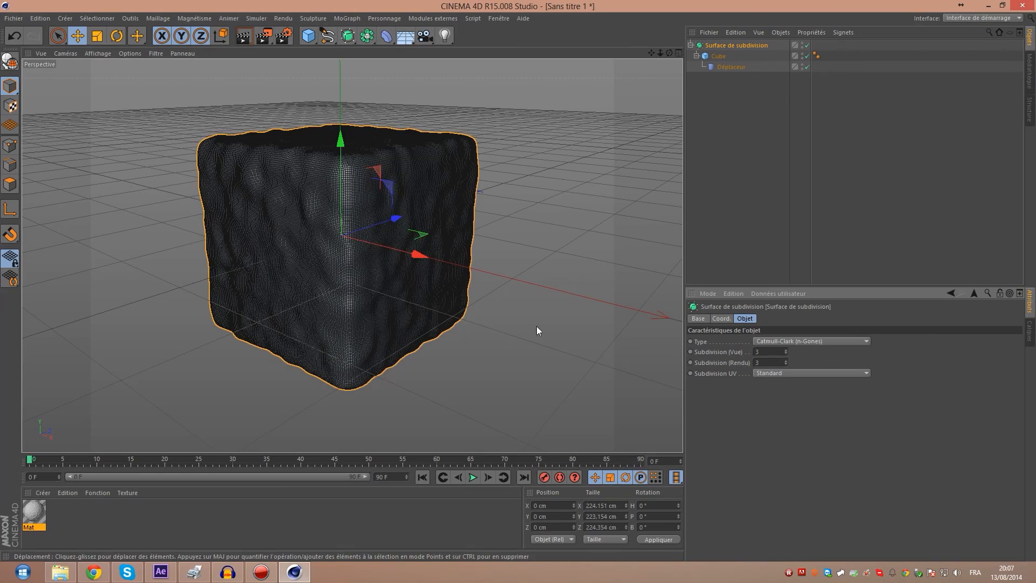
pyautogui.scroll(4, 323, 183)
pyautogui.scroll(-5, 319, 191)
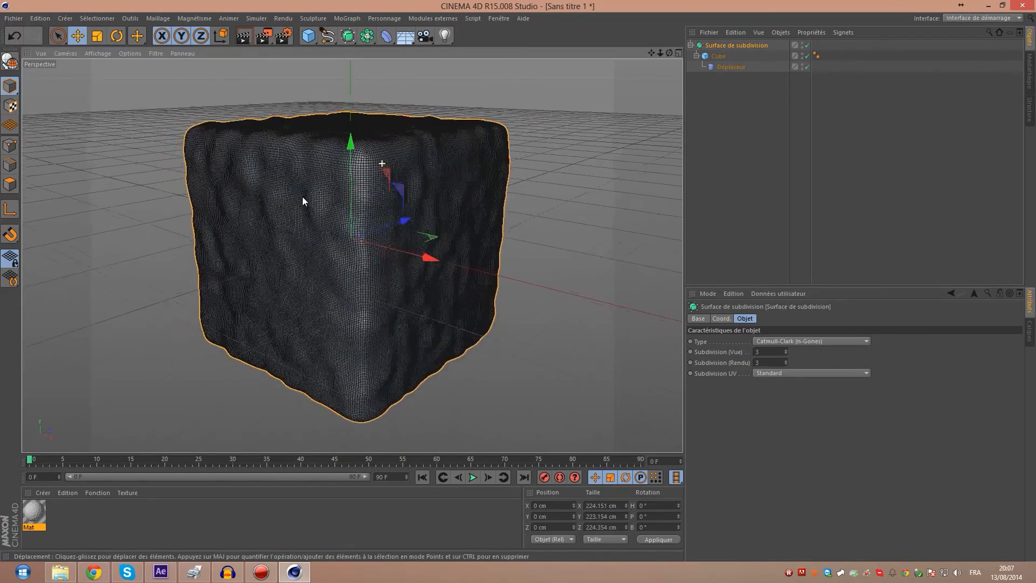
pyautogui.scroll(4, 345, 189)
pyautogui.scroll(-3, 342, 184)
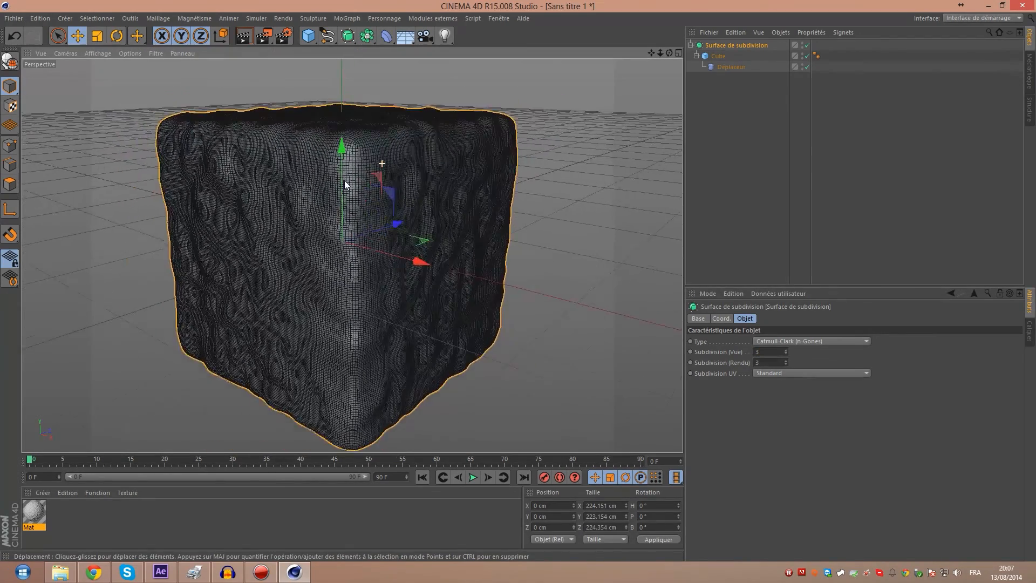
pyautogui.scroll(2, 345, 184)
pyautogui.scroll(-2, 345, 183)
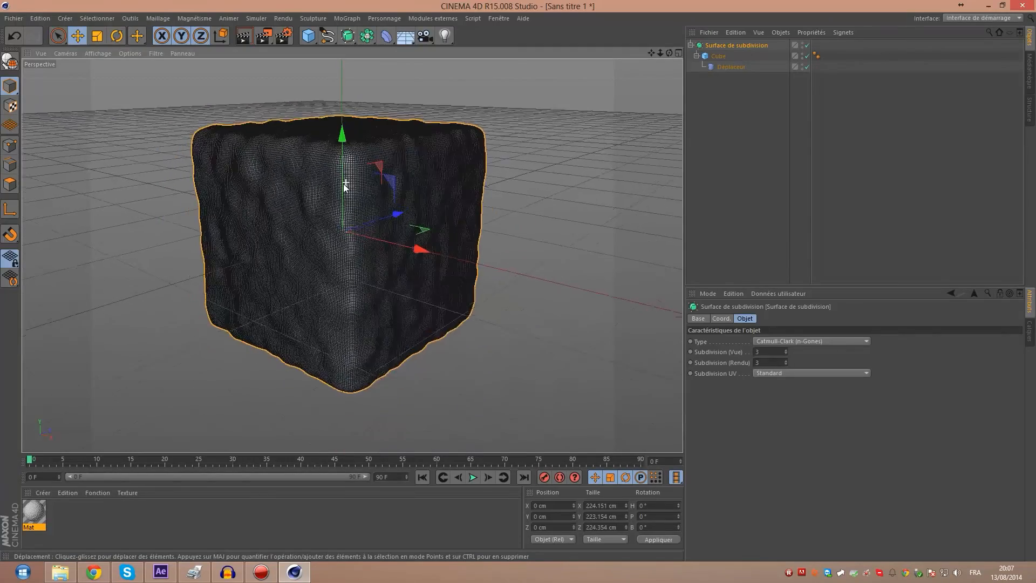
pyautogui.scroll(4, 343, 183)
pyautogui.scroll(-3, 343, 180)
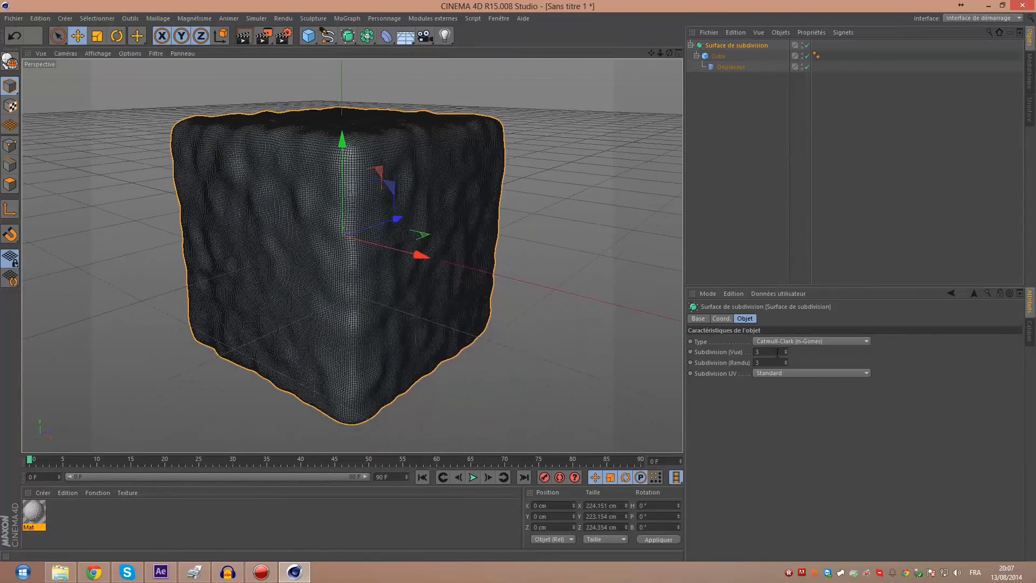
# Return the Surface de subdivision's viewport subdivision to 0 and check how the light mesh displays
pyautogui.moveTo(765, 352); pyautogui.dragTo(690, 353)
pyautogui.write('0')
pyautogui.press('Return')
pyautogui.scroll(4, 360, 238)
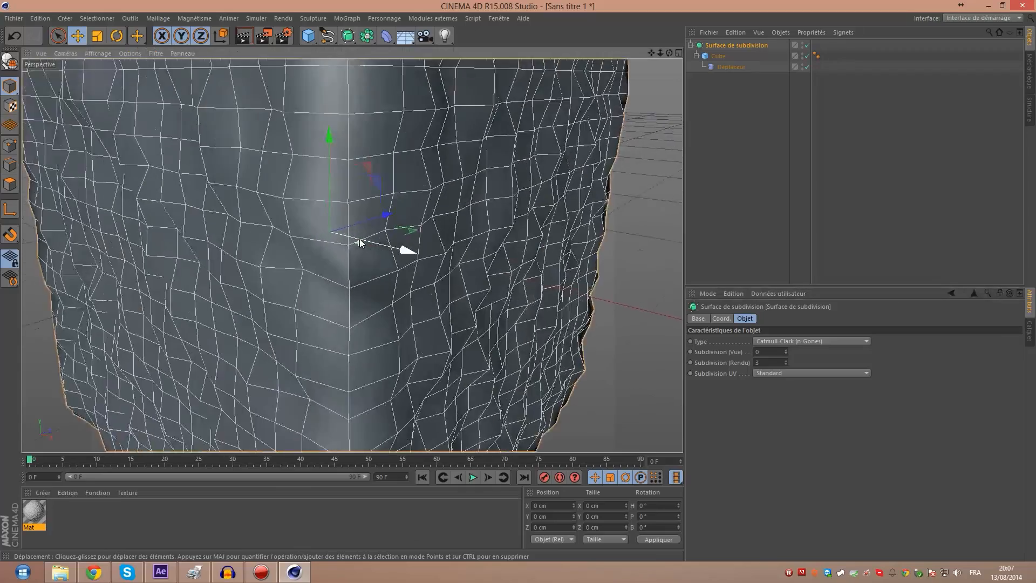
pyautogui.scroll(-4, 365, 240)
pyautogui.scroll(-3, 365, 238)
pyautogui.scroll(5, 362, 235)
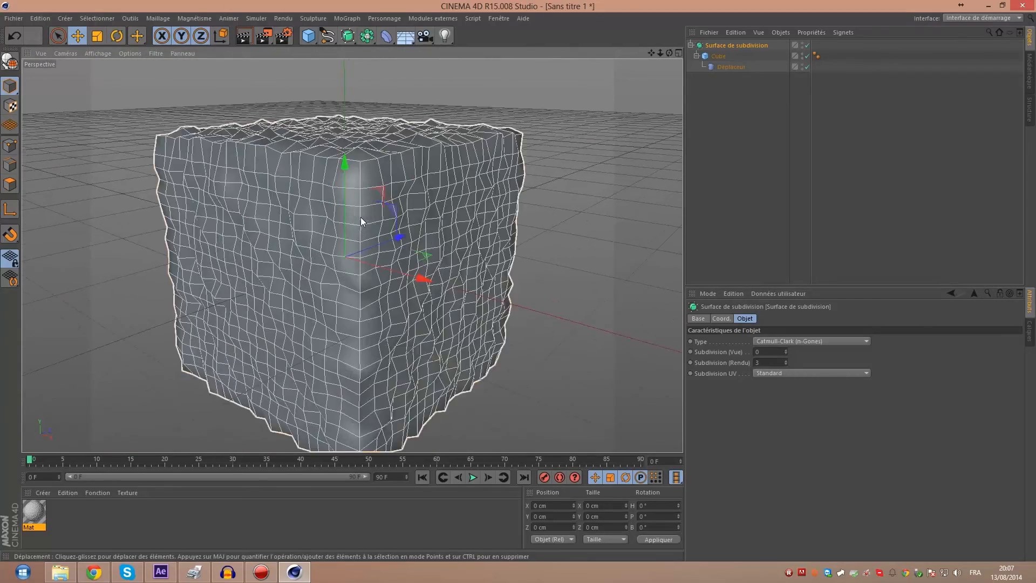
pyautogui.scroll(-1, 361, 217)
pyautogui.scroll(-2, 362, 219)
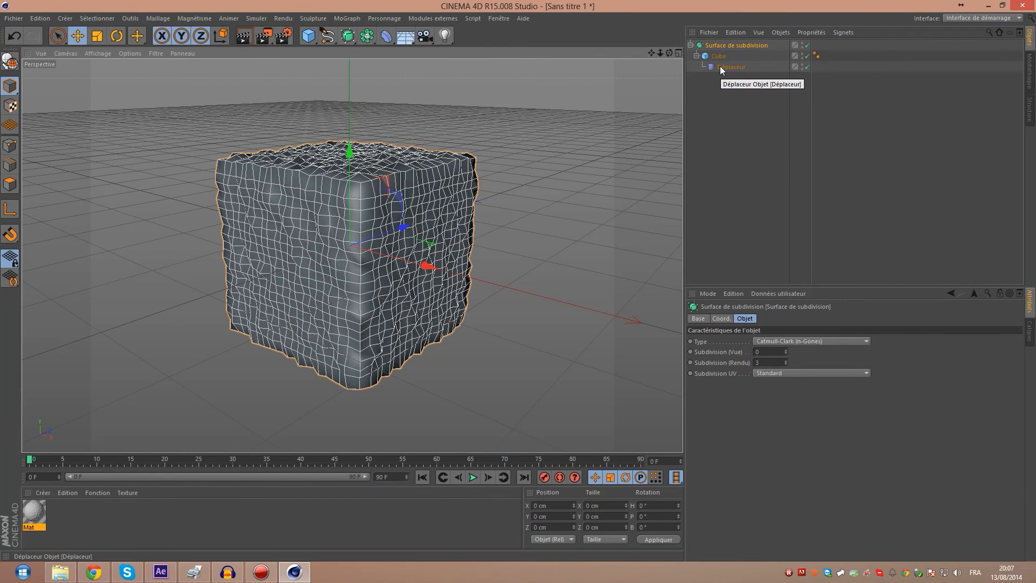
# Delete the Déplaceur from the cube and disable the Surface de subdivision
pyautogui.click(721, 67)
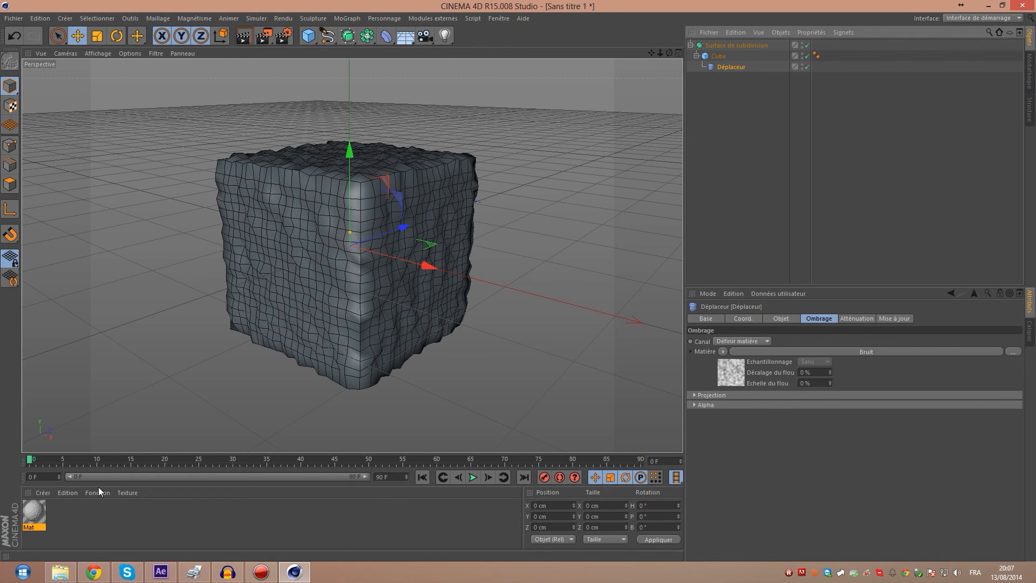
pyautogui.press('Delete')
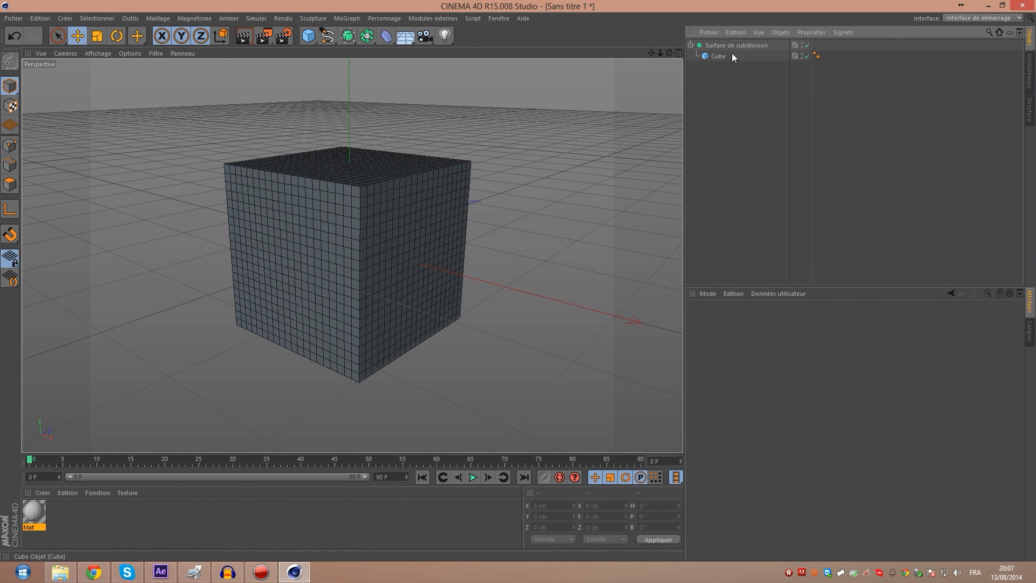
pyautogui.click(735, 45)
pyautogui.click(807, 45)
pyautogui.click(718, 56)
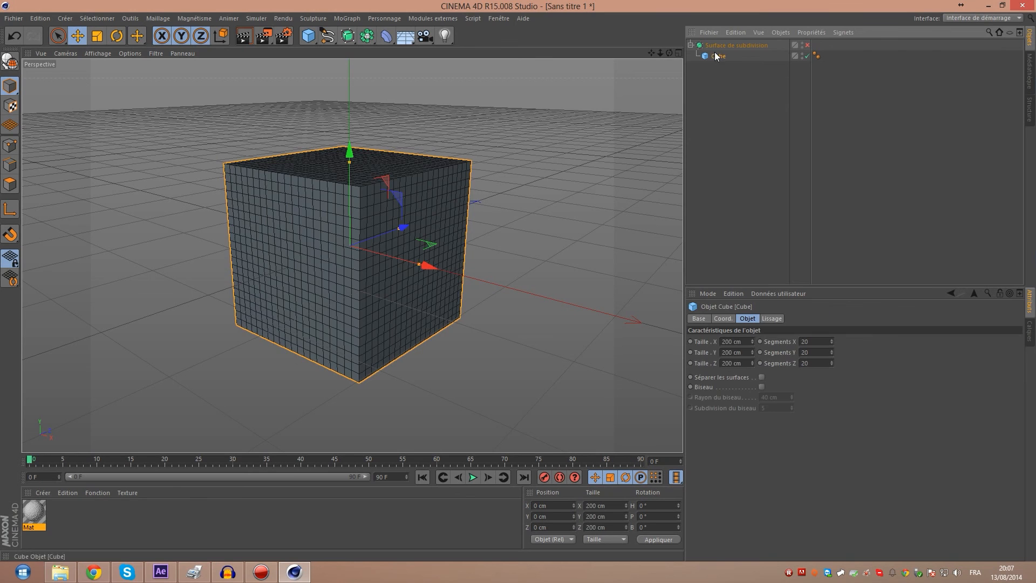
# Set the Mat material's colour to a blue with hue 217° and RGB 70, 115, 187
pyautogui.doubleClick(34, 513)
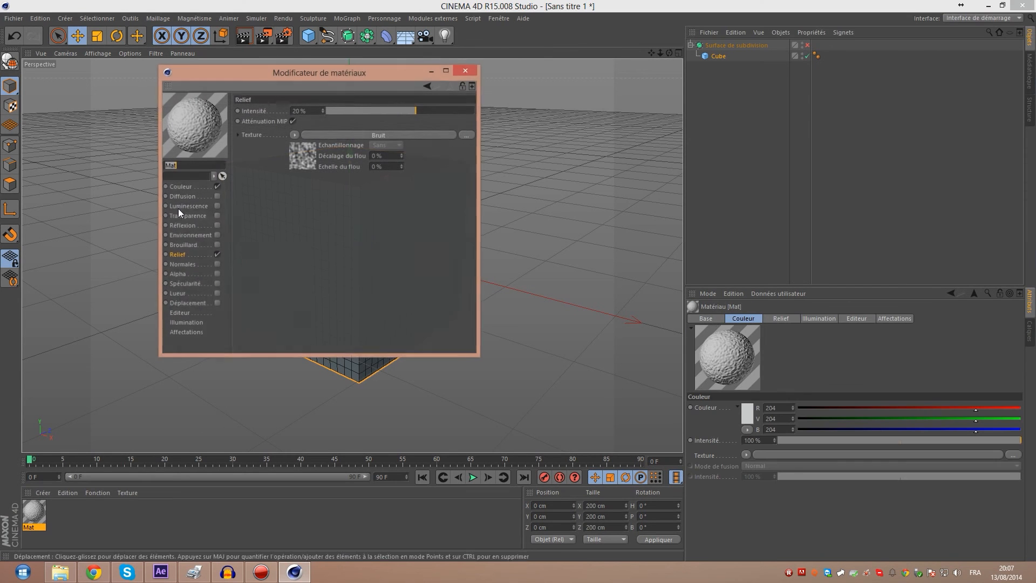
pyautogui.moveTo(249, 81); pyautogui.dragTo(731, 178)
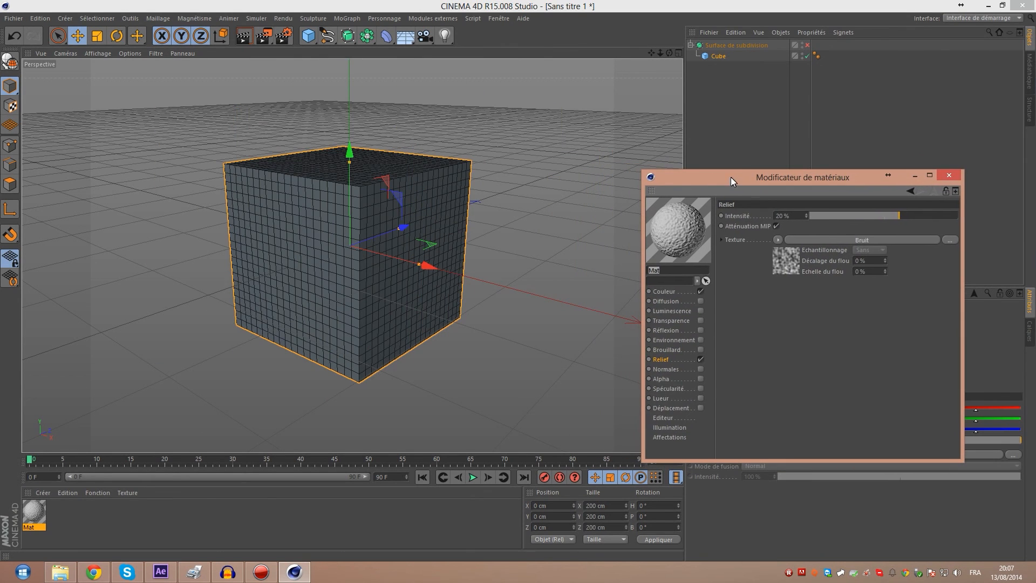
pyautogui.click(675, 294)
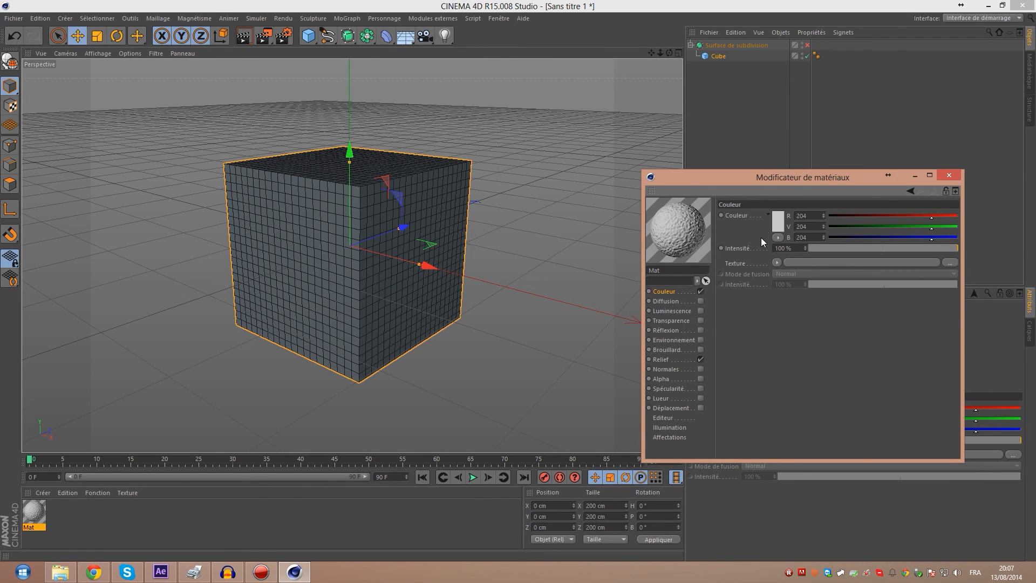
pyautogui.click(780, 220)
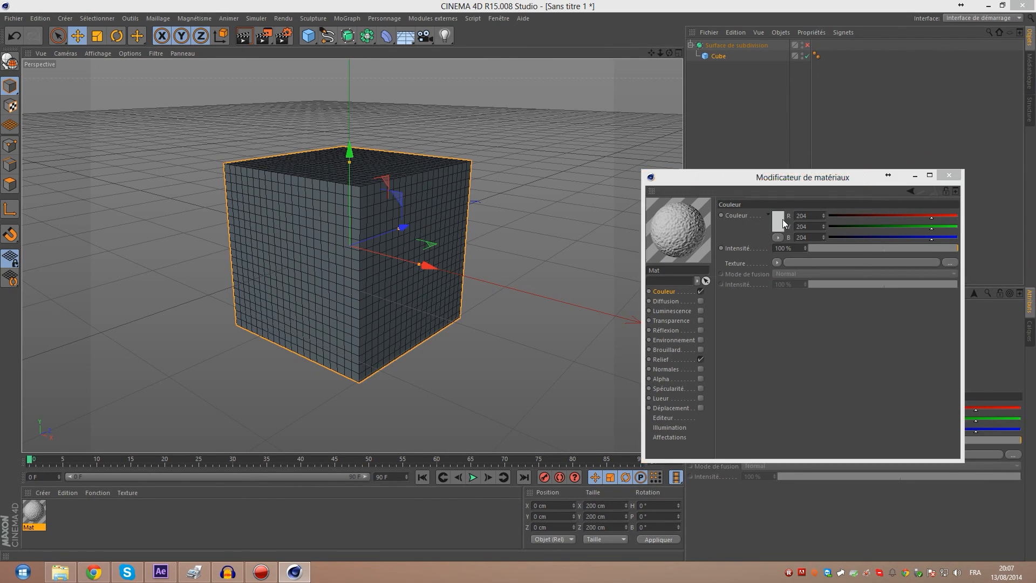
pyautogui.click(795, 180)
pyautogui.moveTo(795, 180); pyautogui.dragTo(818, 180)
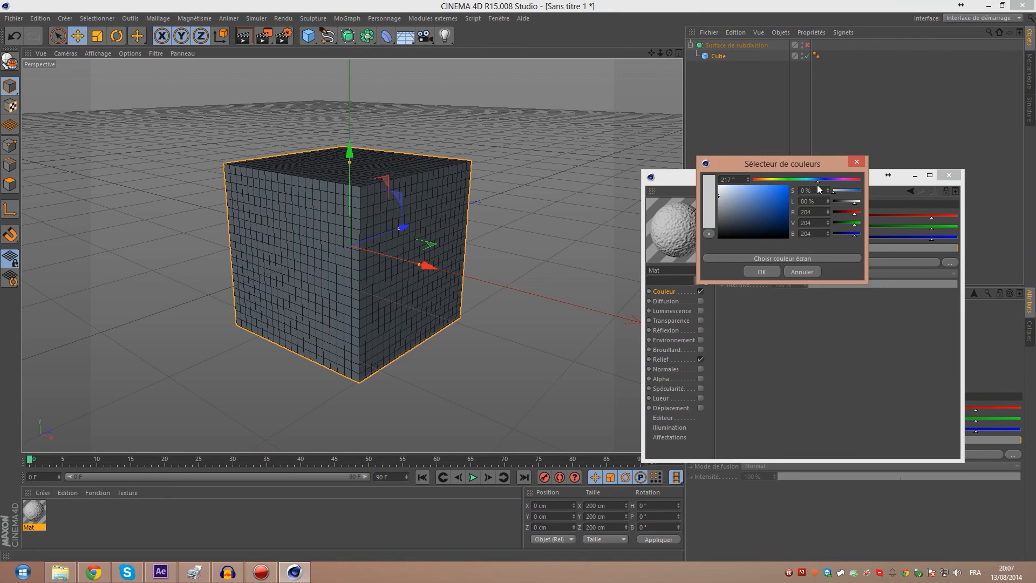
pyautogui.click(770, 204)
pyautogui.moveTo(770, 204); pyautogui.dragTo(761, 199)
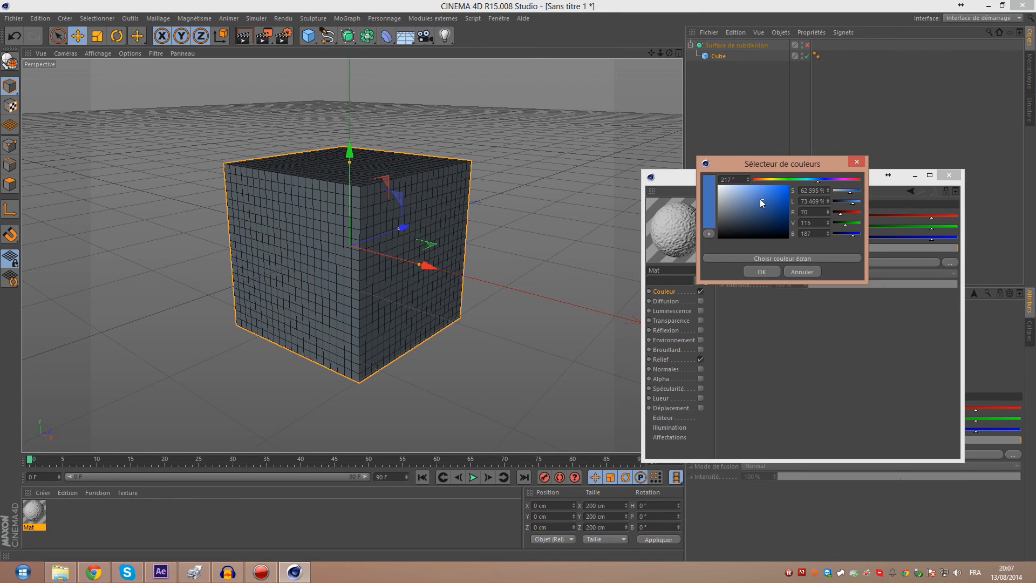
pyautogui.click(760, 272)
# Switch the material from the Relief channel to the Déplacement channel and apply it to the cube
pyautogui.click(676, 359)
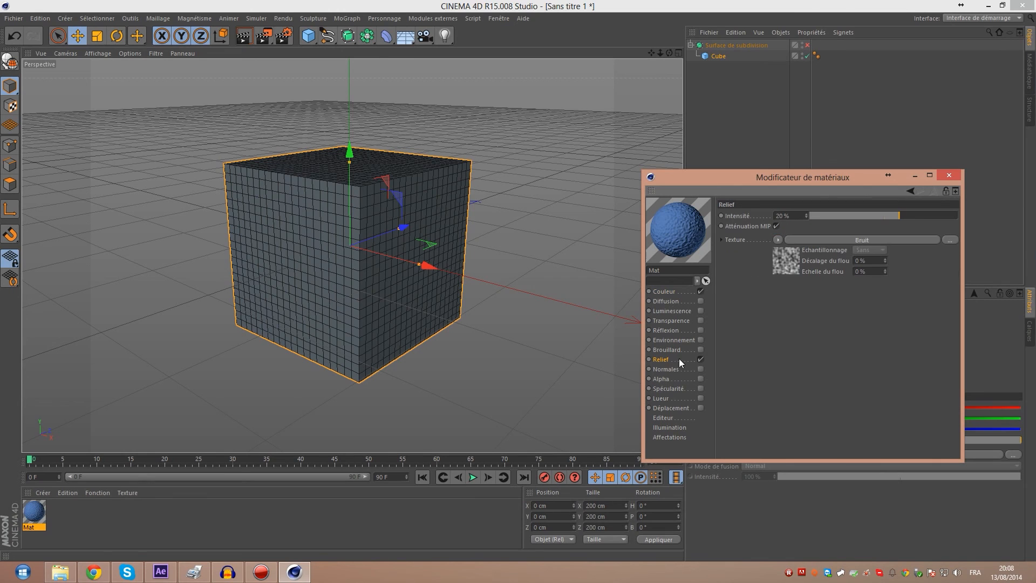
pyautogui.click(701, 360)
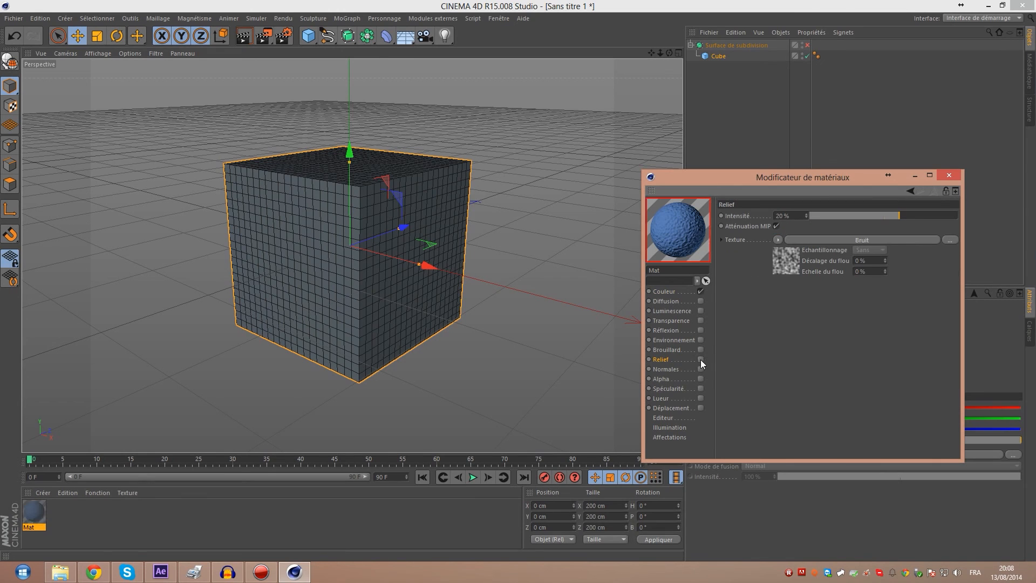
pyautogui.click(674, 409)
pyautogui.click(701, 408)
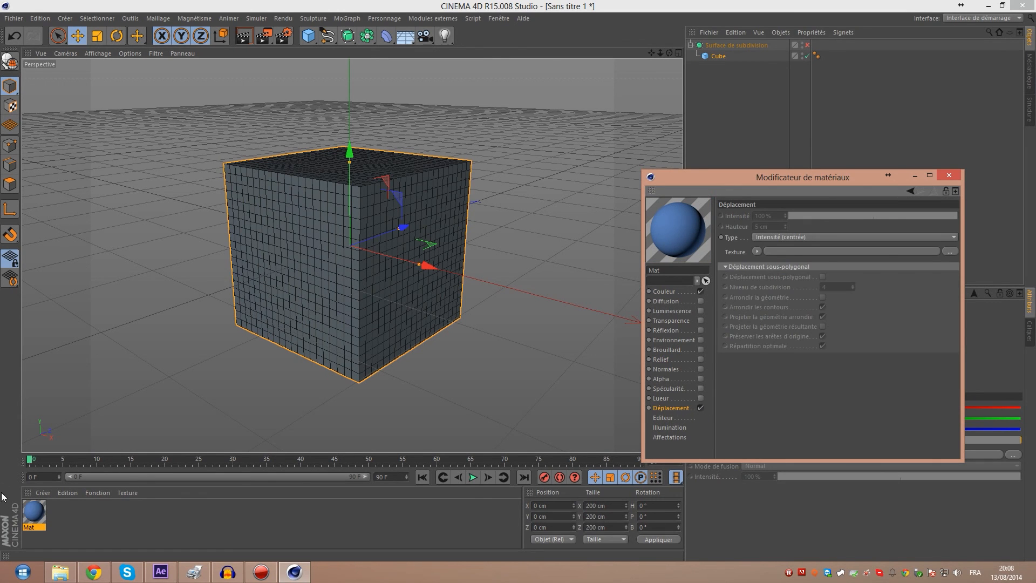
pyautogui.moveTo(32, 515); pyautogui.dragTo(349, 280)
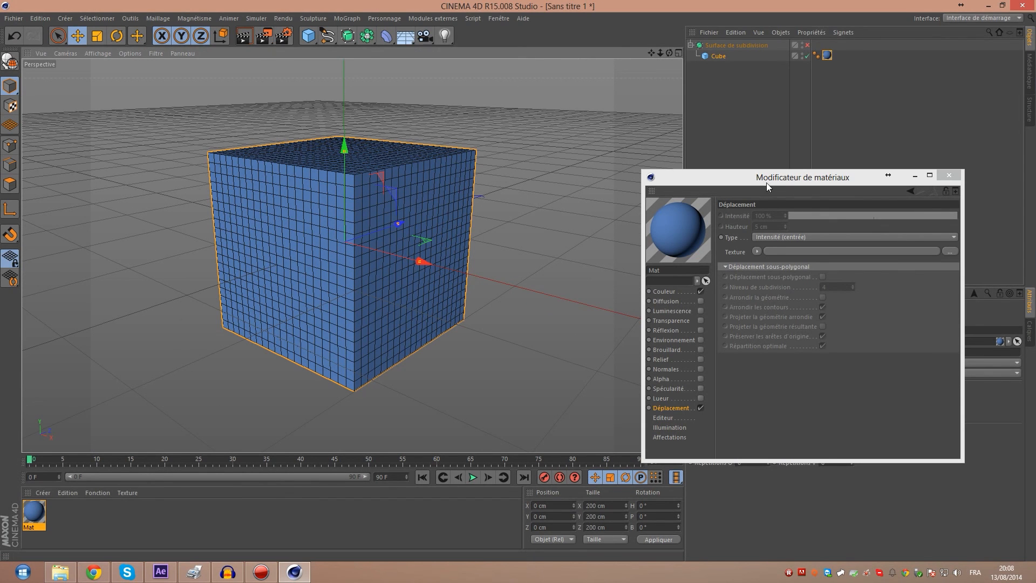
pyautogui.moveTo(762, 182); pyautogui.dragTo(734, 186)
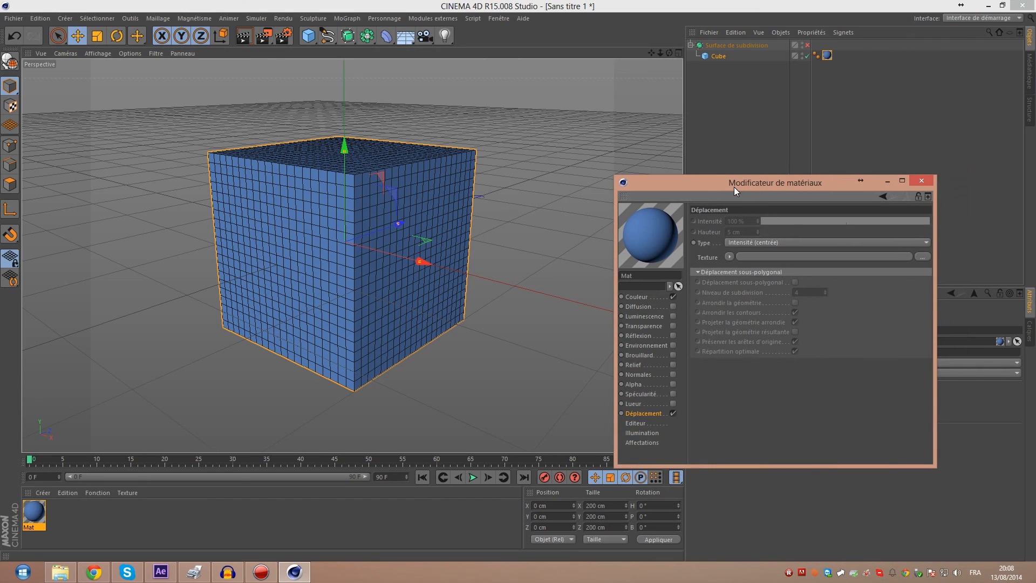
# Load a Bruit shader as the Déplacement channel's texture and open its settings
pyautogui.click(730, 257)
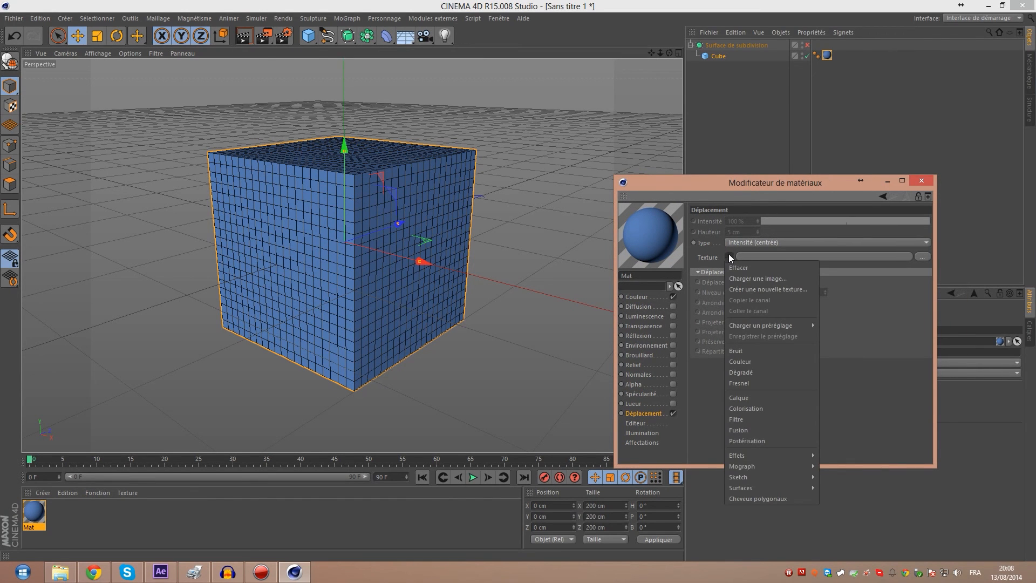
pyautogui.click(749, 351)
pyautogui.click(745, 281)
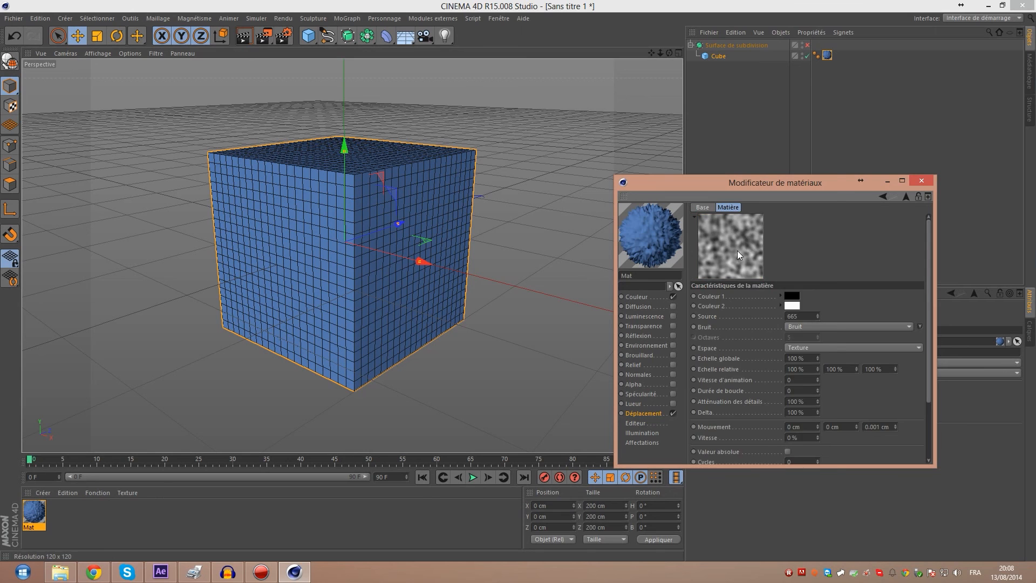
# Show the Bruit texture preview in a separate window placed over the viewport
pyautogui.rightClick(737, 250)
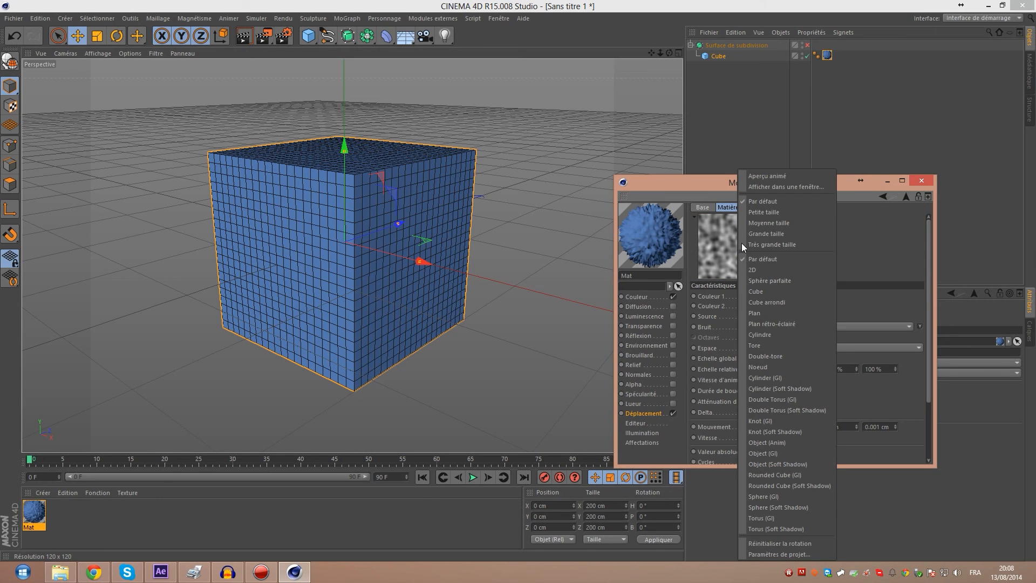
pyautogui.click(794, 187)
pyautogui.moveTo(751, 225); pyautogui.dragTo(422, 506)
pyautogui.moveTo(622, 159); pyautogui.dragTo(345, 95)
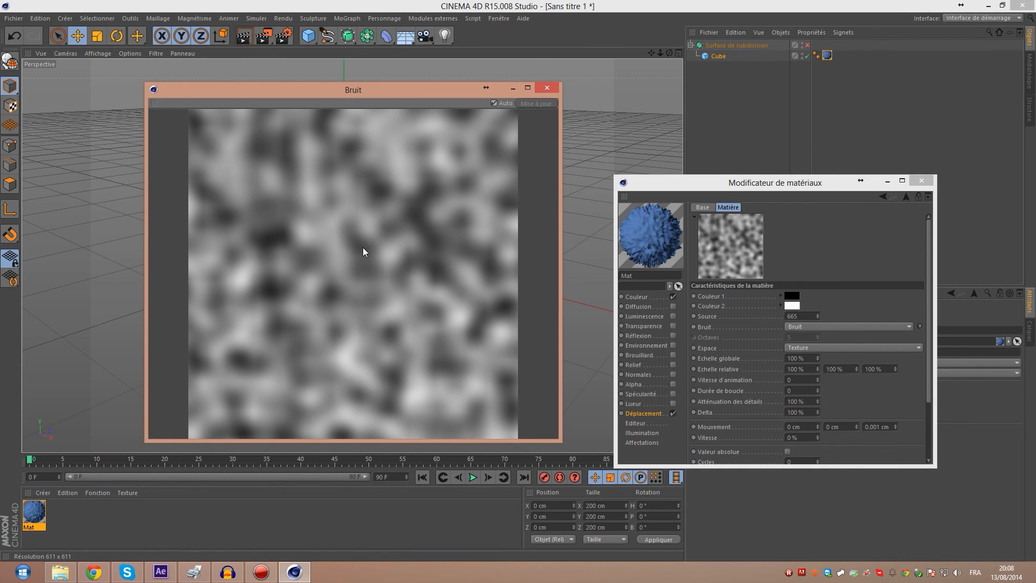
pyautogui.click(814, 249)
pyautogui.rightClick(742, 240)
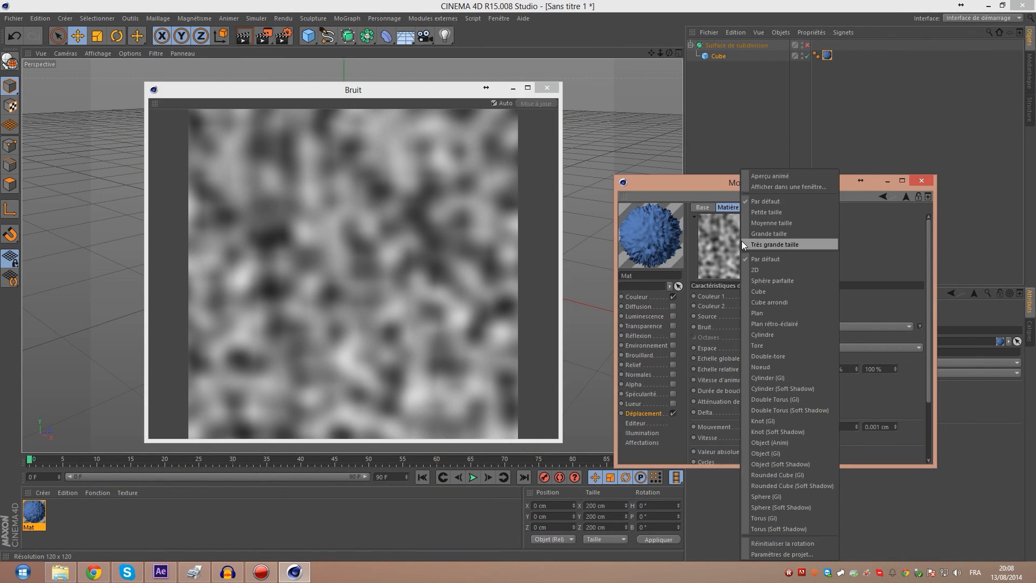
pyautogui.click(786, 188)
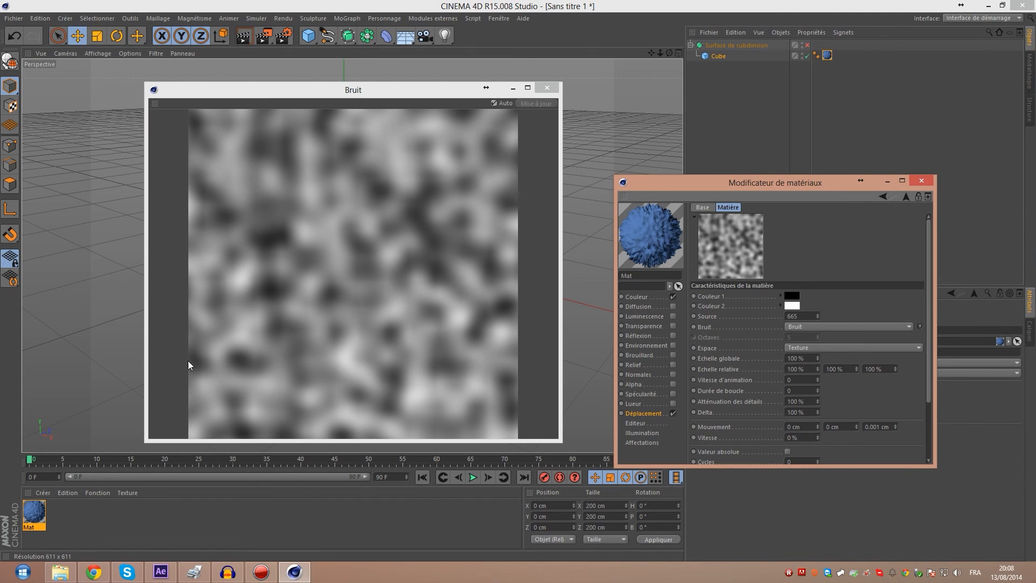
# Preview the Bruit texture on Sphère parfaite, then switch the preview back to 2D
pyautogui.rightClick(432, 278)
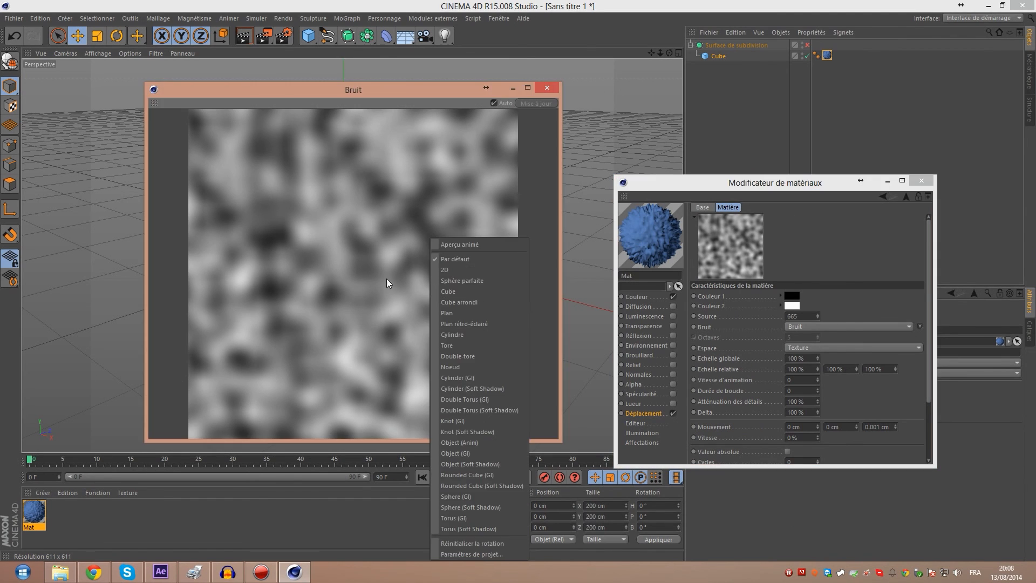
pyautogui.click(465, 281)
pyautogui.rightClick(338, 273)
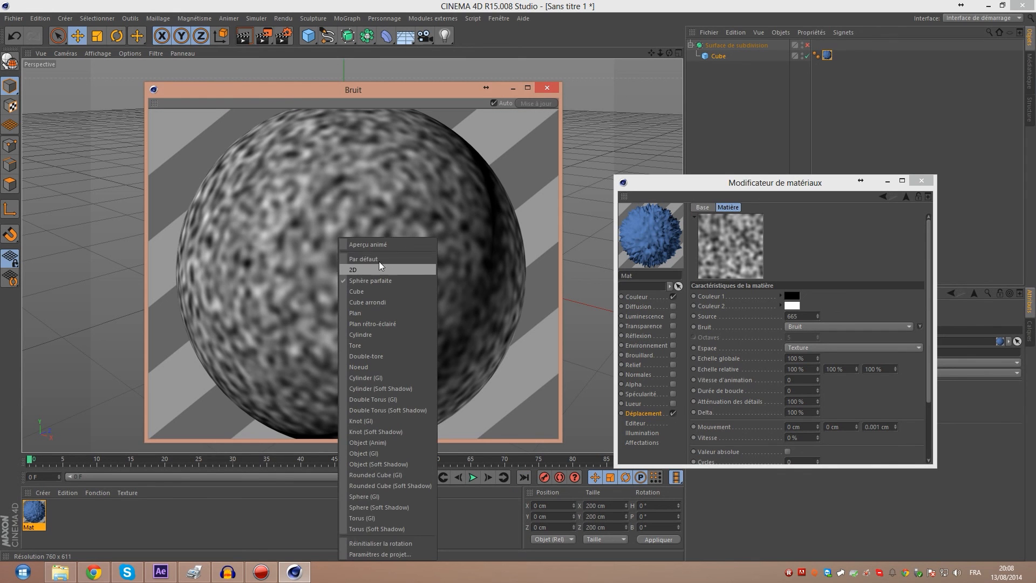
pyautogui.click(370, 266)
pyautogui.rightClick(364, 261)
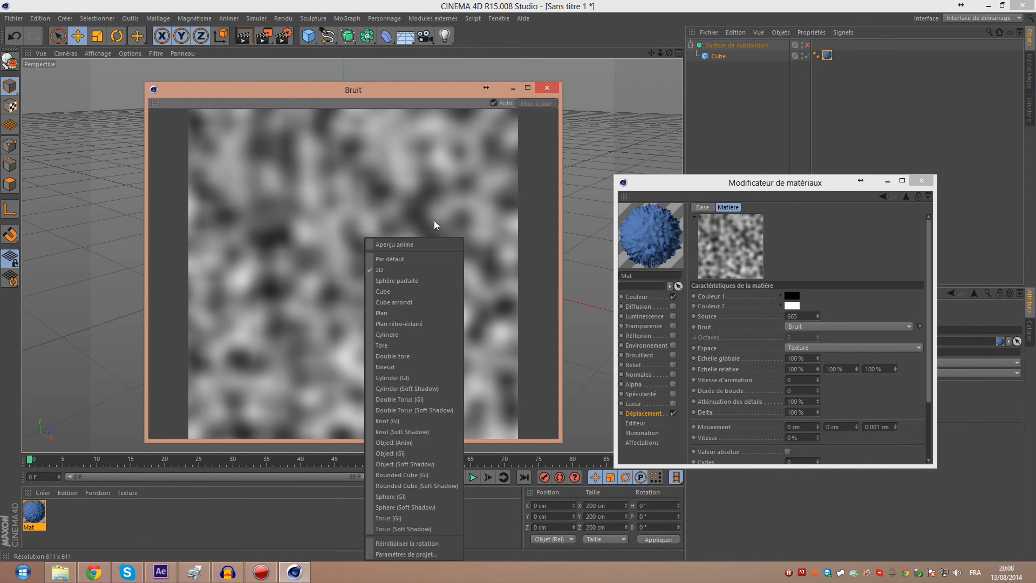
pyautogui.click(462, 249)
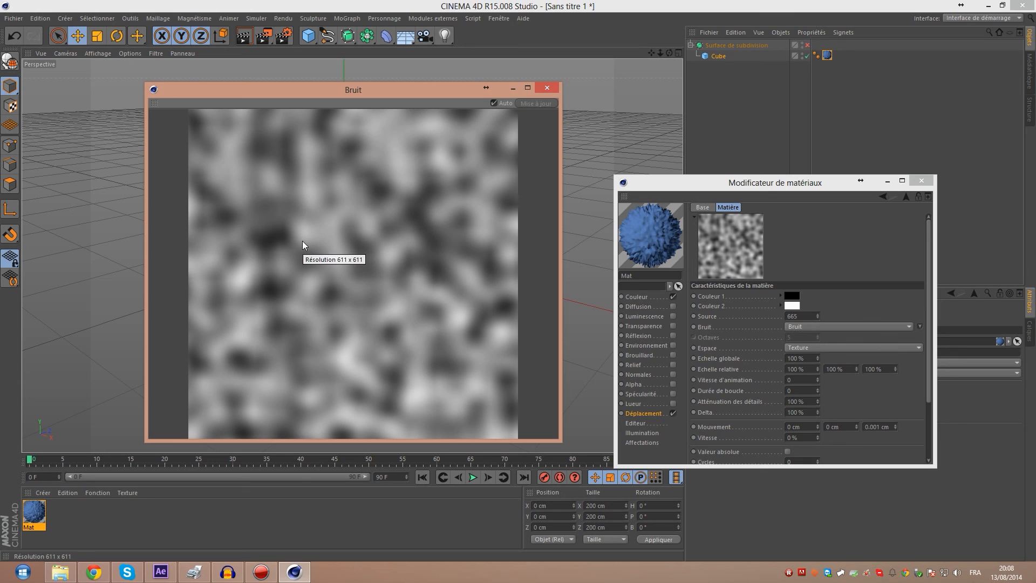
# Sample pure white and pure black in the material's colour selector beside the noise preview, then cancel and close the preview
pyautogui.moveTo(375, 91); pyautogui.dragTo(468, 112)
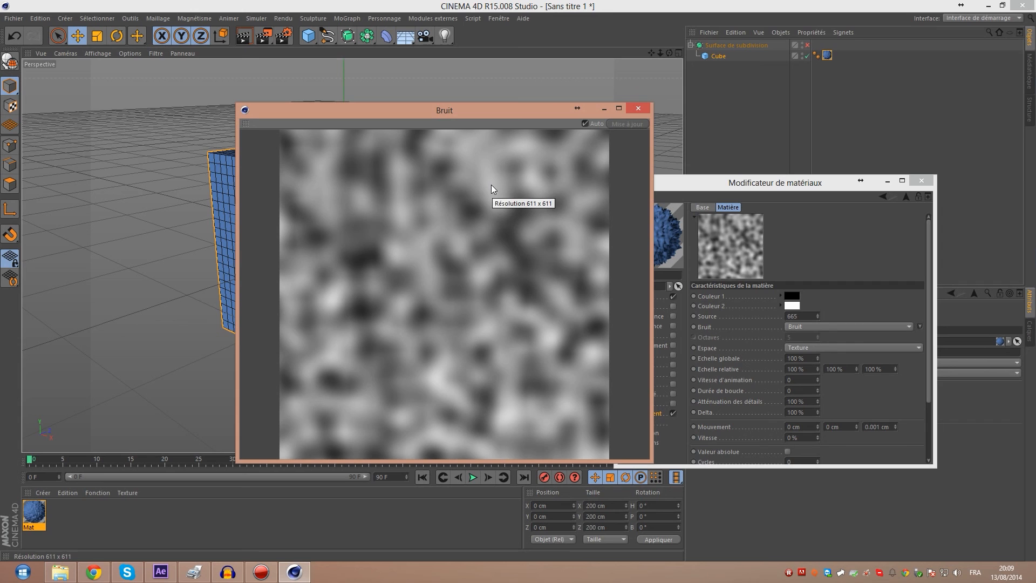
pyautogui.moveTo(500, 111); pyautogui.dragTo(360, 111)
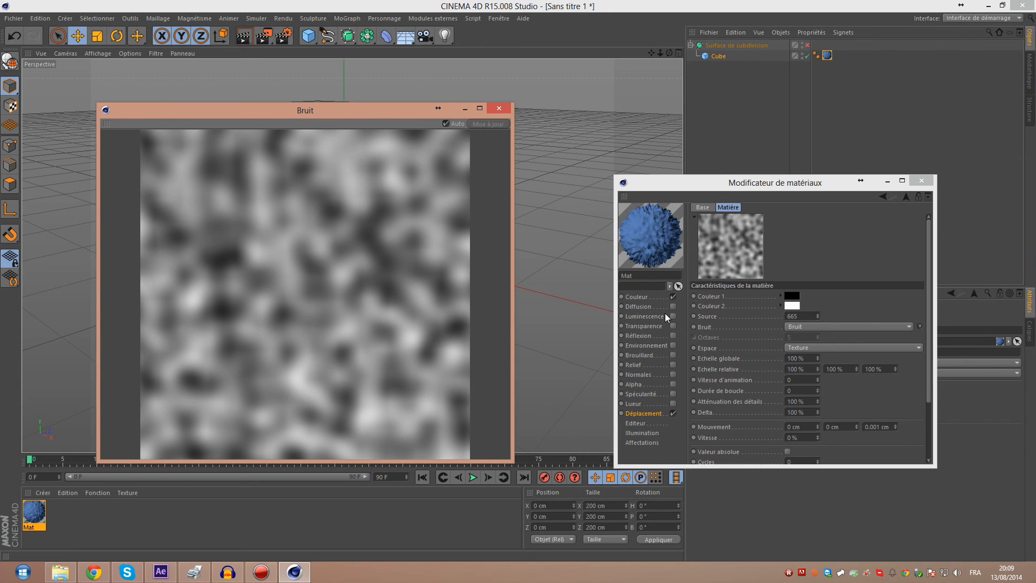
pyautogui.click(642, 296)
pyautogui.click(744, 241)
pyautogui.click(689, 194)
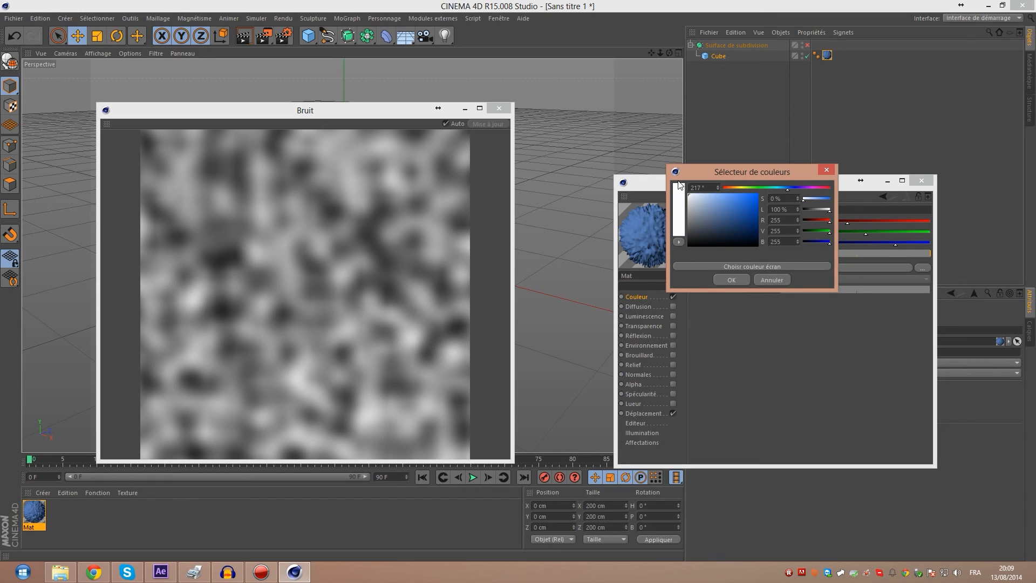
pyautogui.moveTo(690, 209)
pyautogui.mouseDown()
pyautogui.moveTo(688, 196)
pyautogui.moveTo(624, 324)
pyautogui.mouseUp()
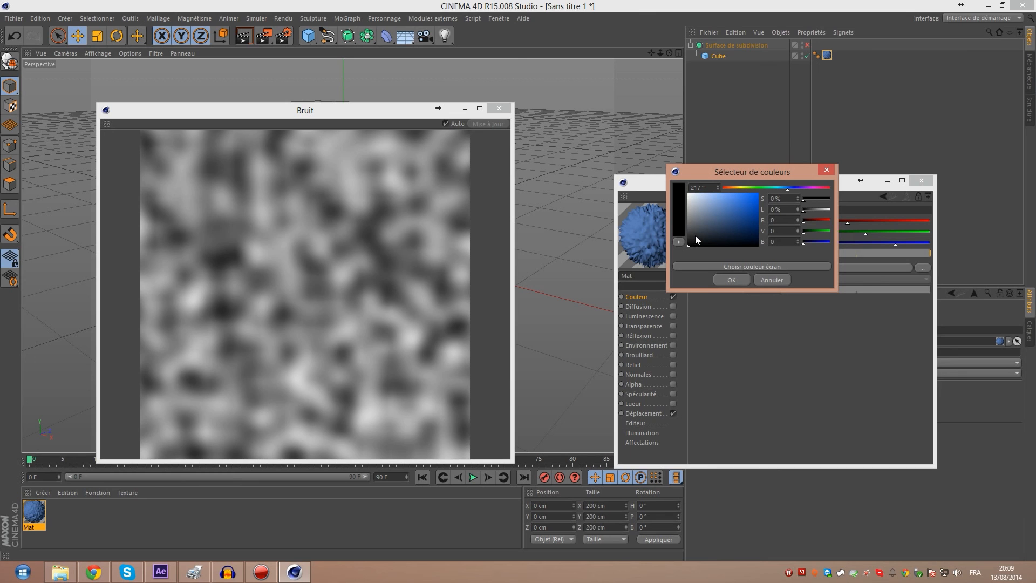
pyautogui.moveTo(695, 236)
pyautogui.mouseDown()
pyautogui.moveTo(676, 237)
pyautogui.moveTo(660, 185)
pyautogui.mouseUp()
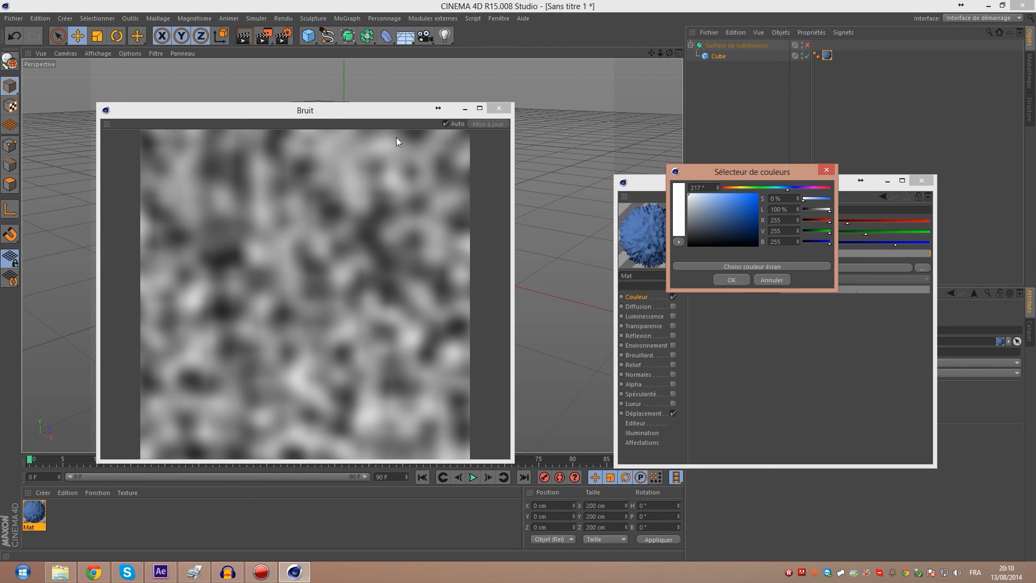
pyautogui.click(827, 171)
pyautogui.click(499, 108)
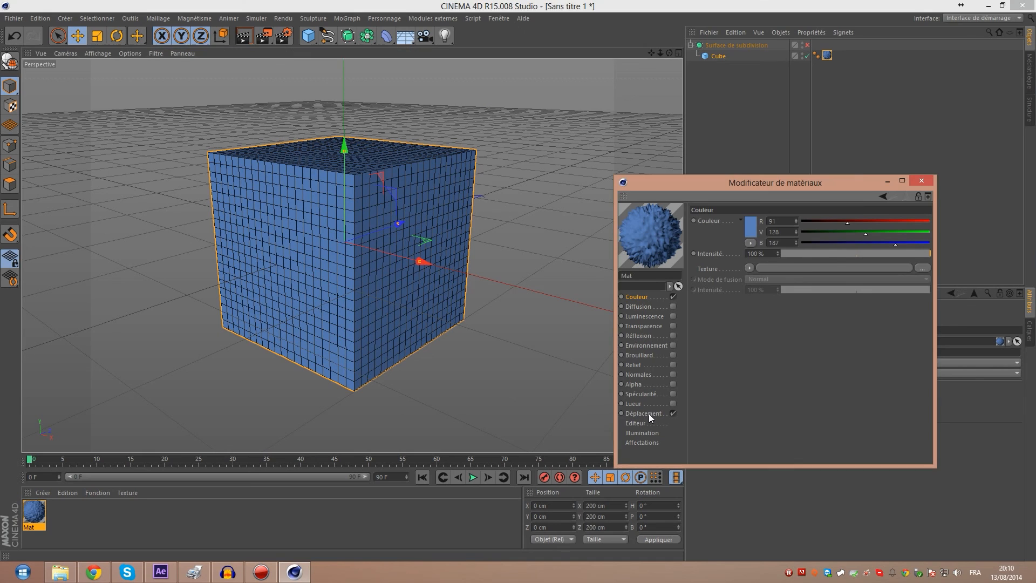
# Return to the material's Déplacement channel and examine renders of the displaced cube in the viewport
pyautogui.click(645, 414)
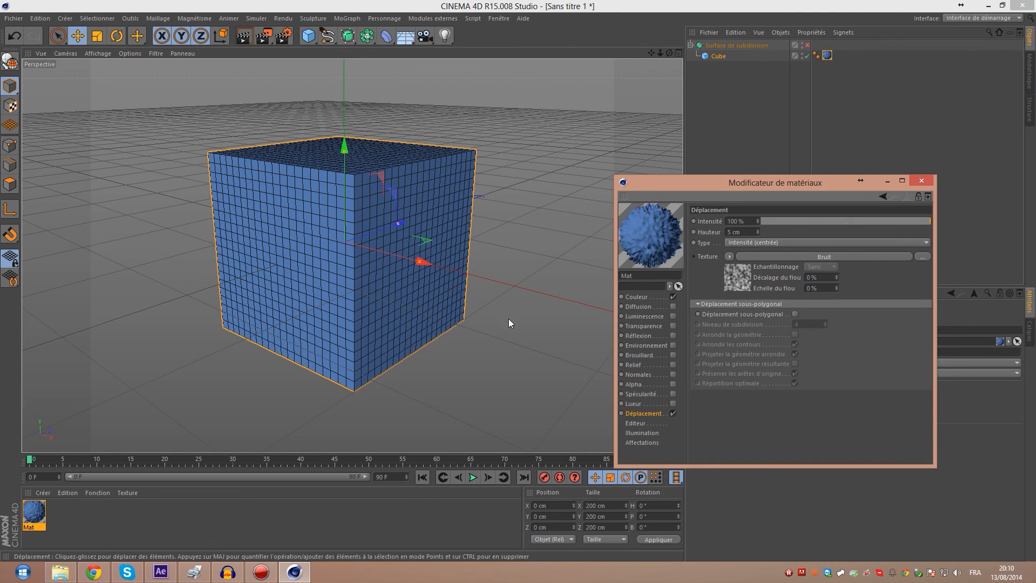
pyautogui.scroll(-3, 368, 346)
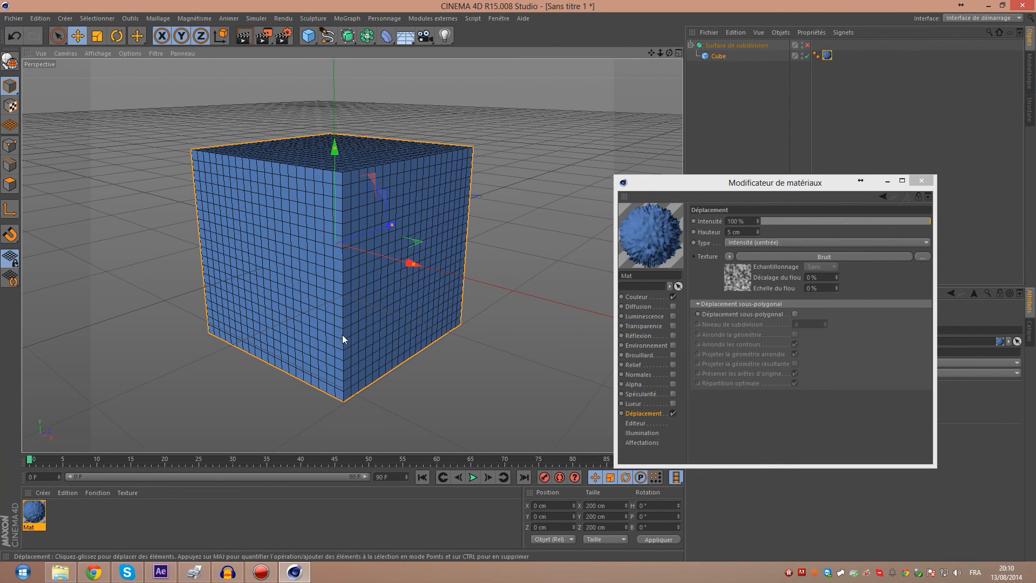
pyautogui.keyDown('alt'); pyautogui.moveTo(342, 334); pyautogui.dragTo(378, 330); pyautogui.keyUp('alt')
pyautogui.click(244, 38)
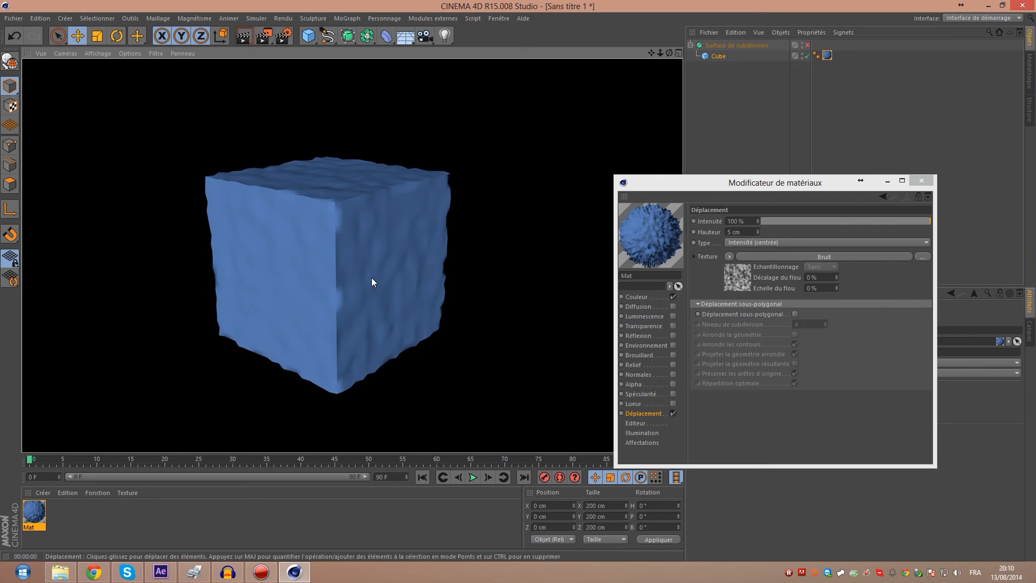
pyautogui.scroll(-6, 412, 285)
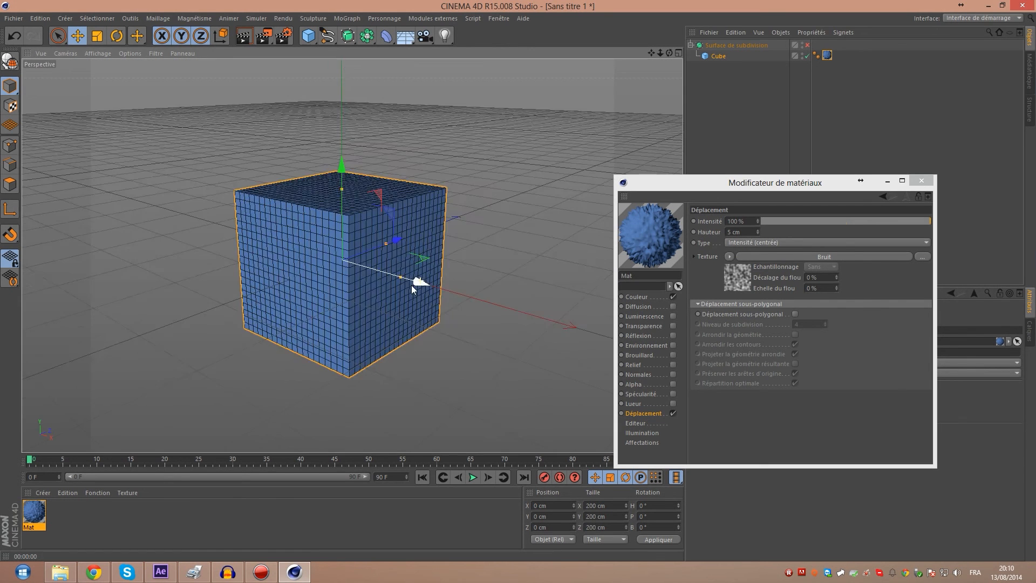
pyautogui.scroll(6, 362, 268)
pyautogui.click(243, 35)
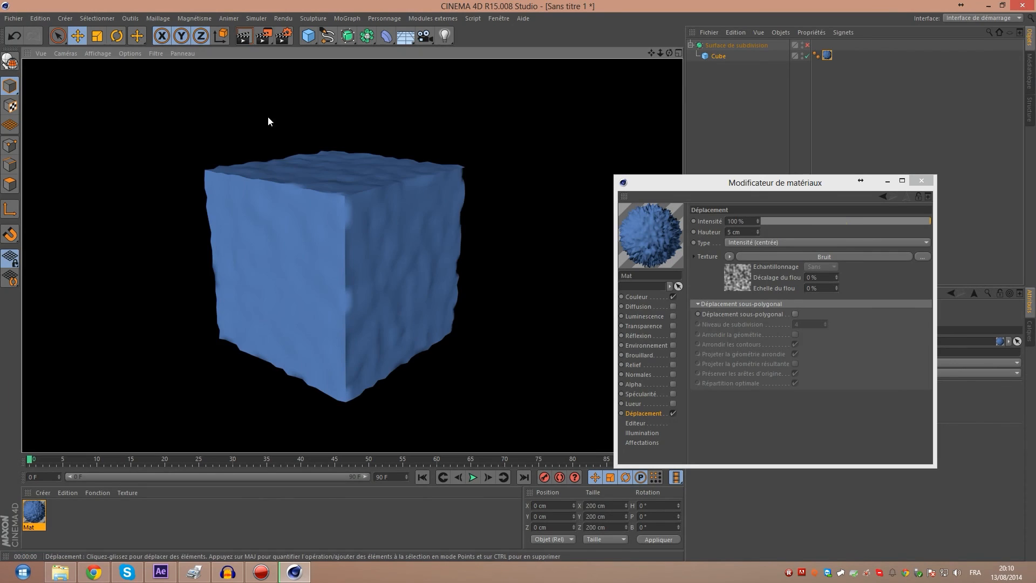
pyautogui.scroll(2, 324, 255)
pyautogui.scroll(2, 346, 263)
pyautogui.scroll(-2, 356, 238)
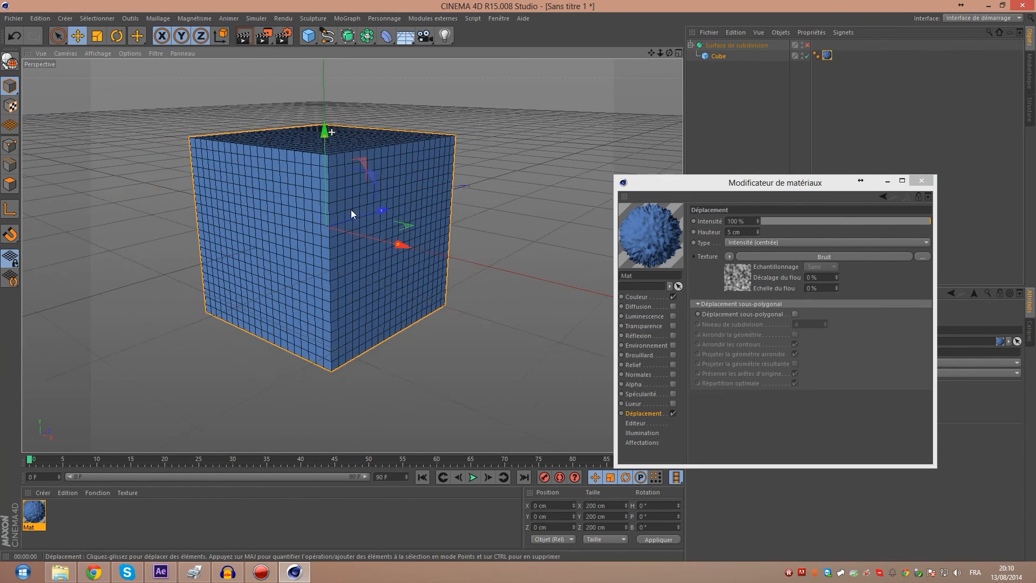
pyautogui.scroll(2, 359, 194)
pyautogui.scroll(-2, 369, 182)
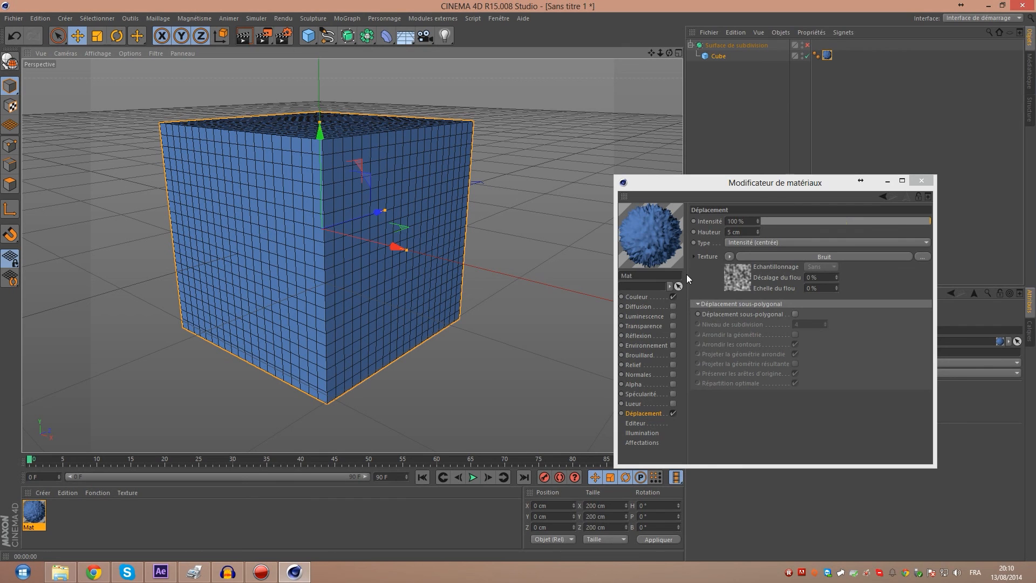
# Open the Déplacement channel's Bruit texture and set its Echelle globale to 50 %
pyautogui.click(737, 272)
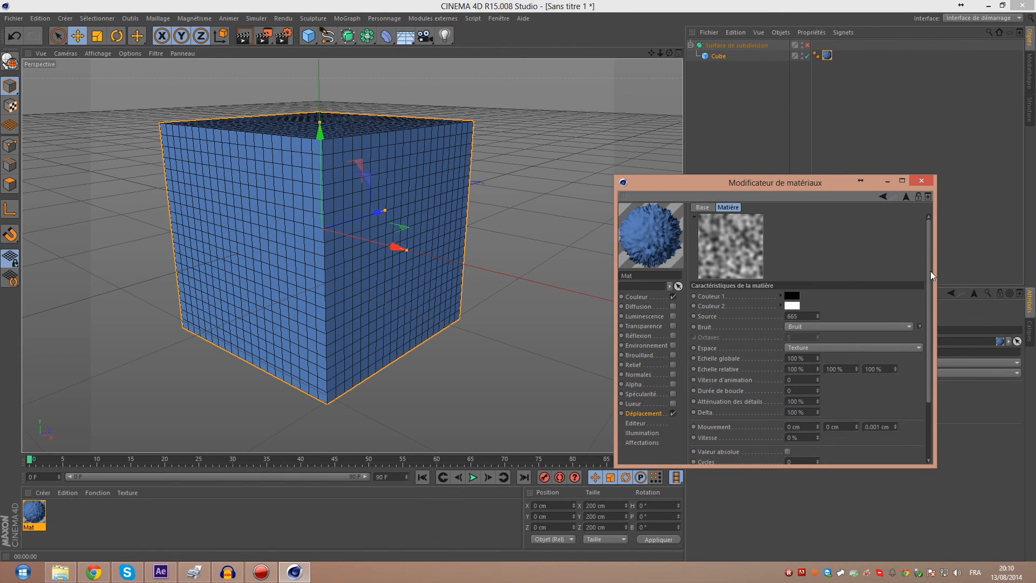
pyautogui.moveTo(931, 271); pyautogui.dragTo(928, 295)
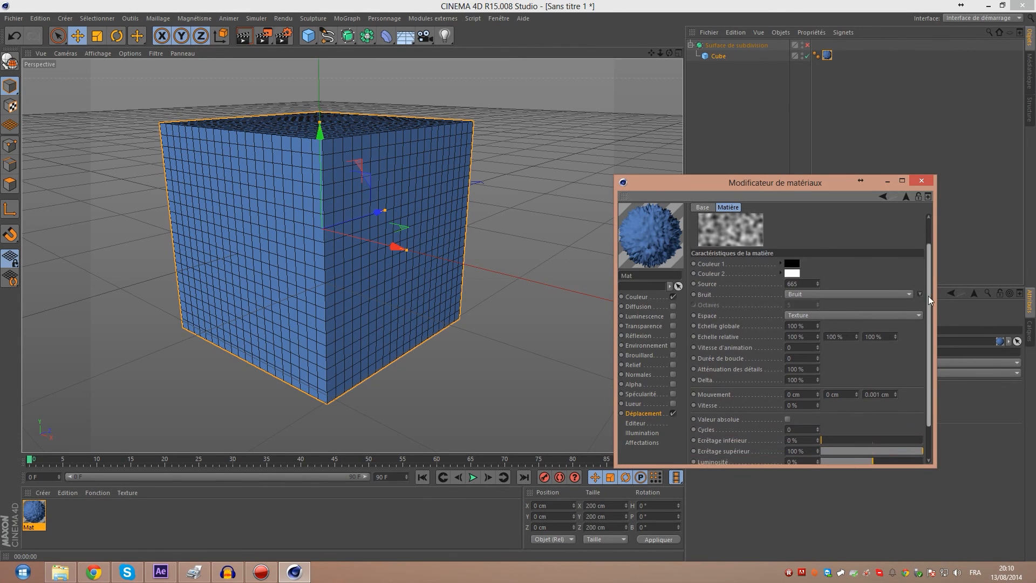
pyautogui.doubleClick(808, 324)
pyautogui.moveTo(929, 300); pyautogui.dragTo(928, 268)
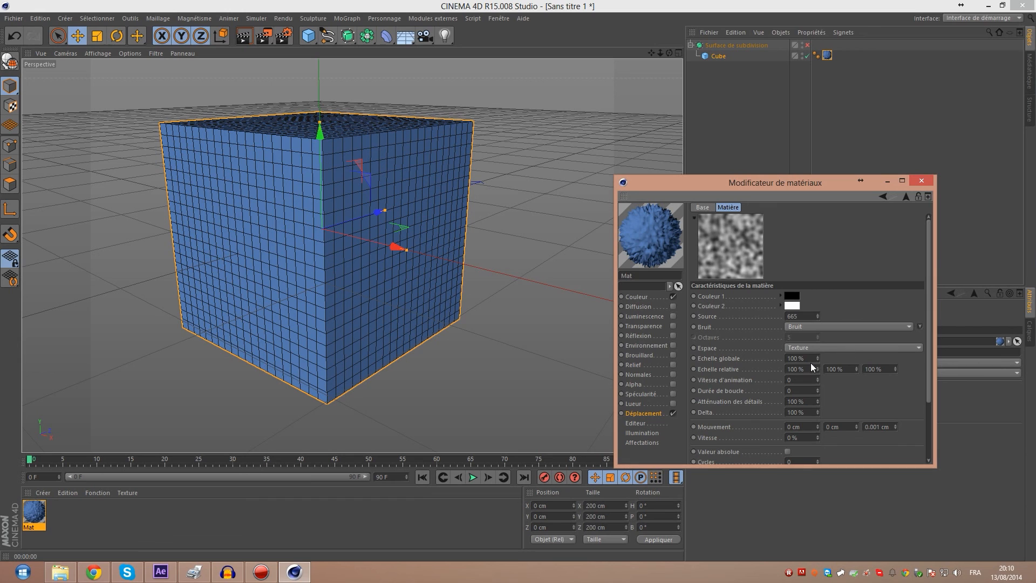
pyautogui.write('50')
pyautogui.press('Return')
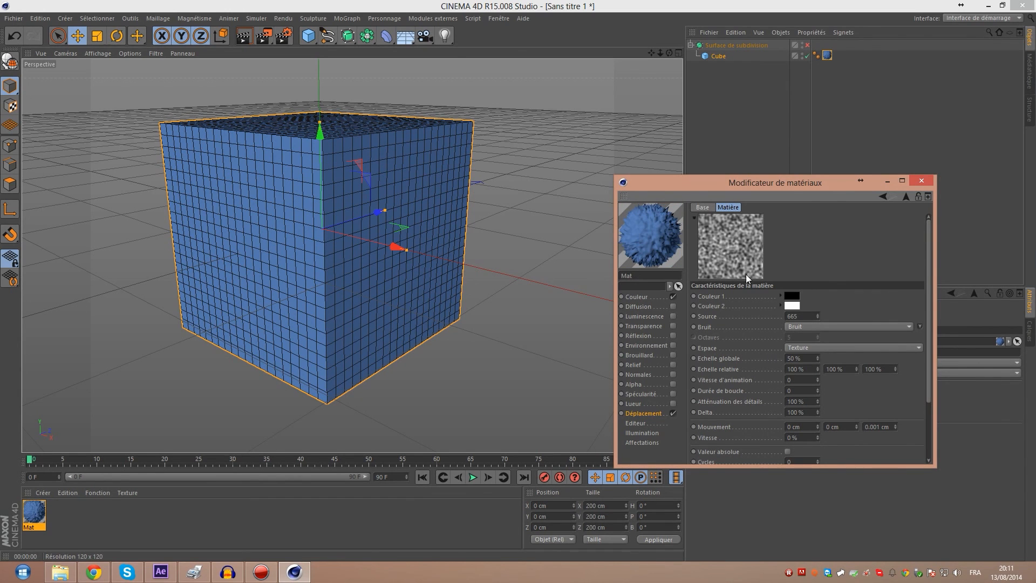
# Try the Bruit texture's Echelle globale at 25 %, then at 0.1 %
pyautogui.doubleClick(794, 358)
pyautogui.write('25')
pyautogui.press('Return')
pyautogui.doubleClick(795, 358)
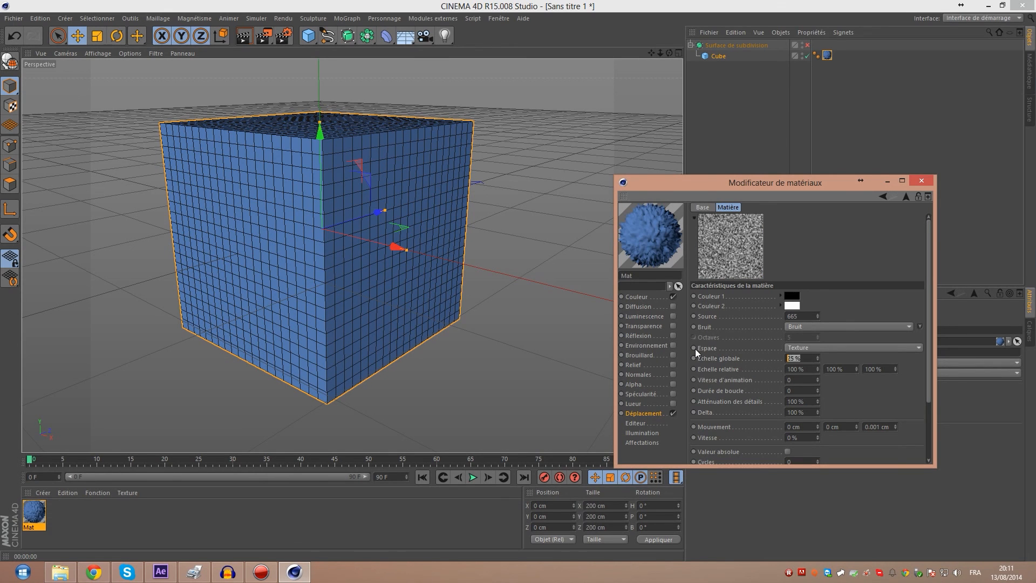
pyautogui.write('0.1')
pyautogui.press('Return')
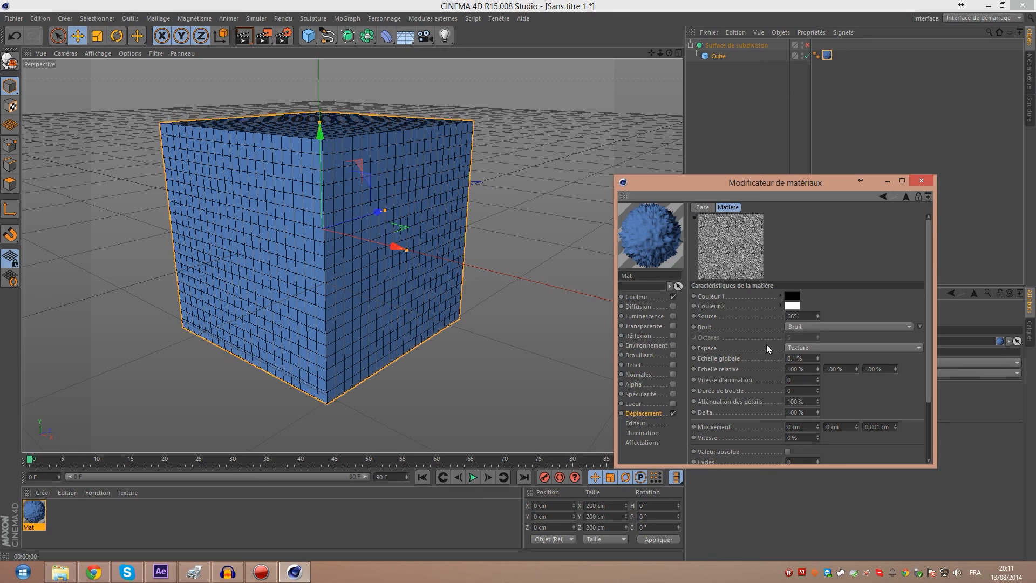
# Set the Bruit texture's Echelle globale back to 100 % and render the cube from the Déplacement channel
pyautogui.doubleClick(798, 358)
pyautogui.write('100')
pyautogui.press('Return')
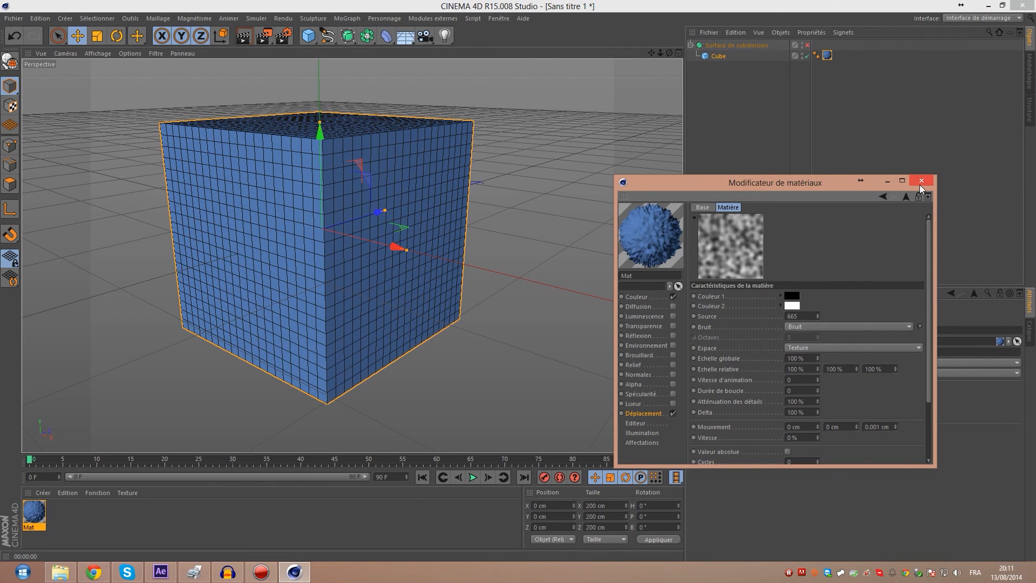
pyautogui.click(645, 414)
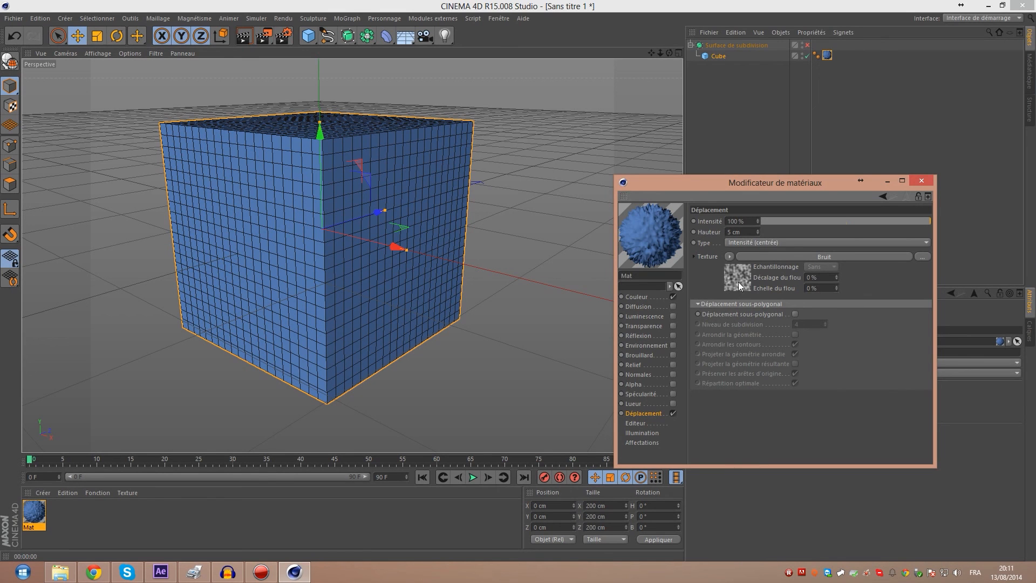
pyautogui.click(251, 39)
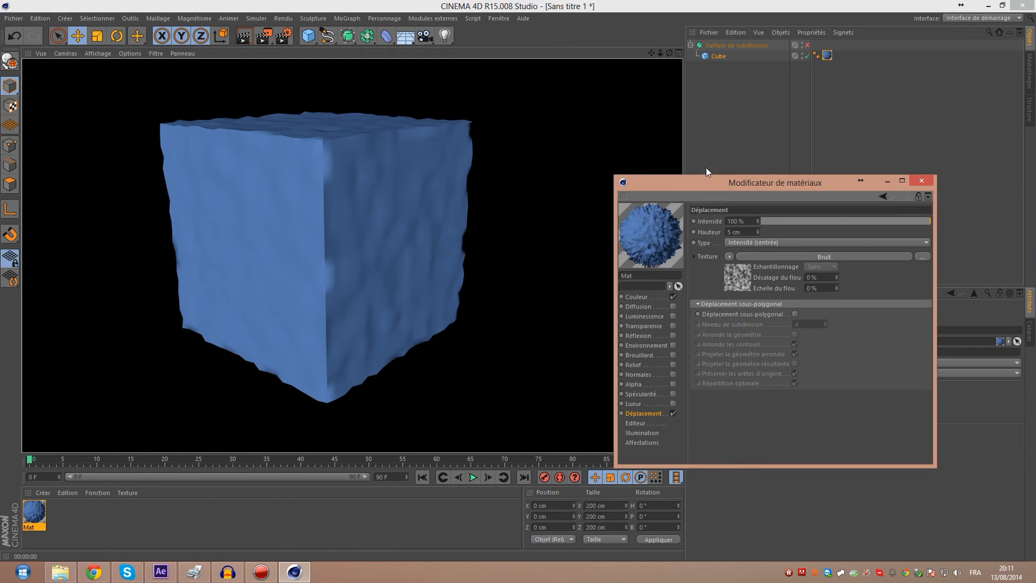
# Enable the Surface de subdivision, render the displaced cube again, and select the Surface de subdivision object
pyautogui.click(712, 145)
pyautogui.click(808, 45)
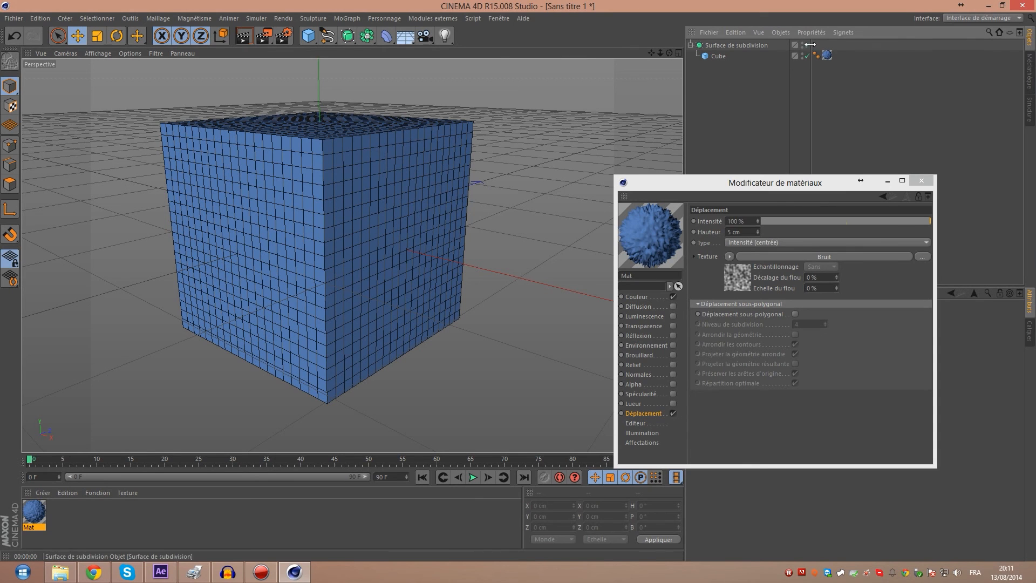
pyautogui.hotkey('ctrl', 'r')
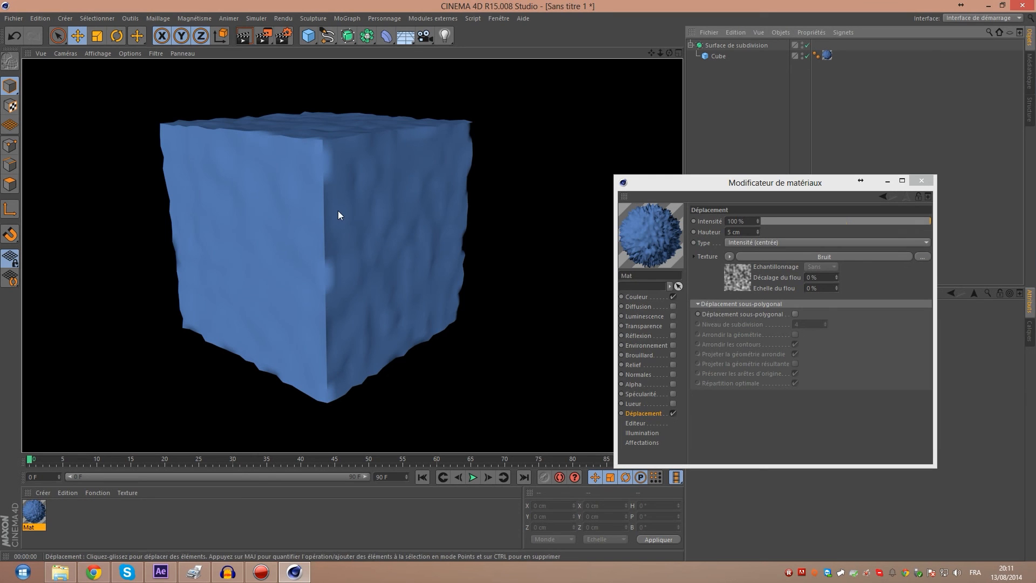
pyautogui.click(717, 47)
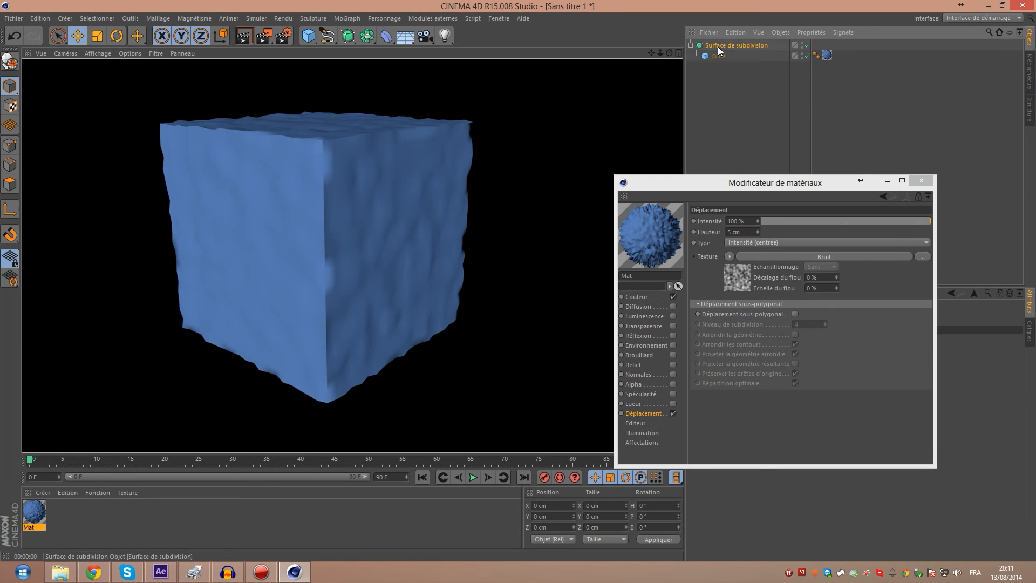
# Set the Surface de subdivision's Subdivision (Vue) to 3 and render the displaced cube in the viewport
pyautogui.click(744, 60)
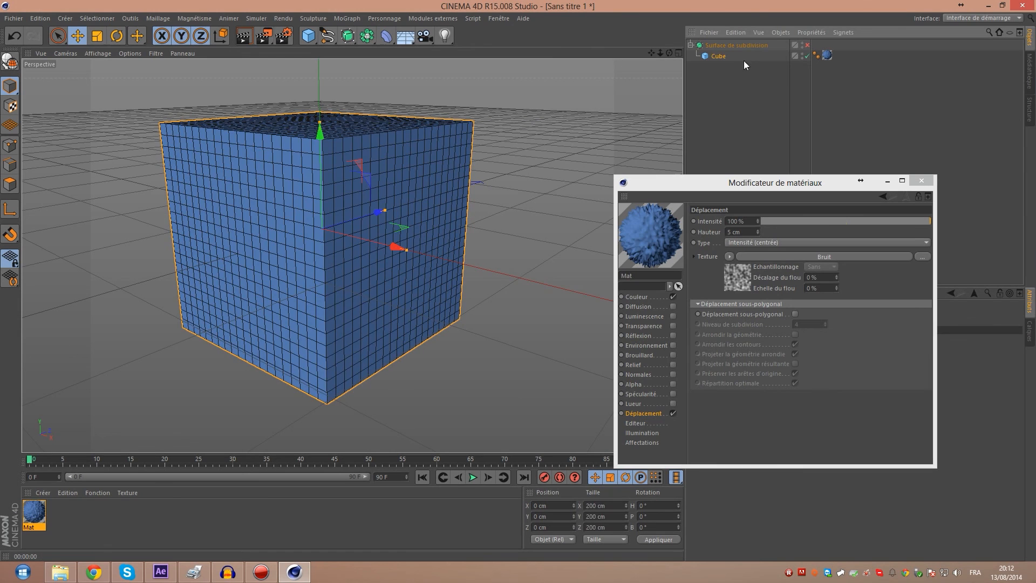
pyautogui.click(755, 46)
pyautogui.moveTo(801, 182); pyautogui.dragTo(433, 289)
pyautogui.moveTo(786, 352); pyautogui.dragTo(786, 337)
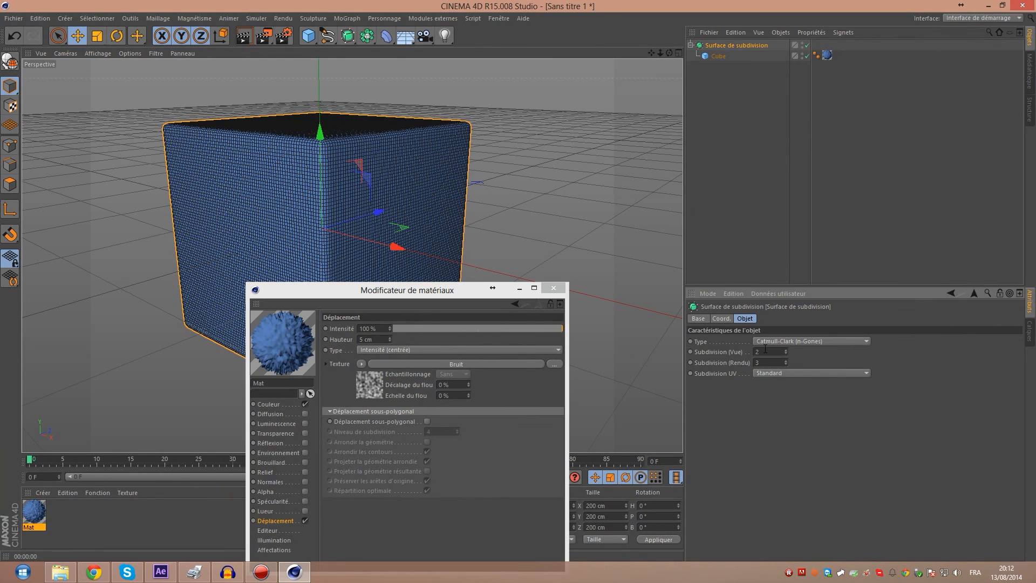
pyautogui.moveTo(417, 286); pyautogui.dragTo(732, 253)
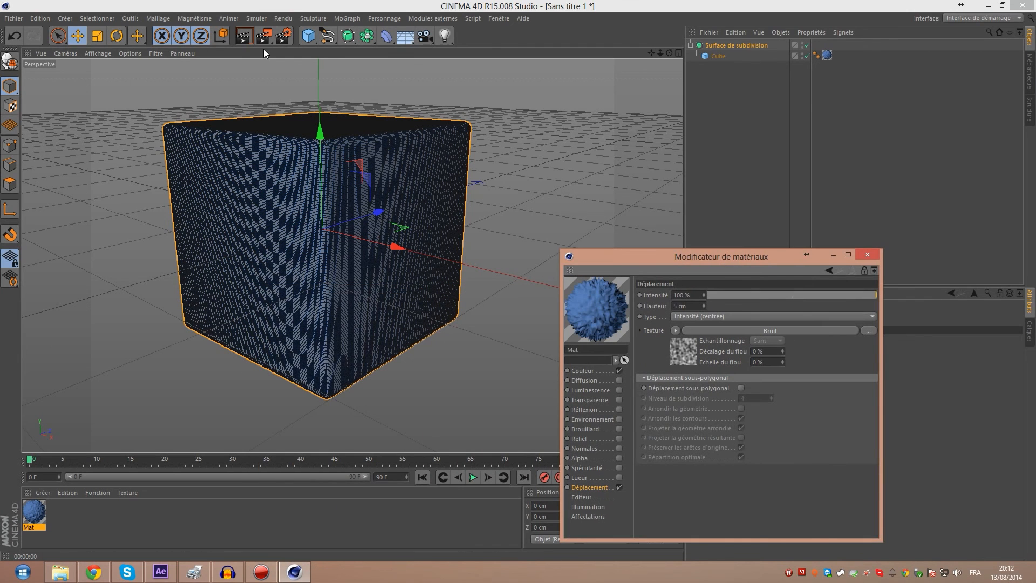
pyautogui.click(243, 36)
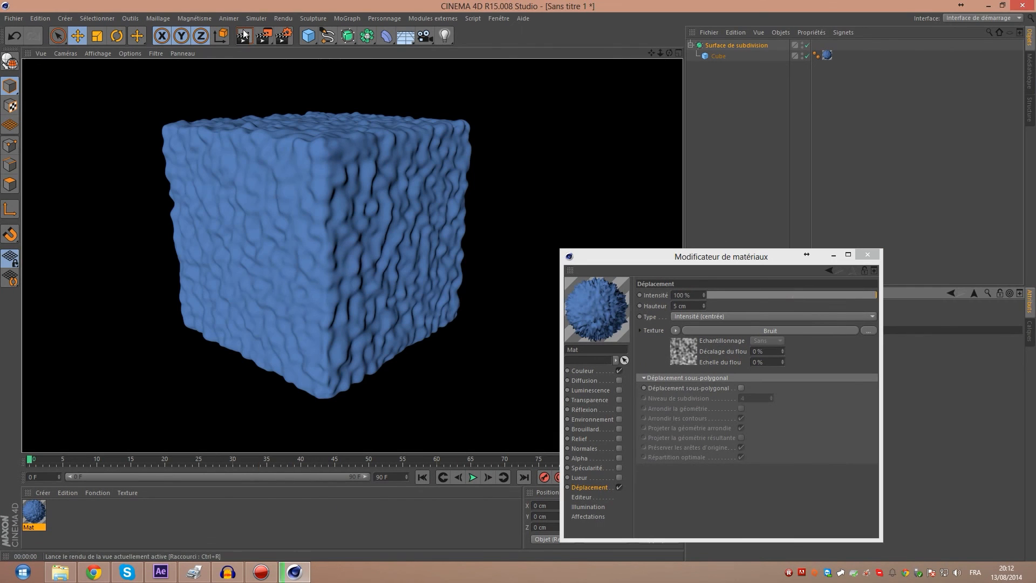
pyautogui.click(302, 234)
# Minimise the material editor, inspect the Subdivision (Vue) and Subdivision (Rendu) values, and render the viewport again
pyautogui.click(834, 254)
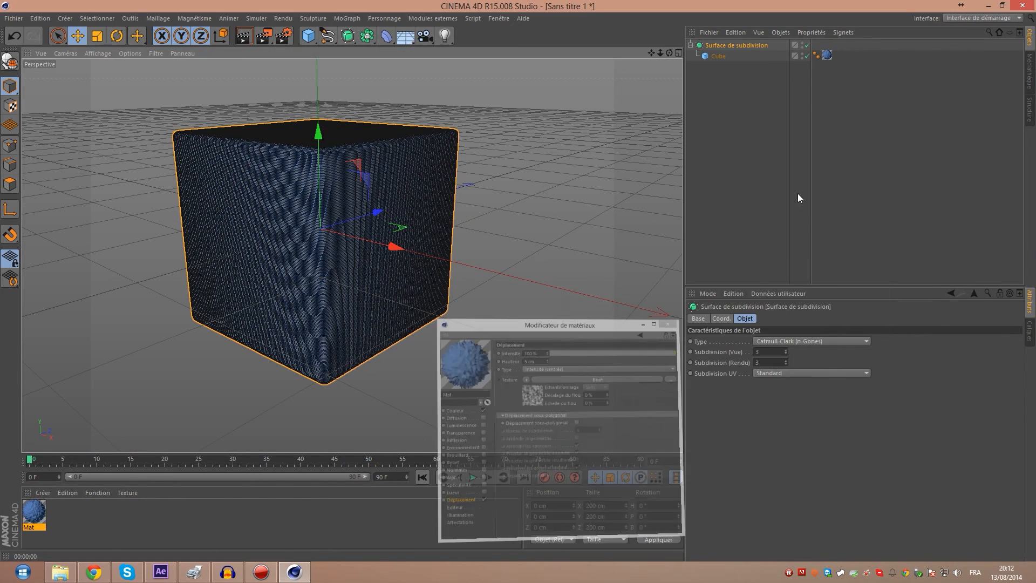
pyautogui.doubleClick(756, 352)
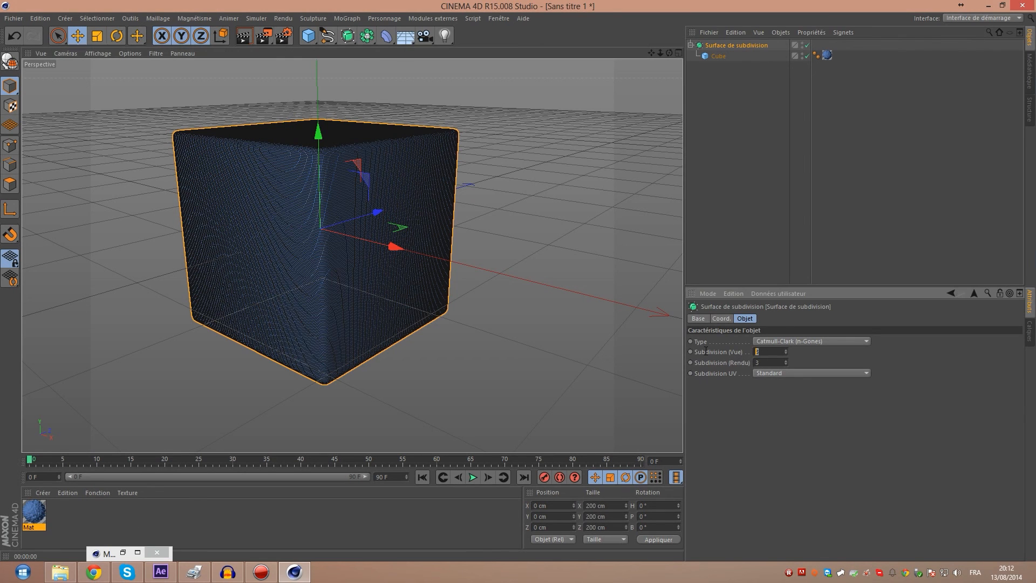
pyautogui.doubleClick(764, 362)
pyautogui.doubleClick(782, 352)
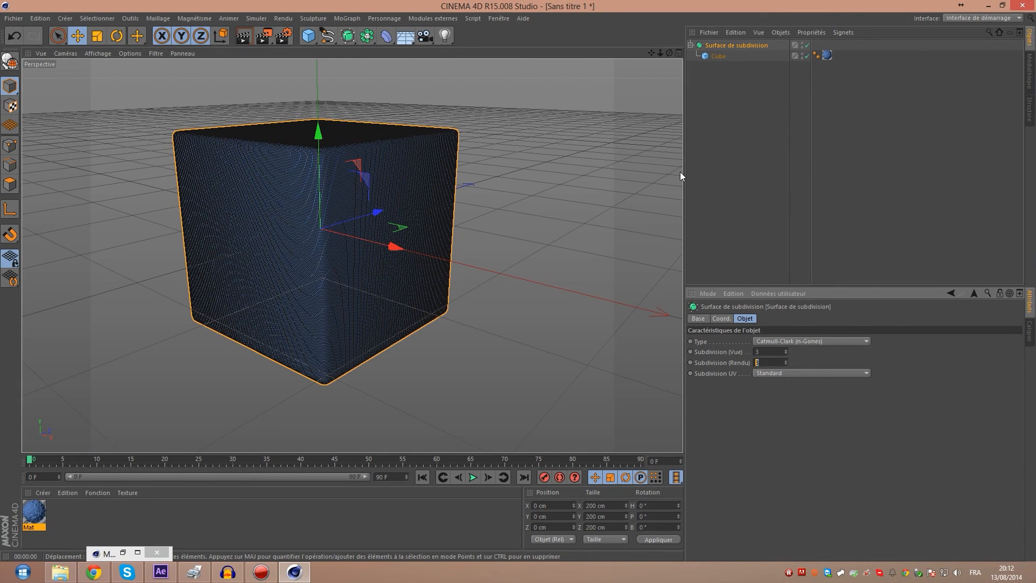
pyautogui.click(244, 36)
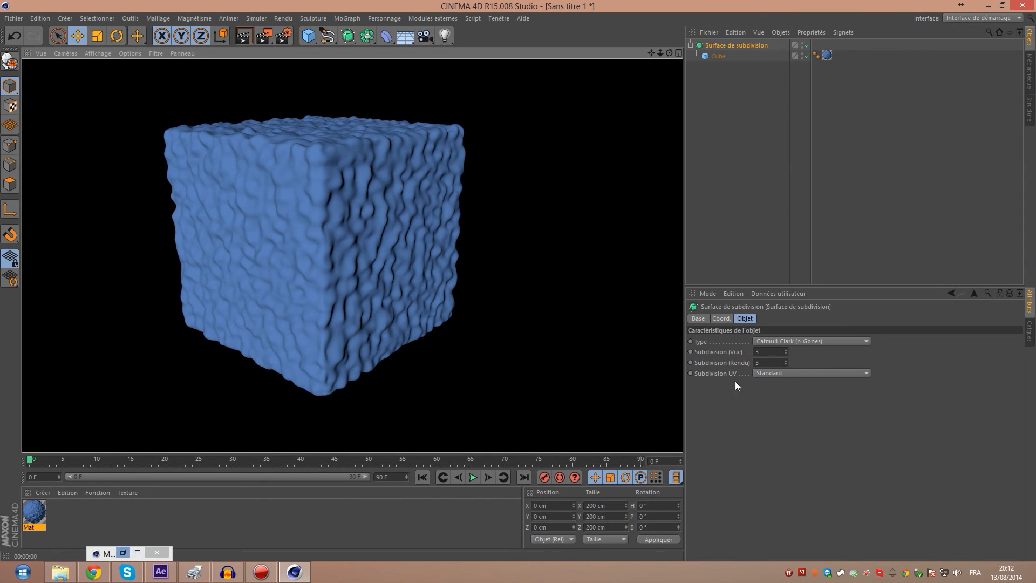
# Set the Surface de subdivision's Subdivision (Vue) to 0
pyautogui.click(769, 351)
pyautogui.write('0')
pyautogui.press('Return')
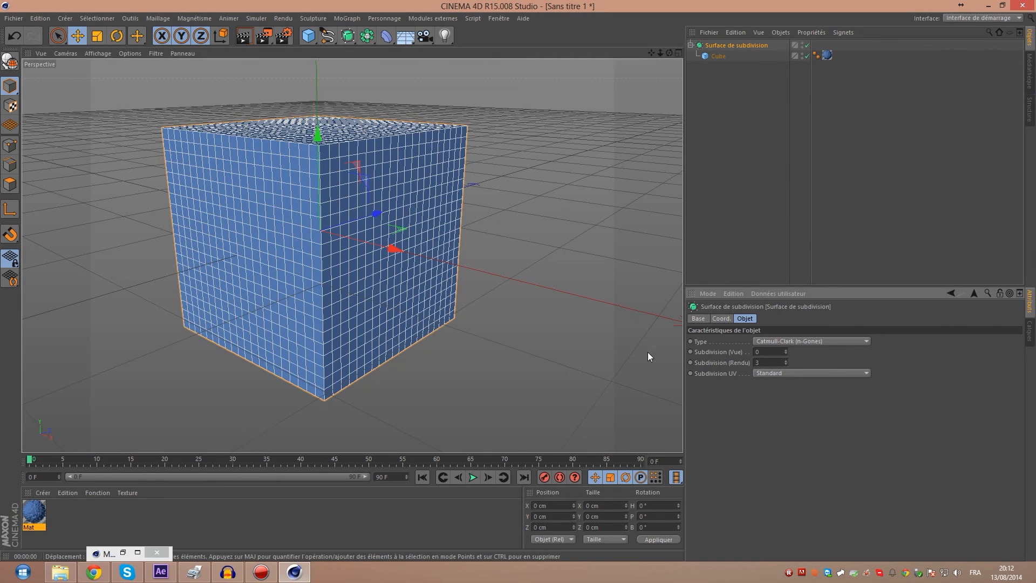
pyautogui.keyDown('alt'); pyautogui.moveTo(452, 272); pyautogui.dragTo(373, 259); pyautogui.keyUp('alt')
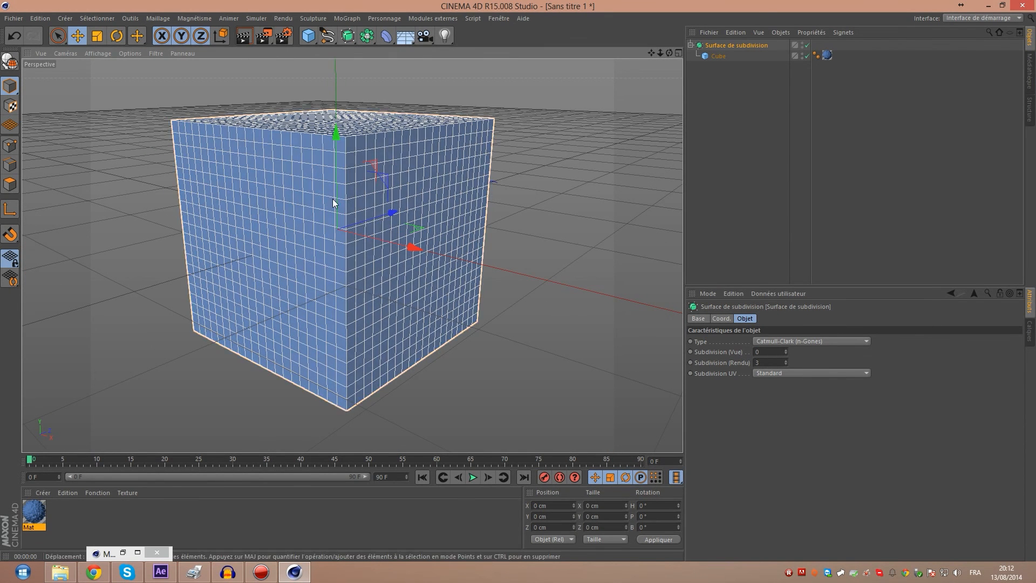
# Try the Surface de subdivision's Subdivision (Vue) at 3 and undo the change
pyautogui.click(770, 352)
pyautogui.write('3')
pyautogui.press('Return')
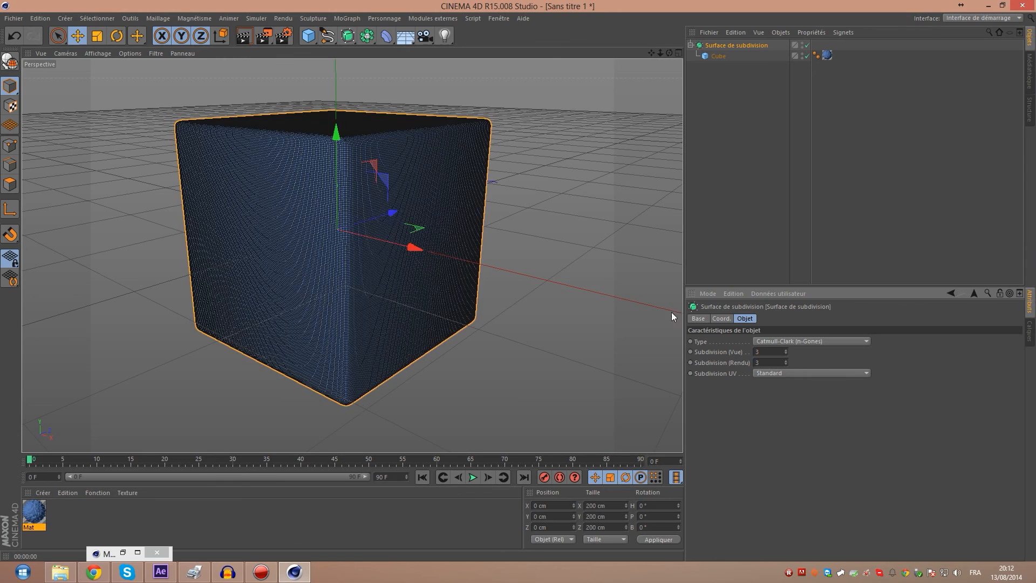
pyautogui.hotkey('ctrl', 'z')
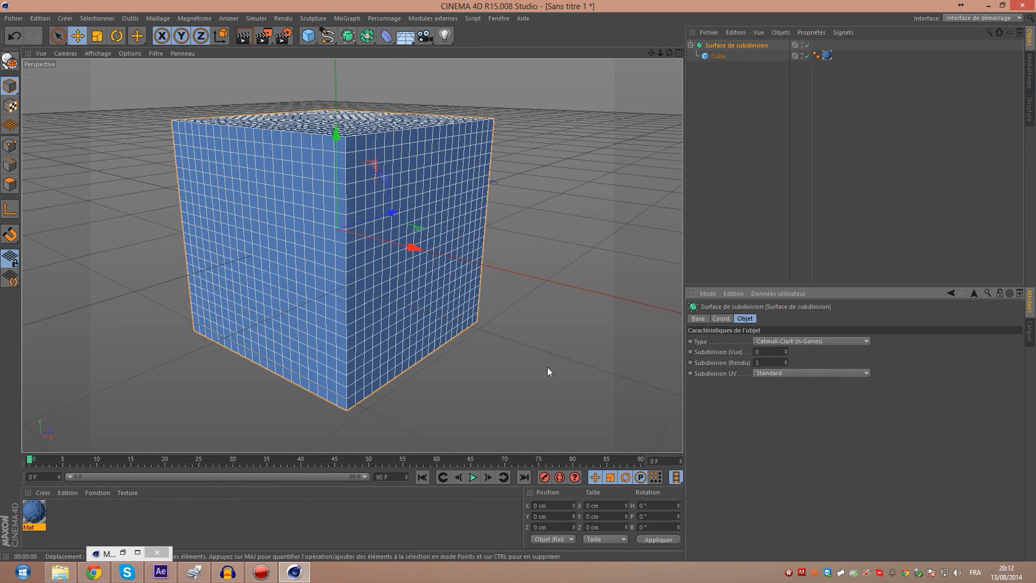
# Render the displaced cube in the Visualiseur and close the render window
pyautogui.click(264, 36)
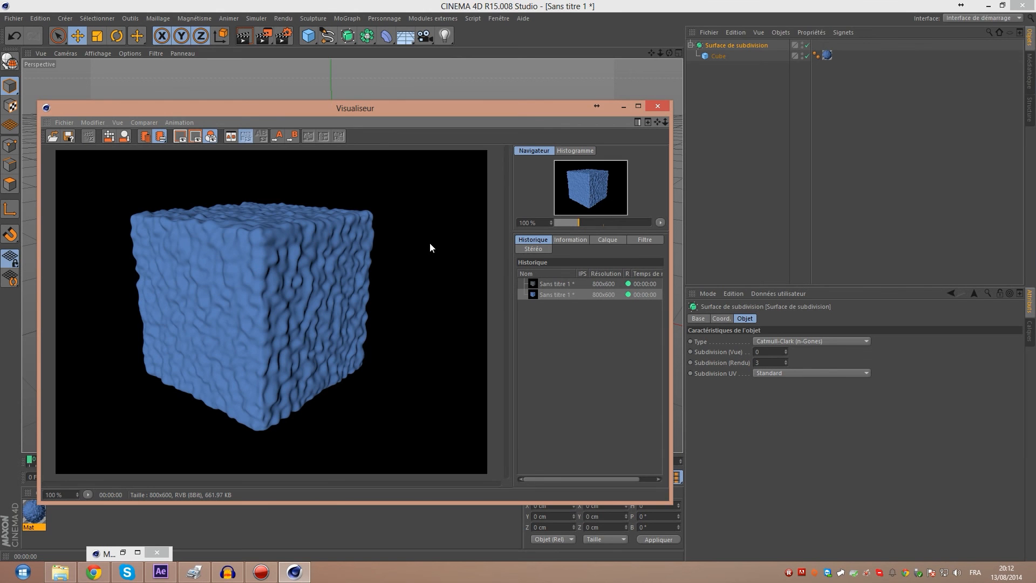
pyautogui.click(658, 106)
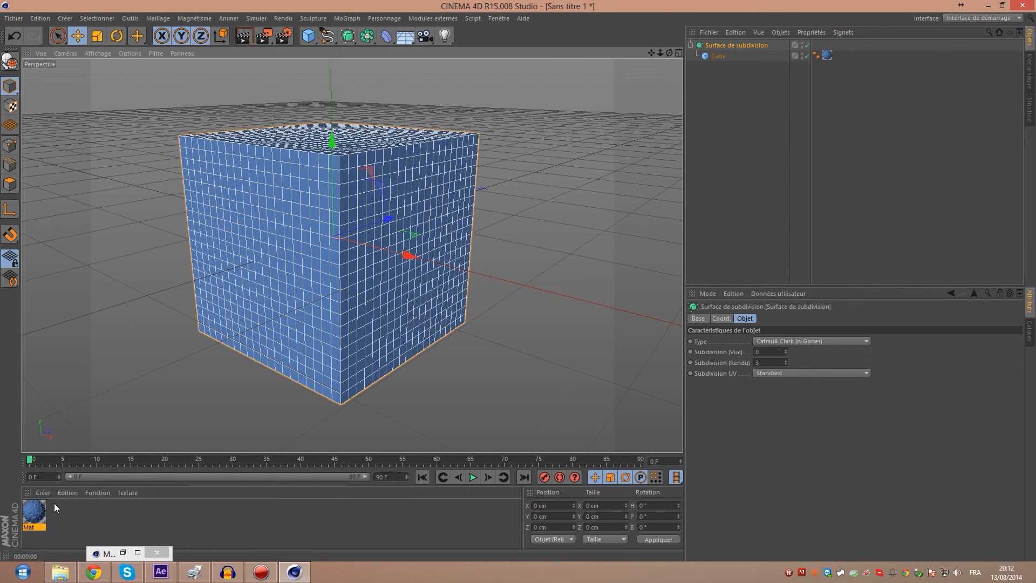
# Disable the Surface de subdivision and enable Déplacement sous-polygonal in the material's Déplacement channel
pyautogui.doubleClick(34, 512)
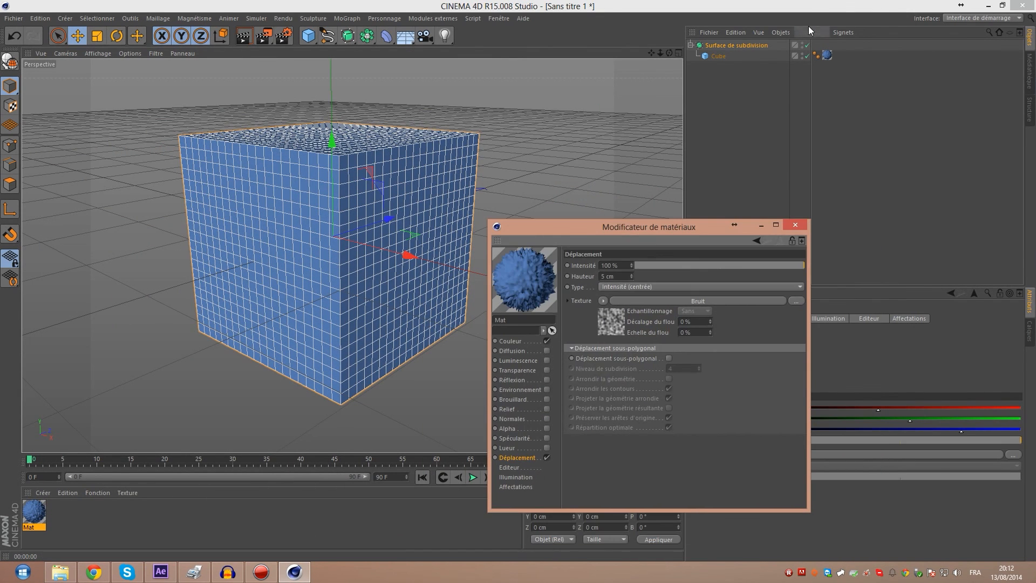
pyautogui.click(808, 45)
pyautogui.moveTo(653, 231); pyautogui.dragTo(738, 125)
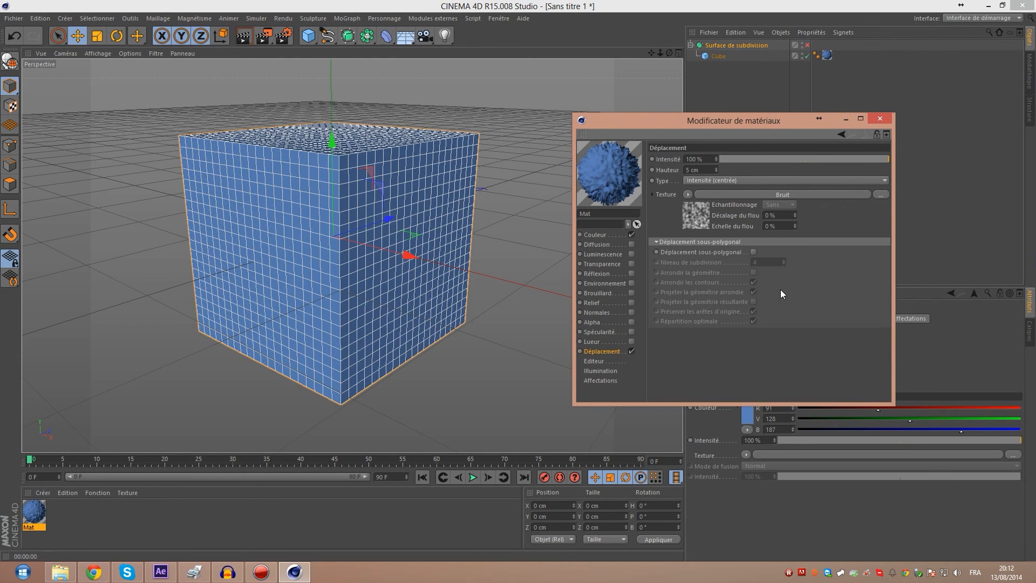
pyautogui.click(754, 252)
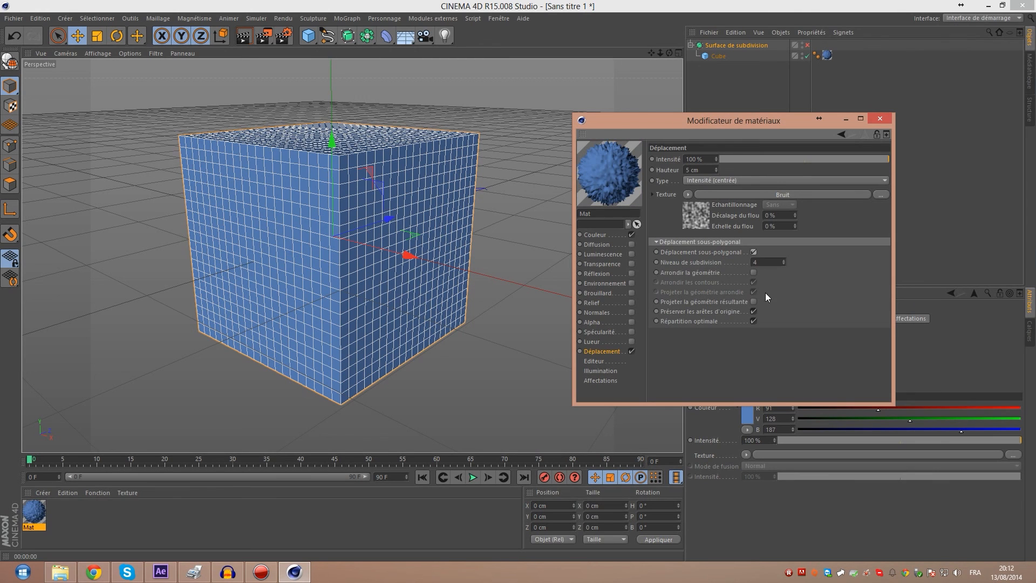
pyautogui.doubleClick(767, 263)
pyautogui.click(767, 264)
# Add a Plan object and move it beside the cube, to about 453 cm in X and 49 cm in Y
pyautogui.scroll(-4, 257, 299)
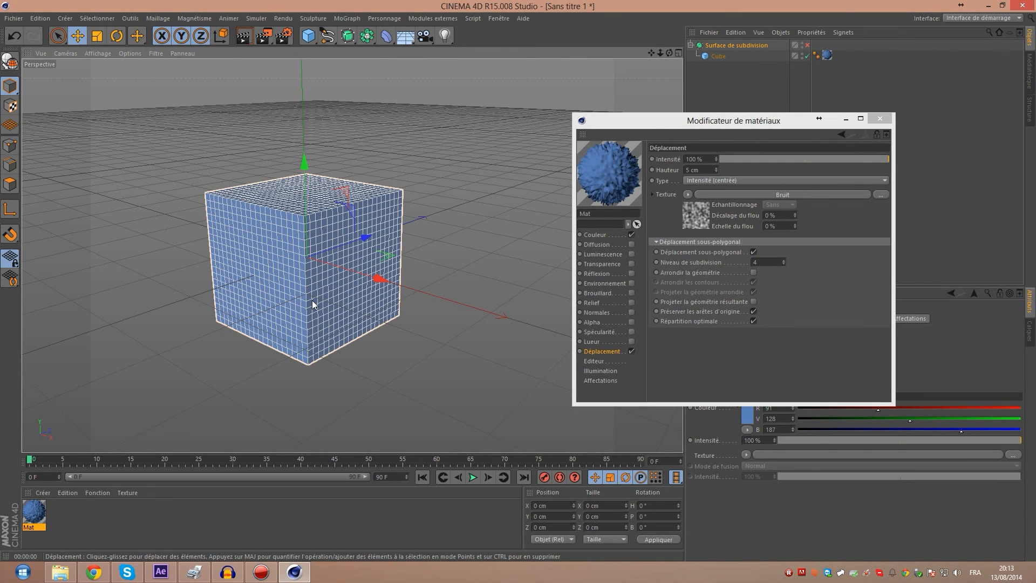
pyautogui.scroll(-3, 284, 284)
pyautogui.moveTo(309, 36); pyautogui.dragTo(426, 87)
pyautogui.moveTo(351, 292); pyautogui.dragTo(522, 367)
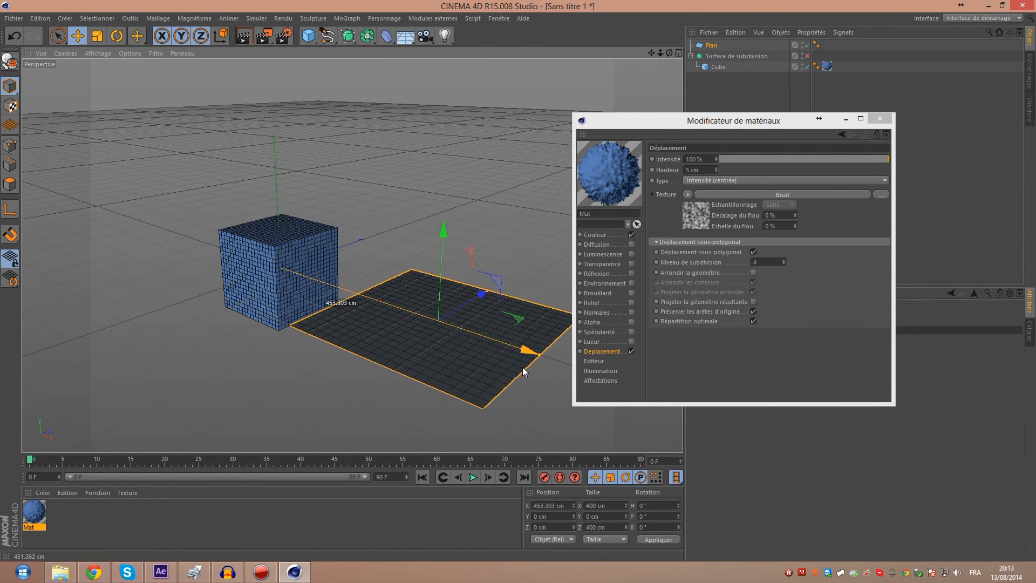
pyautogui.click(846, 119)
pyautogui.moveTo(669, 53); pyautogui.dragTo(705, 91)
pyautogui.moveTo(489, 234); pyautogui.dragTo(494, 217)
pyautogui.scroll(-1, 261, 296)
pyautogui.scroll(6, 451, 326)
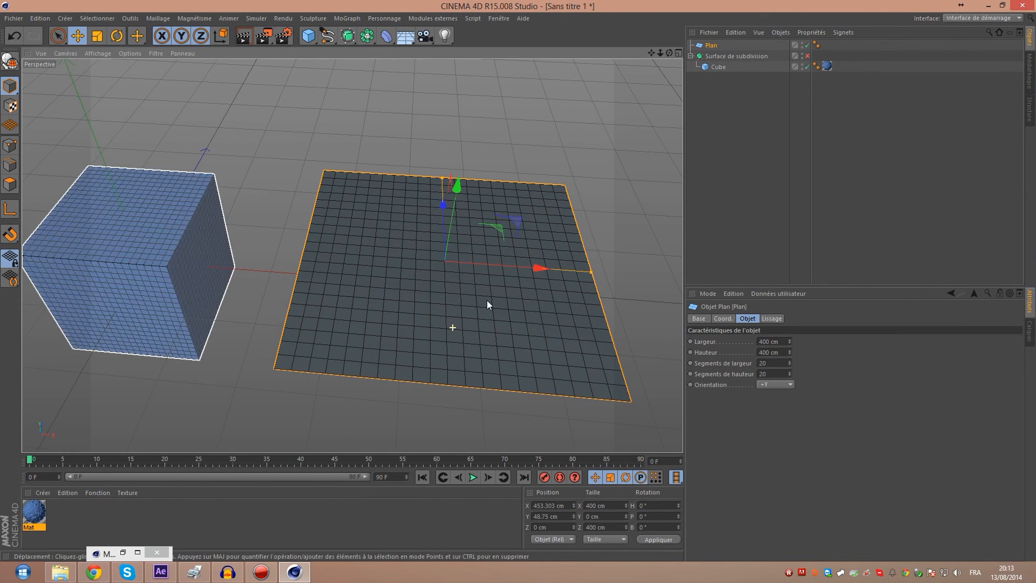
# Set the Plan's Segments de largeur and Segments de hauteur to 1
pyautogui.doubleClick(782, 363)
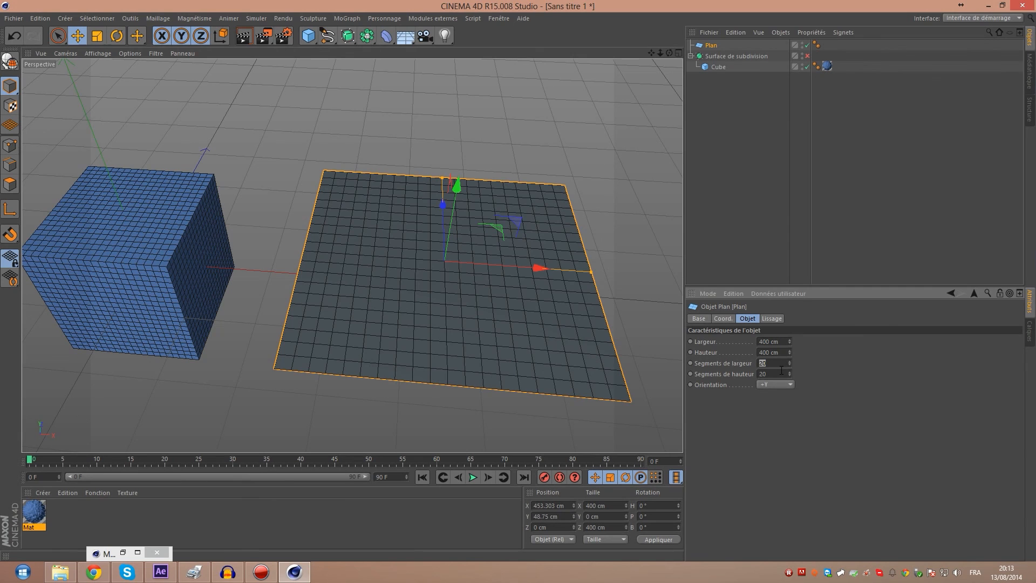
pyautogui.write('11')
pyautogui.press('Return')
pyautogui.scroll(-2, 250, 273)
pyautogui.scroll(4, 521, 227)
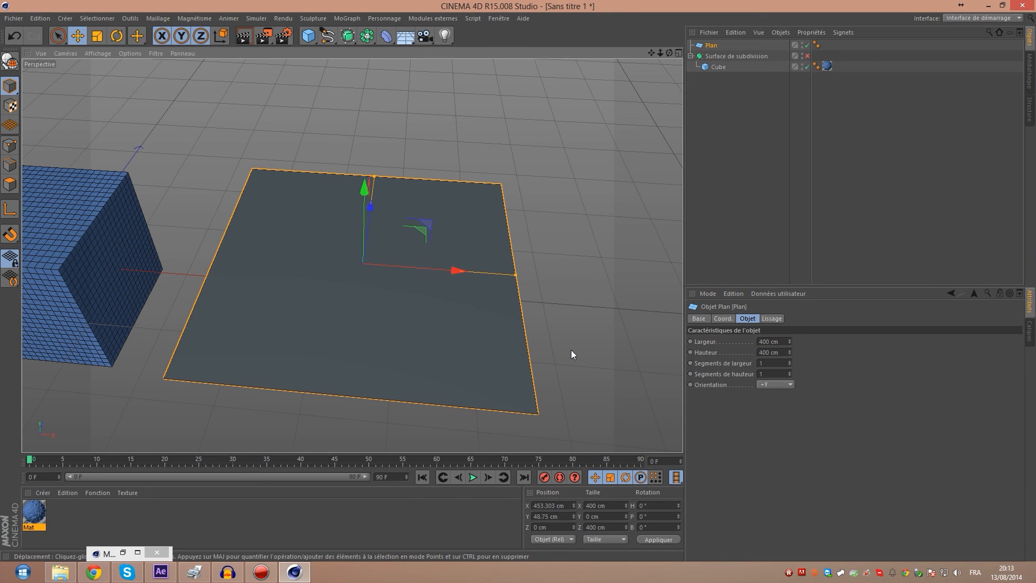
pyautogui.scroll(-6, 561, 209)
pyautogui.scroll(1, 329, 206)
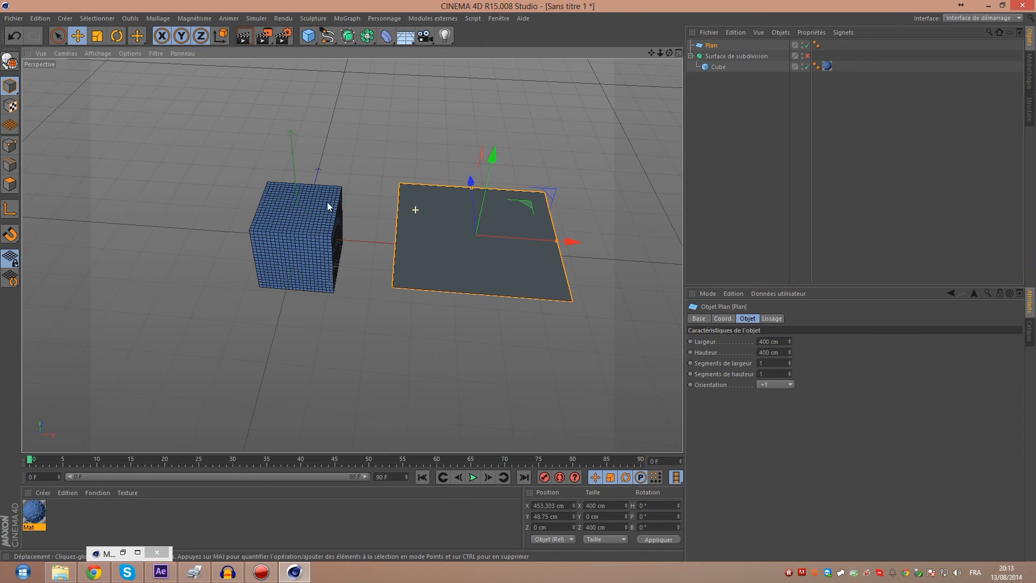
# Render the viewport with the sub-polygon displaced cube and the single-segment plane in view
pyautogui.moveTo(669, 53); pyautogui.dragTo(621, 25)
pyautogui.scroll(-3, 463, 341)
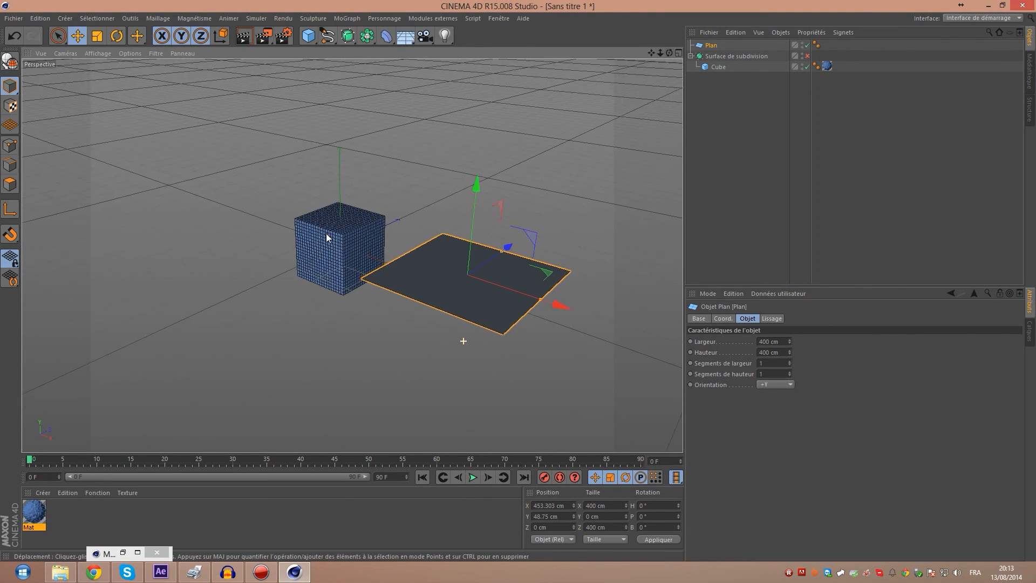
pyautogui.scroll(1, 326, 234)
pyautogui.click(243, 36)
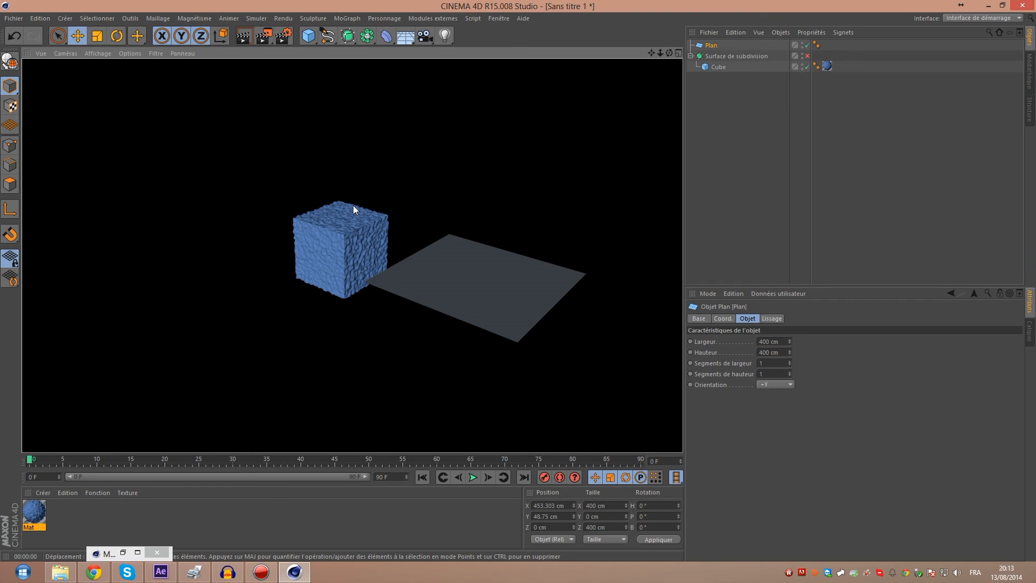
pyautogui.click(380, 296)
# Examine the single-segment plane's geometry beside the finely segmented cube from several angles, with the plane selected and deselected
pyautogui.scroll(2, 475, 286)
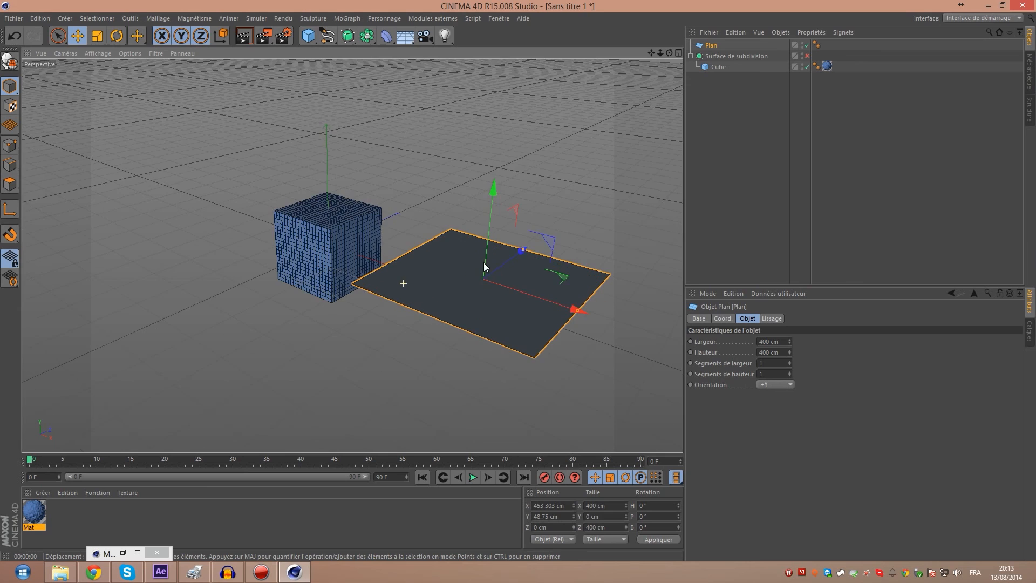
pyautogui.moveTo(669, 52); pyautogui.dragTo(724, 65)
pyautogui.moveTo(352, 255); pyautogui.dragTo(376, 173)
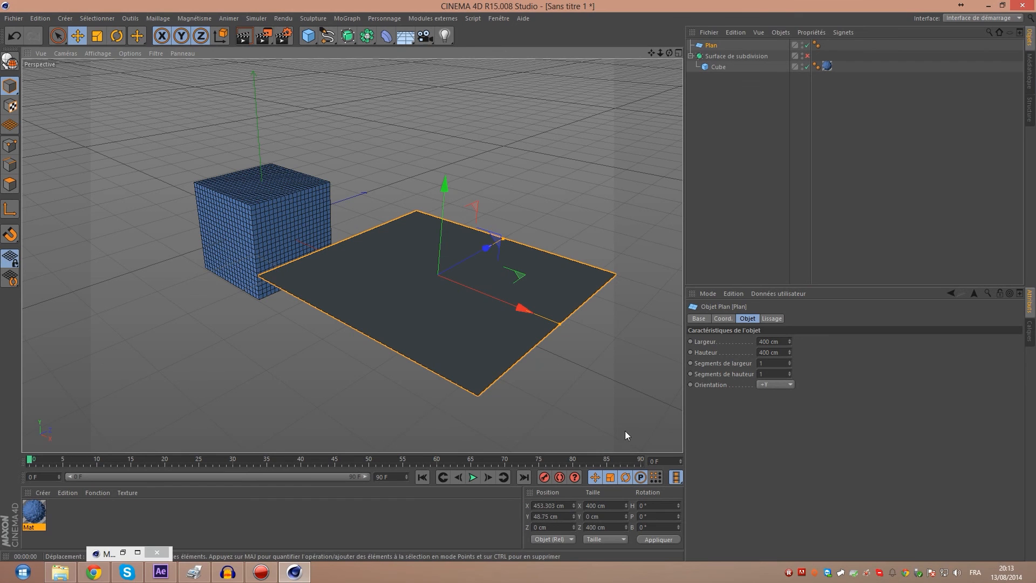
pyautogui.scroll(-2, 312, 286)
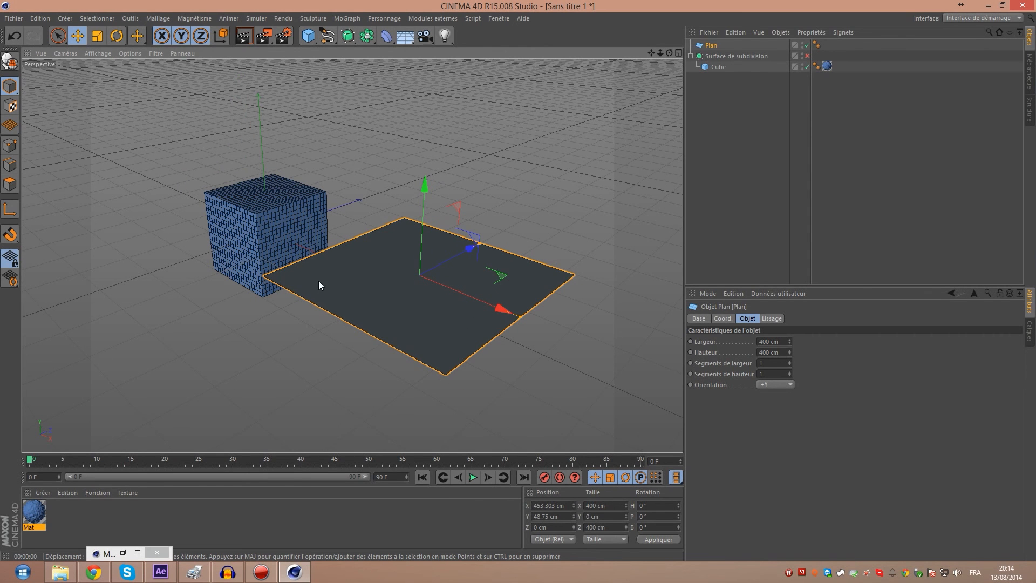
pyautogui.scroll(-3, 277, 278)
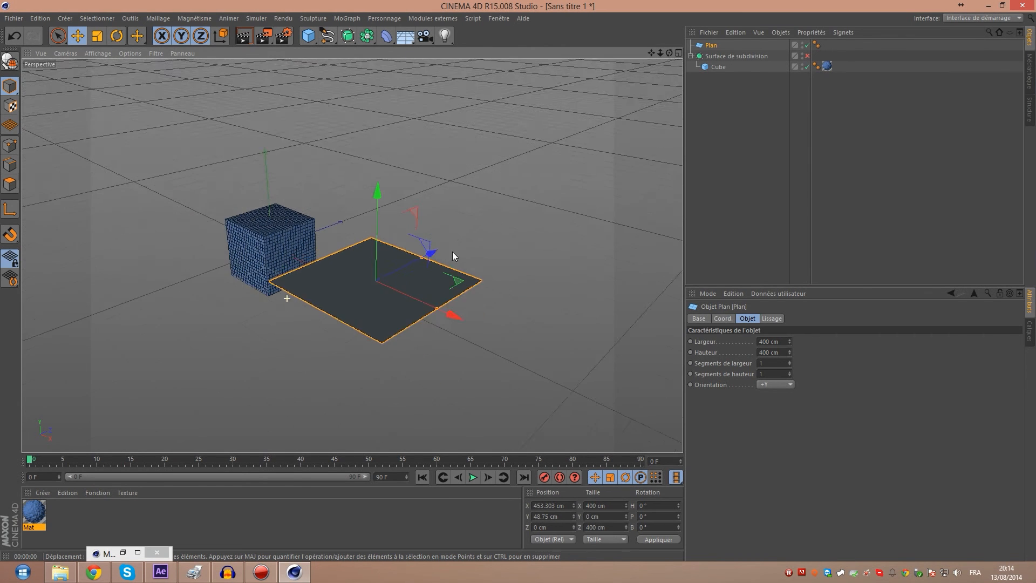
pyautogui.scroll(2, 453, 253)
pyautogui.moveTo(670, 52)
pyautogui.mouseDown()
pyautogui.moveTo(621, 86)
pyautogui.moveTo(669, 54)
pyautogui.mouseUp()
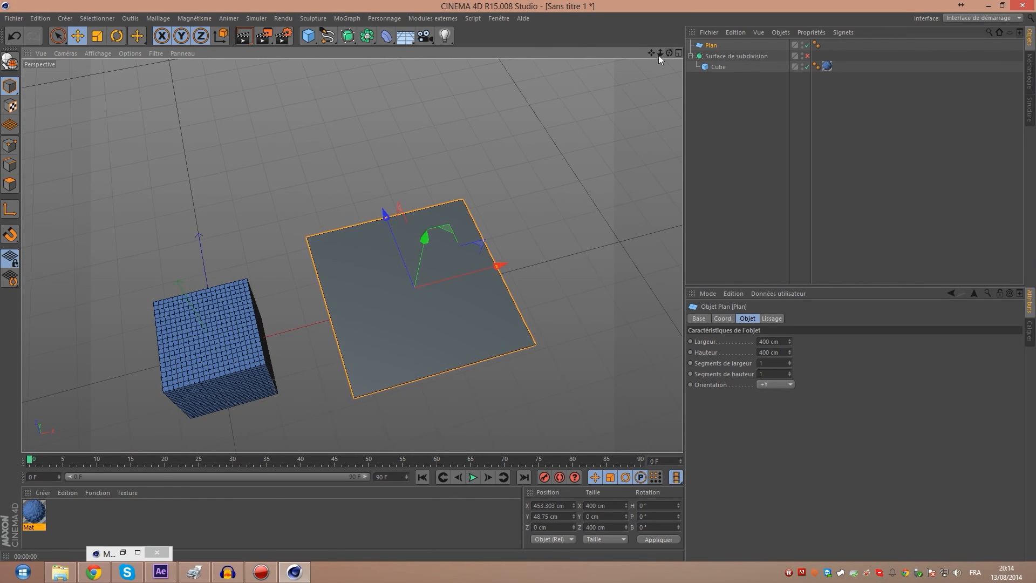
pyautogui.scroll(-1, 337, 159)
pyautogui.scroll(3, 406, 260)
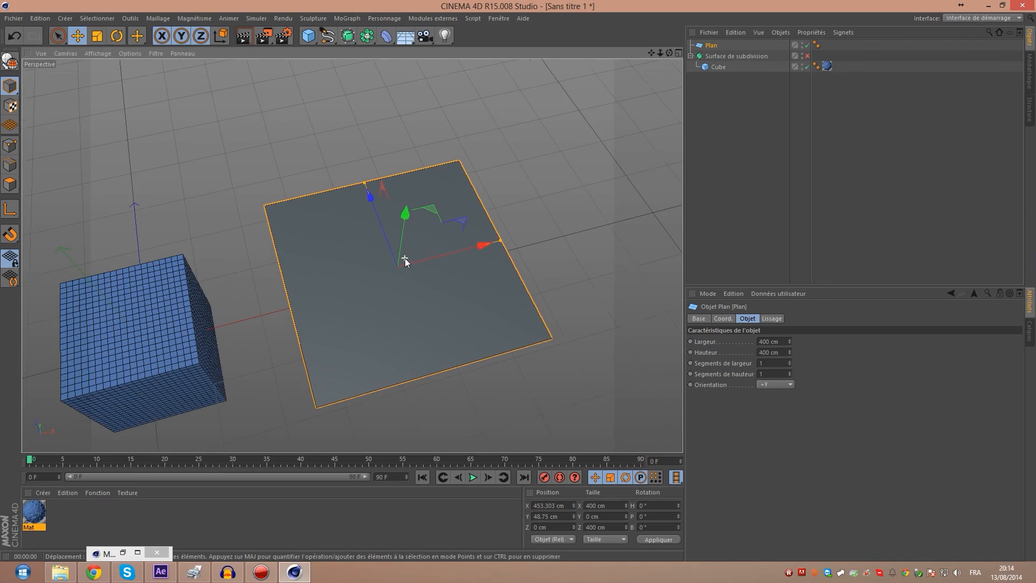
pyautogui.moveTo(670, 52); pyautogui.dragTo(594, 62)
pyautogui.keyDown('alt'); pyautogui.moveTo(352, 255); pyautogui.dragTo(487, 222); pyautogui.keyUp('alt')
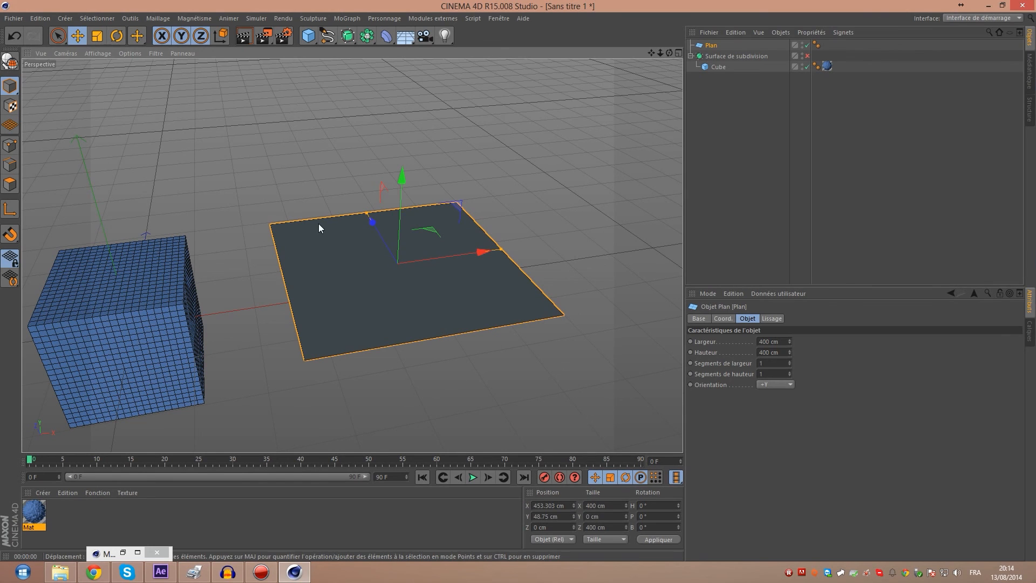
pyautogui.click(263, 213)
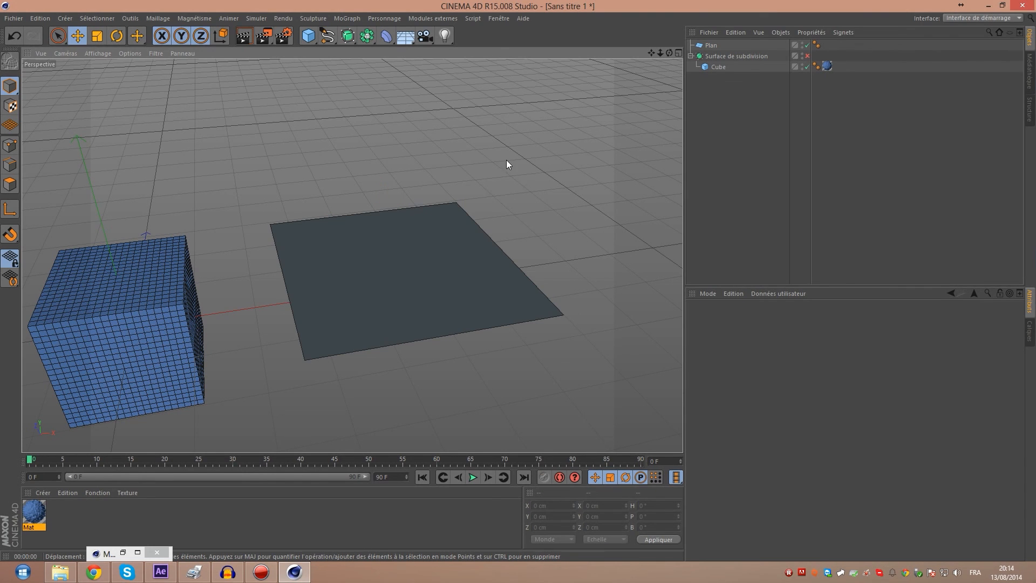
pyautogui.click(443, 257)
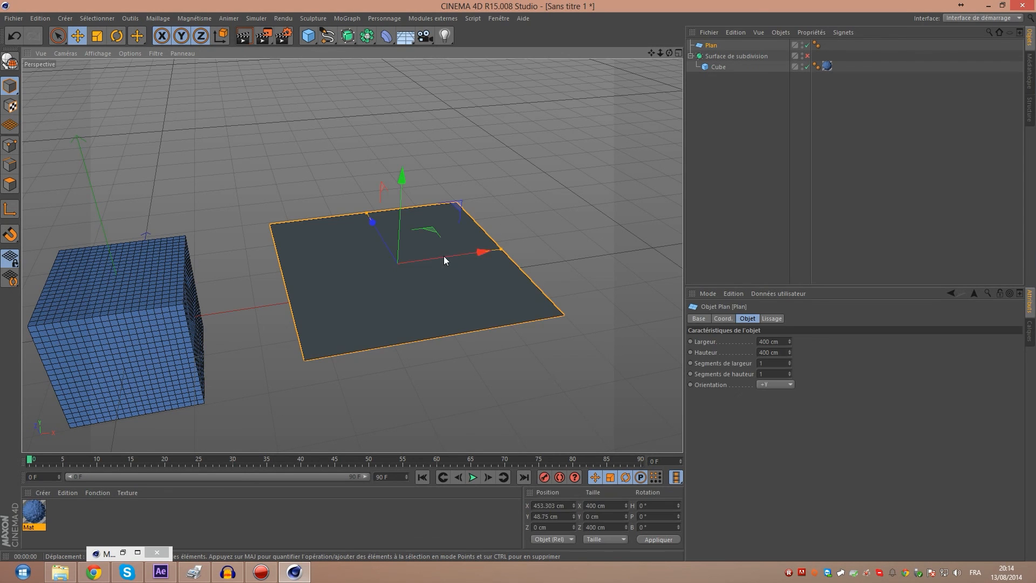
pyautogui.click(468, 199)
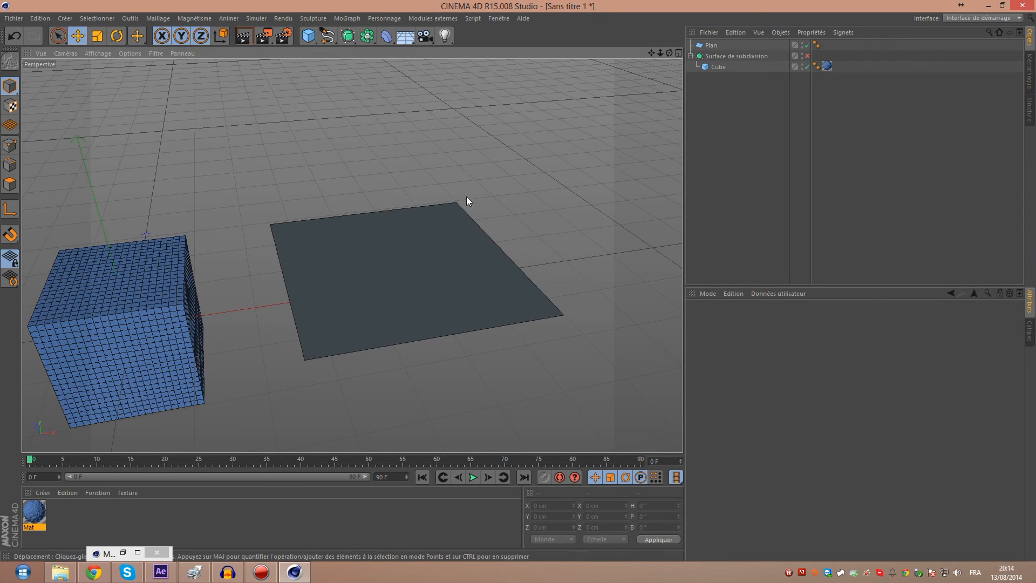
# Delete the Plan object beside the cube and bring the cube into close view
pyautogui.click(242, 35)
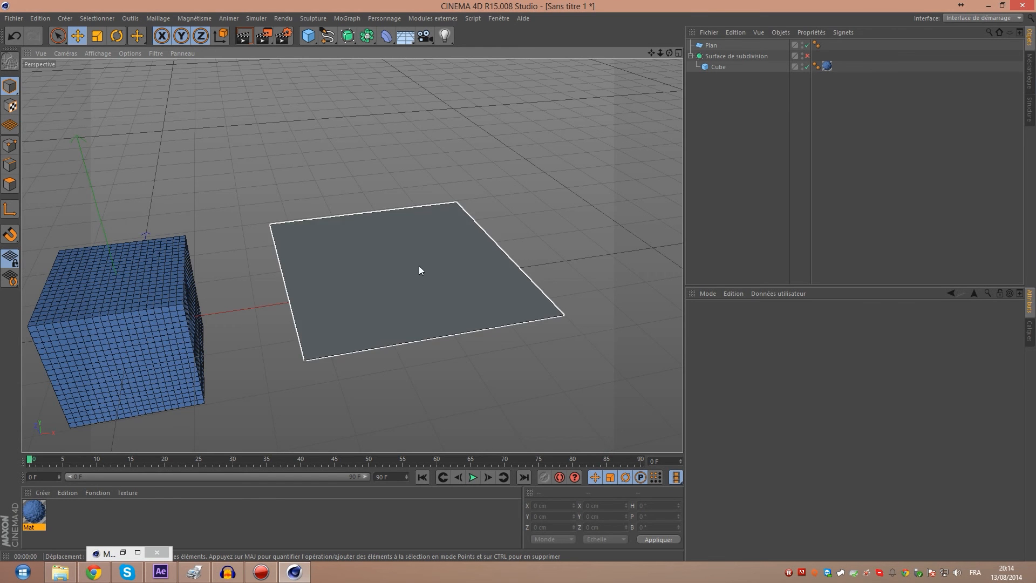
pyautogui.click(419, 266)
pyautogui.moveTo(670, 53); pyautogui.dragTo(738, 47)
pyautogui.press('Delete')
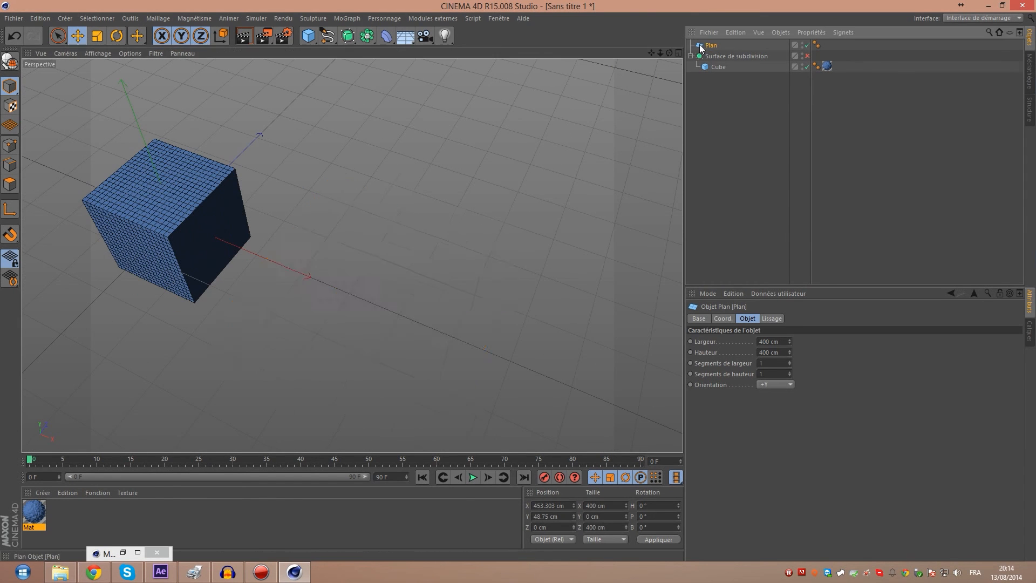
pyautogui.moveTo(670, 53); pyautogui.dragTo(643, 18)
pyautogui.scroll(5, 343, 155)
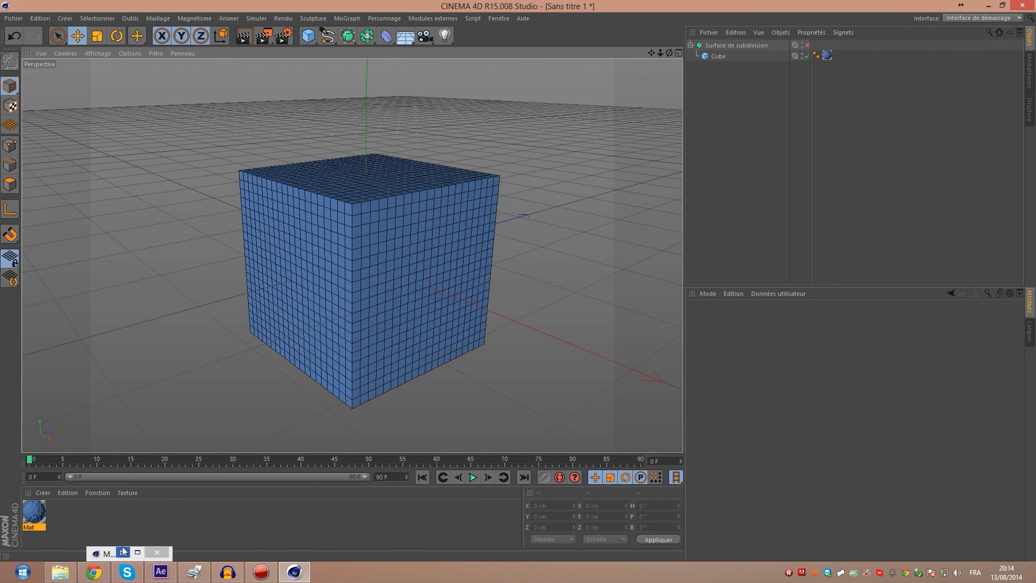
# Reopen the material editor and set Niveau de subdivision under Déplacement sous-polygonal to 2
pyautogui.click(123, 553)
pyautogui.moveTo(672, 125); pyautogui.dragTo(650, 135)
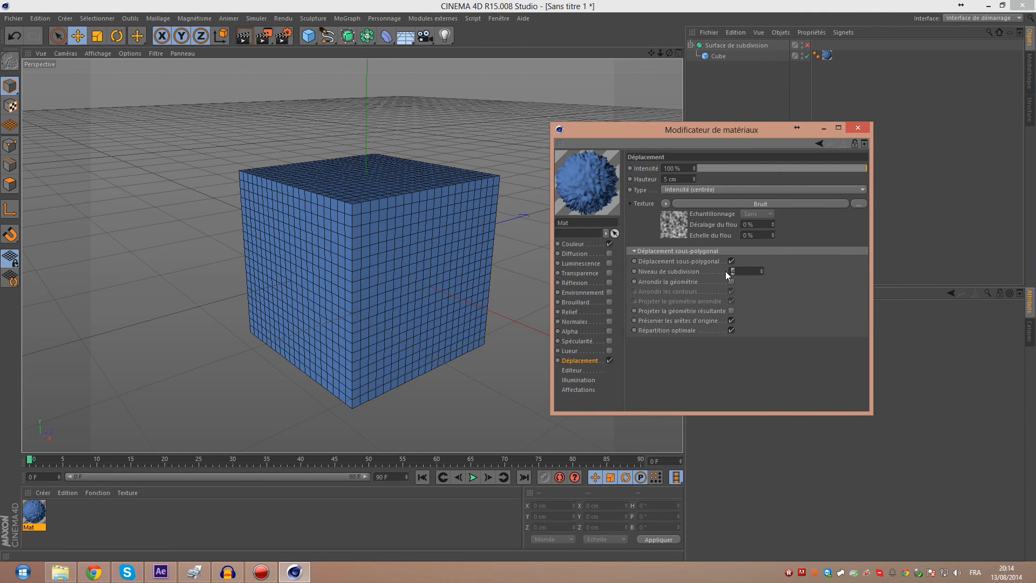
pyautogui.write('2')
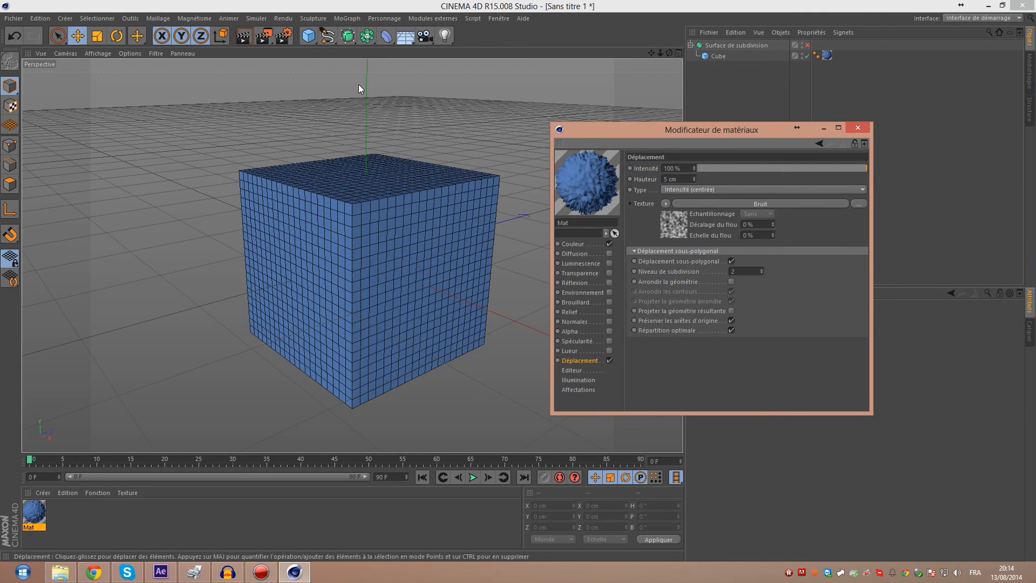
# In the render settings, set Anti-Aliasing to Au mieux and its Niveau min to 2x2
pyautogui.click(284, 36)
pyautogui.click(94, 65)
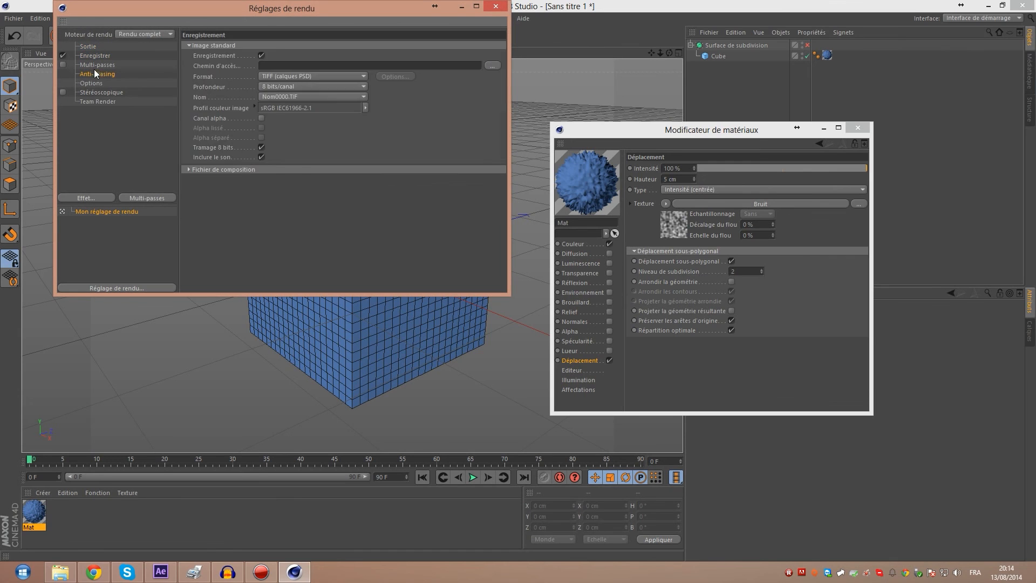
pyautogui.click(95, 74)
pyautogui.click(296, 46)
pyautogui.click(300, 79)
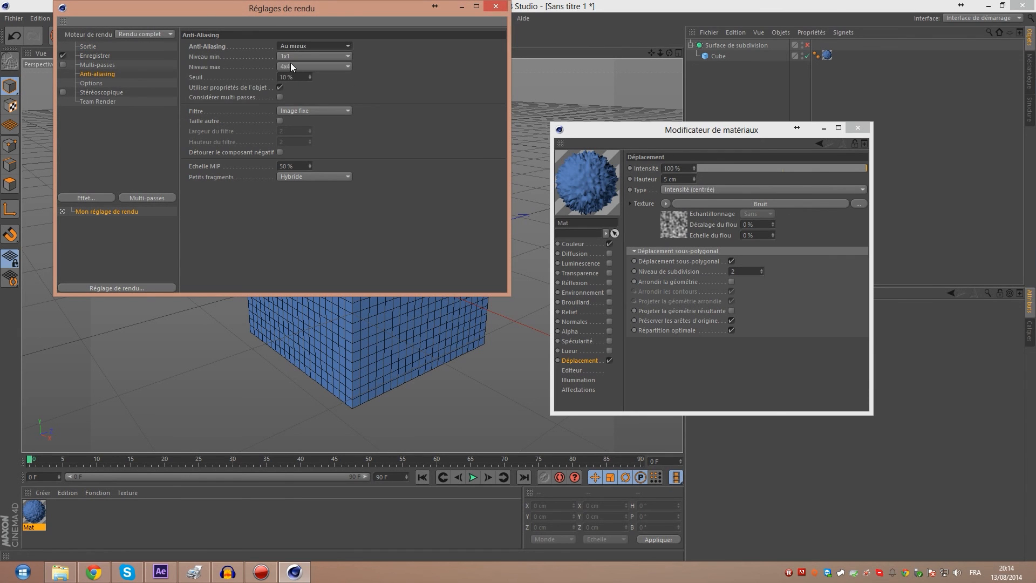
pyautogui.click(285, 56)
pyautogui.click(290, 78)
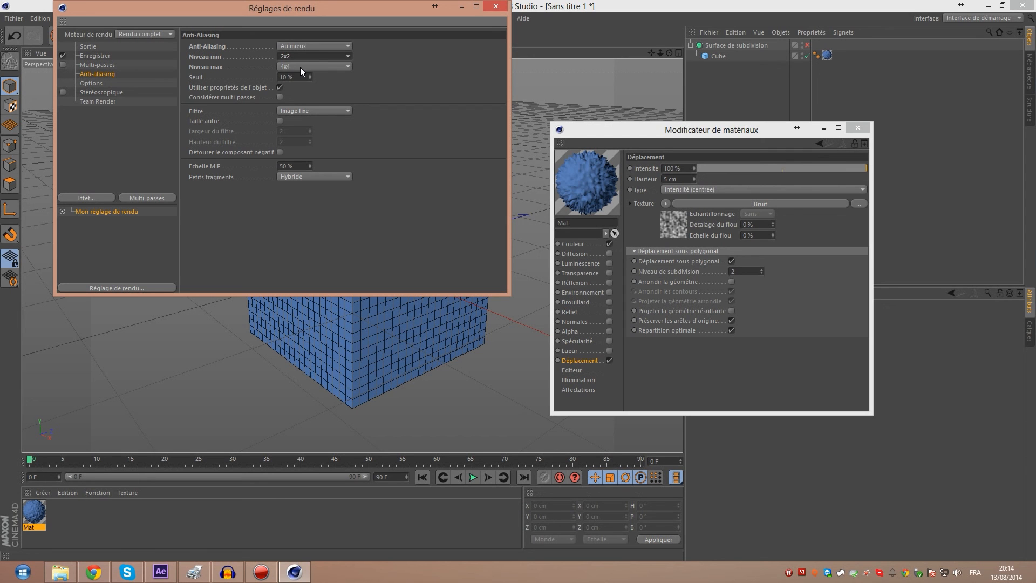
pyautogui.moveTo(324, 7); pyautogui.dragTo(783, 77)
pyautogui.click(382, 260)
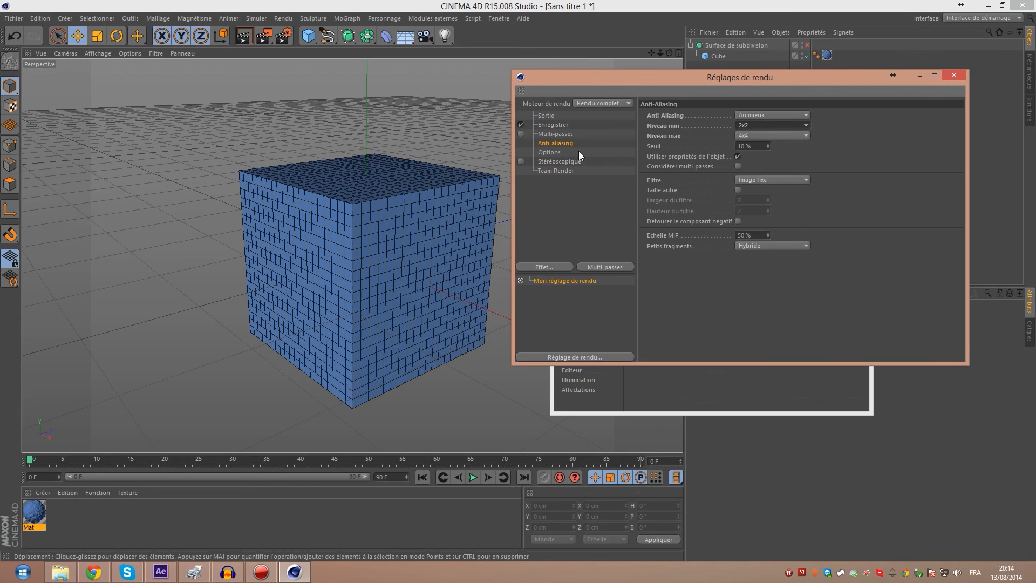
# Set both the Niveau min and the Niveau max of the anti-aliasing to 1x1
pyautogui.moveTo(679, 82); pyautogui.dragTo(568, 86)
pyautogui.click(635, 129)
pyautogui.click(638, 140)
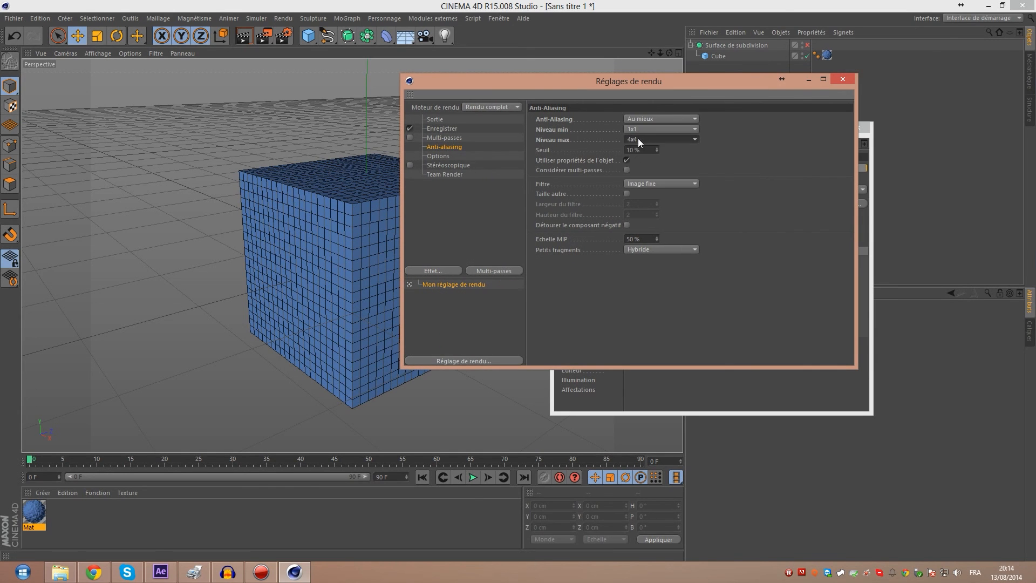
pyautogui.click(638, 139)
pyautogui.click(639, 151)
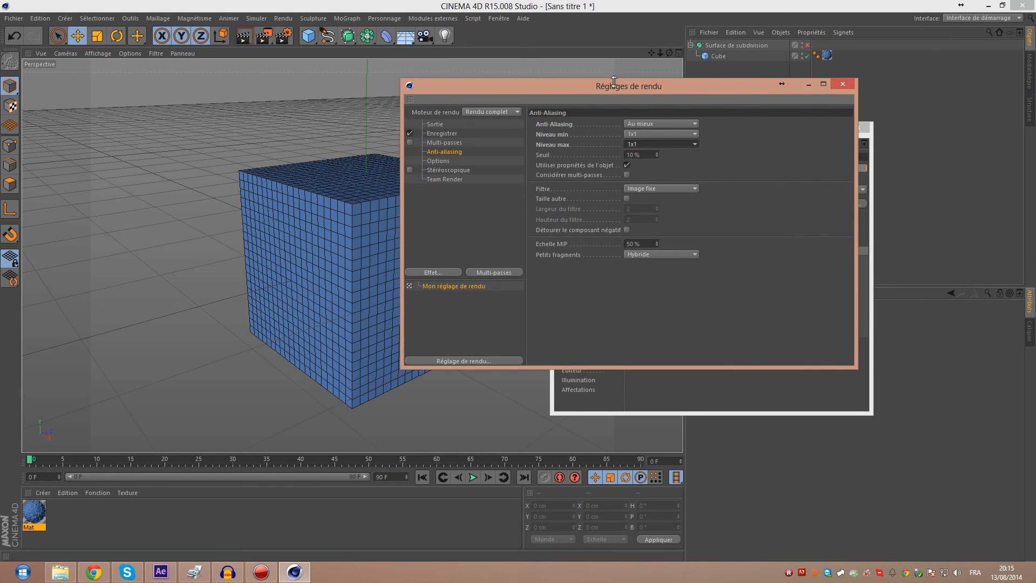
# Set the anti-aliasing Niveau max to 2x2 and close the render settings
pyautogui.moveTo(617, 82); pyautogui.dragTo(685, 78)
pyautogui.click(707, 133)
pyautogui.click(717, 155)
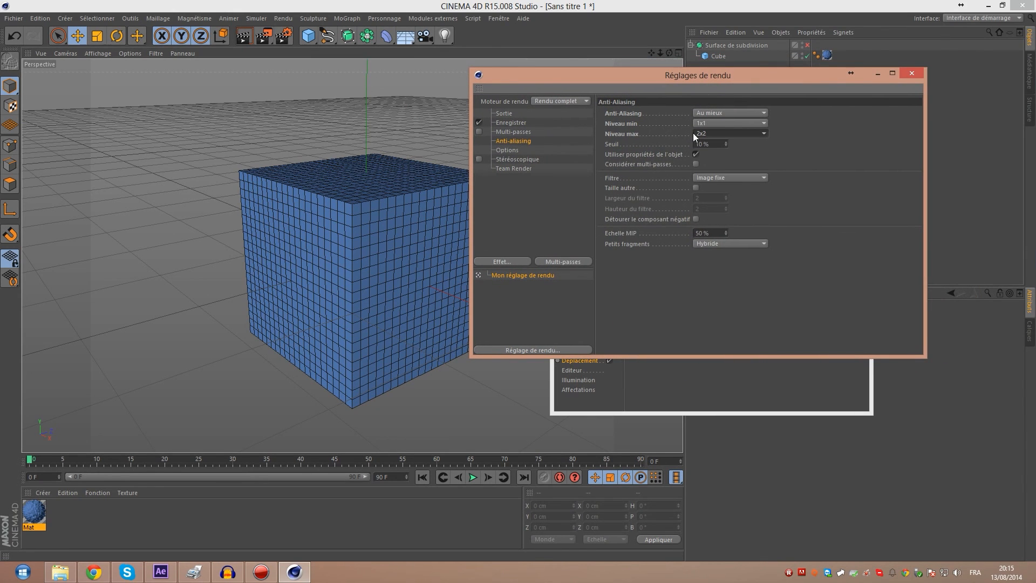
pyautogui.click(705, 142)
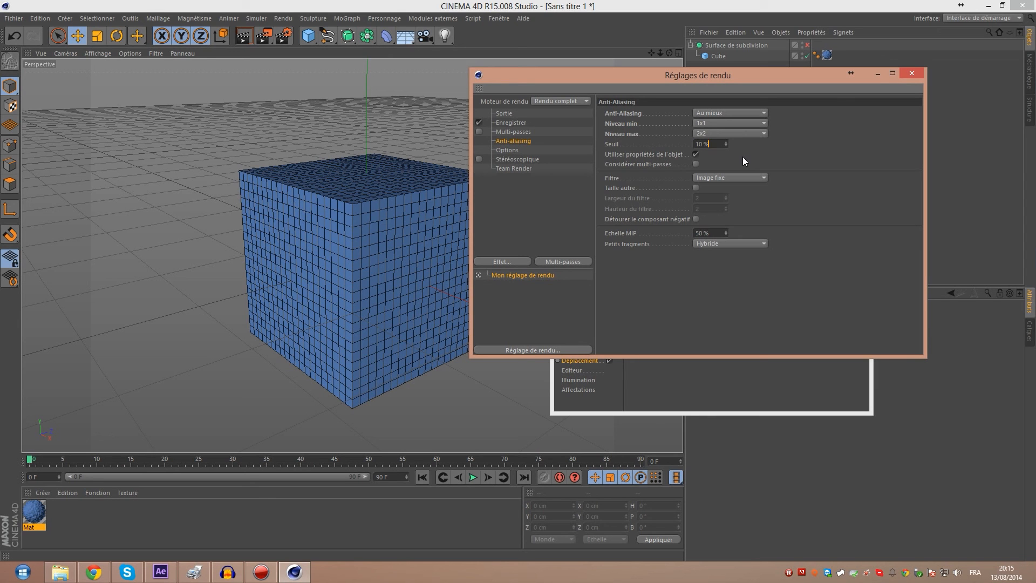
pyautogui.click(912, 73)
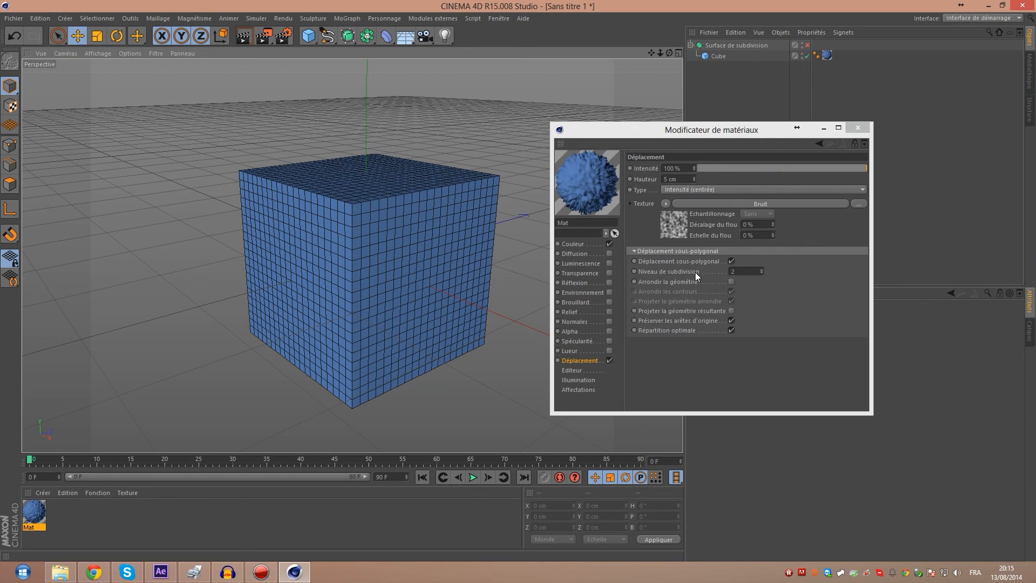
# Render the cube with Déplacement sous-polygonal on, off and on again to compare the surface relief
pyautogui.moveTo(670, 147); pyautogui.dragTo(679, 145)
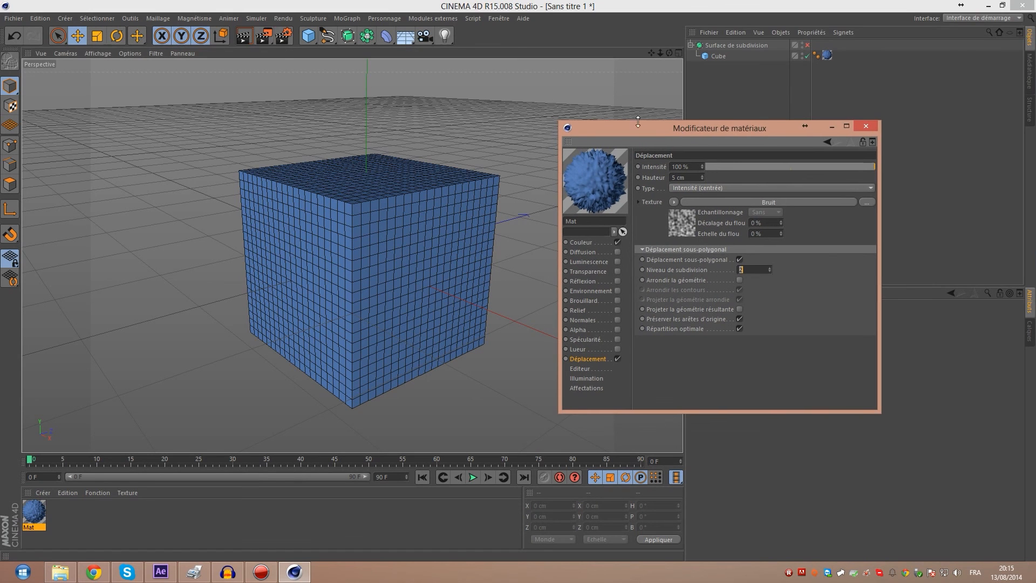
pyautogui.click(246, 36)
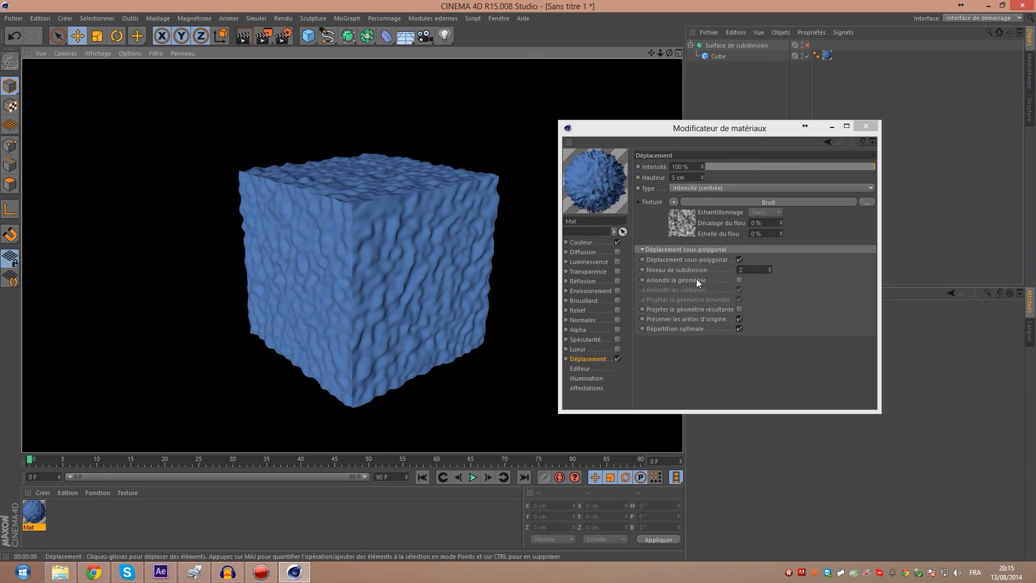
pyautogui.click(739, 259)
pyautogui.click(244, 36)
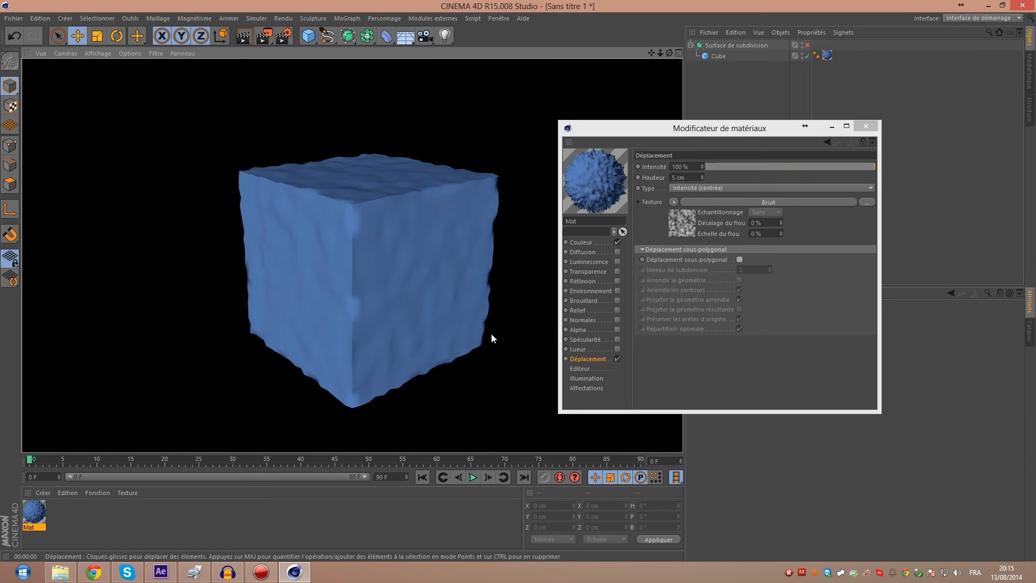
pyautogui.click(739, 259)
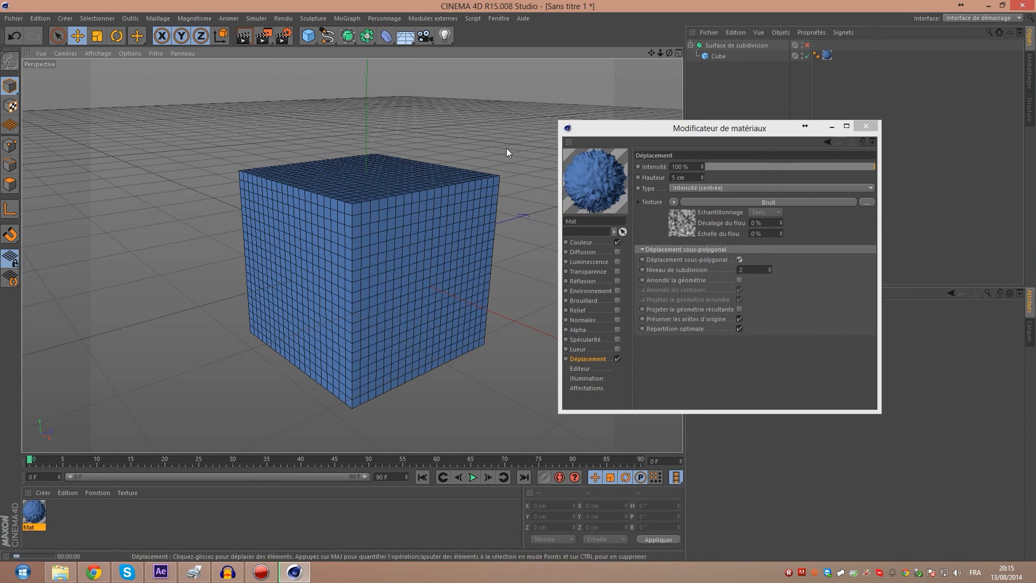
pyautogui.hotkey('ctrl', 'r')
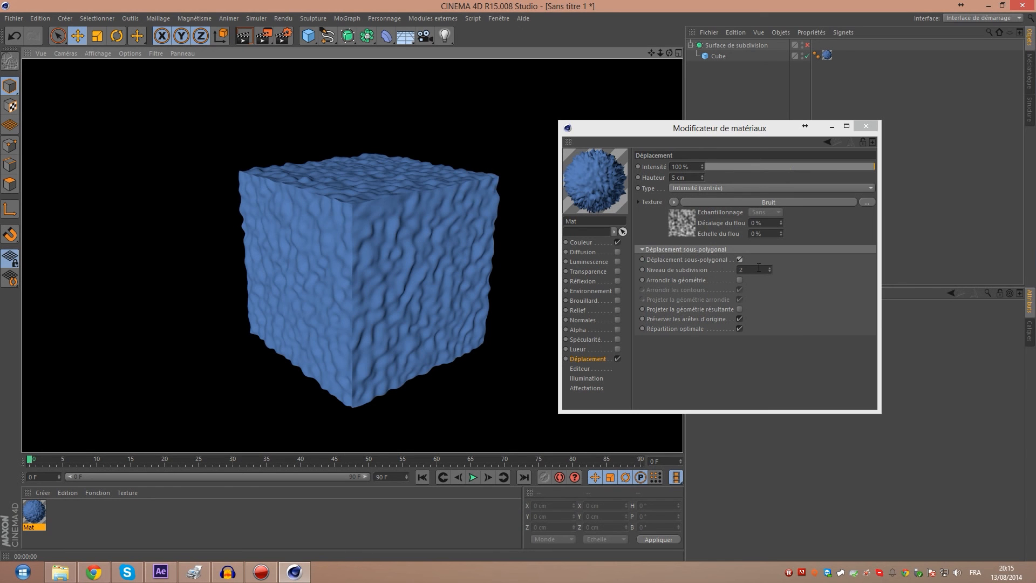
# Set Niveau de subdivision to 4 and render the cube
pyautogui.moveTo(759, 268); pyautogui.dragTo(718, 269)
pyautogui.write('4')
pyautogui.press('Return')
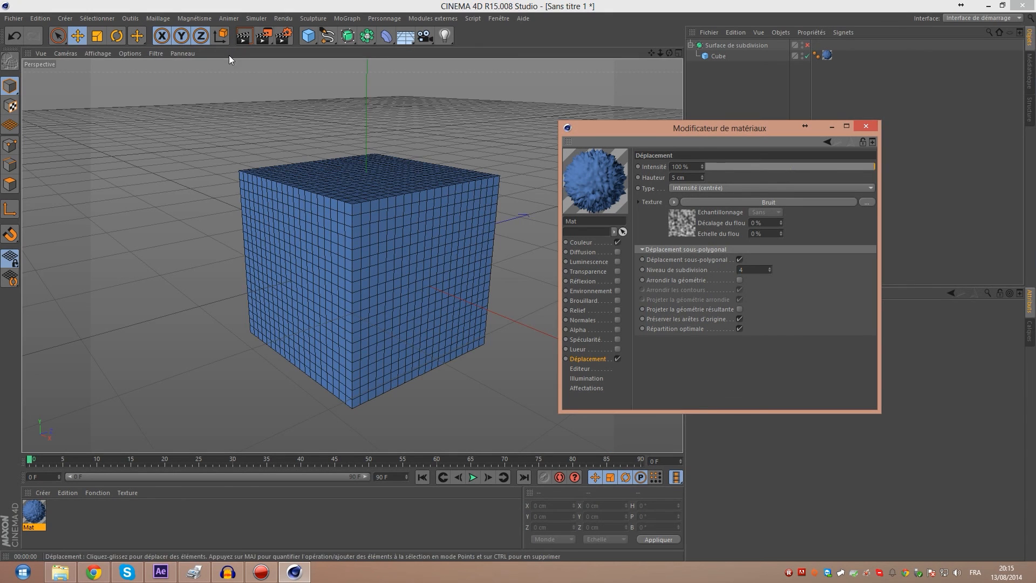
pyautogui.hotkey('ctrl', 'r')
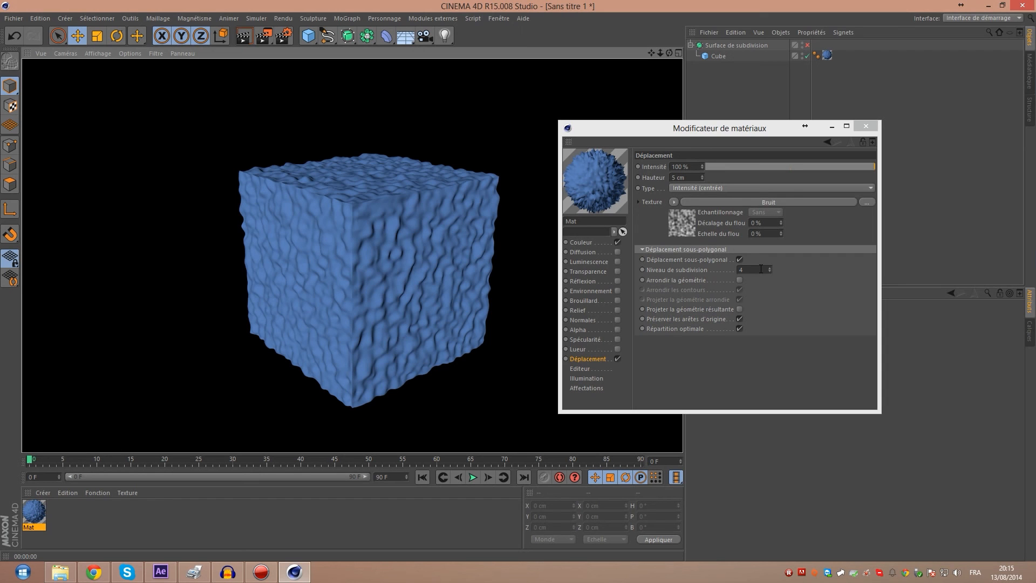
# Set Niveau de subdivision to 8 and render the whole cube in the viewport
pyautogui.click(453, 295)
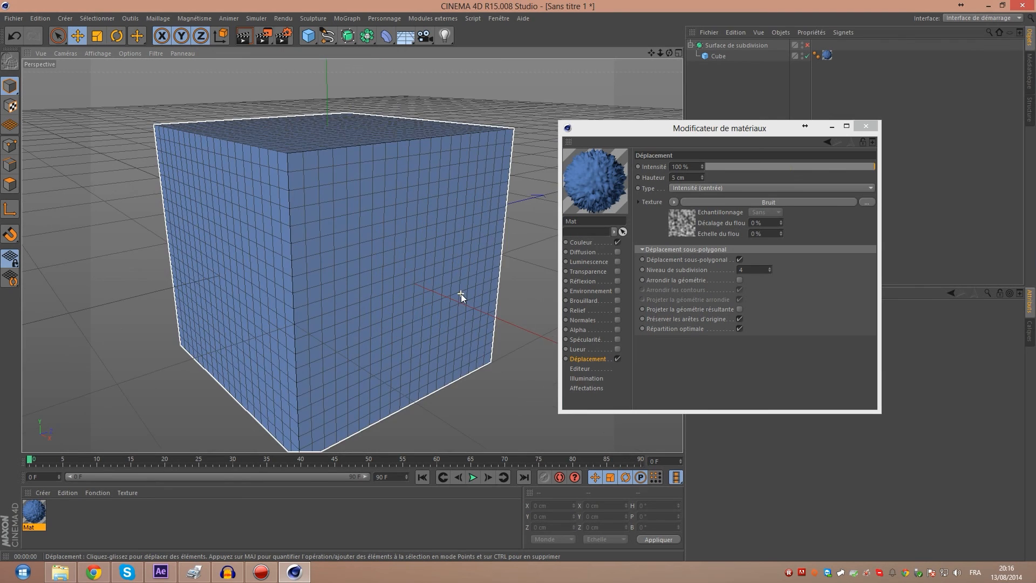
pyautogui.click(343, 227)
pyautogui.doubleClick(755, 269)
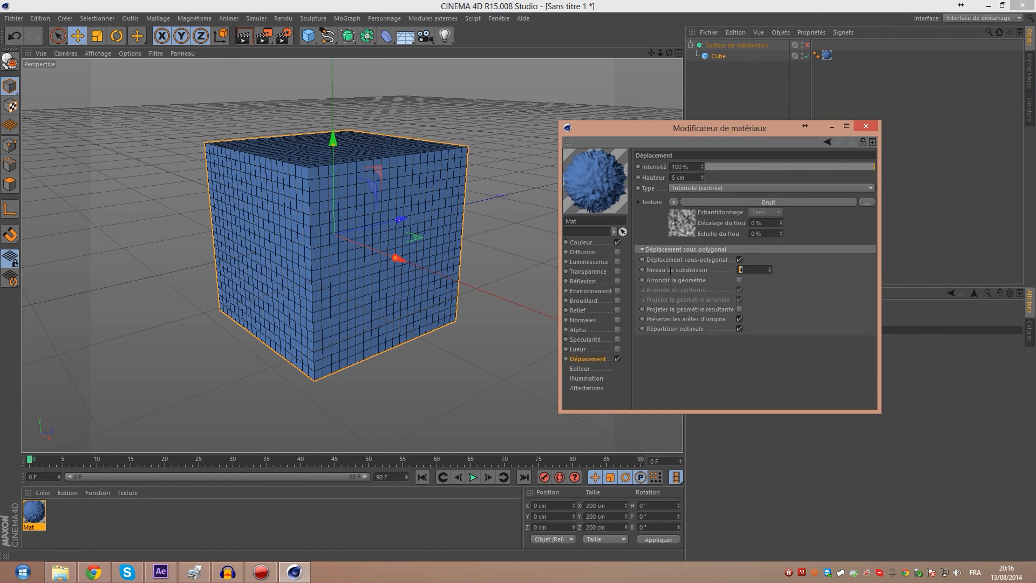
pyautogui.write('8')
pyautogui.press('Return')
pyautogui.click(245, 35)
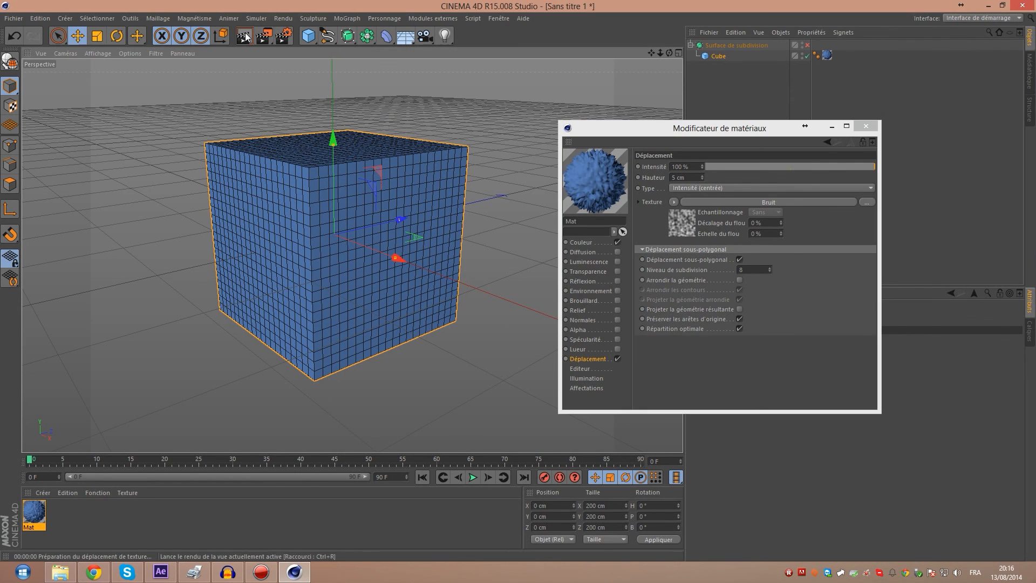
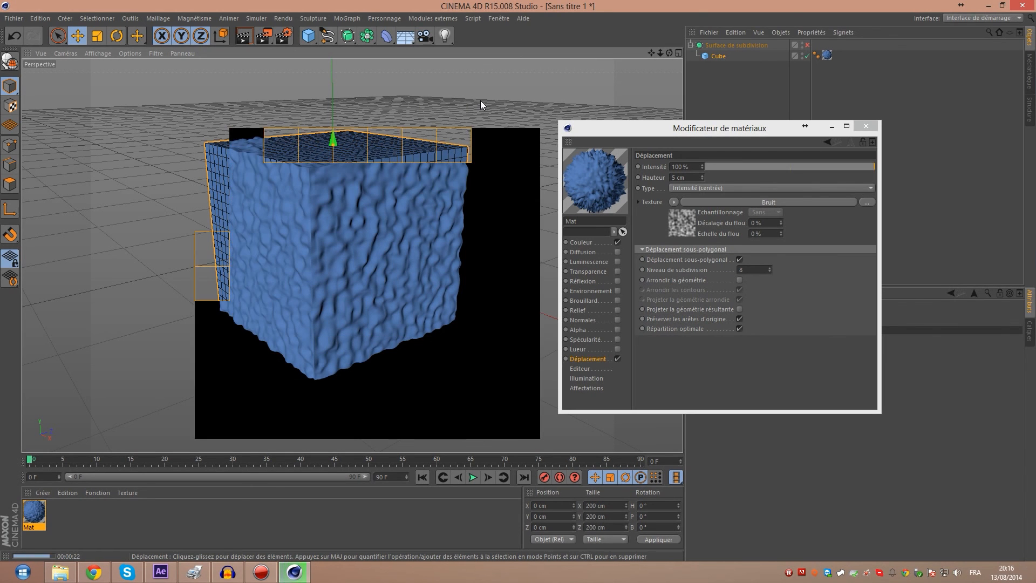
# Set Niveau de subdivision to 2 and render the cube again
pyautogui.click(755, 269)
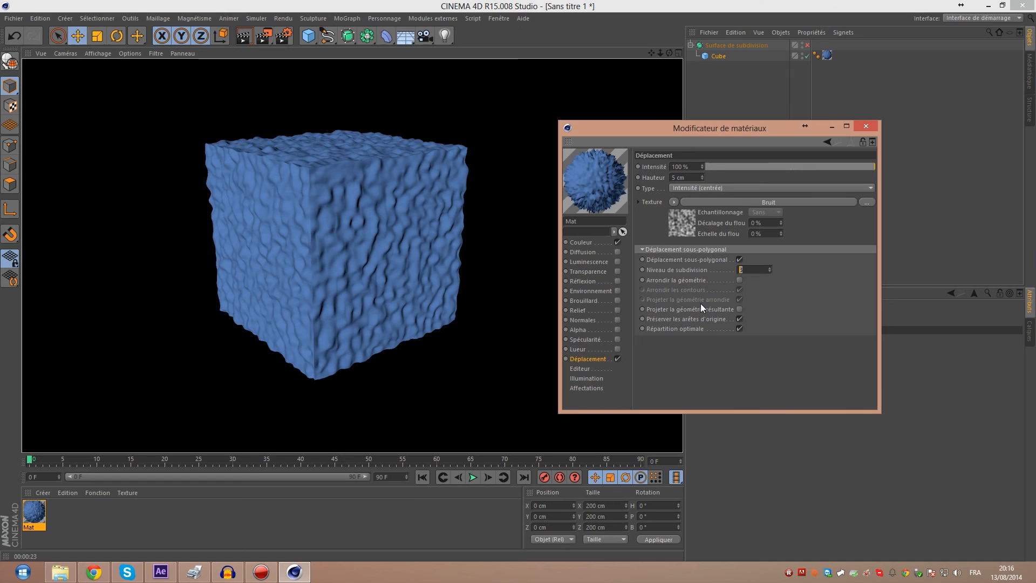
pyautogui.write('2')
pyautogui.click(909, 336)
pyautogui.click(808, 326)
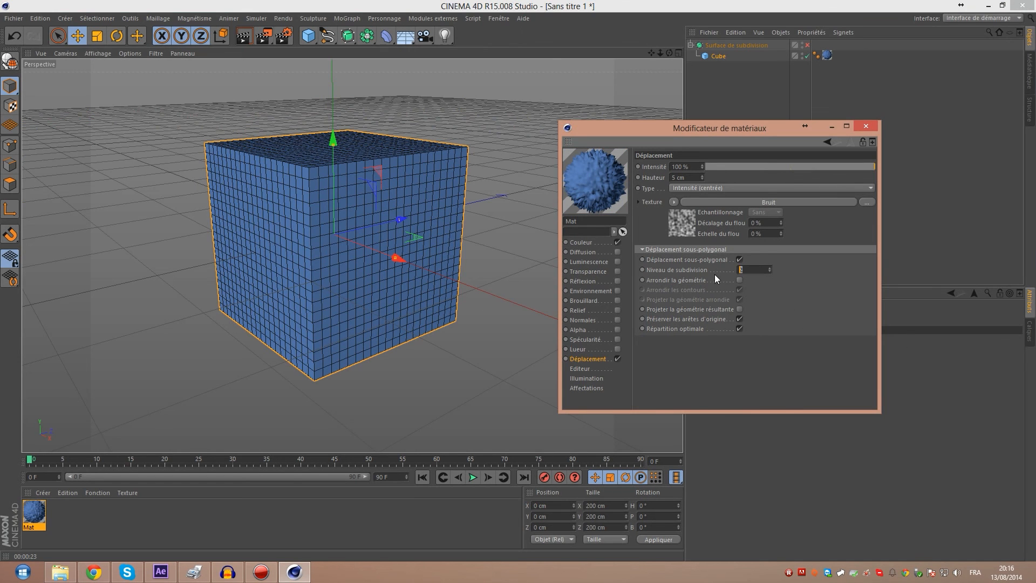
pyautogui.doubleClick(745, 270)
pyautogui.click(244, 36)
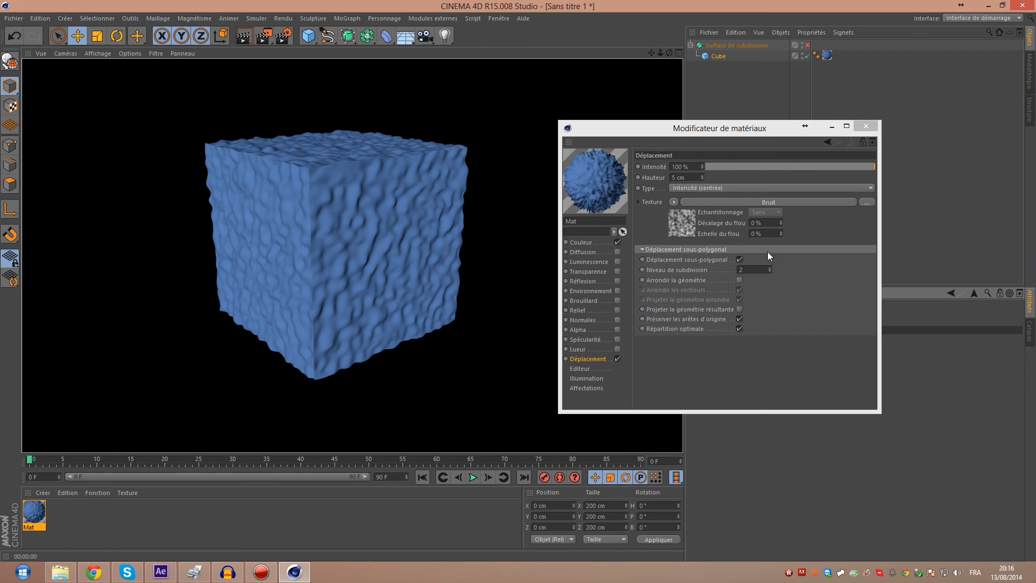
# Set Niveau de subdivision to 3 and render the cube
pyautogui.moveTo(758, 269); pyautogui.dragTo(552, 268)
pyautogui.write('3')
pyautogui.press('Return')
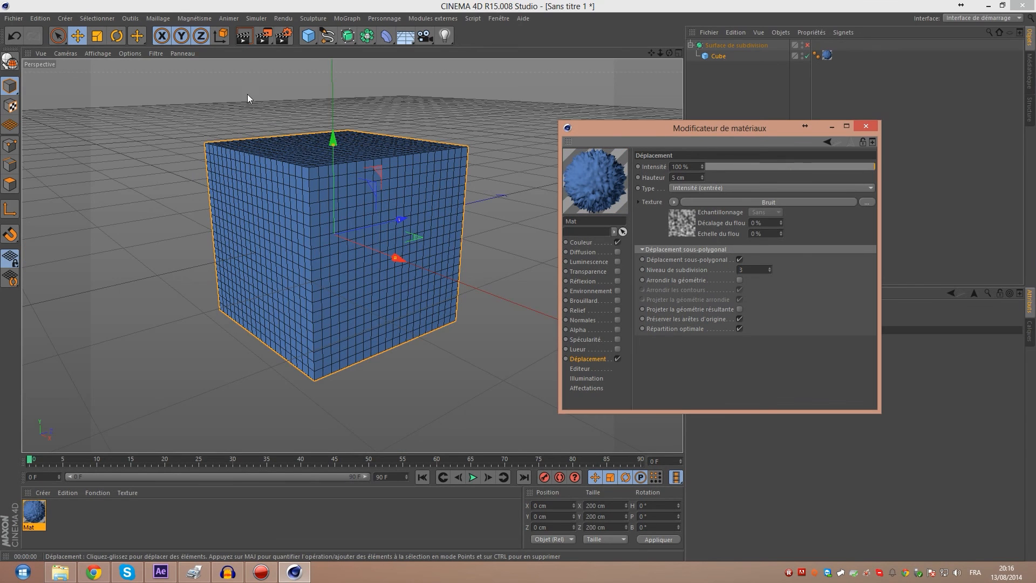
pyautogui.click(241, 42)
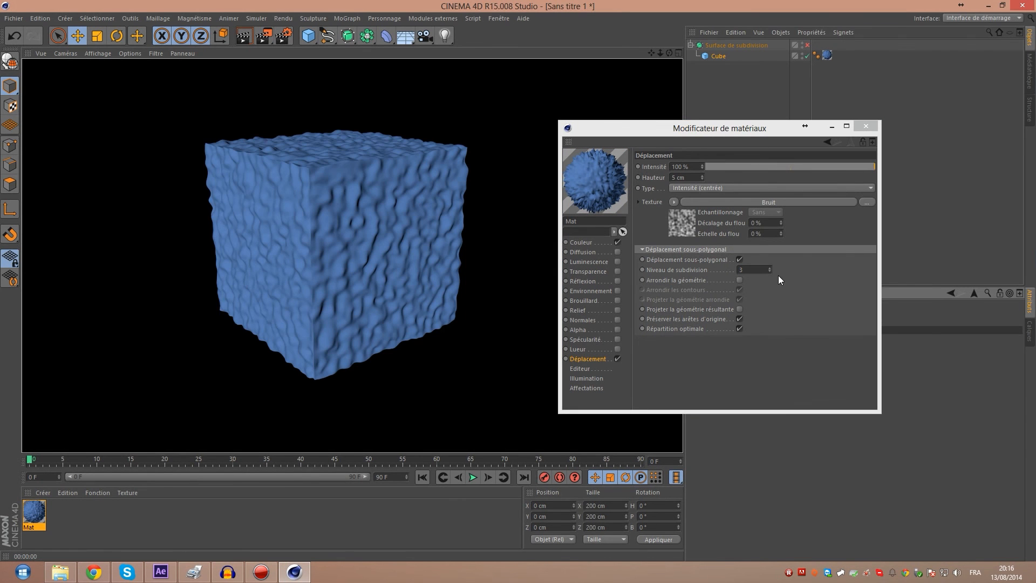
# Lower Niveau de subdivision to 2, raise it back to 3 and render the cube for comparison
pyautogui.click(753, 270)
pyautogui.write('2')
pyautogui.press('Return')
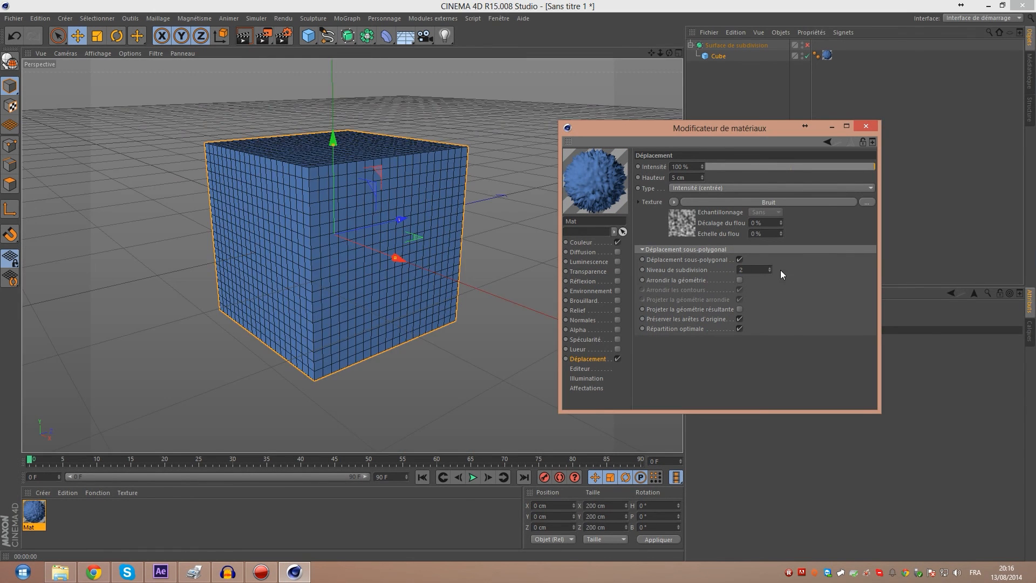
pyautogui.click(770, 268)
pyautogui.click(243, 36)
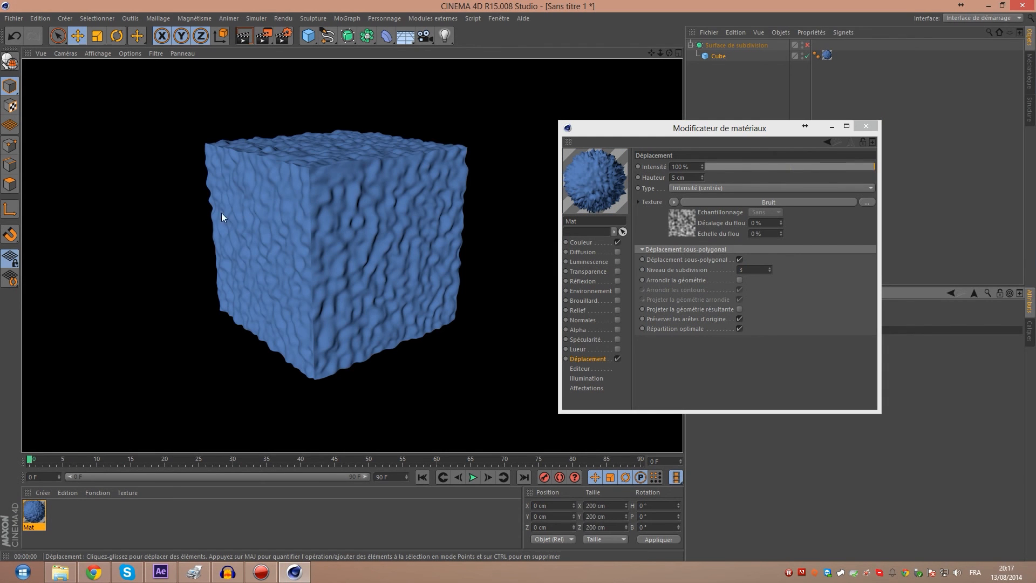
# Render a close-up of the displaced cube along its vertical edge and shaded side face
pyautogui.scroll(6, 343, 209)
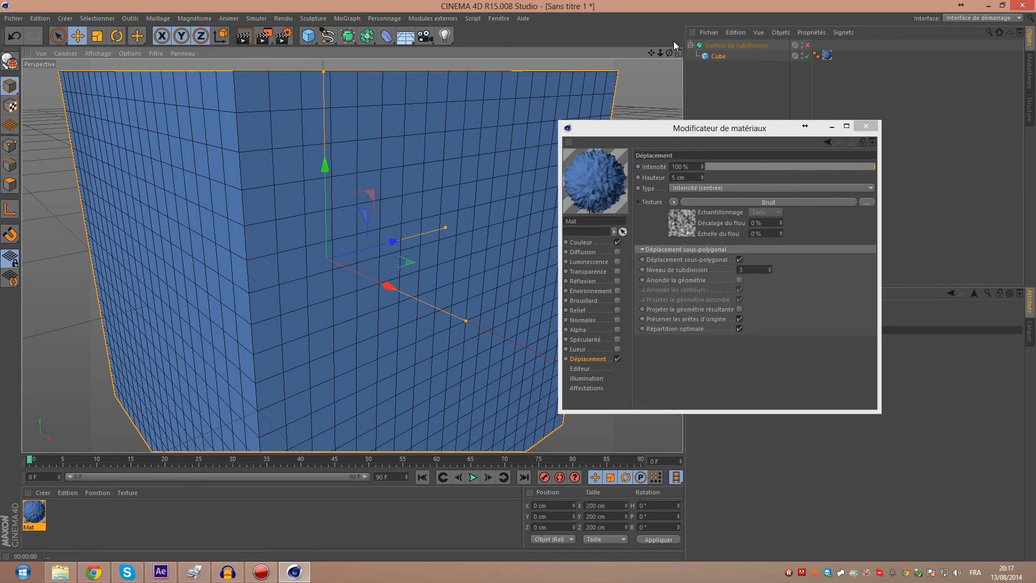
pyautogui.keyDown('alt'); pyautogui.moveTo(352, 256); pyautogui.dragTo(419, 246); pyautogui.keyUp('alt')
pyautogui.scroll(3, 420, 247)
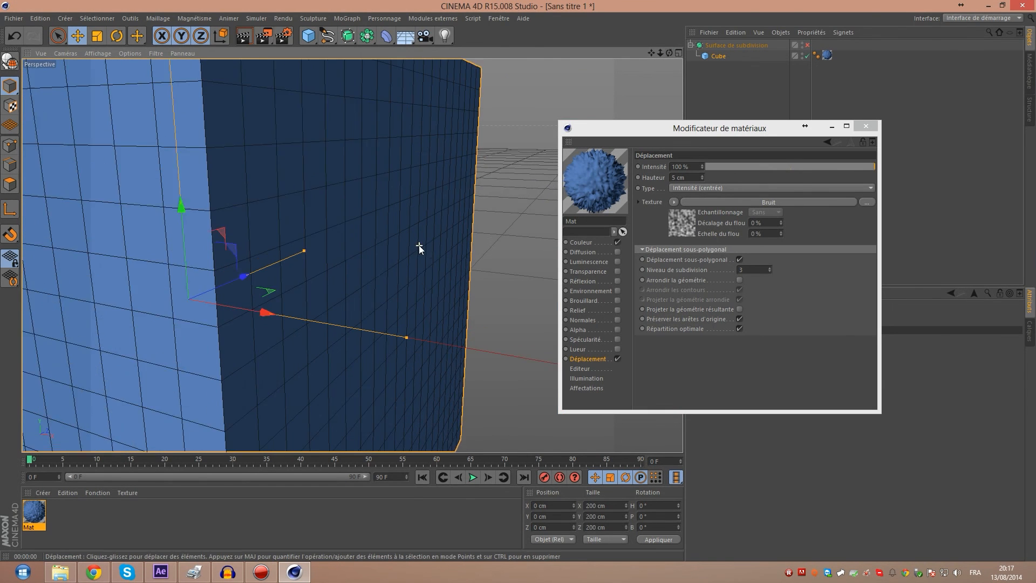
pyautogui.click(250, 39)
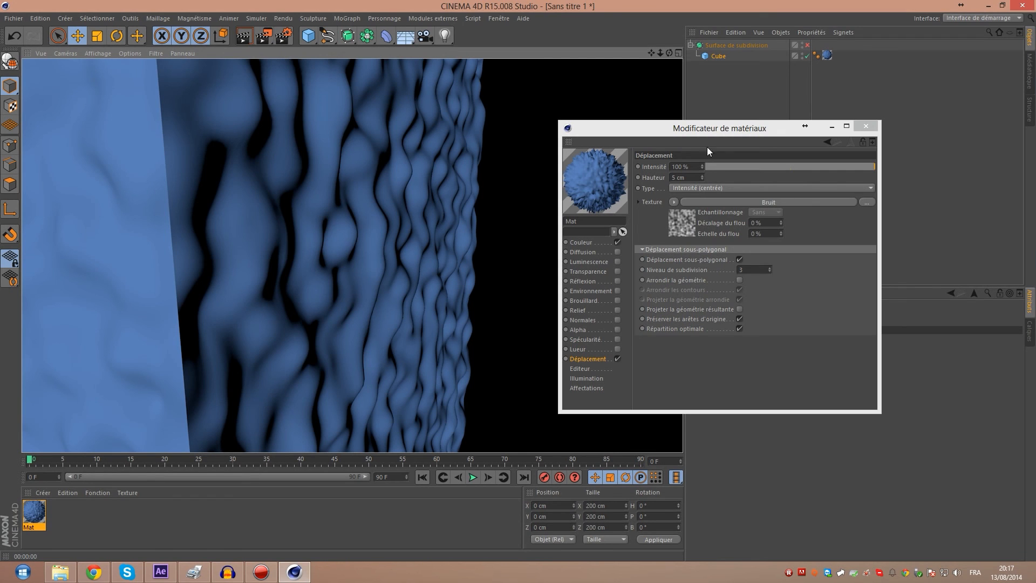
# Enable the Surface de subdivision object above the cube and render the view
pyautogui.click(788, 45)
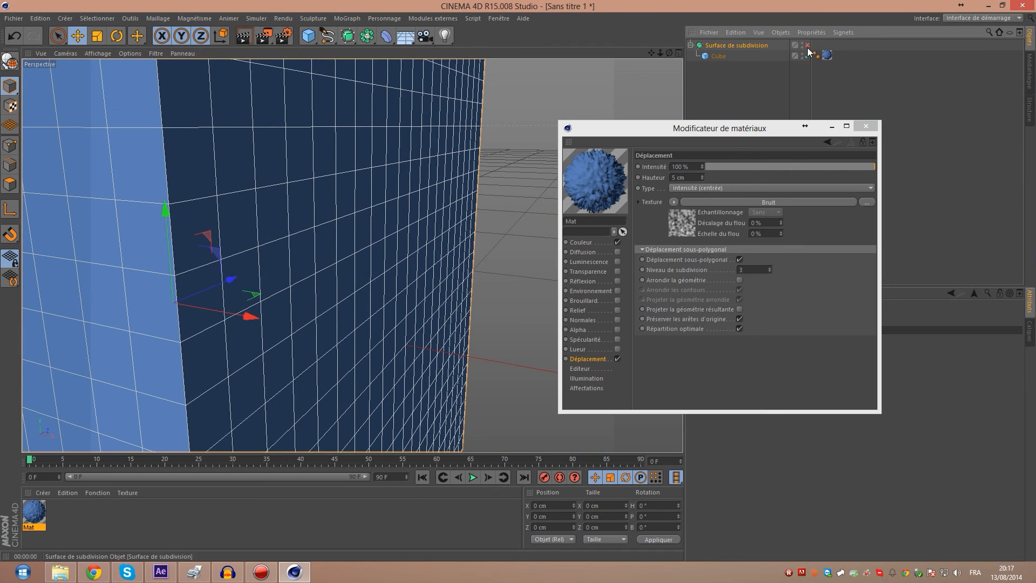
pyautogui.click(831, 126)
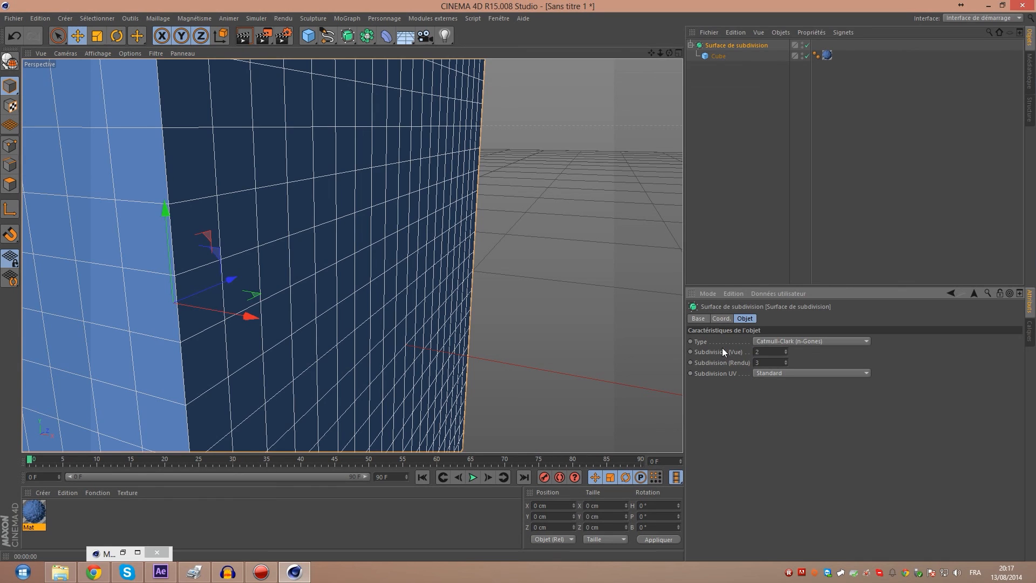
pyautogui.press('Return')
pyautogui.hotkey('ctrl', 'r')
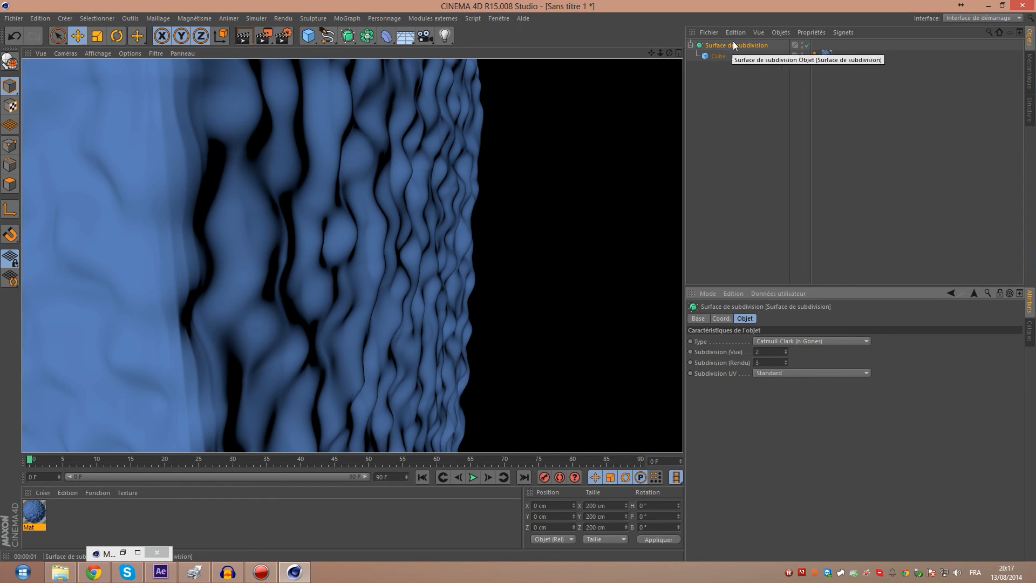
# Disable the Surface de subdivision object above the cube
pyautogui.click(123, 552)
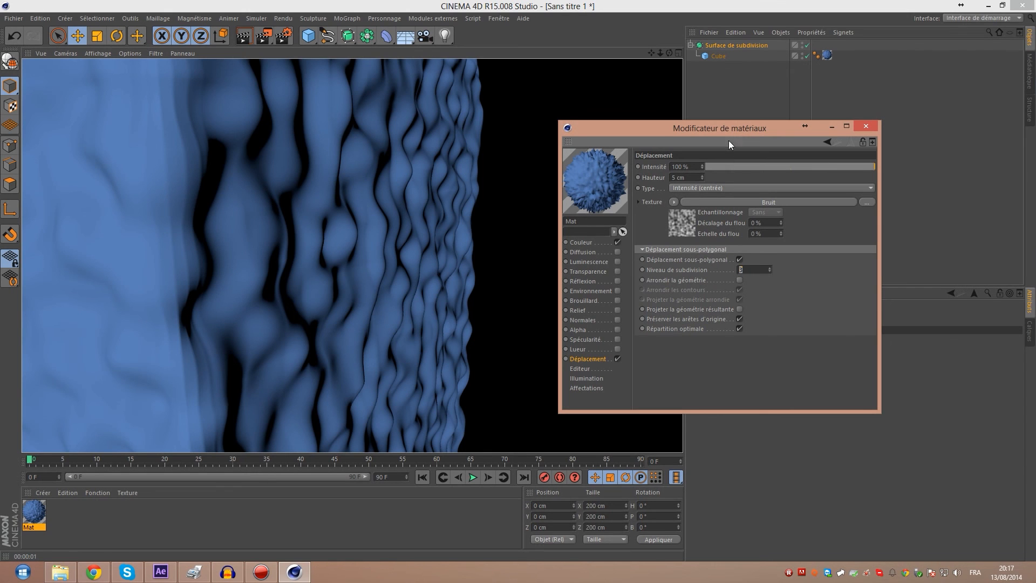
pyautogui.moveTo(728, 130); pyautogui.dragTo(342, 146)
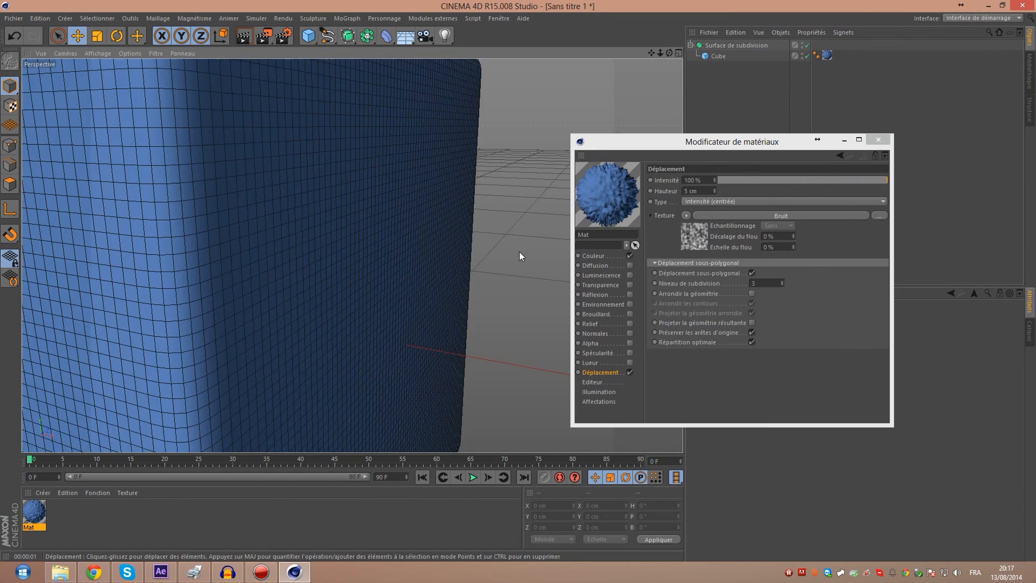
pyautogui.scroll(-8, 430, 211)
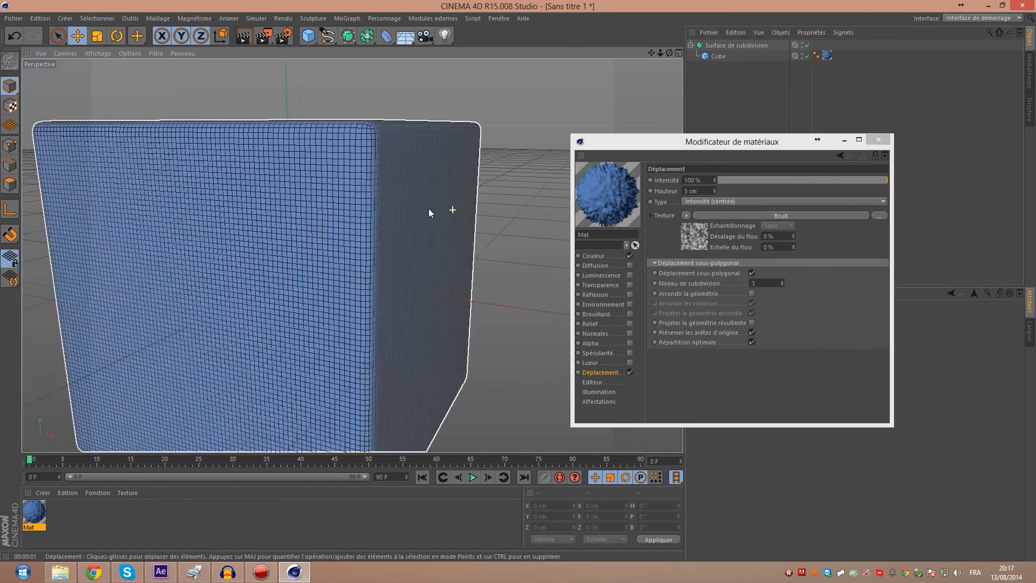
pyautogui.click(842, 140)
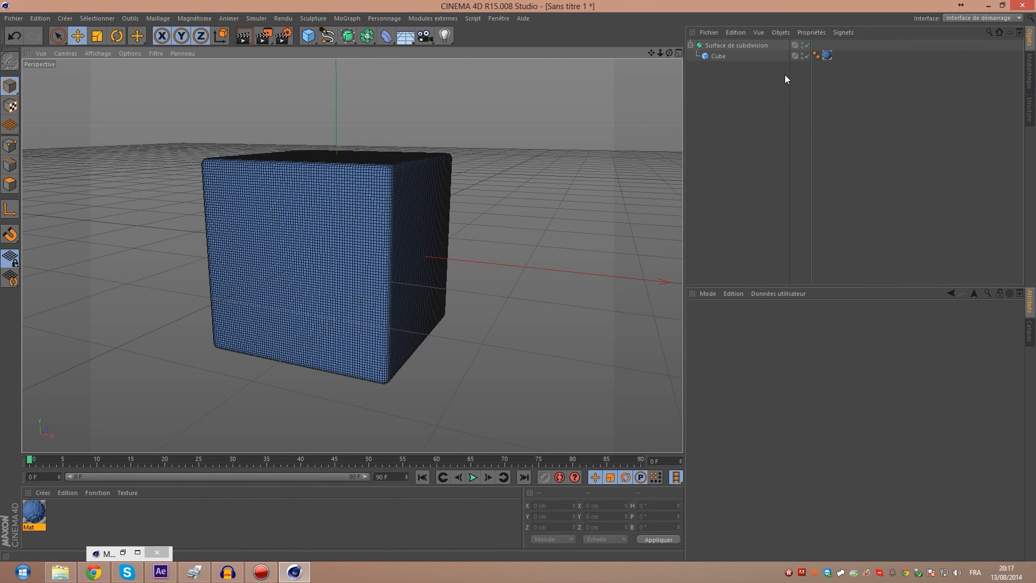
pyautogui.click(807, 45)
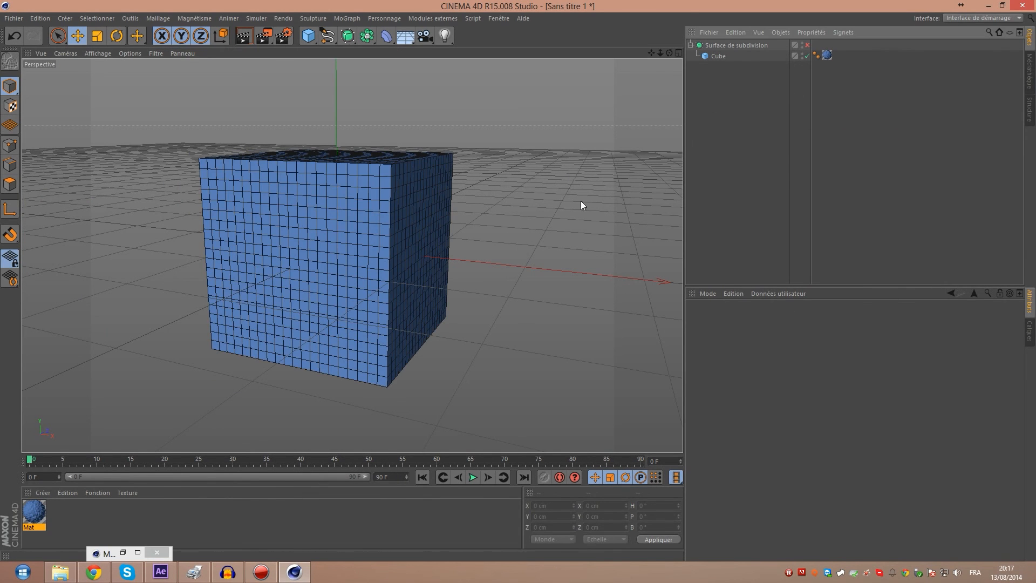
# Set the Niveau de subdivision of the Mat material's sub-polygon displacement to 2
pyautogui.scroll(-2, 393, 259)
pyautogui.click(123, 552)
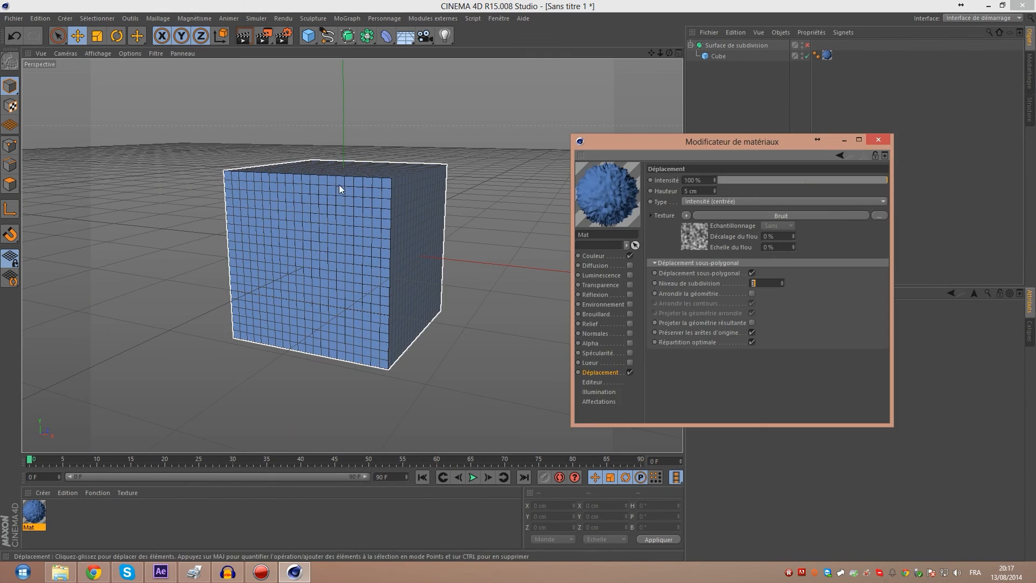
pyautogui.moveTo(644, 142); pyautogui.dragTo(620, 130)
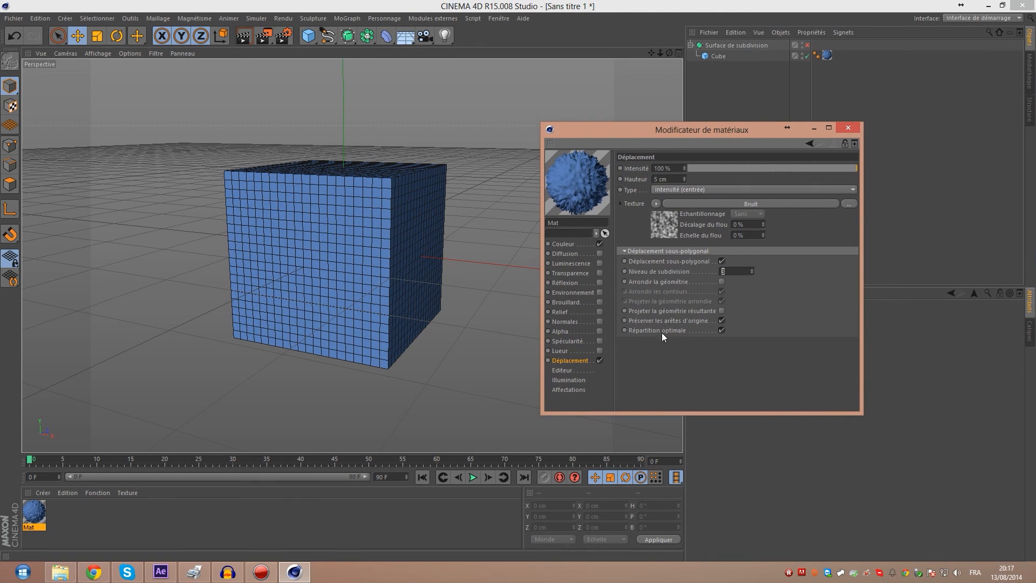
pyautogui.write('2')
pyautogui.press('Return')
pyautogui.moveTo(670, 52); pyautogui.dragTo(664, 56)
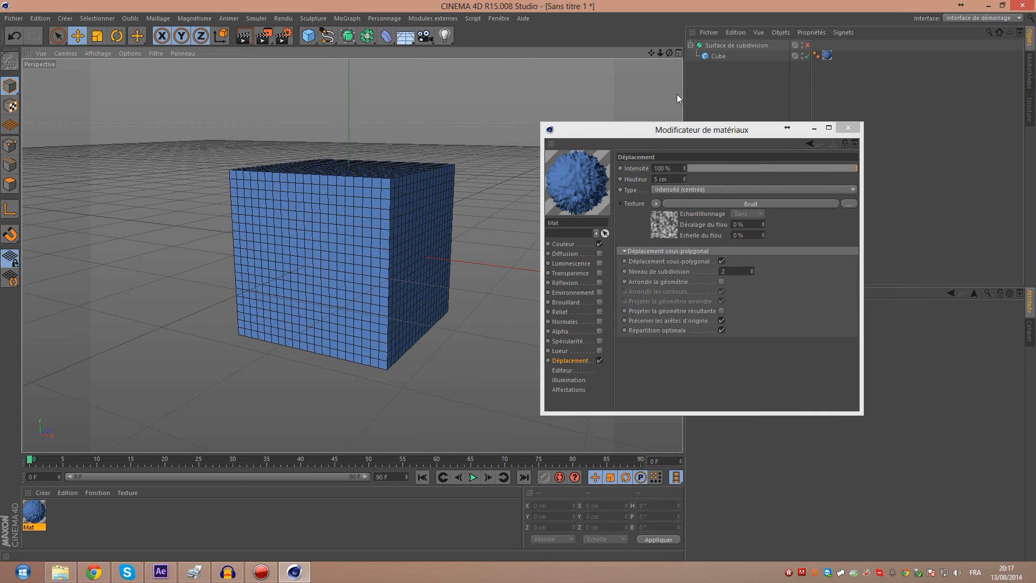
# Set the material's sub-polygon displacement Niveau de subdivision to 4 and render a close view of the cube's corner
pyautogui.moveTo(741, 272); pyautogui.dragTo(587, 261)
pyautogui.write('4')
pyautogui.press('Return')
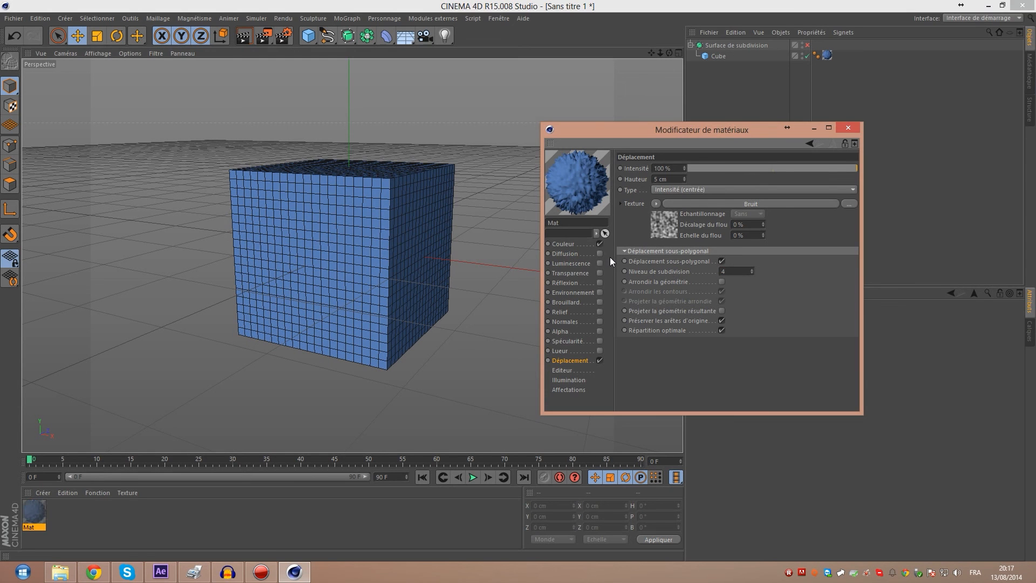
pyautogui.scroll(6, 346, 238)
pyautogui.scroll(4, 528, 191)
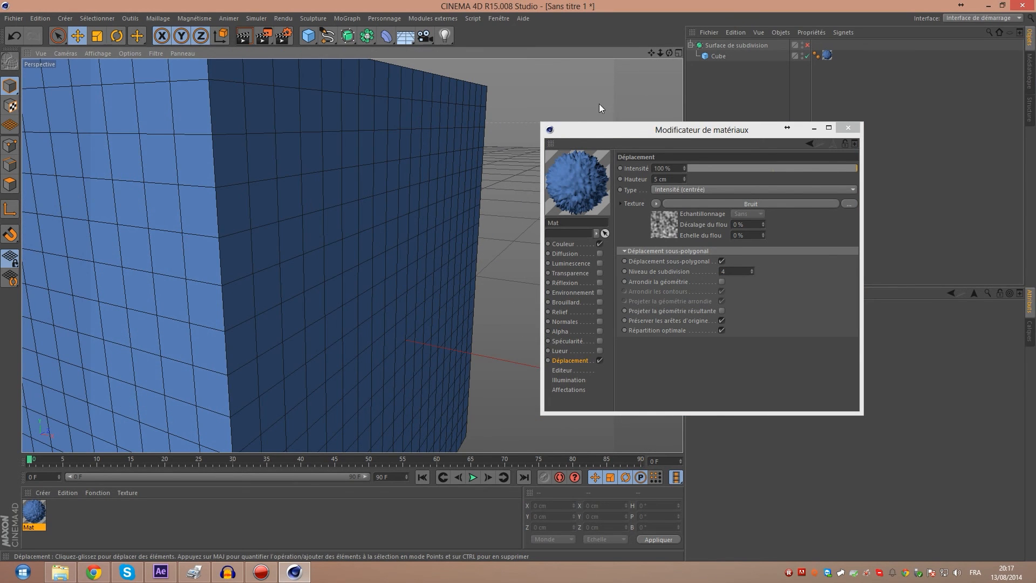
pyautogui.moveTo(670, 53); pyautogui.dragTo(667, 54)
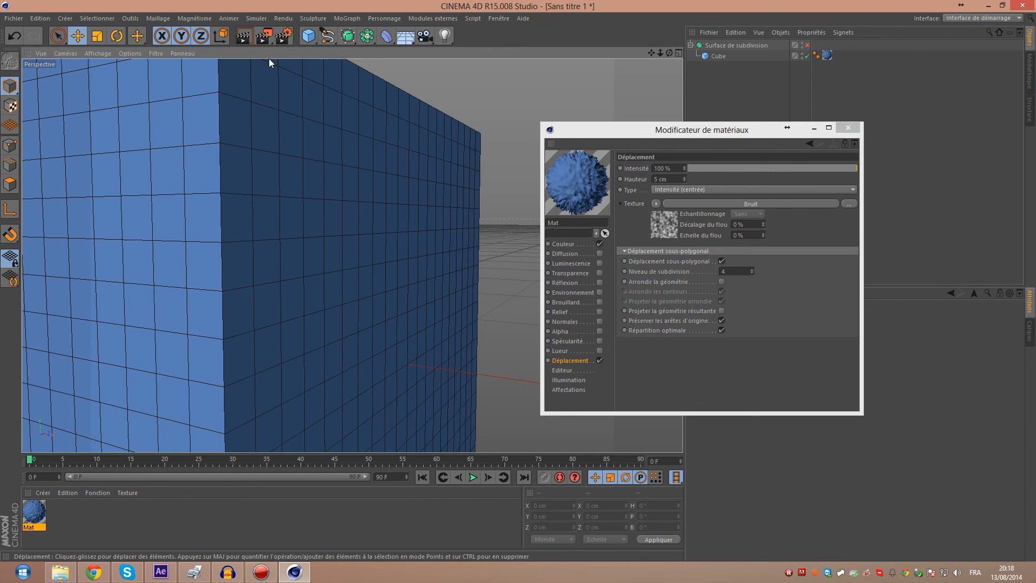
pyautogui.click(243, 36)
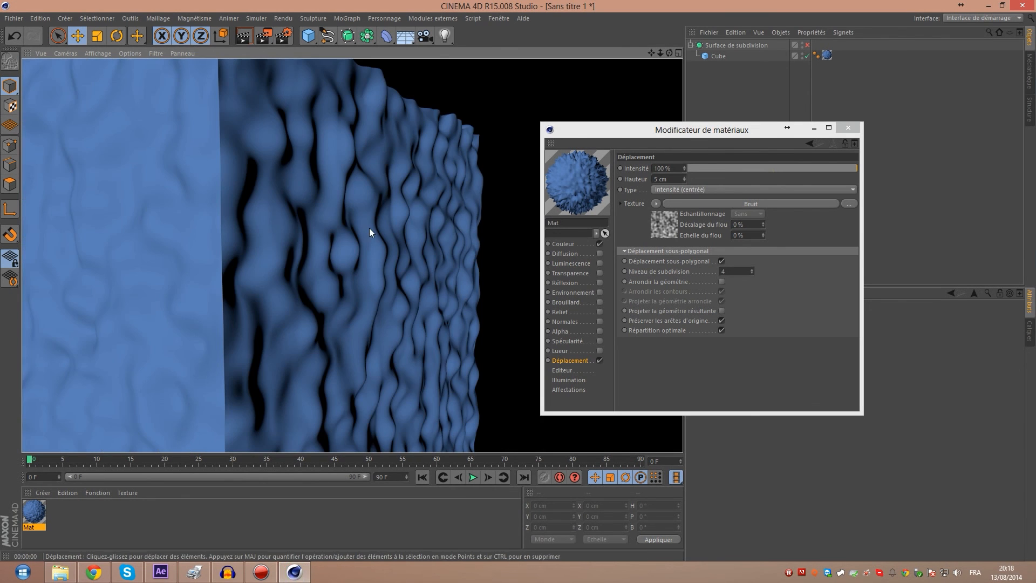
# Raise the displacement's Niveau de subdivision to 6 and render the close-up again
pyautogui.click(735, 271)
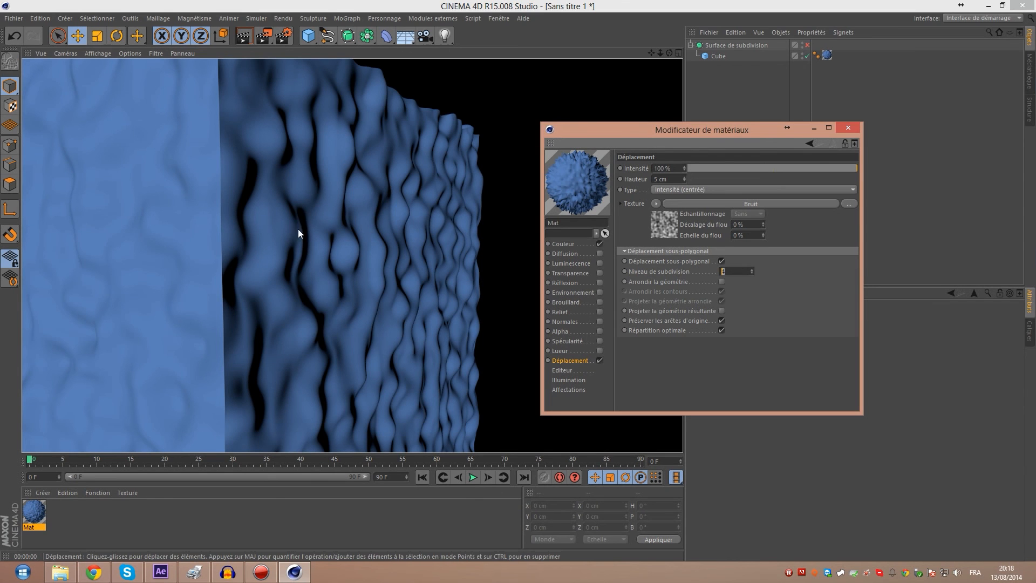
pyautogui.write('6')
pyautogui.press('Return')
pyautogui.click(244, 42)
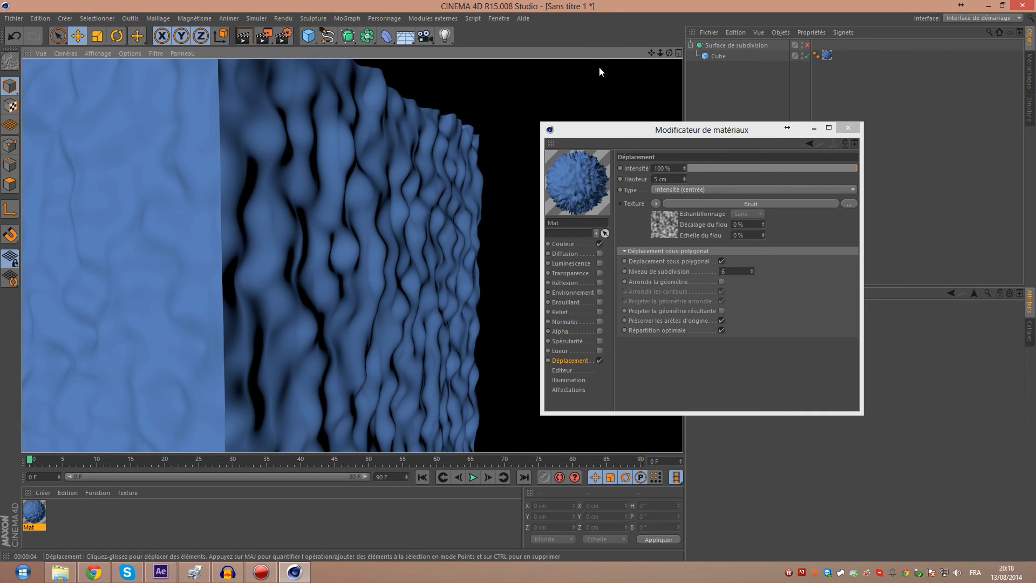
# Set the displacement's Niveau de subdivision to 3 and render the whole cube
pyautogui.moveTo(651, 52); pyautogui.dragTo(821, 45)
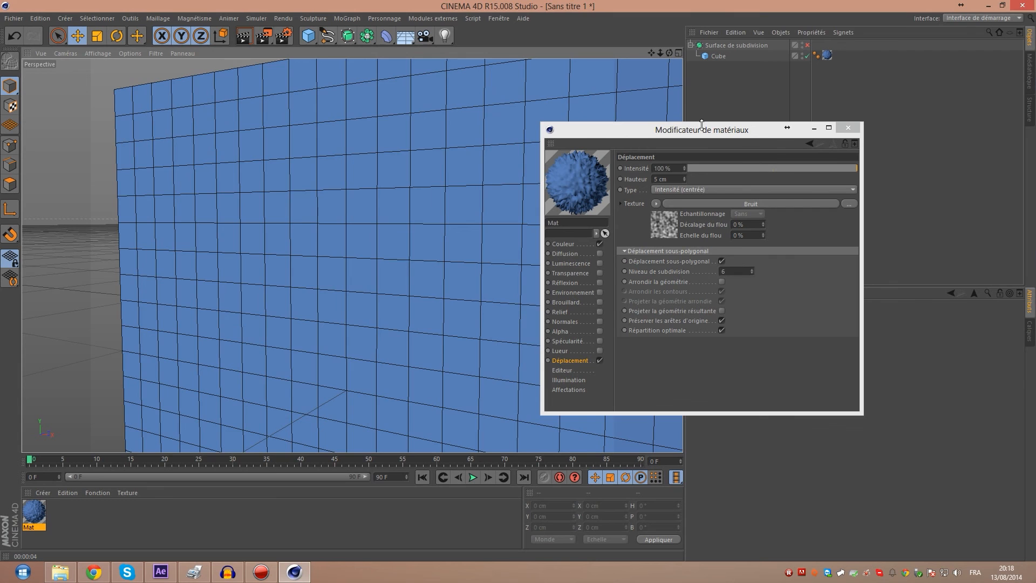
pyautogui.moveTo(660, 53)
pyautogui.mouseDown()
pyautogui.moveTo(615, 54)
pyautogui.moveTo(656, 56)
pyautogui.moveTo(643, 62)
pyautogui.mouseUp()
pyautogui.moveTo(351, 256); pyautogui.dragTo(352, 255)
pyautogui.click(398, 240)
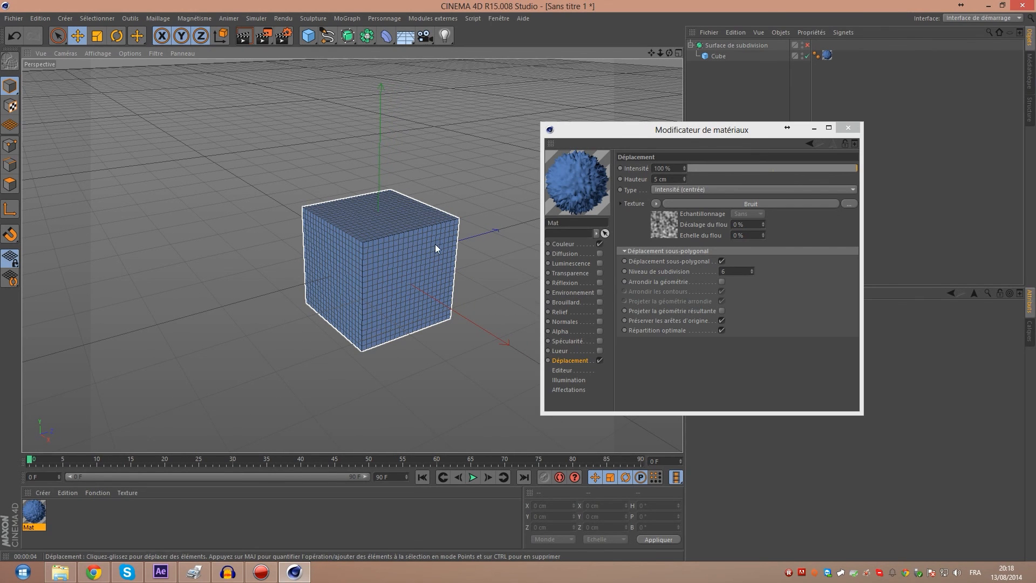
pyautogui.click(276, 187)
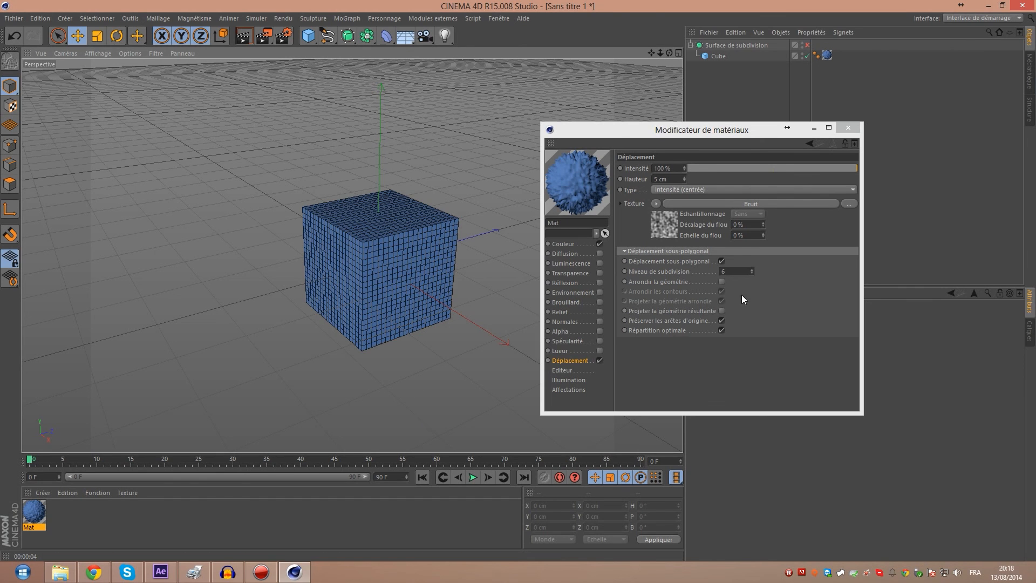
pyautogui.click(421, 299)
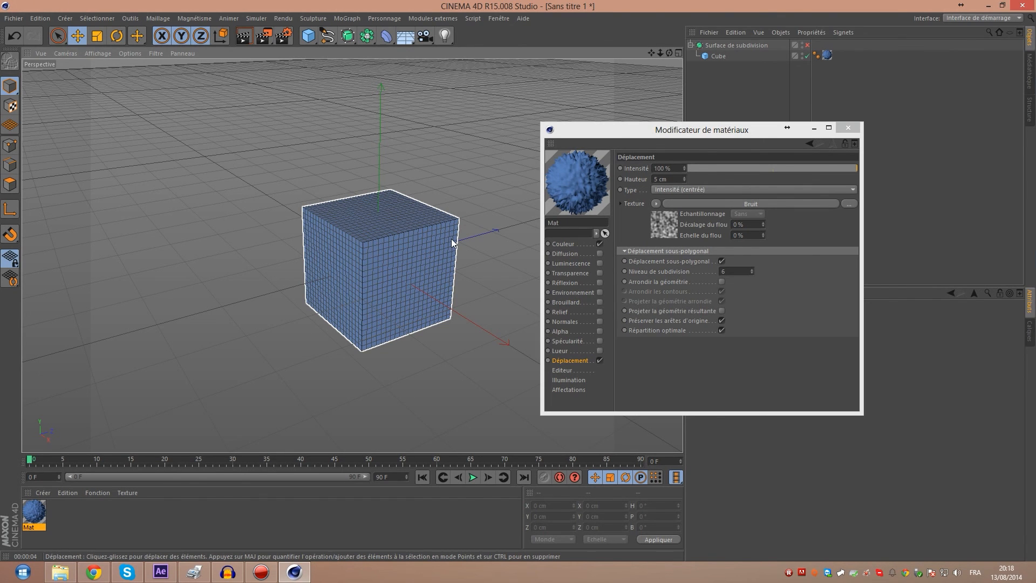
pyautogui.click(145, 378)
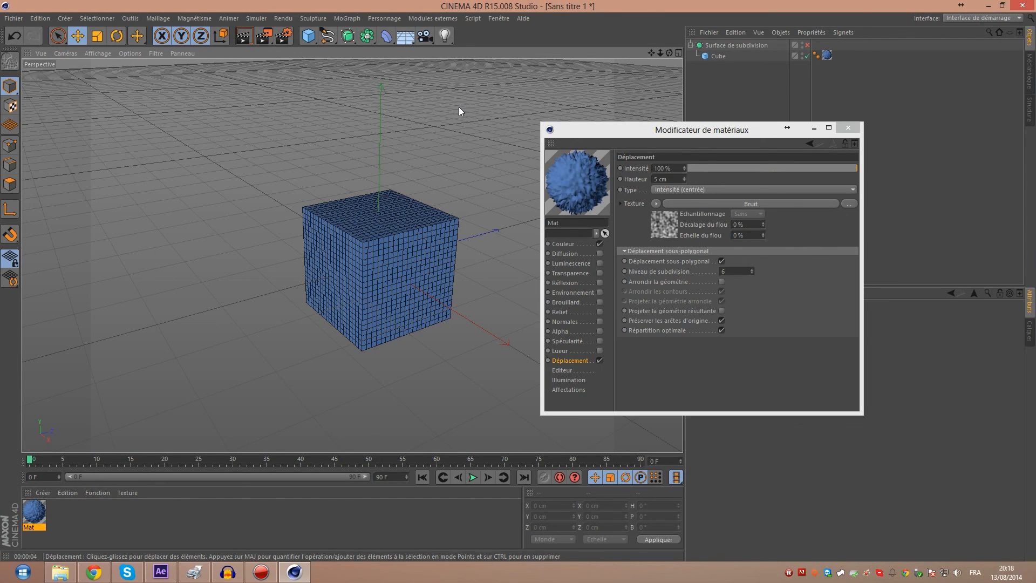
pyautogui.click(749, 271)
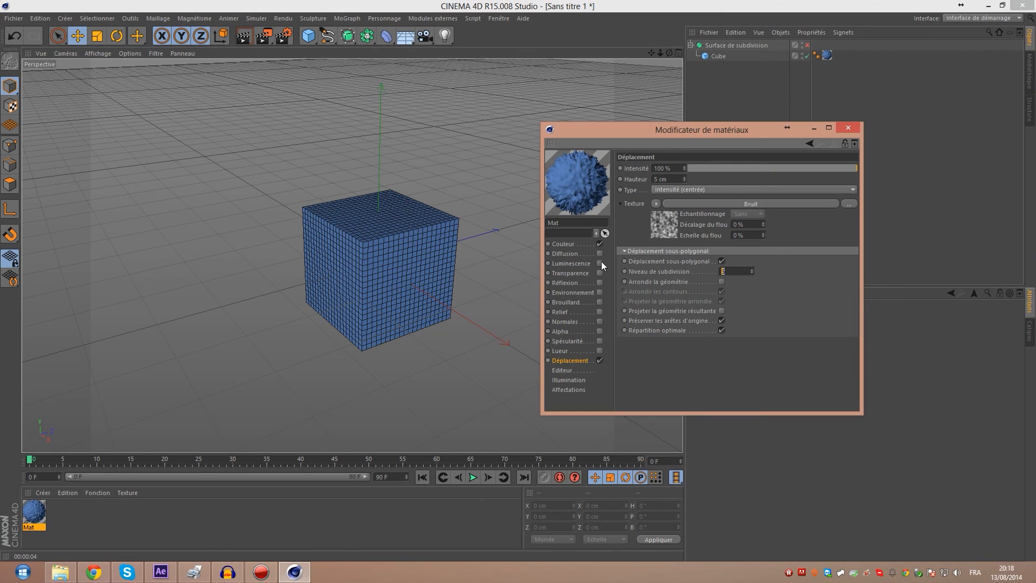
pyautogui.write('3')
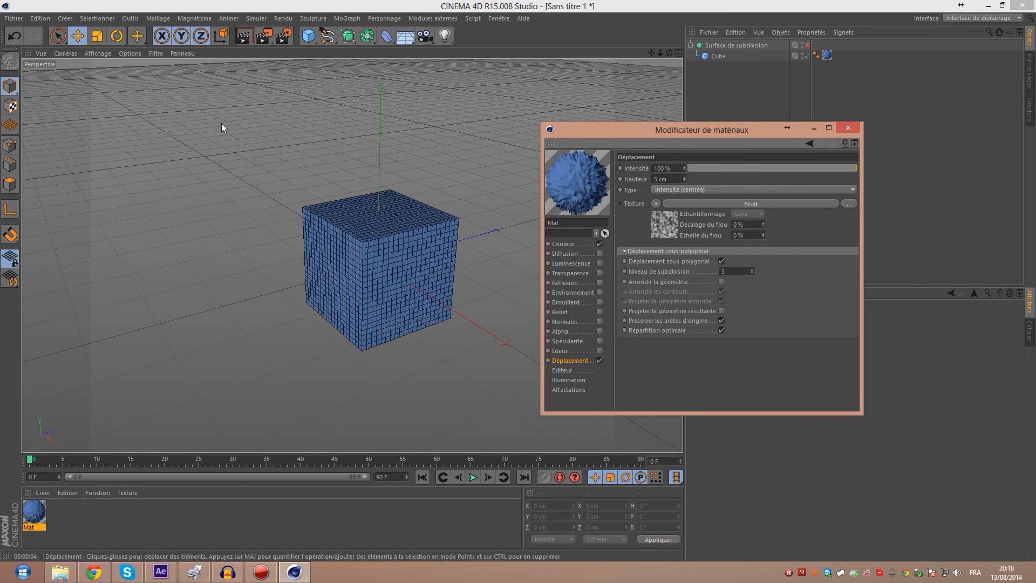
pyautogui.click(236, 36)
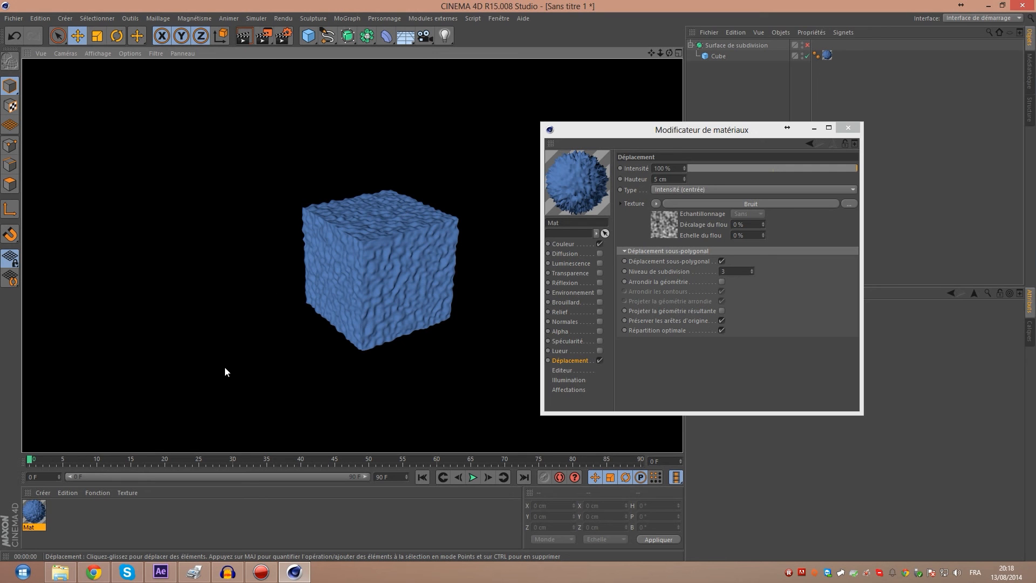
pyautogui.click(386, 117)
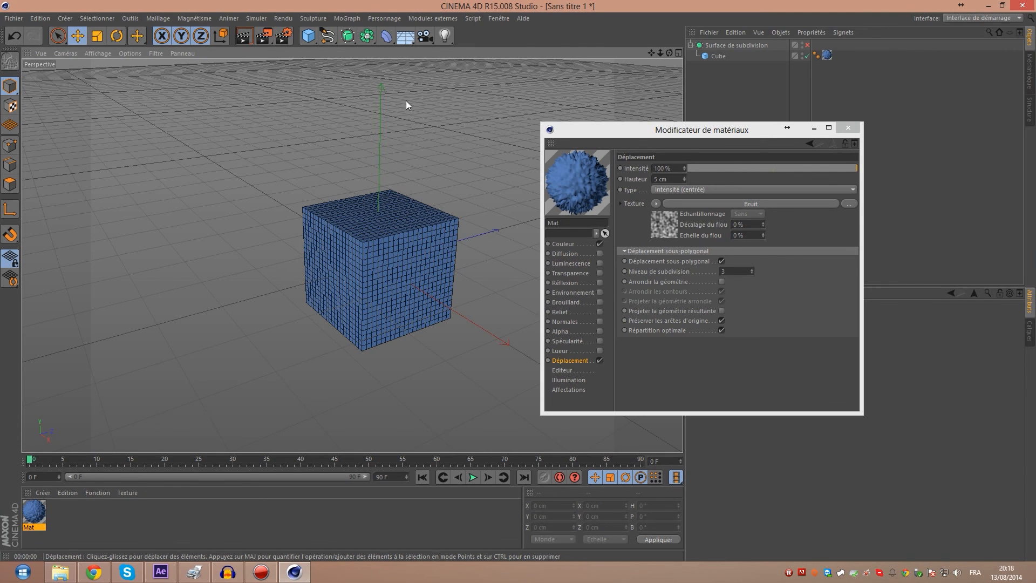
# Try a displacement Niveau de subdivision of 6 and undo the change
pyautogui.doubleClick(724, 271)
pyautogui.write('6')
pyautogui.press('Return')
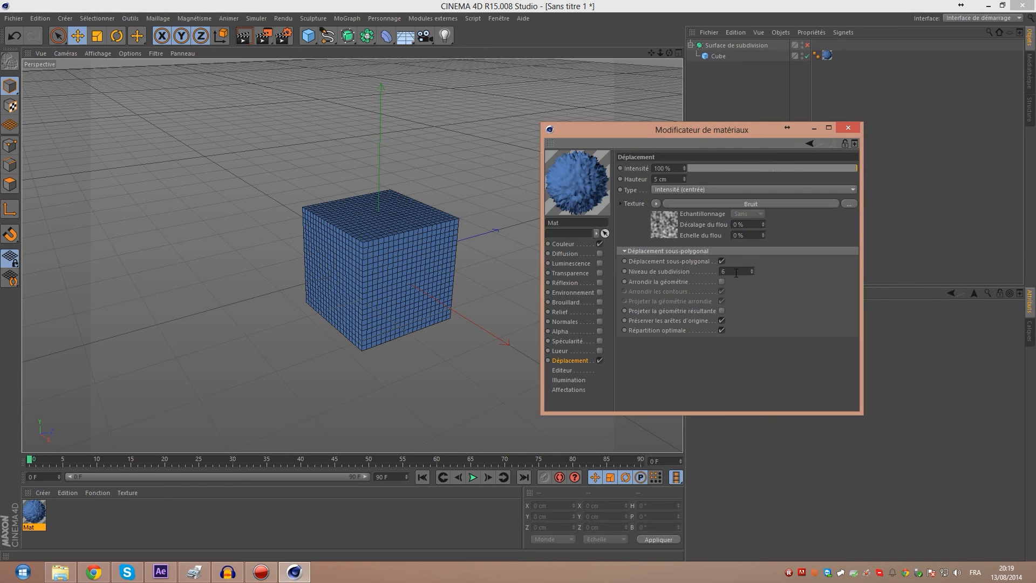
pyautogui.hotkey('ctrl', 'z')
# Render a closer view of the cube to examine its displaced edges
pyautogui.scroll(3, 453, 269)
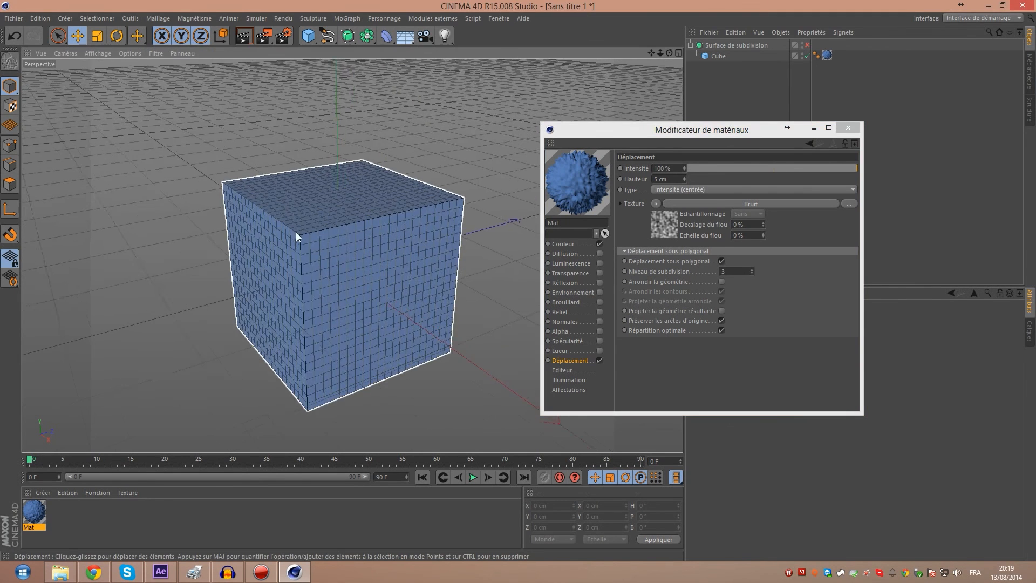
pyautogui.scroll(2, 296, 233)
pyautogui.click(246, 37)
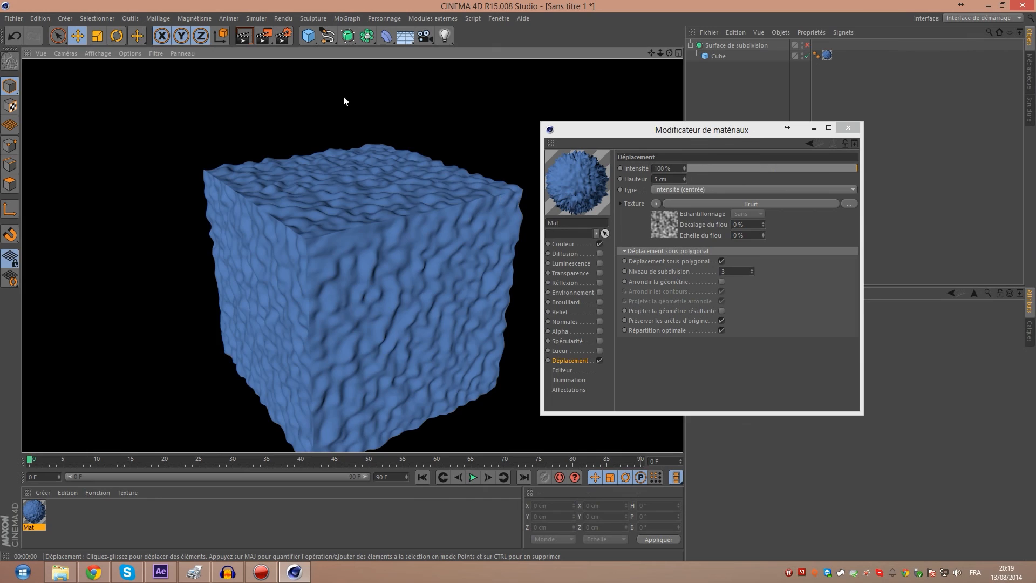
# Turn off Préserver les arêtes d'origine for the material's sub-polygon displacement and render the cube
pyautogui.scroll(-2, 343, 96)
pyautogui.scroll(4, 352, 254)
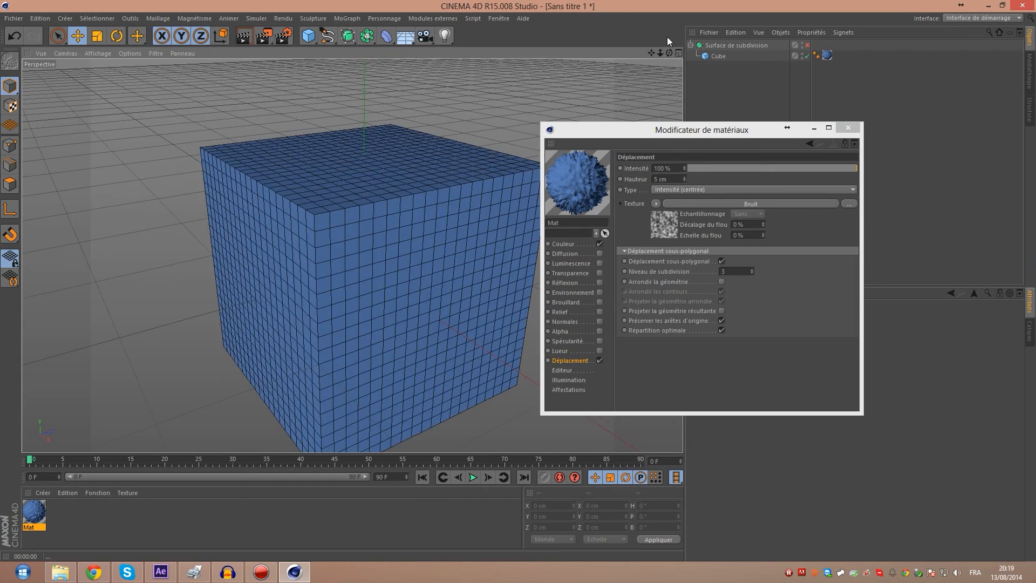
pyautogui.scroll(-4, 351, 256)
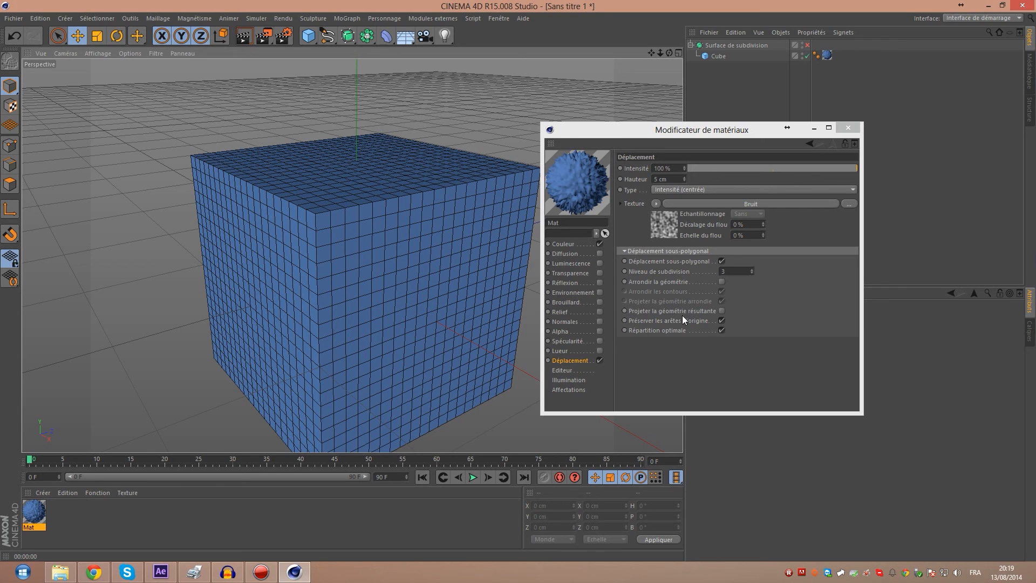
pyautogui.click(702, 321)
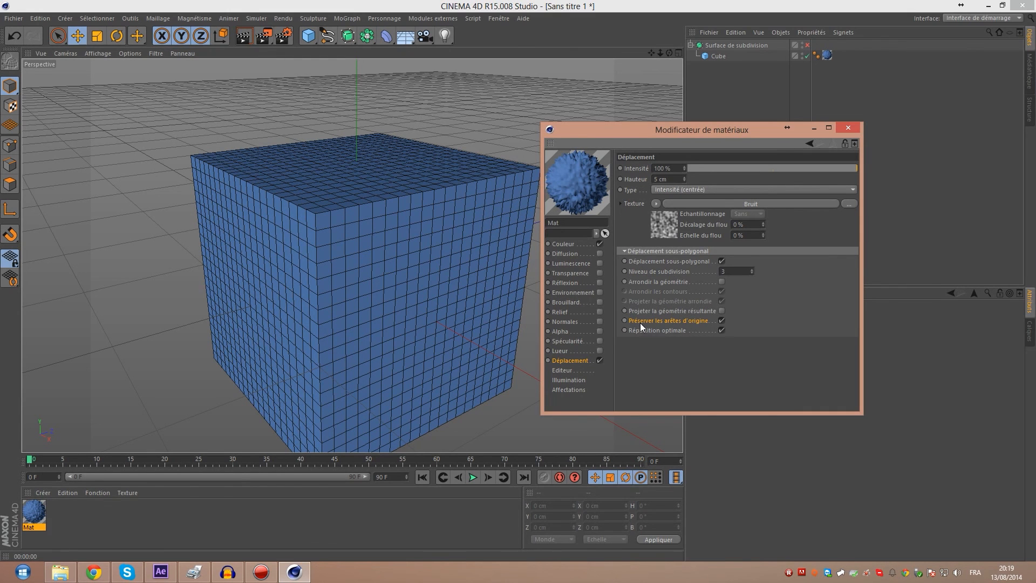
pyautogui.click(722, 321)
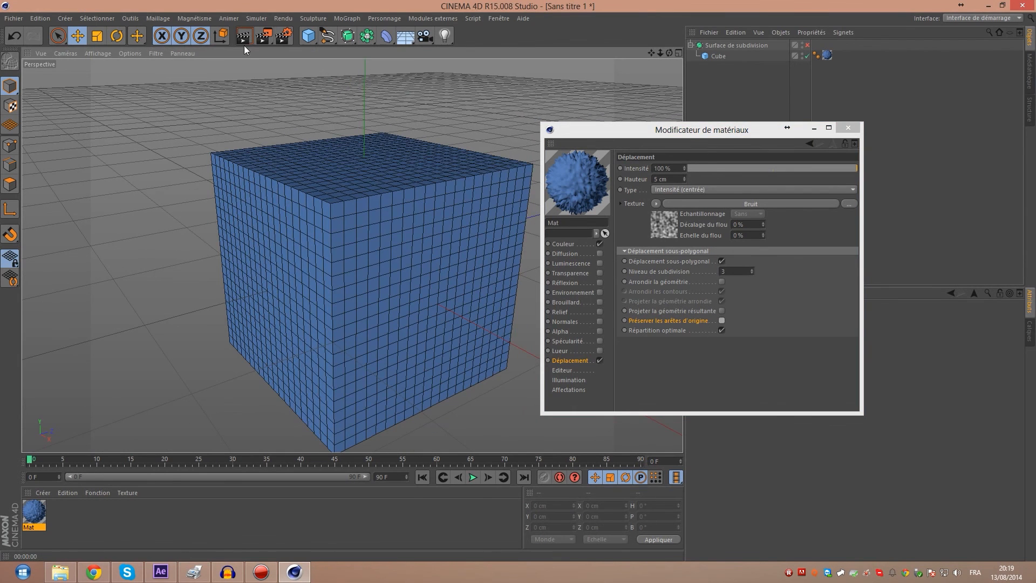
pyautogui.click(243, 36)
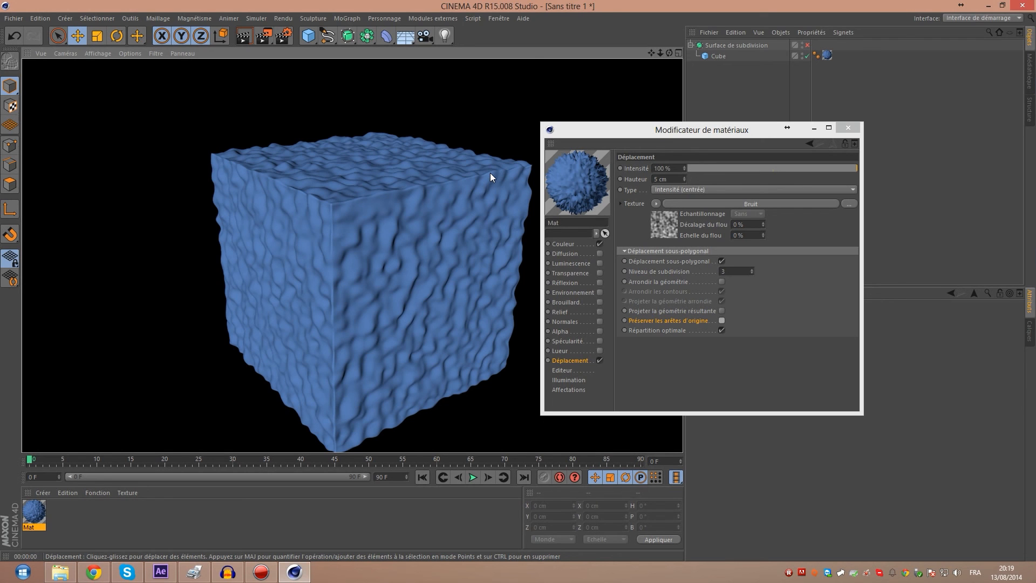
pyautogui.scroll(6, 326, 150)
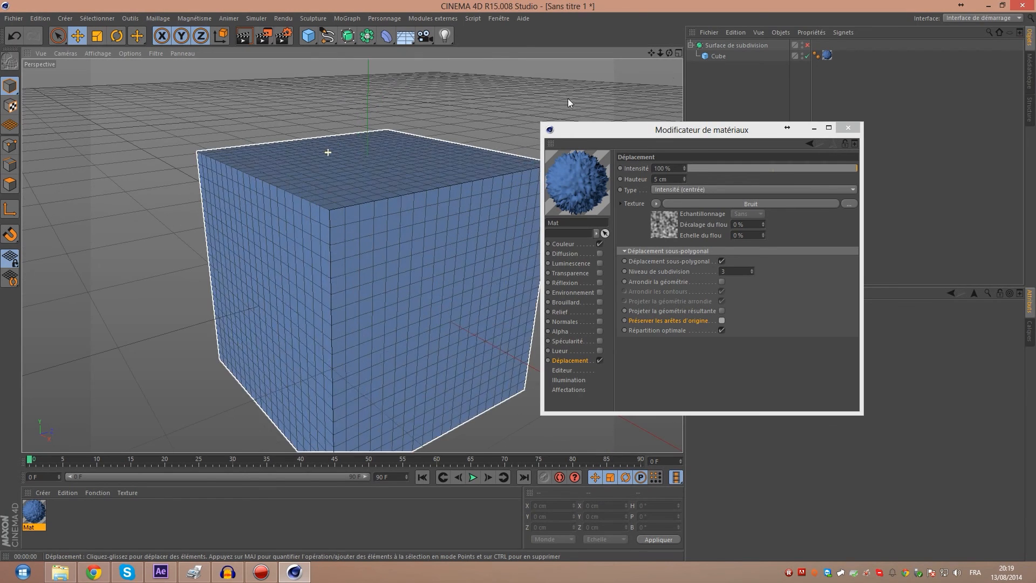
# Render a close-up and a full view of the cube from another side to examine its displaced edges
pyautogui.keyDown('alt'); pyautogui.moveTo(351, 256); pyautogui.dragTo(351, 252); pyautogui.keyUp('alt')
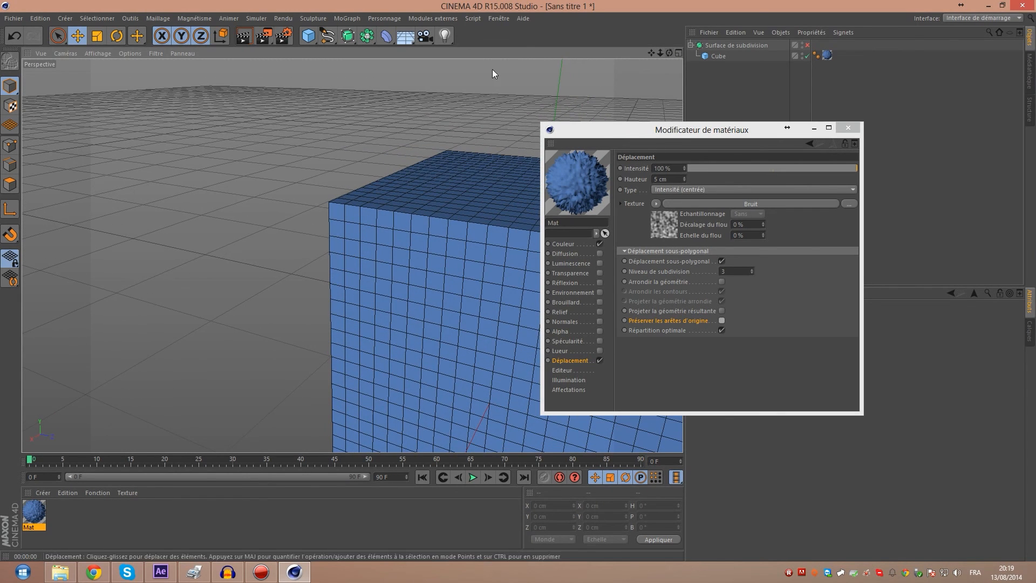
pyautogui.click(247, 36)
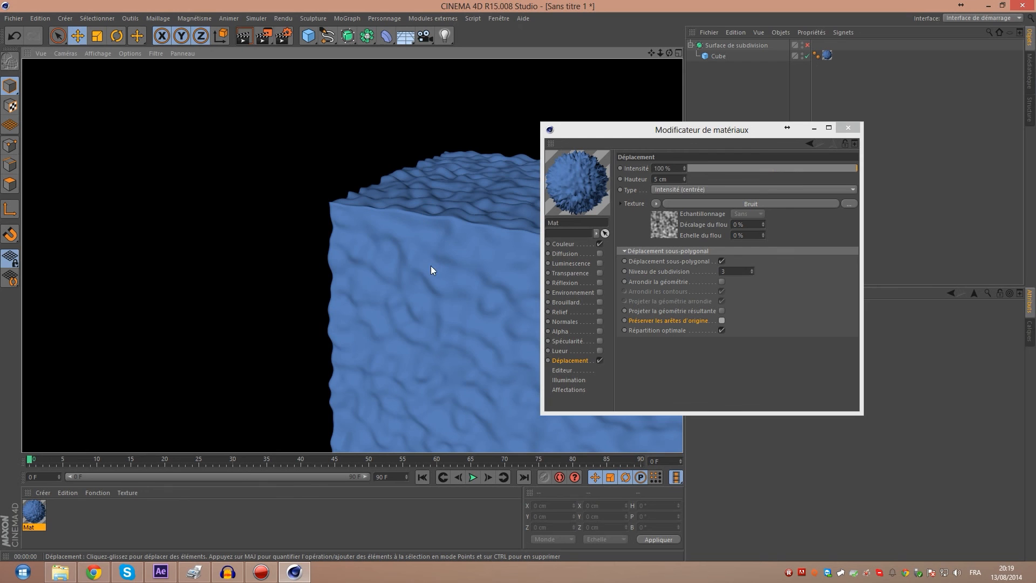
pyautogui.scroll(-4, 231, 153)
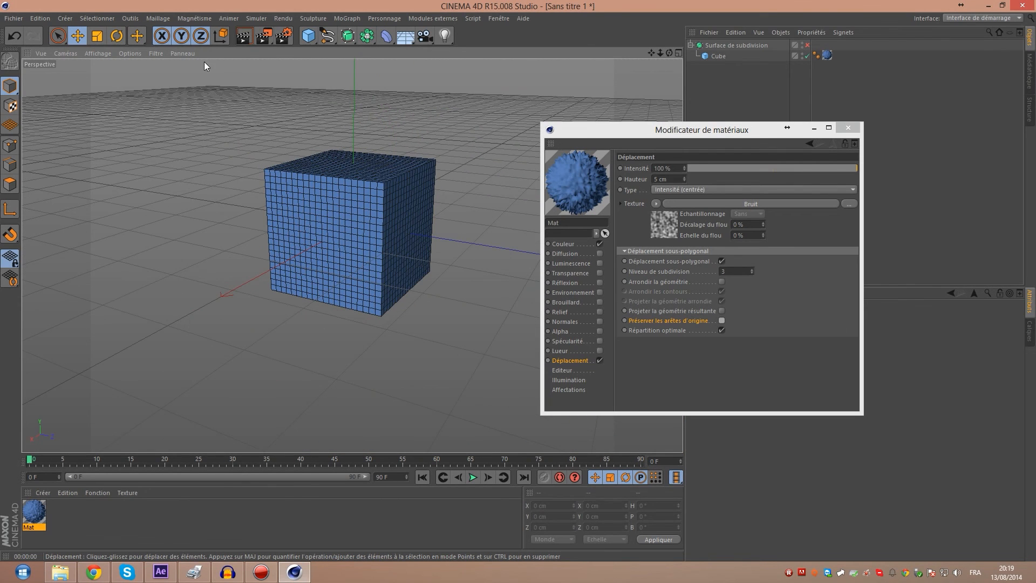
pyautogui.click(243, 36)
pyautogui.click(407, 170)
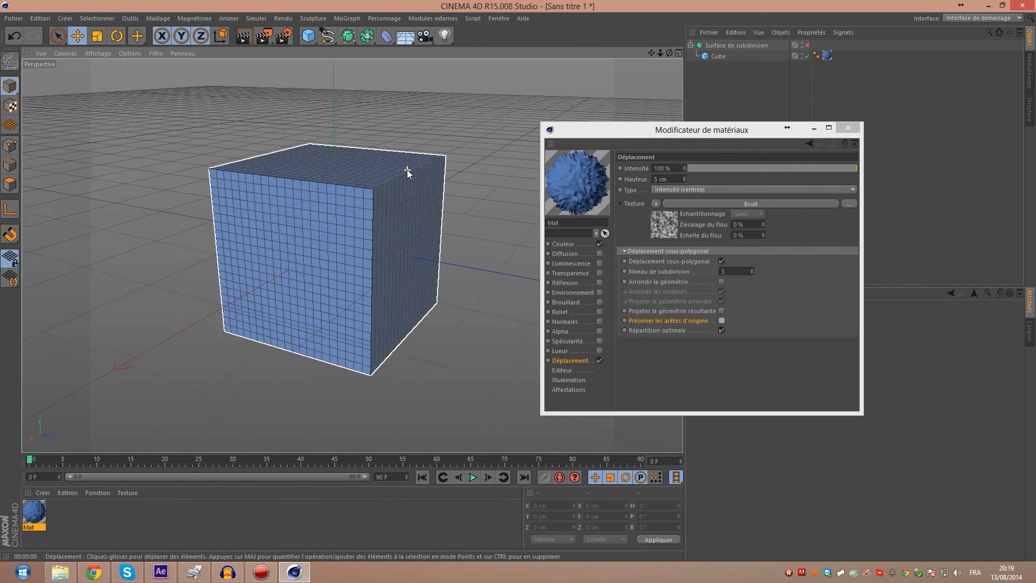
# Turn on Arrondir la géométrie for the material's sub-polygon displacement and render the cube
pyautogui.click(647, 284)
pyautogui.click(721, 282)
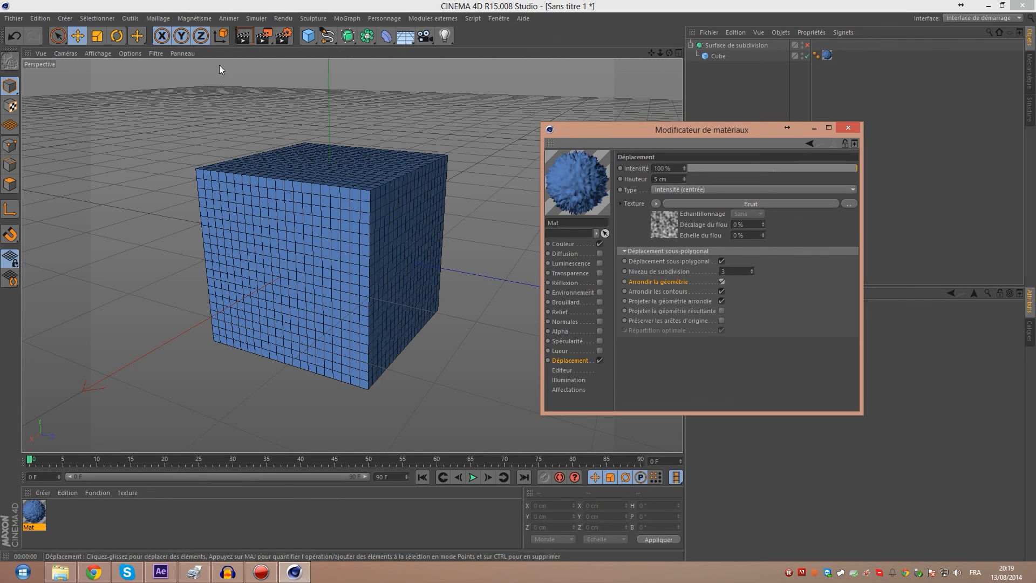
pyautogui.click(237, 41)
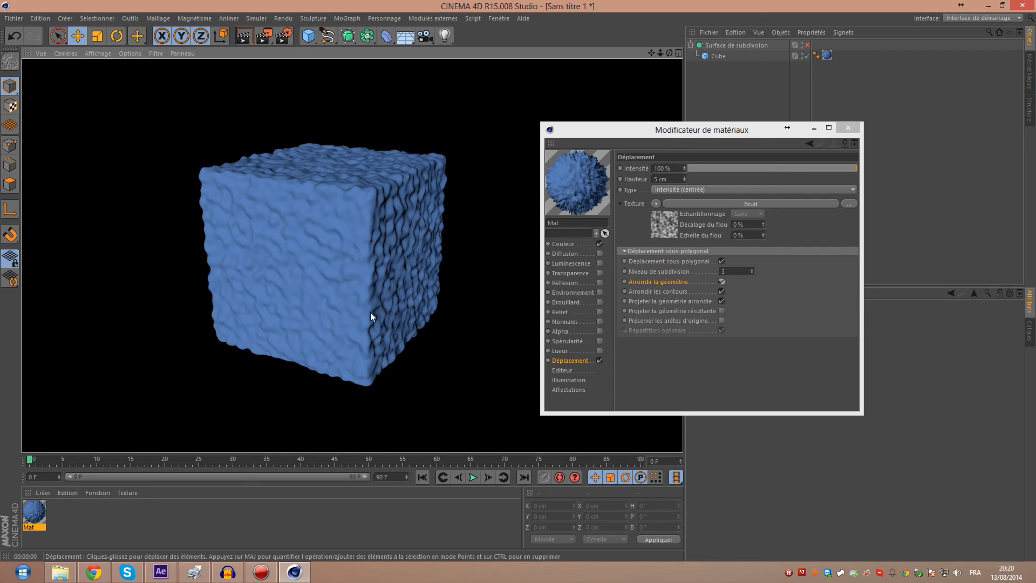
pyautogui.click(396, 242)
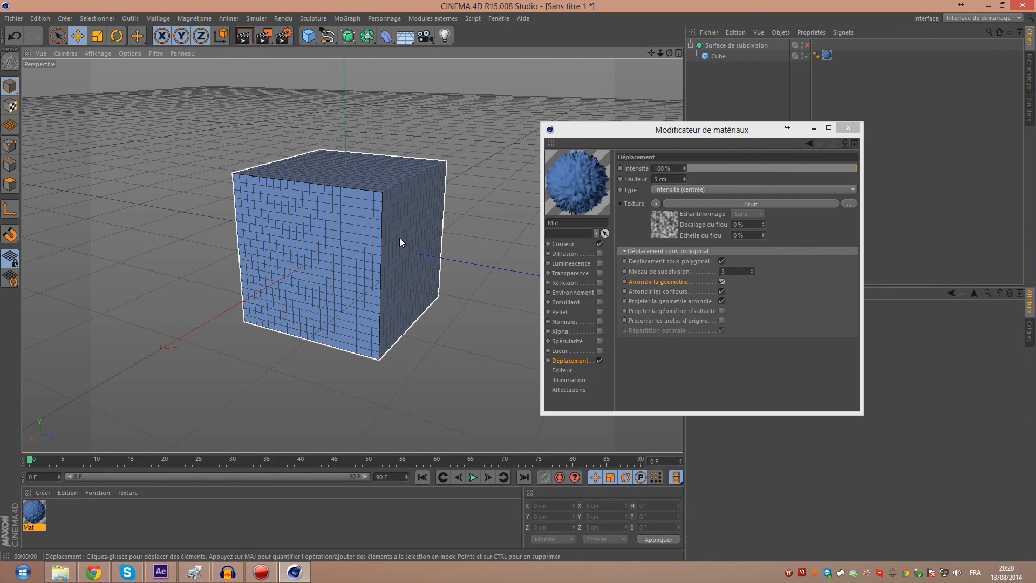
pyautogui.scroll(-3, 367, 242)
pyautogui.scroll(5, 370, 212)
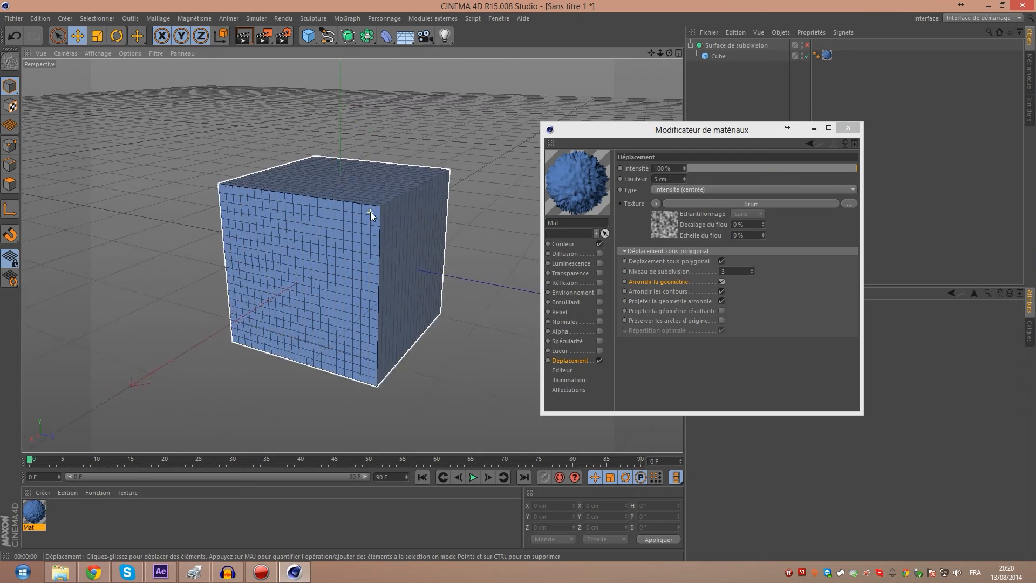
pyautogui.moveTo(670, 51); pyautogui.dragTo(670, 51)
pyautogui.scroll(-5, 241, 186)
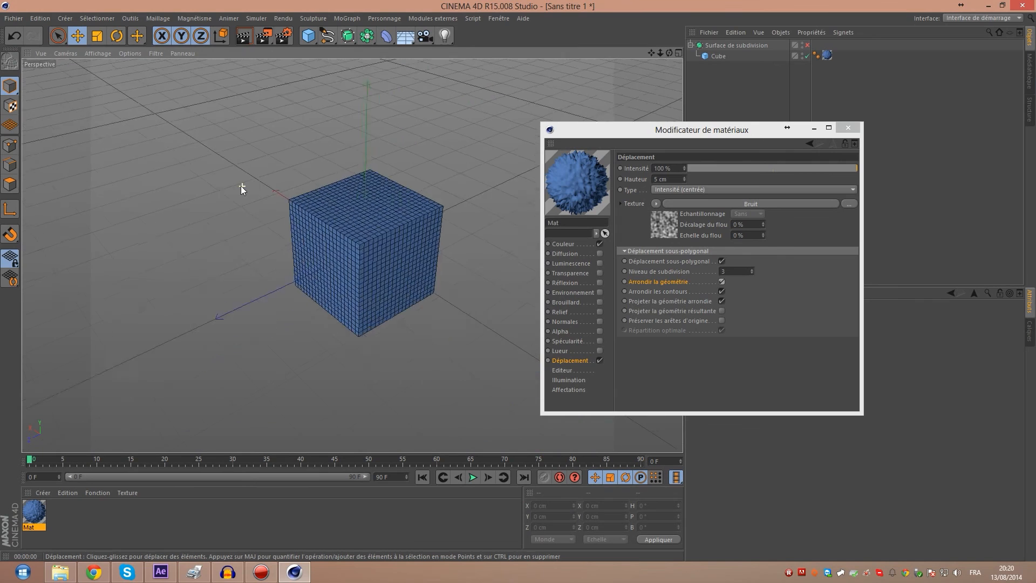
pyautogui.scroll(5, 390, 193)
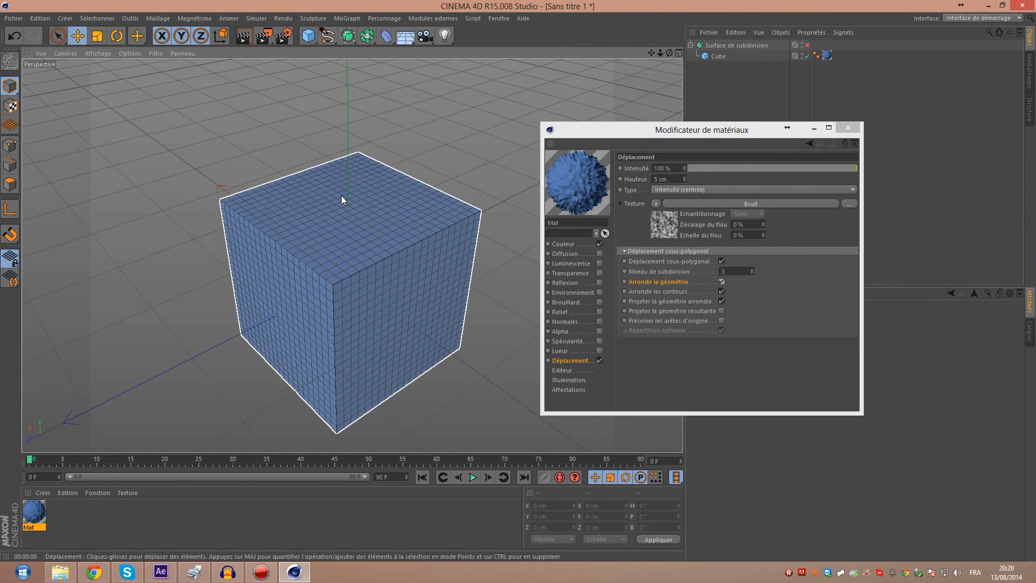
pyautogui.scroll(-4, 327, 151)
pyautogui.scroll(4, 325, 217)
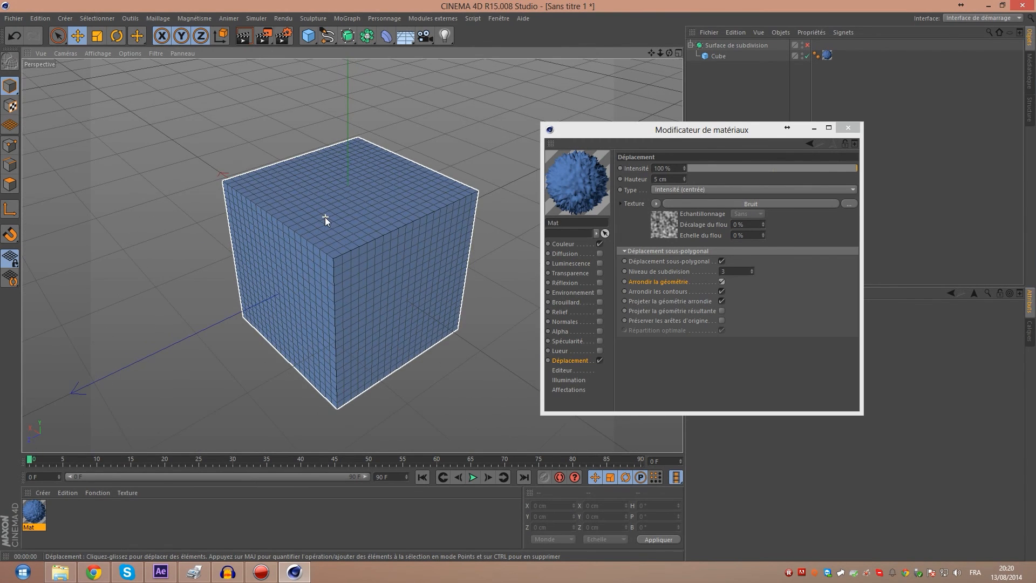
pyautogui.moveTo(651, 53)
pyautogui.mouseDown()
pyautogui.moveTo(645, 100)
pyautogui.moveTo(664, 49)
pyautogui.mouseUp()
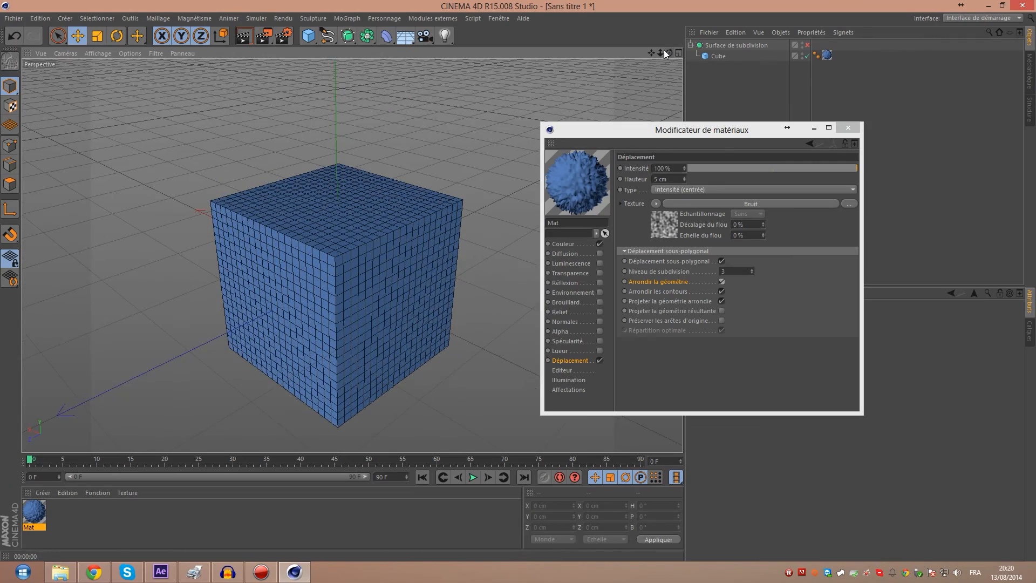
pyautogui.scroll(3, 352, 255)
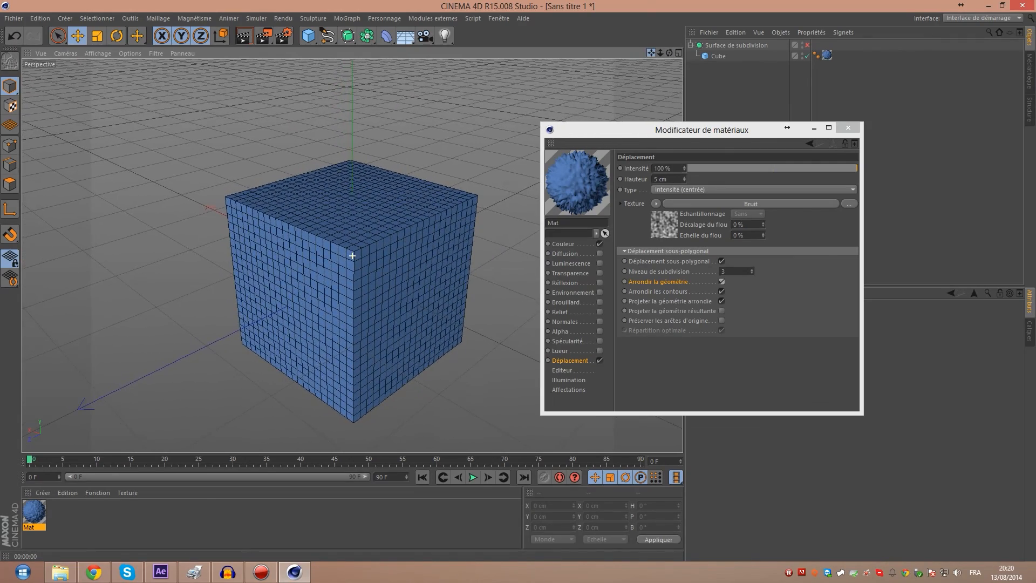
pyautogui.moveTo(652, 53); pyautogui.dragTo(693, 59)
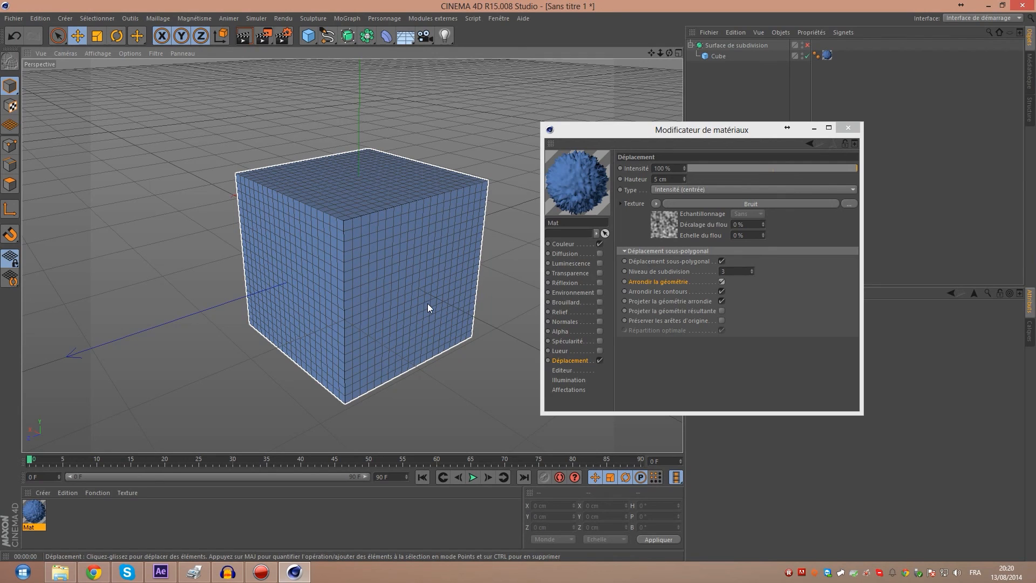
pyautogui.click(458, 150)
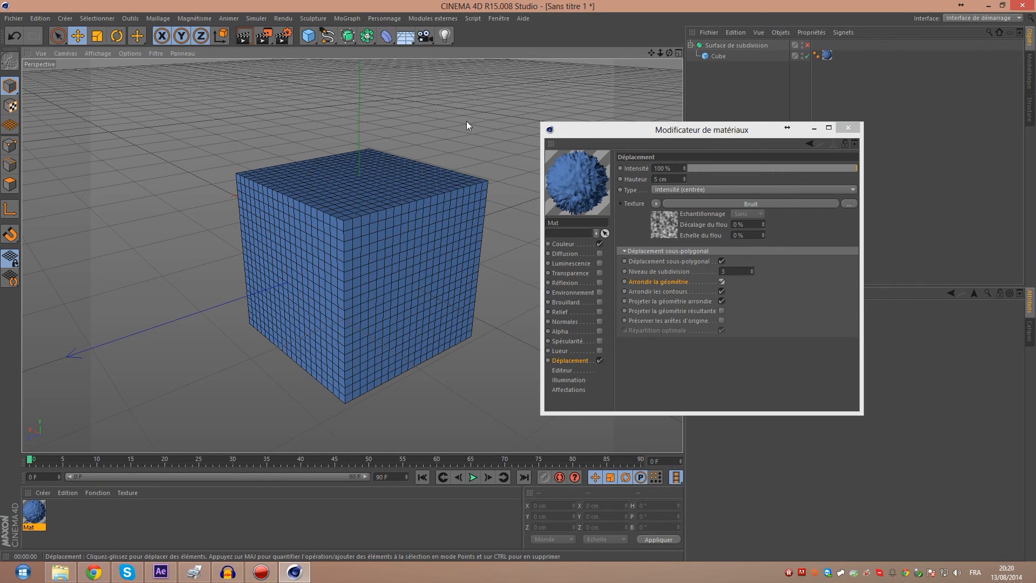
pyautogui.scroll(-3, 353, 215)
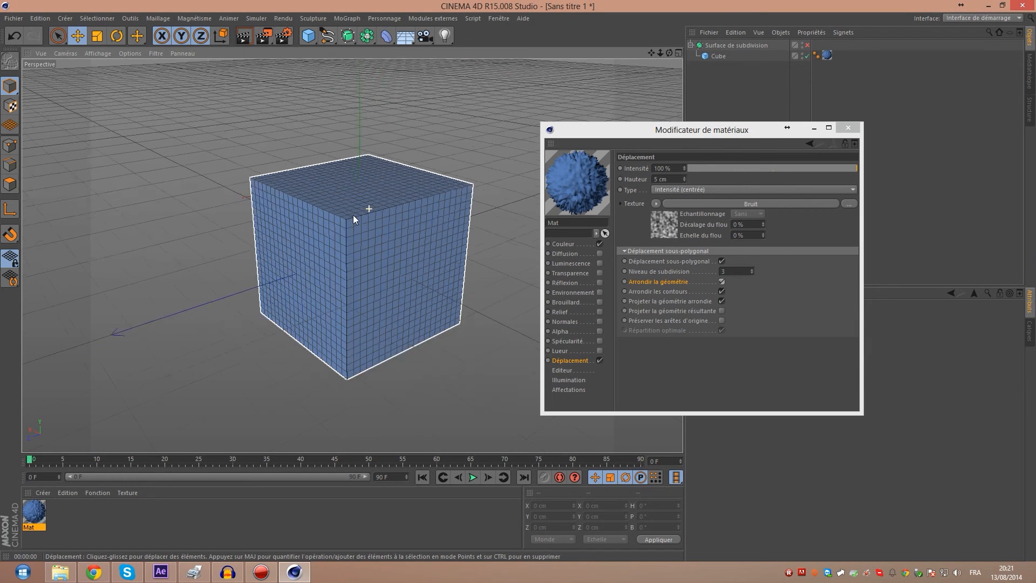
# Set the displacement's Niveau de subdivision to 1 and render the cube from a closer view
pyautogui.scroll(5, 353, 215)
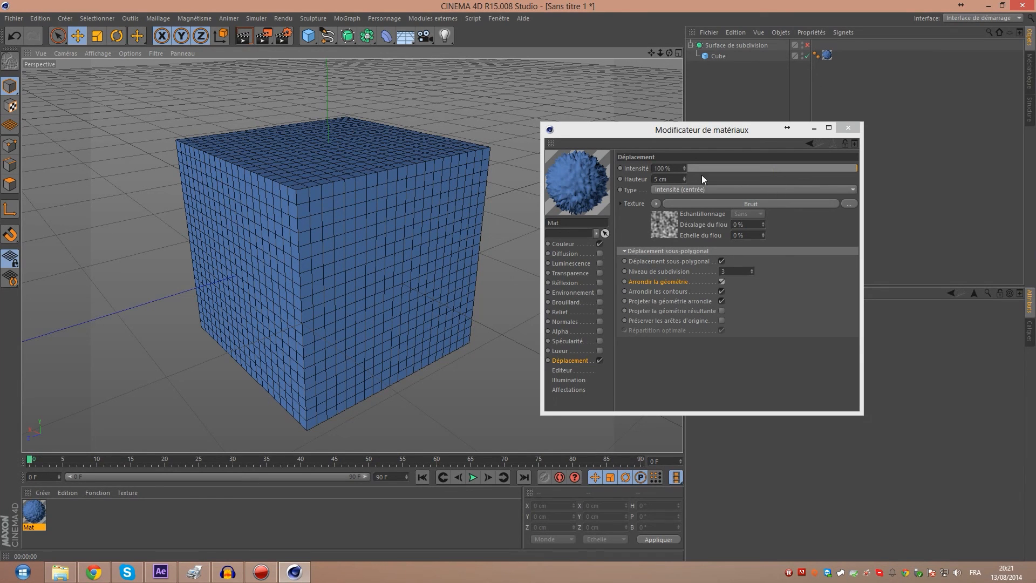
pyautogui.doubleClick(725, 271)
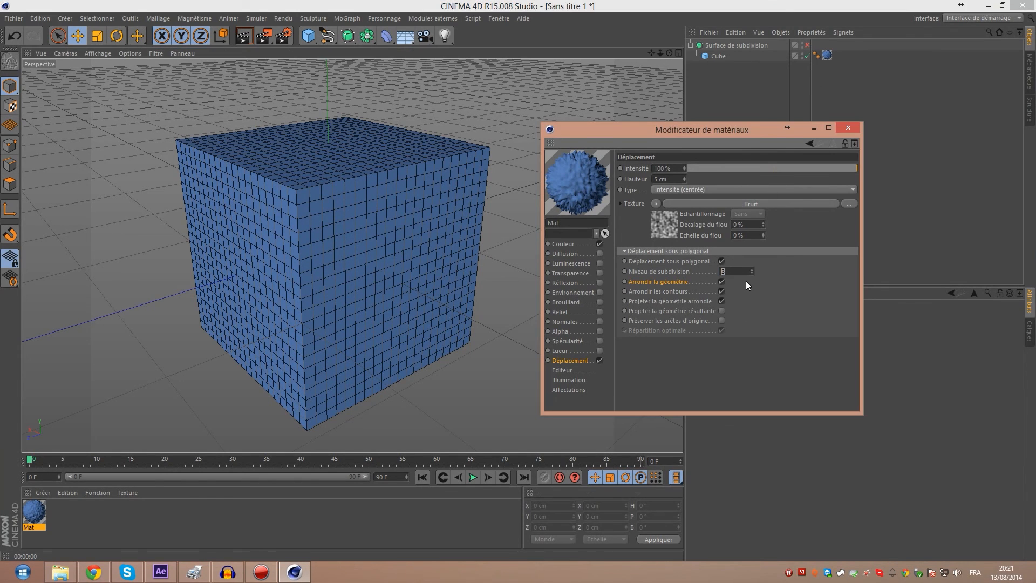
pyautogui.write('1')
pyautogui.click(245, 37)
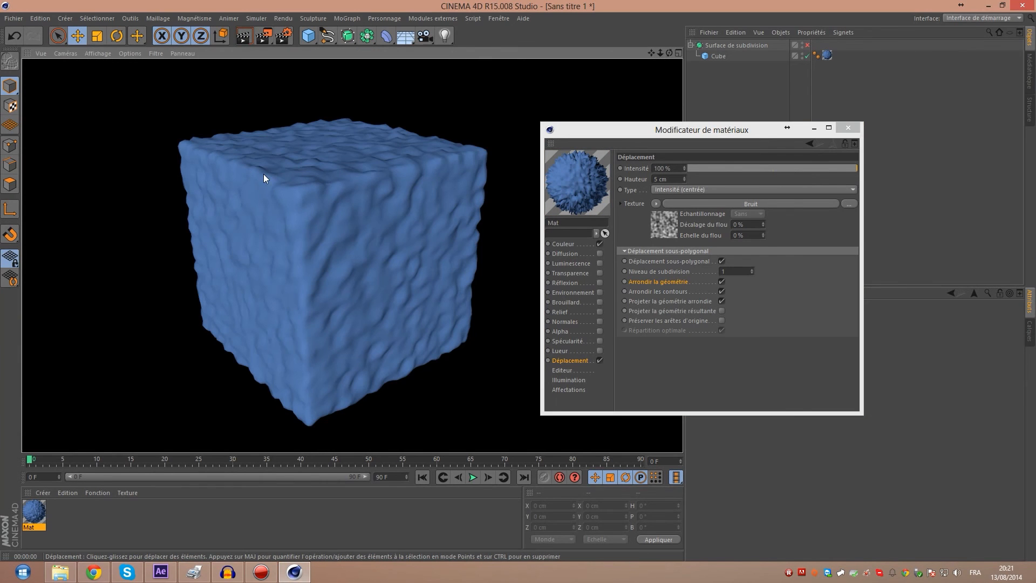
# Enable the Surface de subdivision object above the cube and render the displaced result
pyautogui.click(808, 46)
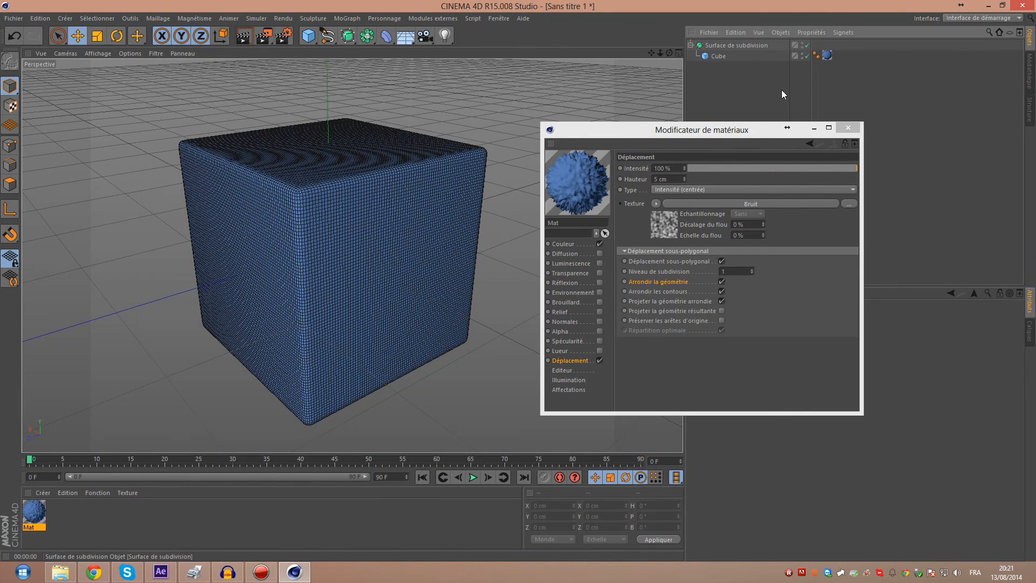
pyautogui.click(243, 36)
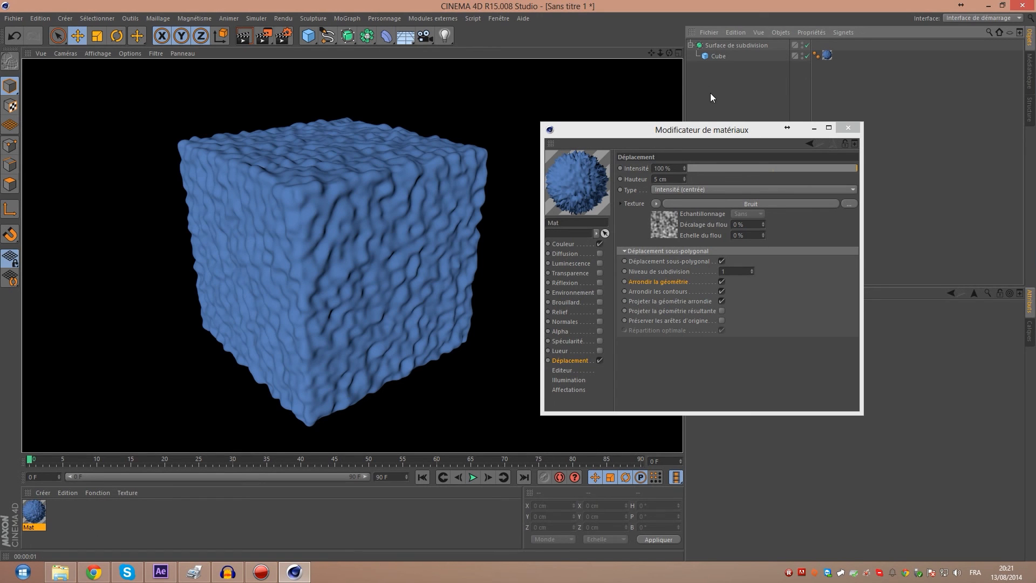
pyautogui.moveTo(742, 129); pyautogui.dragTo(799, 127)
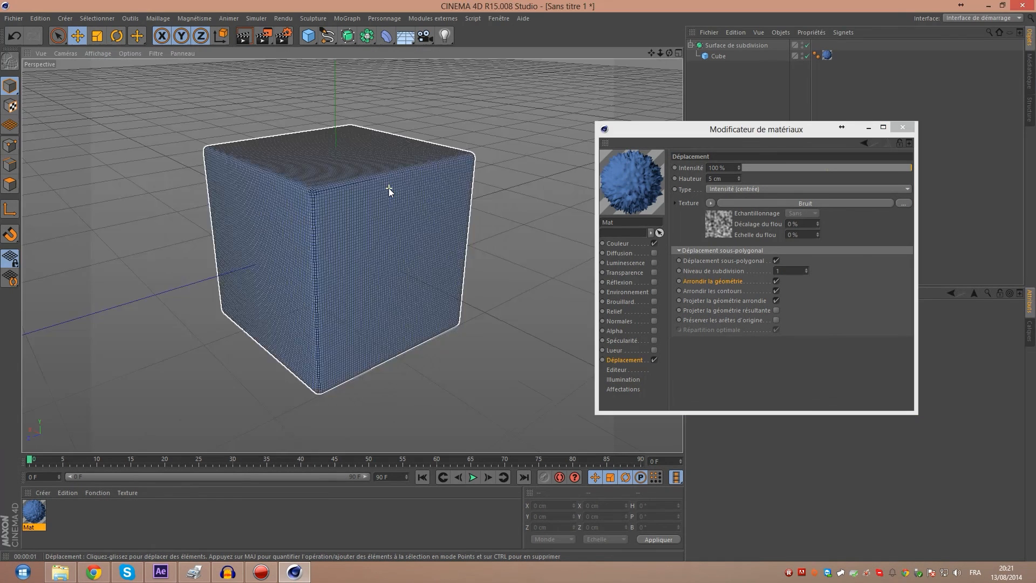
# Add a target light (Lumière de visée), raise it above the cube to about Y 696 cm and widen its cone
pyautogui.keyDown('alt'); pyautogui.moveTo(389, 188); pyautogui.dragTo(449, 105); pyautogui.keyUp('alt')
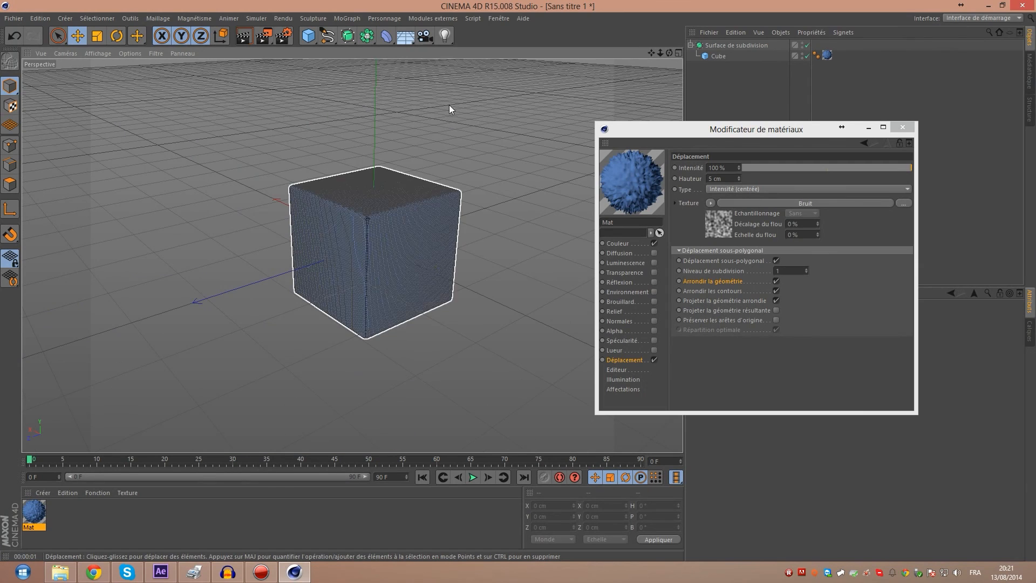
pyautogui.click(445, 36)
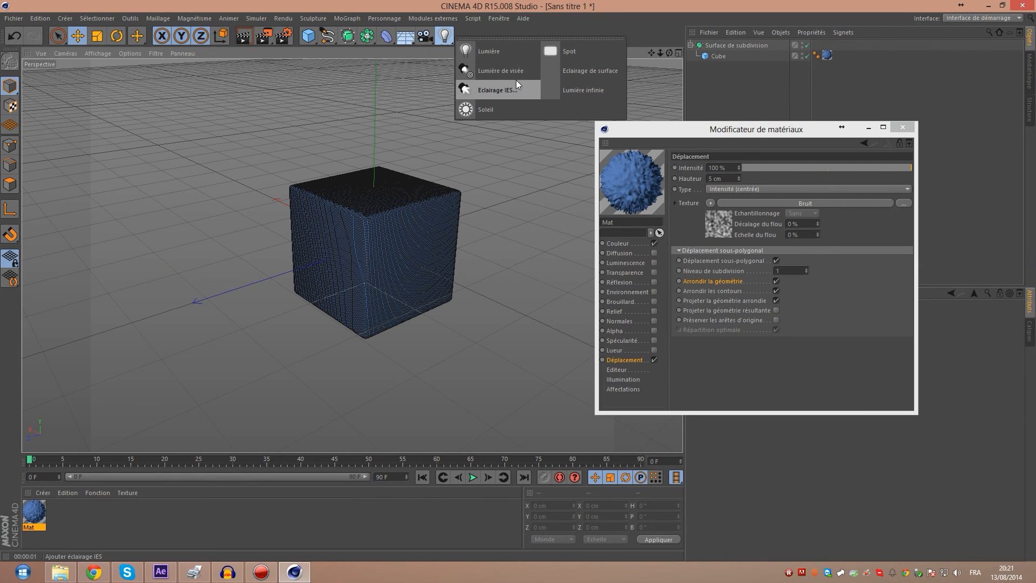
pyautogui.click(516, 70)
pyautogui.scroll(-5, 352, 357)
pyautogui.moveTo(515, 232); pyautogui.dragTo(444, 136)
pyautogui.moveTo(418, 331); pyautogui.dragTo(462, 341)
pyautogui.click(903, 127)
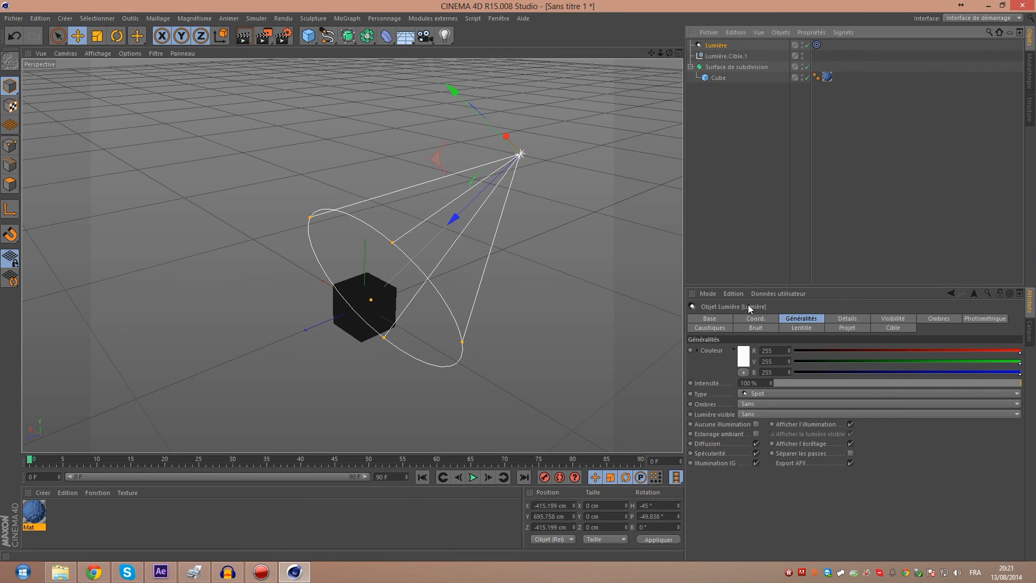
# Set the light's Ombres to Masques d'ombres (ombres diffuses) and render a close view of the cube
pyautogui.click(753, 405)
pyautogui.click(780, 425)
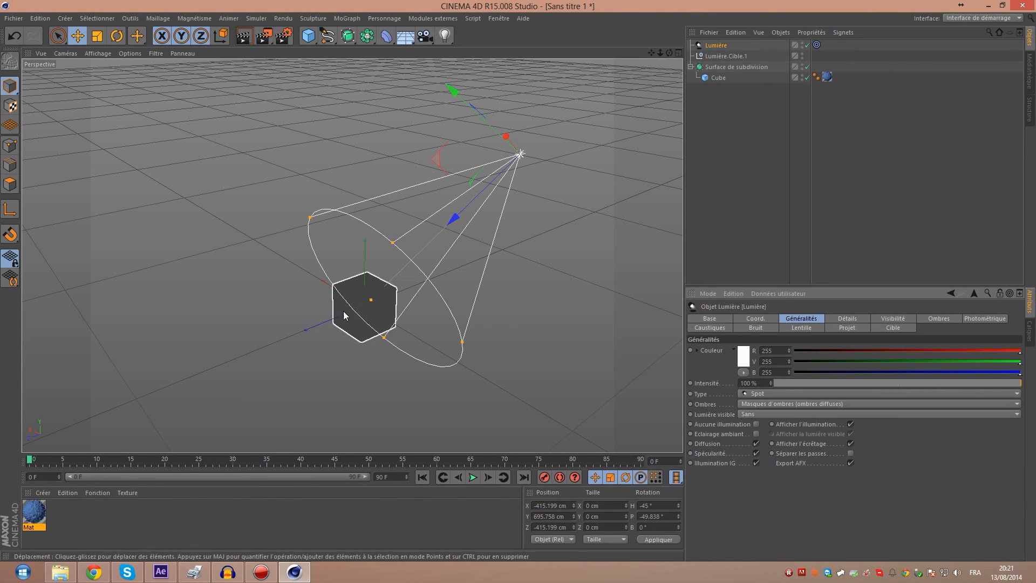
pyautogui.scroll(10, 343, 311)
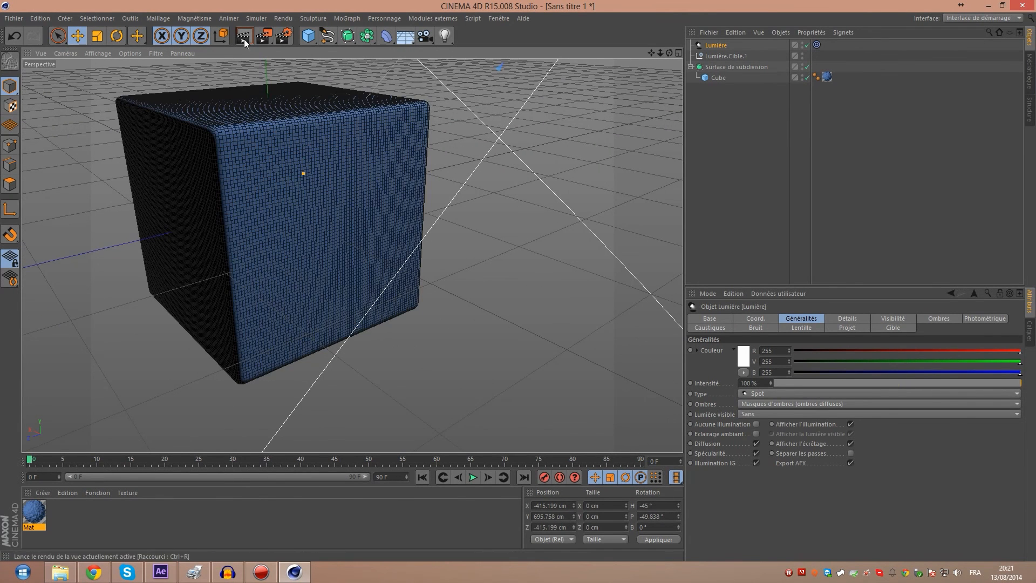
pyautogui.click(243, 36)
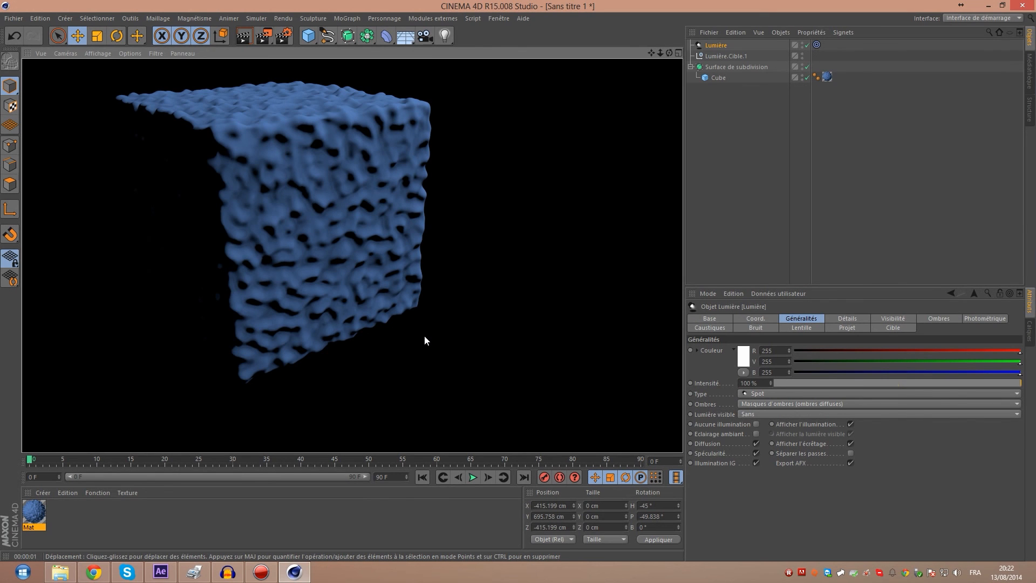
# Render the lit cube again from a closer view to examine the shadows on its displaced faces
pyautogui.scroll(-4, 424, 335)
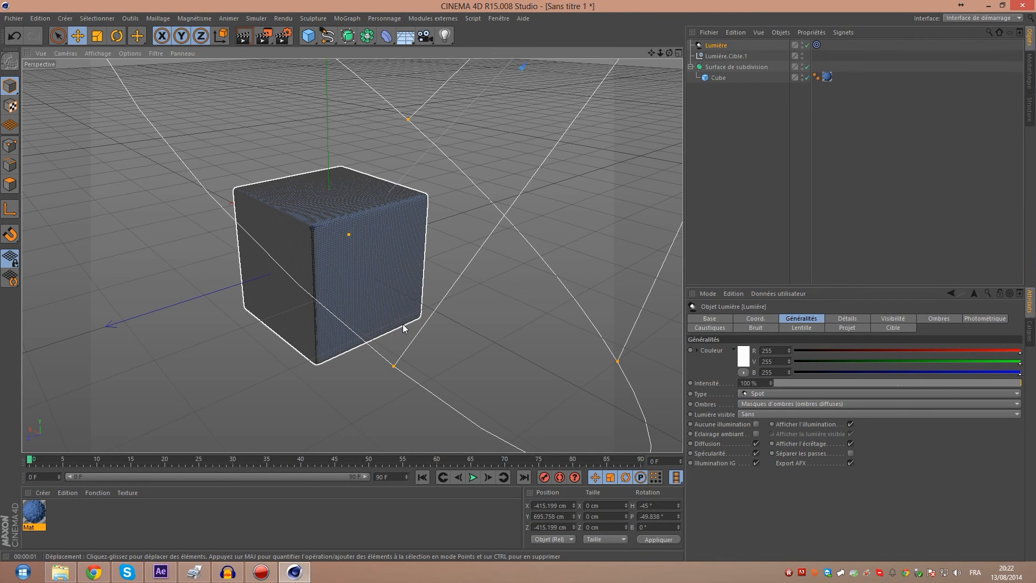
pyautogui.scroll(5, 403, 327)
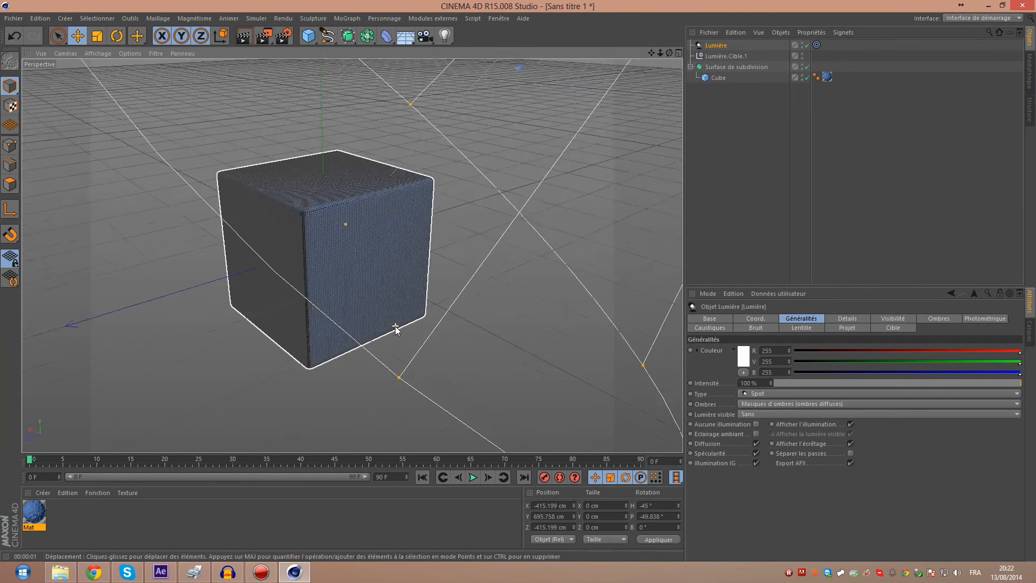
pyautogui.scroll(-2, 412, 306)
pyautogui.scroll(3, 416, 308)
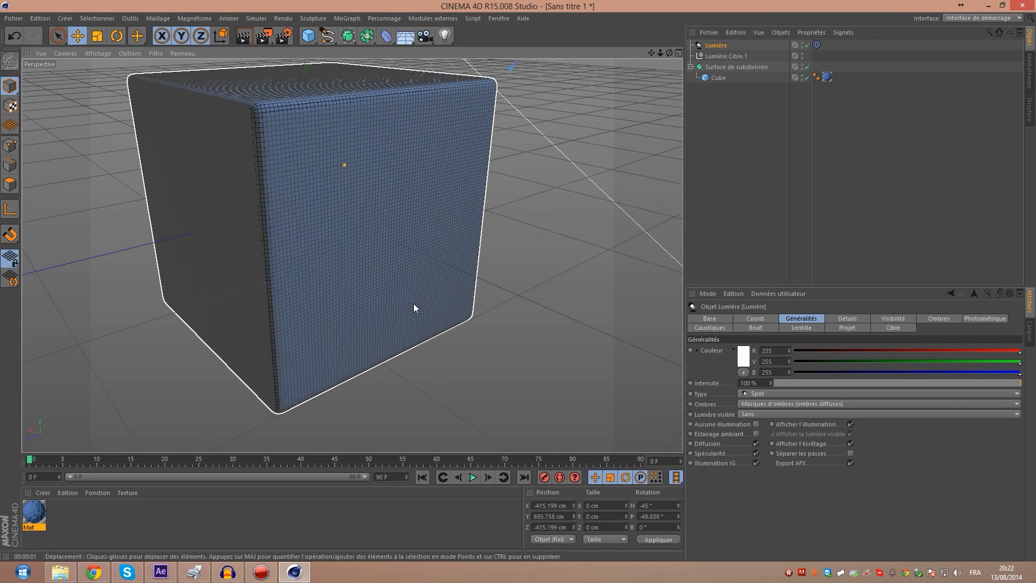
pyautogui.scroll(-1, 452, 363)
pyautogui.scroll(2, 420, 279)
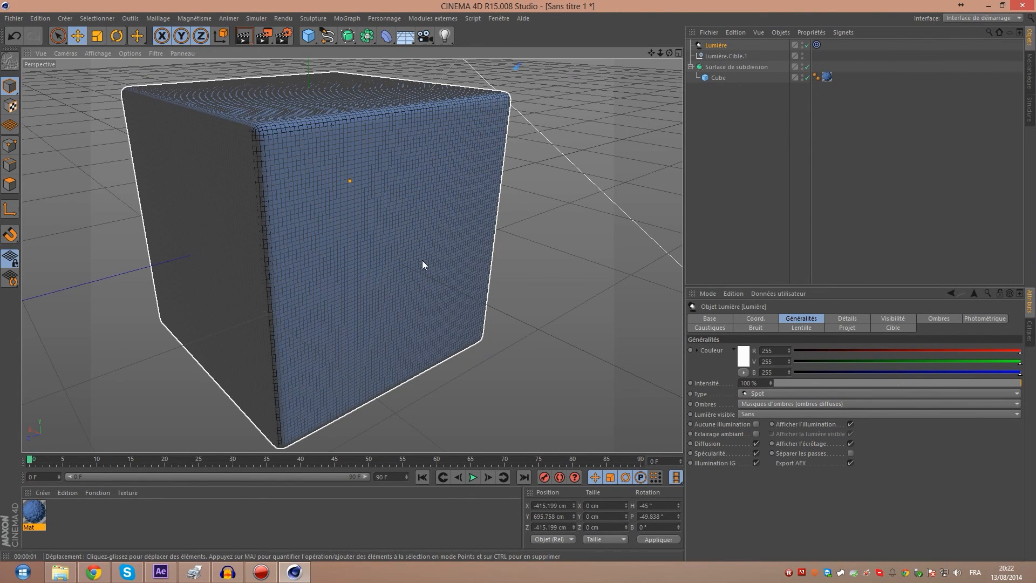
pyautogui.click(244, 37)
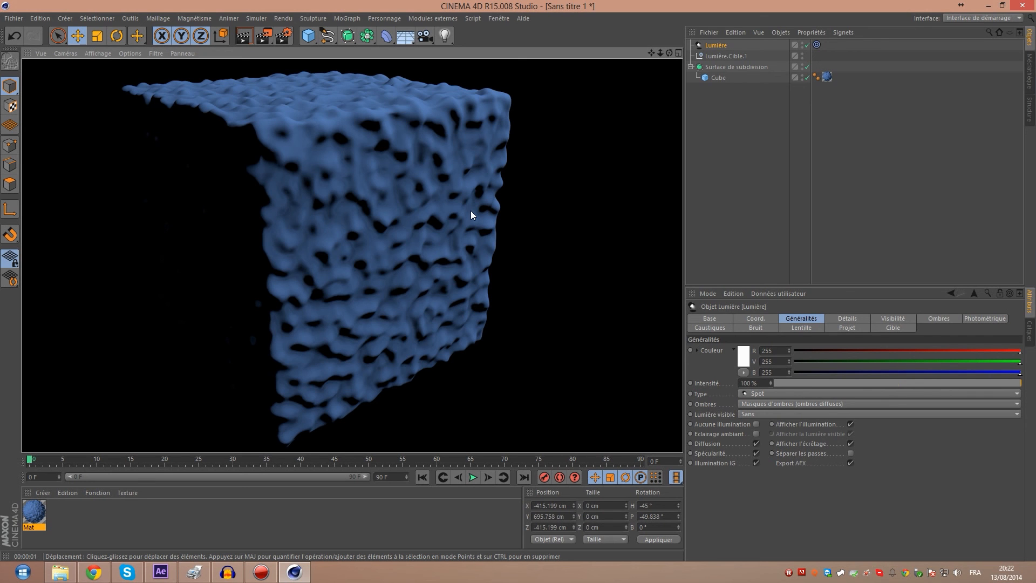
pyautogui.scroll(-6, 370, 234)
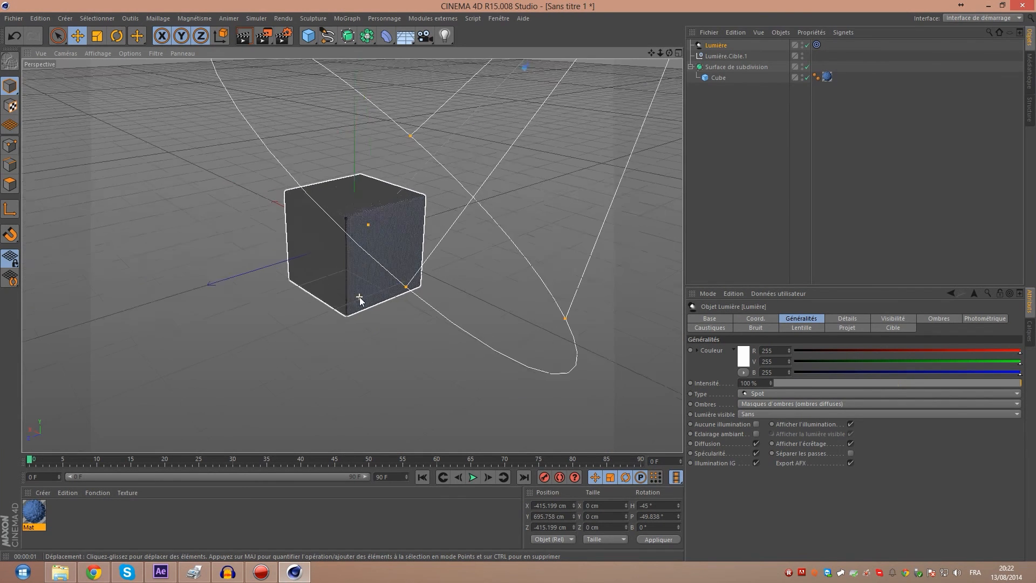
pyautogui.scroll(3, 400, 223)
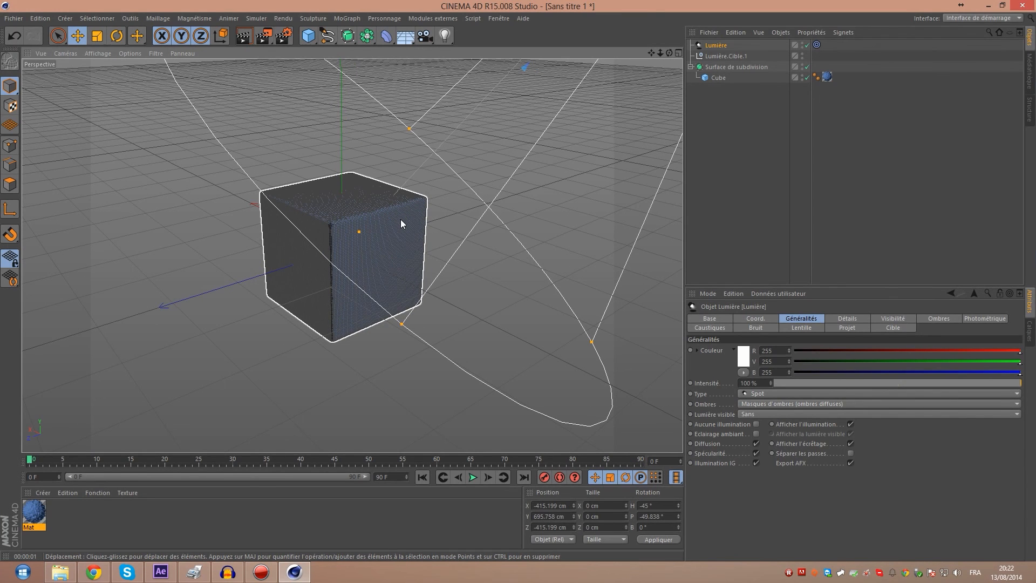
pyautogui.scroll(-2, 380, 249)
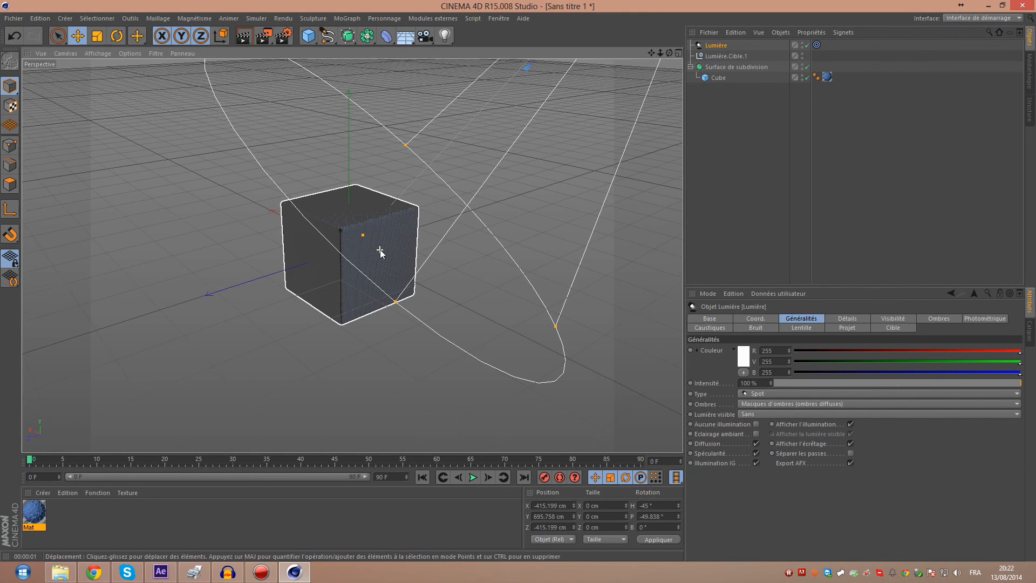
pyautogui.scroll(2, 383, 239)
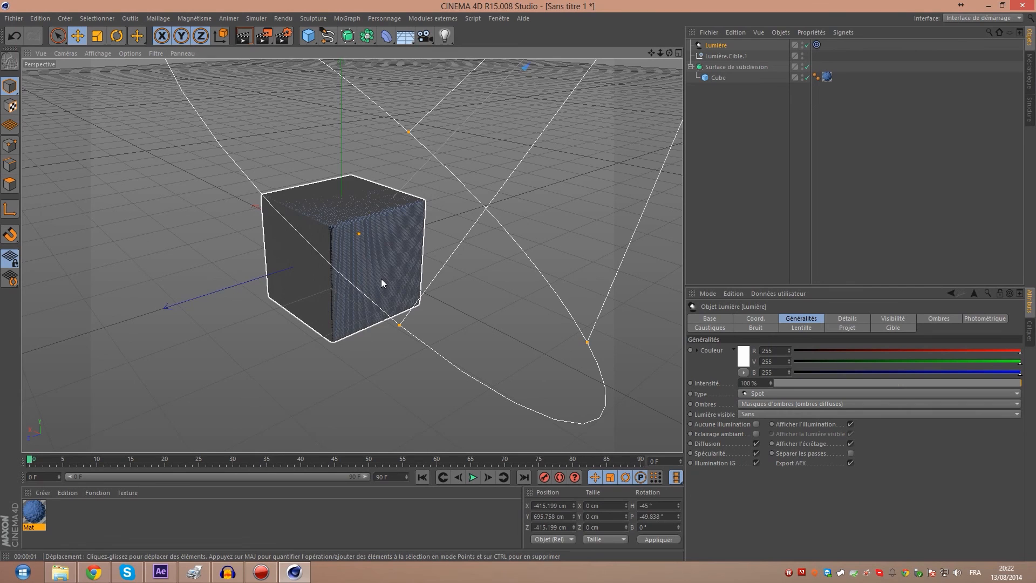
pyautogui.scroll(1, 381, 279)
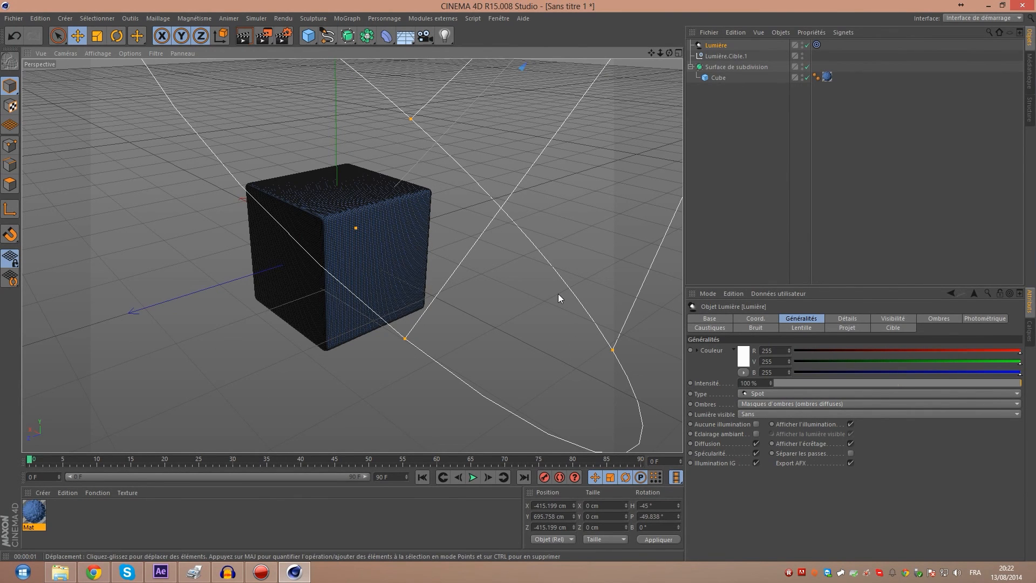
pyautogui.scroll(-2, 398, 296)
pyautogui.scroll(3, 398, 297)
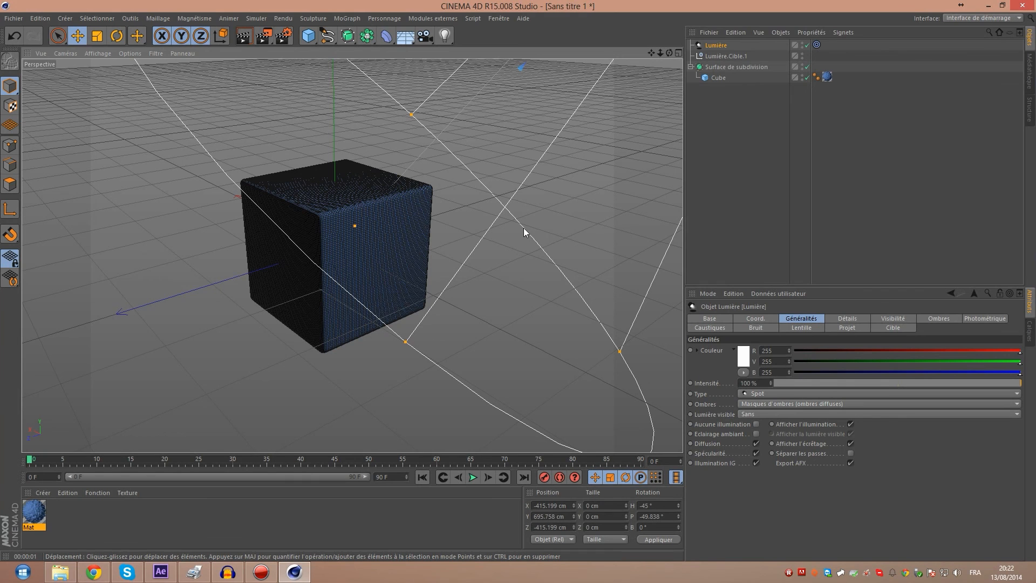
# Move the spot light down and nearer to the cube, to about Y 371 cm, and render a close view
pyautogui.keyDown('alt'); pyautogui.moveTo(524, 227); pyautogui.dragTo(379, 331); pyautogui.keyUp('alt')
pyautogui.scroll(-2, 379, 332)
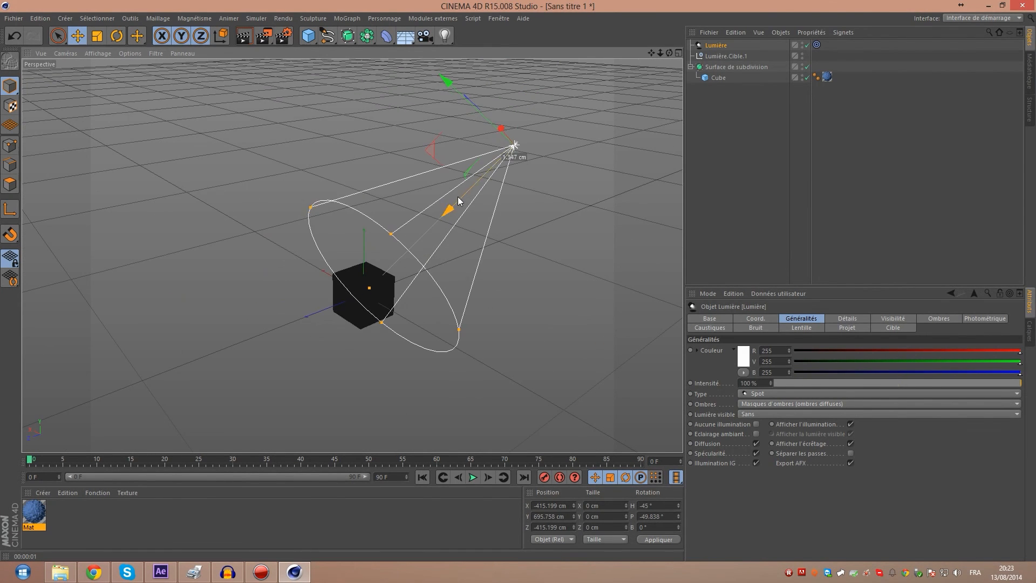
pyautogui.moveTo(455, 200); pyautogui.dragTo(415, 260)
pyautogui.scroll(3, 417, 262)
pyautogui.moveTo(427, 121); pyautogui.dragTo(473, 182)
pyautogui.scroll(3, 375, 351)
pyautogui.scroll(3, 334, 231)
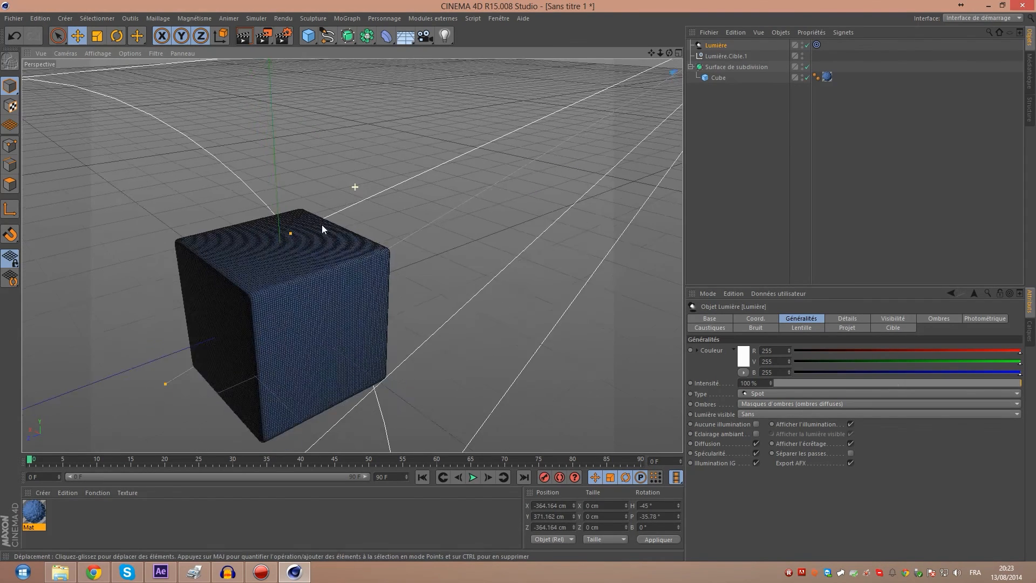
pyautogui.click(243, 34)
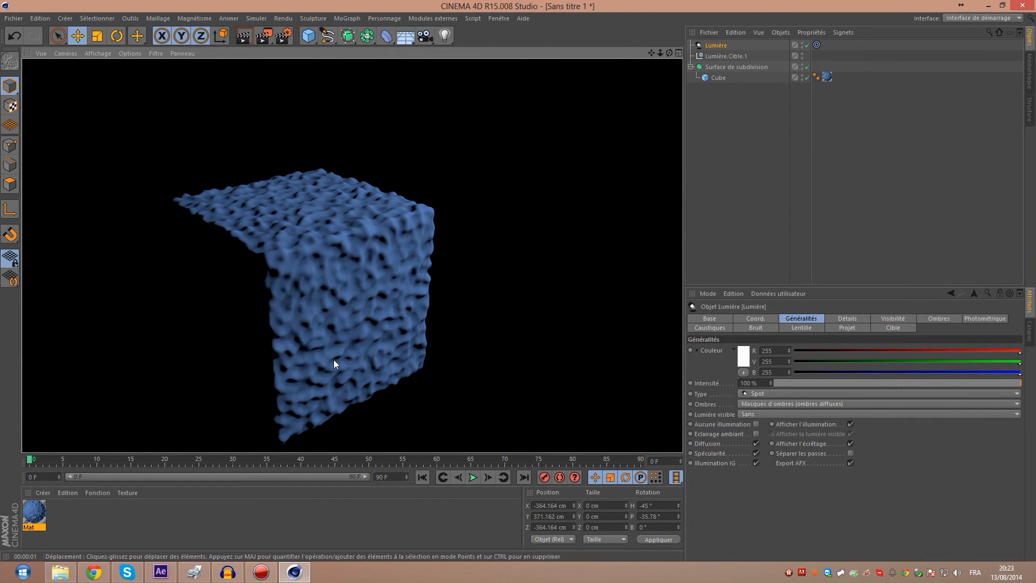
# Open the noise shader in Mat's Déplacement texture and set its Bruit type to Bruit (boîtes)
pyautogui.doubleClick(33, 512)
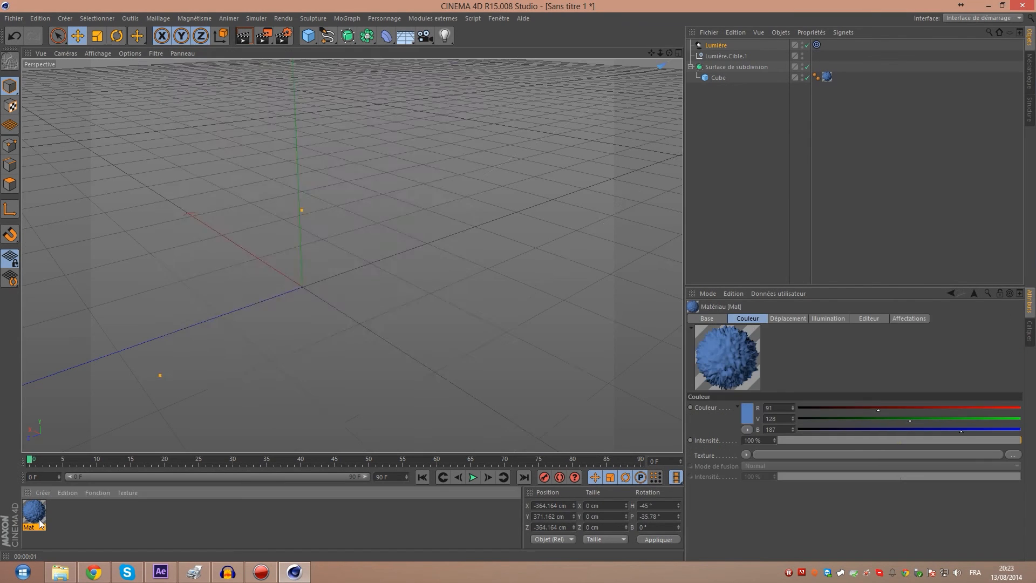
pyautogui.moveTo(279, 72); pyautogui.dragTo(679, 134)
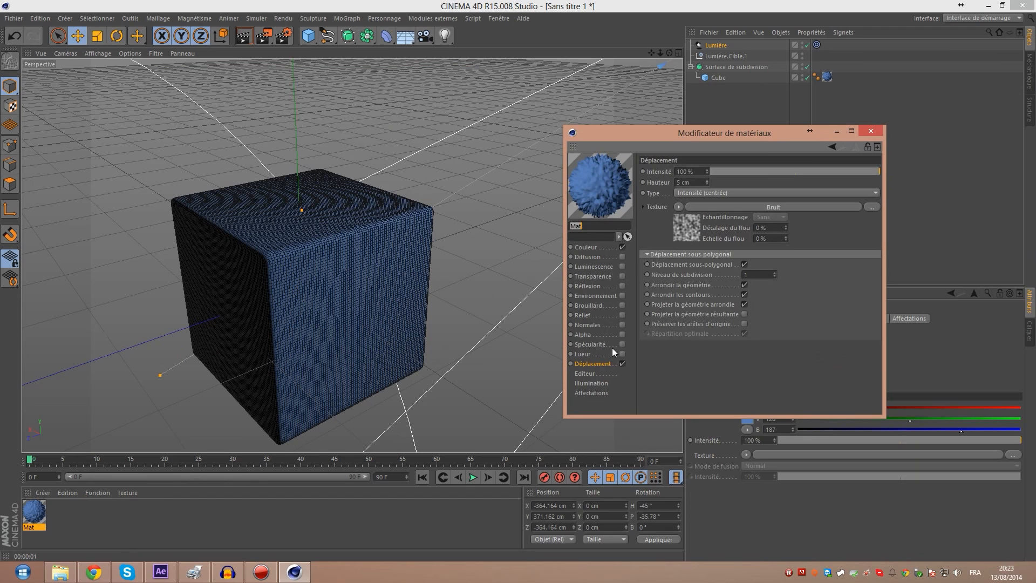
pyautogui.click(682, 224)
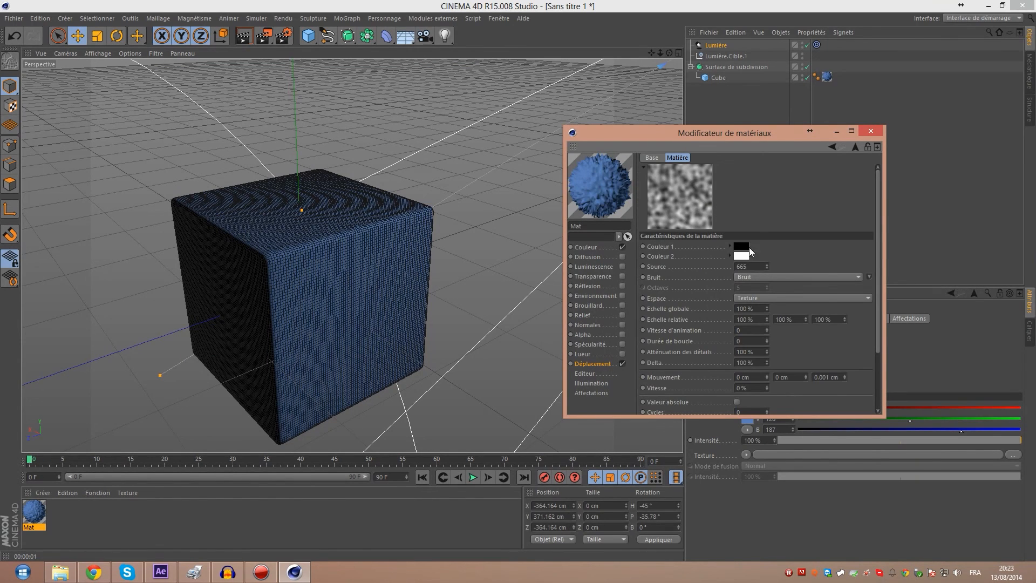
pyautogui.click(849, 276)
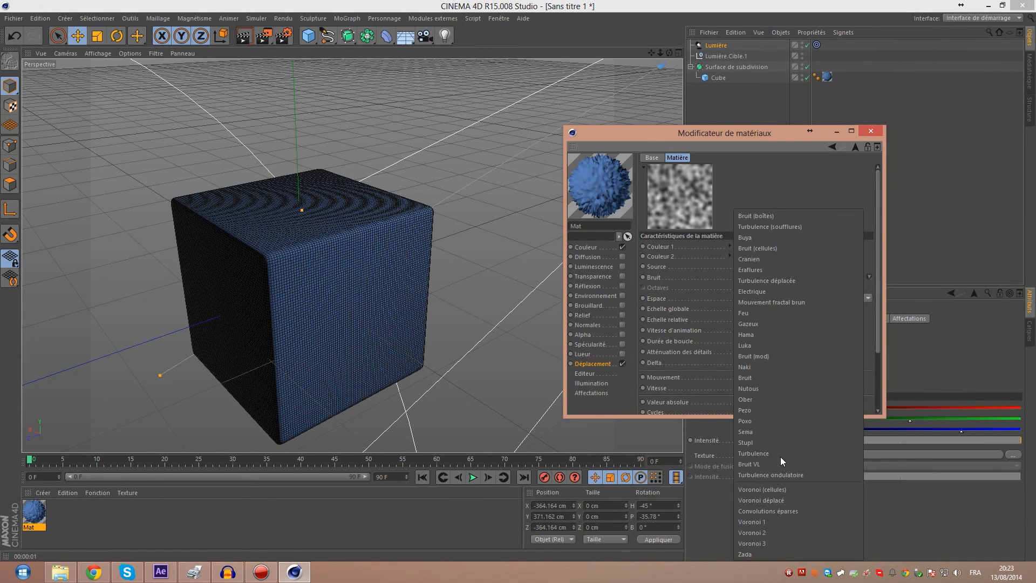
pyautogui.click(757, 217)
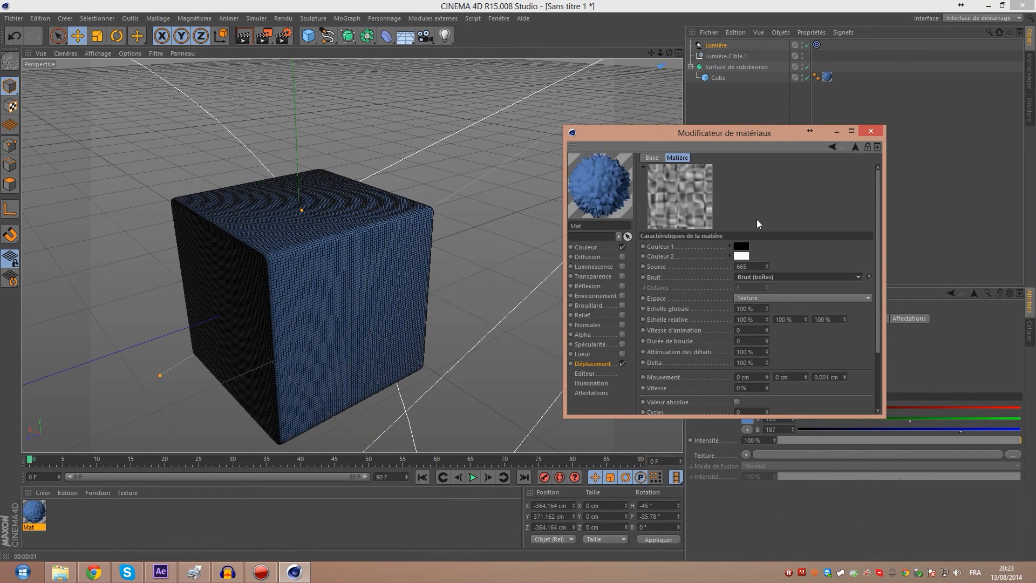
# Cycle through the other Bruit types, such as Bruit (cellules), Mouvement fractal brun and Buya, to compare their displacement previews
pyautogui.press('Down')
pyautogui.press('Down')
pyautogui.press('Down')
pyautogui.press('Down')
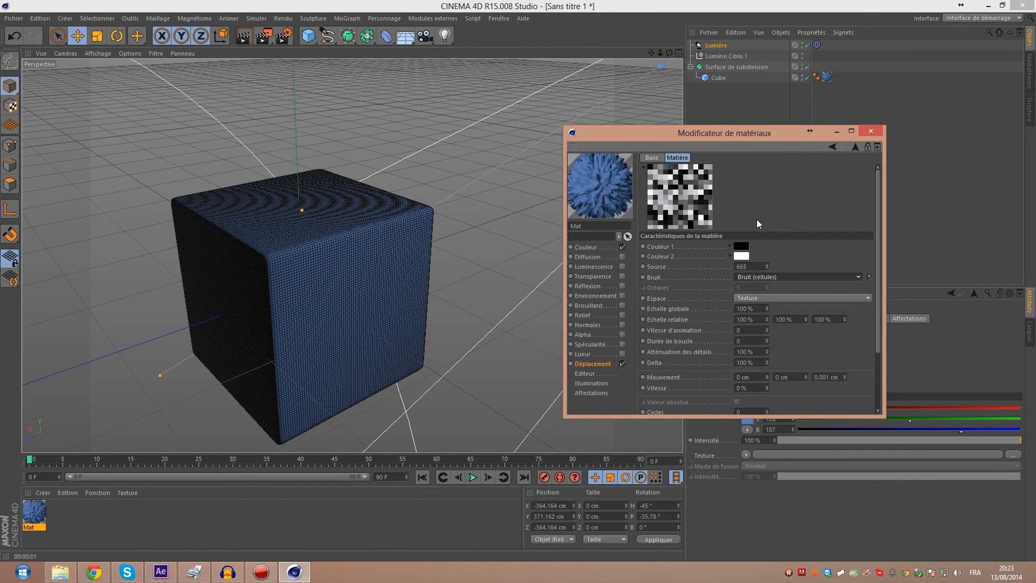
pyautogui.press('Down')
pyautogui.press('Down')
pyautogui.press('Down')
pyautogui.press('Down')
pyautogui.press('Down')
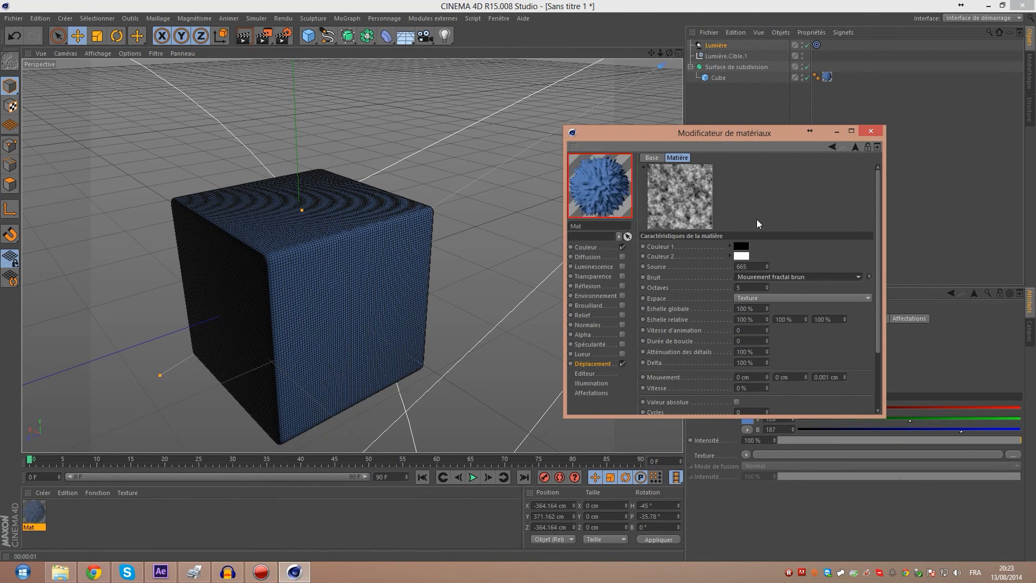
pyautogui.press('Down')
pyautogui.press('Down')
pyautogui.press('Down')
pyautogui.press('Down')
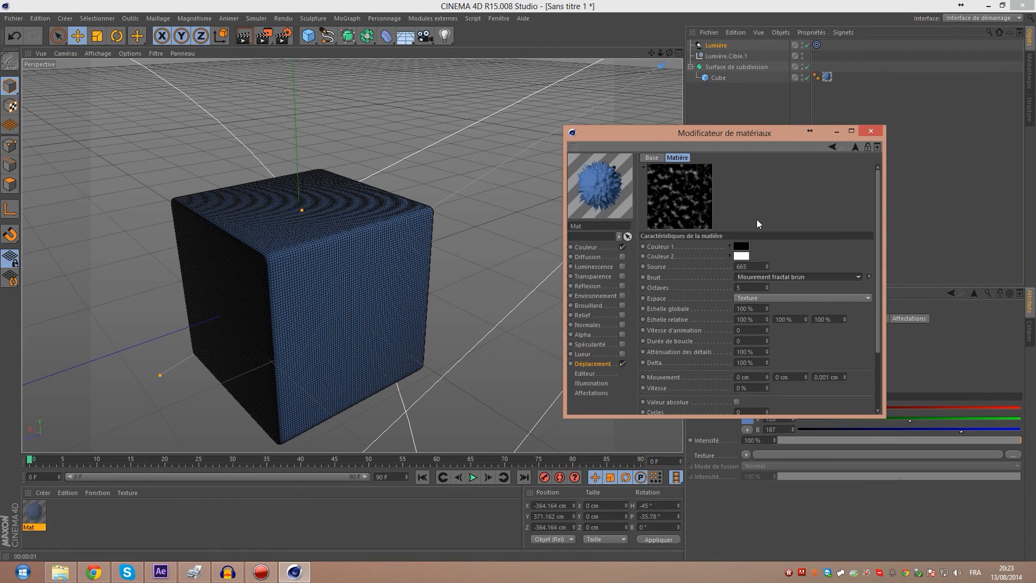
pyautogui.press('Up')
pyautogui.press('Up')
pyautogui.press('Up')
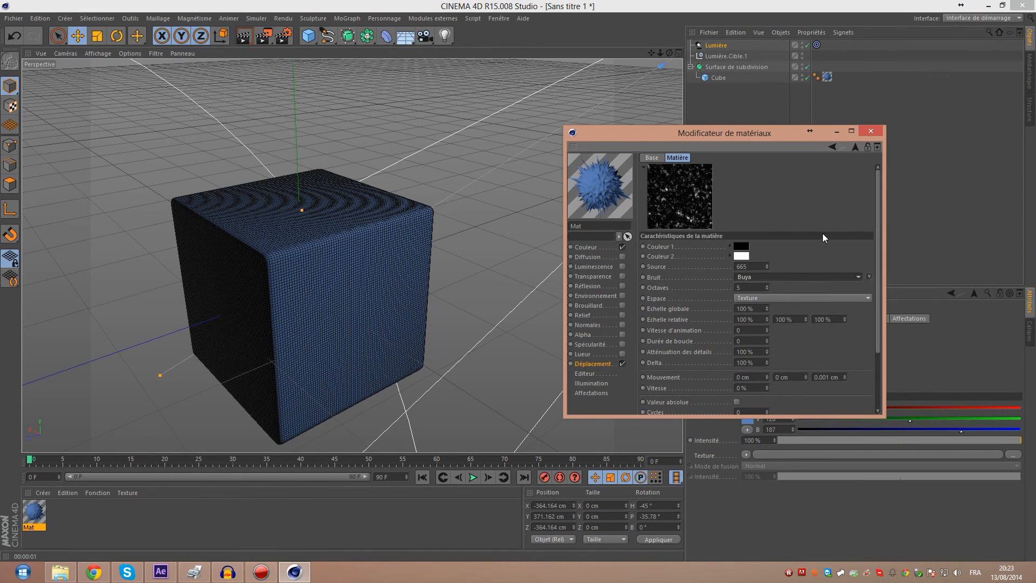
# Pick the Sema noise from the noise thumbnails and render the cube with it
pyautogui.click(869, 277)
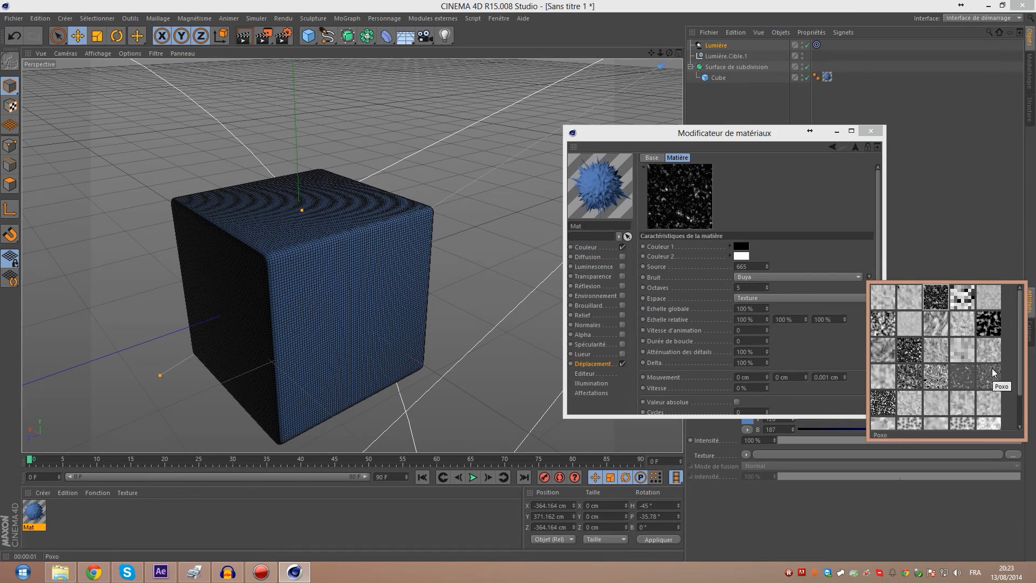
pyautogui.scroll(-2, 993, 372)
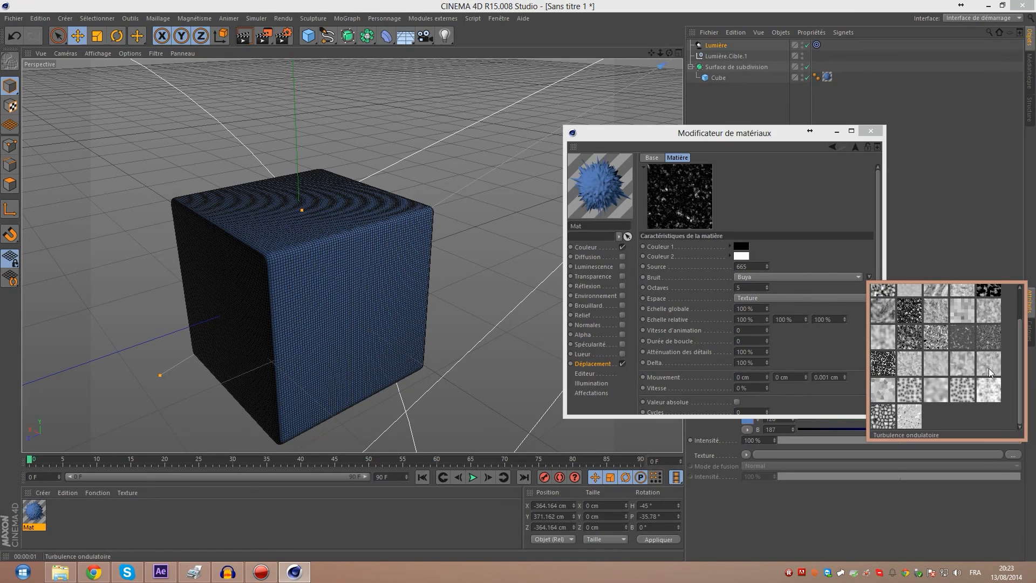
pyautogui.click(881, 370)
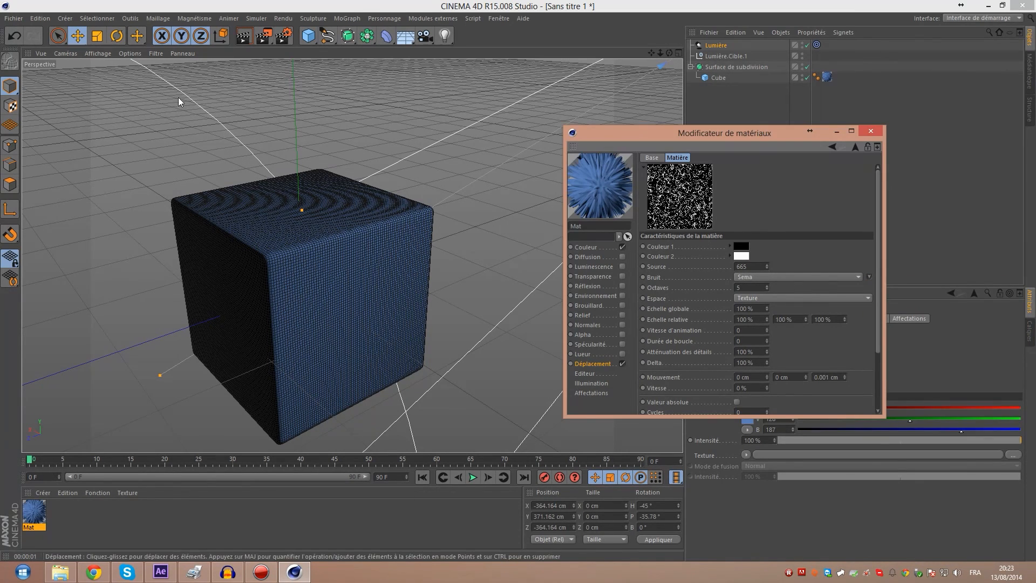
pyautogui.hotkey('ctrl', 'r')
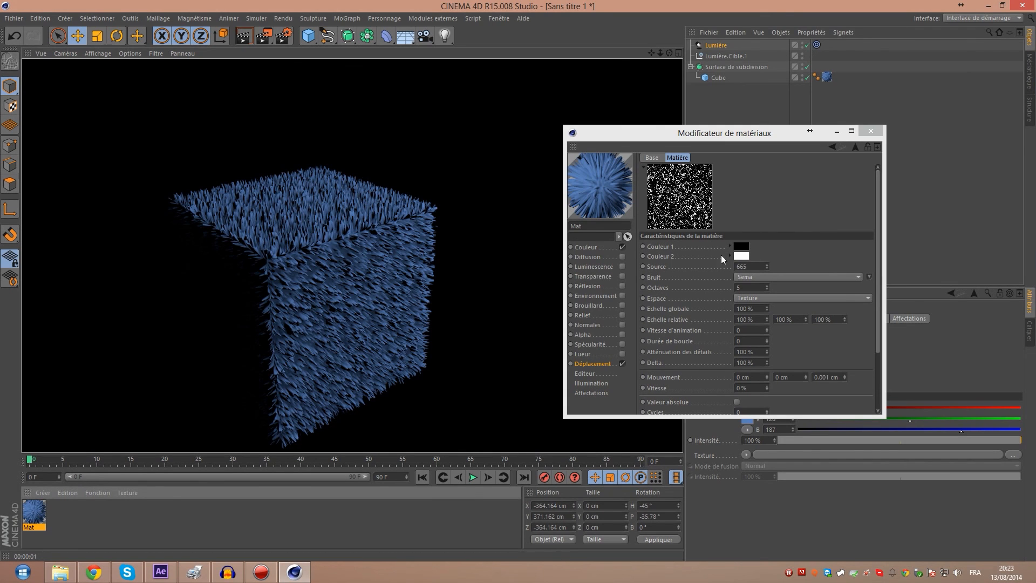
# View the Sema noise texture enlarged in a separate preview window, and close that window
pyautogui.rightClick(673, 218)
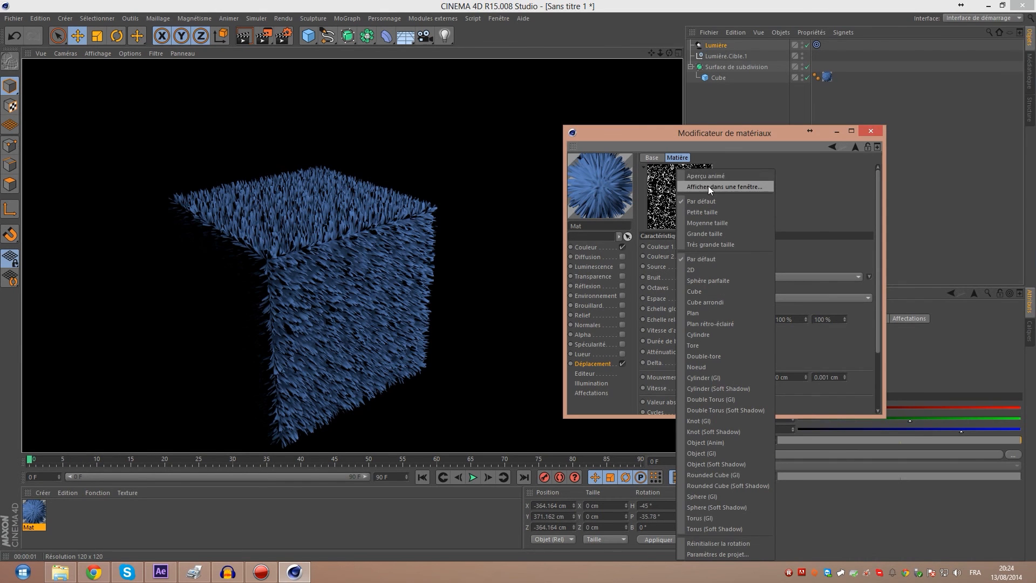
pyautogui.click(708, 187)
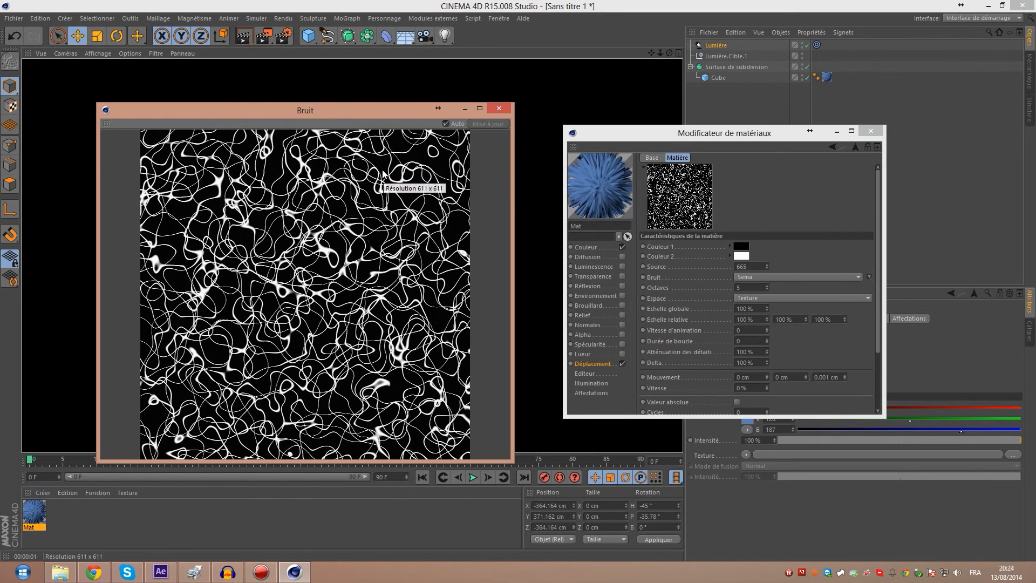
pyautogui.click(498, 109)
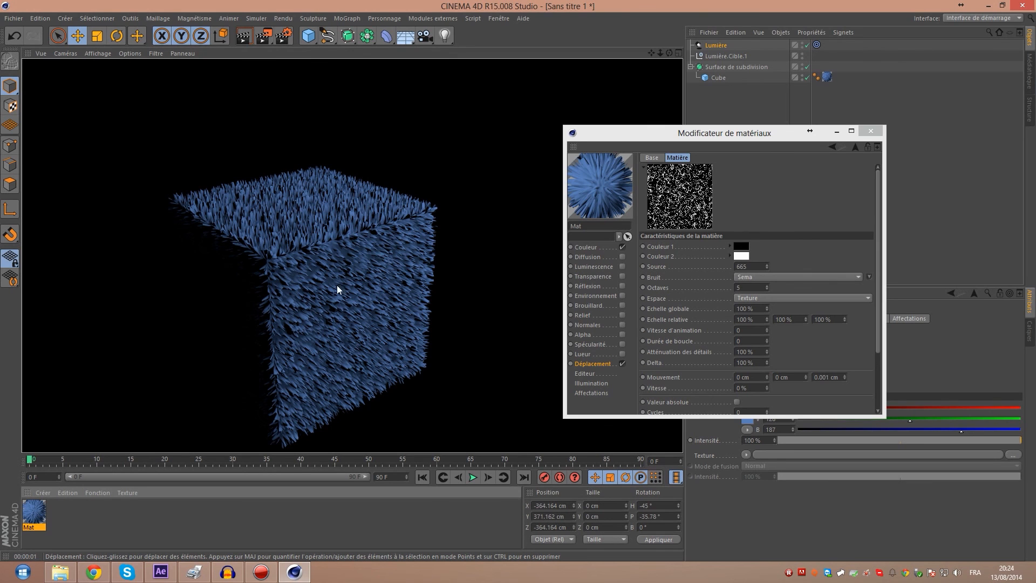
# Return to the material's Déplacement settings, set Hauteur to 1 cm and render a close-up of the cube's corner
pyautogui.click(609, 365)
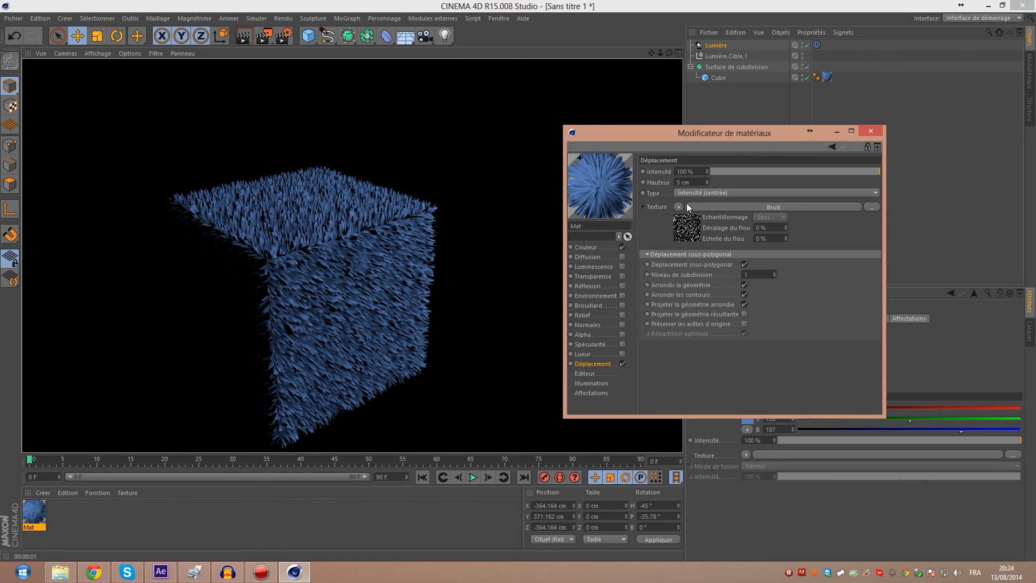
pyautogui.doubleClick(685, 182)
pyautogui.write('1')
pyautogui.press('Return')
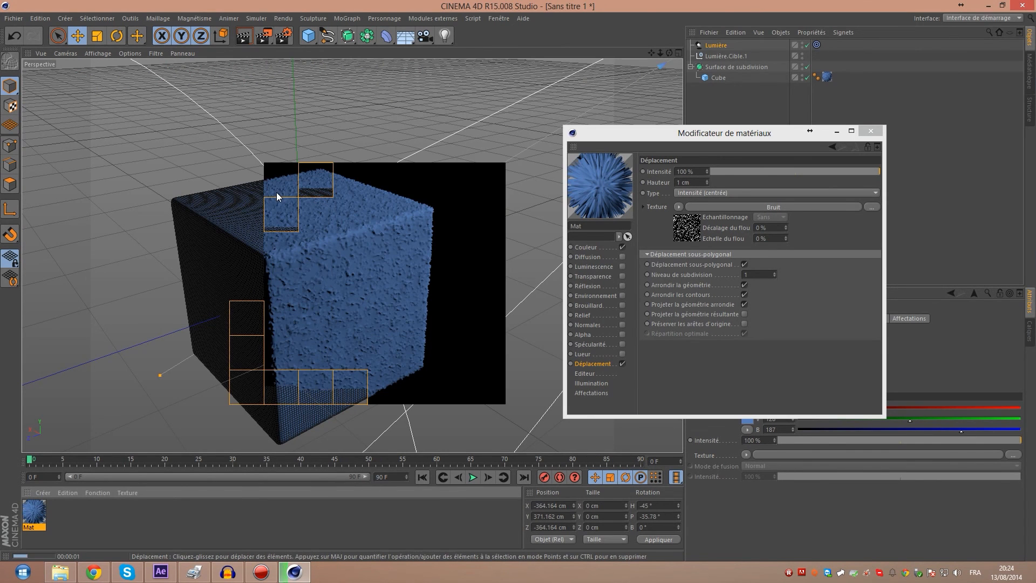
pyautogui.scroll(6, 292, 283)
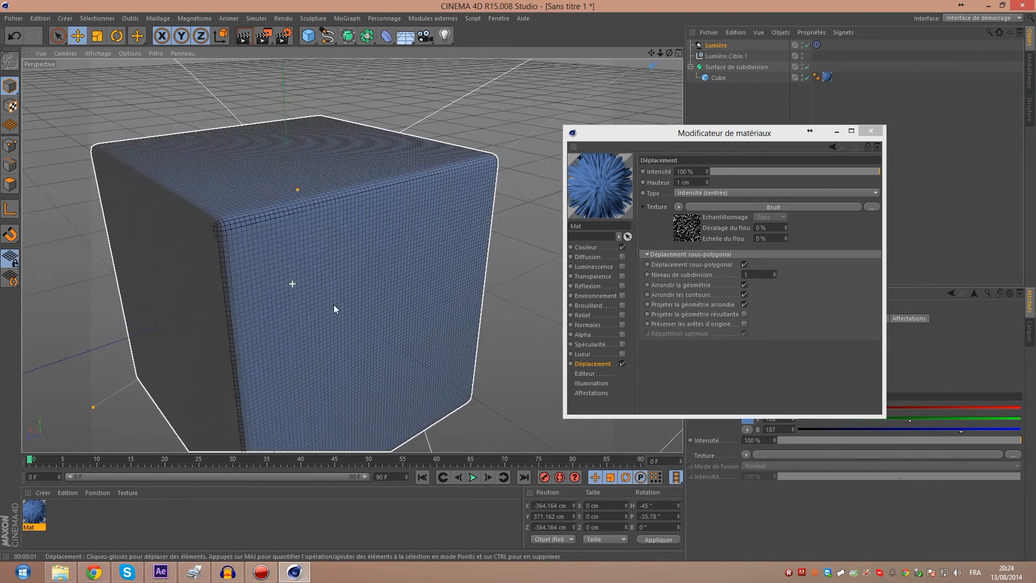
pyautogui.keyDown('alt'); pyautogui.moveTo(351, 256); pyautogui.dragTo(411, 221); pyautogui.keyUp('alt')
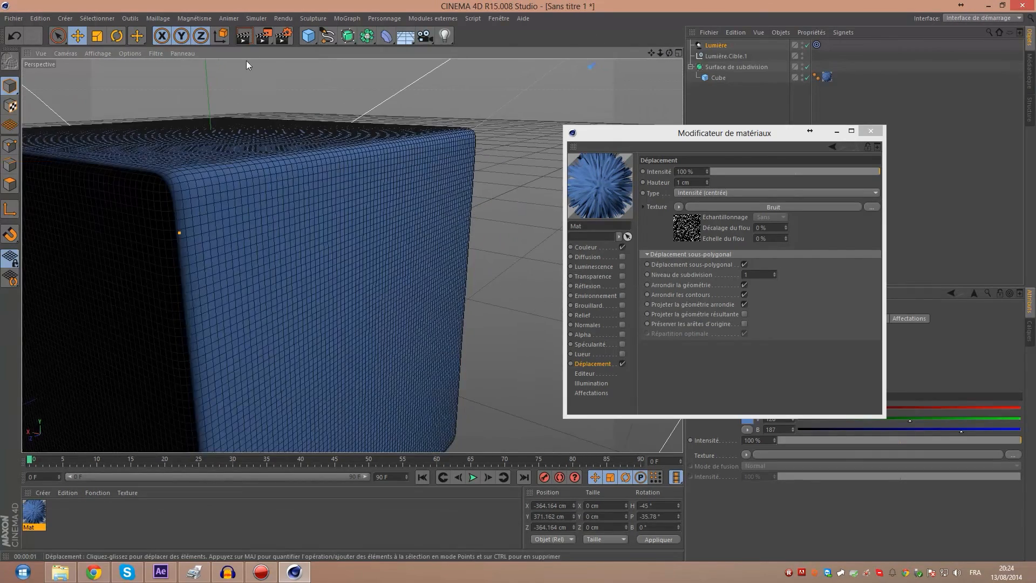
pyautogui.click(245, 39)
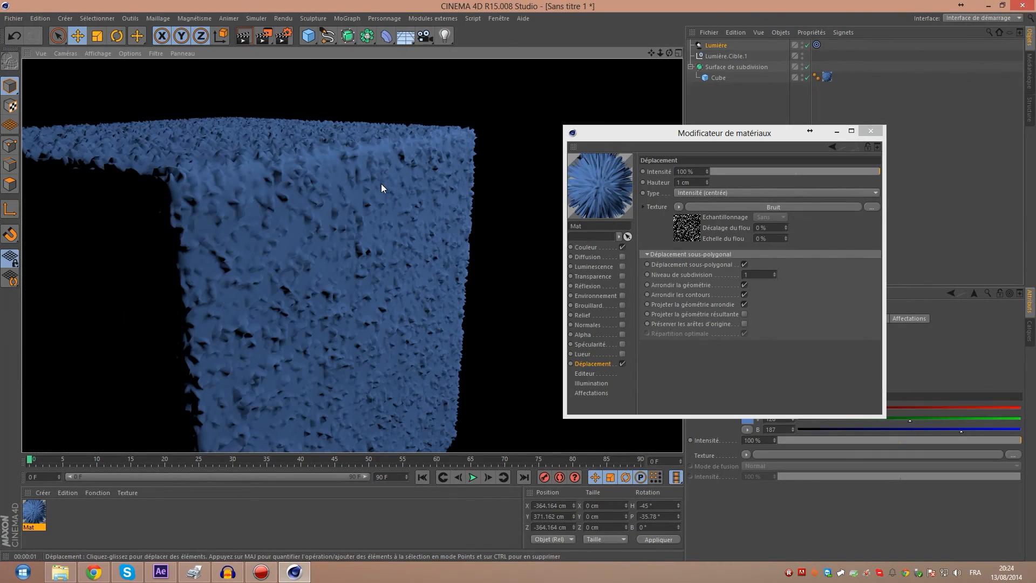
# Set the displacement Hauteur to 0.2 cm and render the close-up again
pyautogui.click(697, 182)
pyautogui.write('0.2')
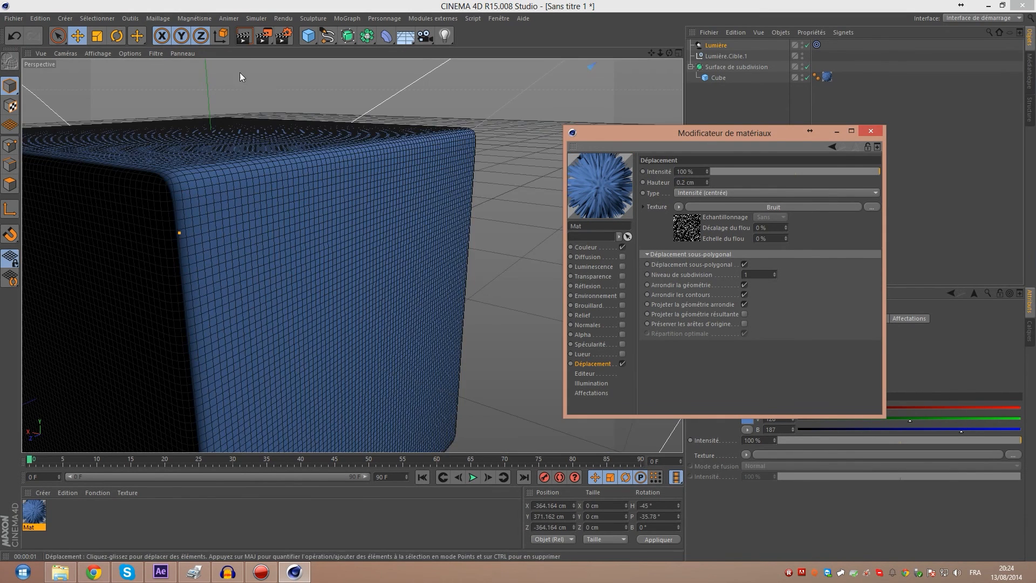
pyautogui.click(243, 44)
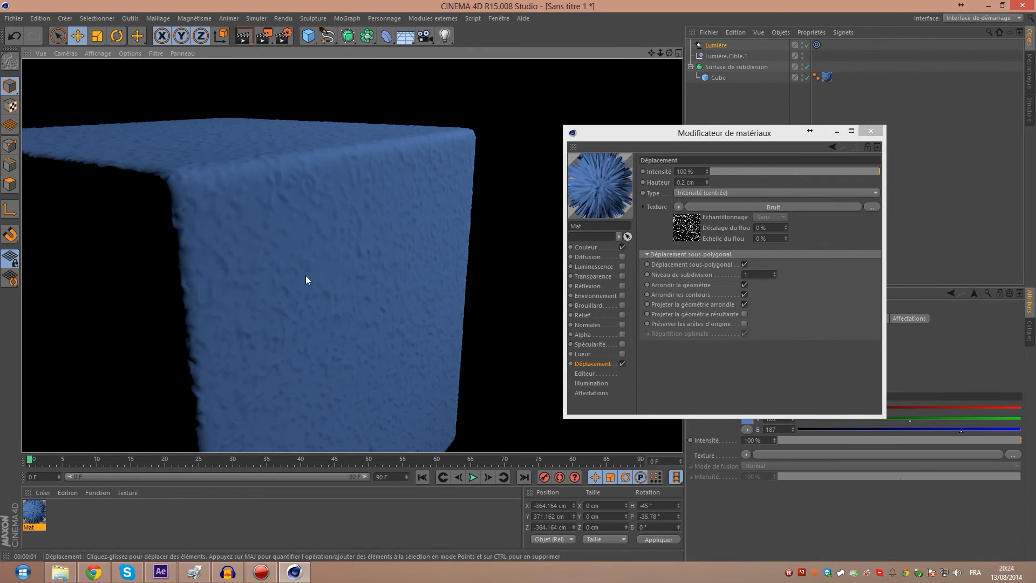
# Set the displacement Hauteur to 0.5 cm and render the cube's corner to compare the relief
pyautogui.click(689, 182)
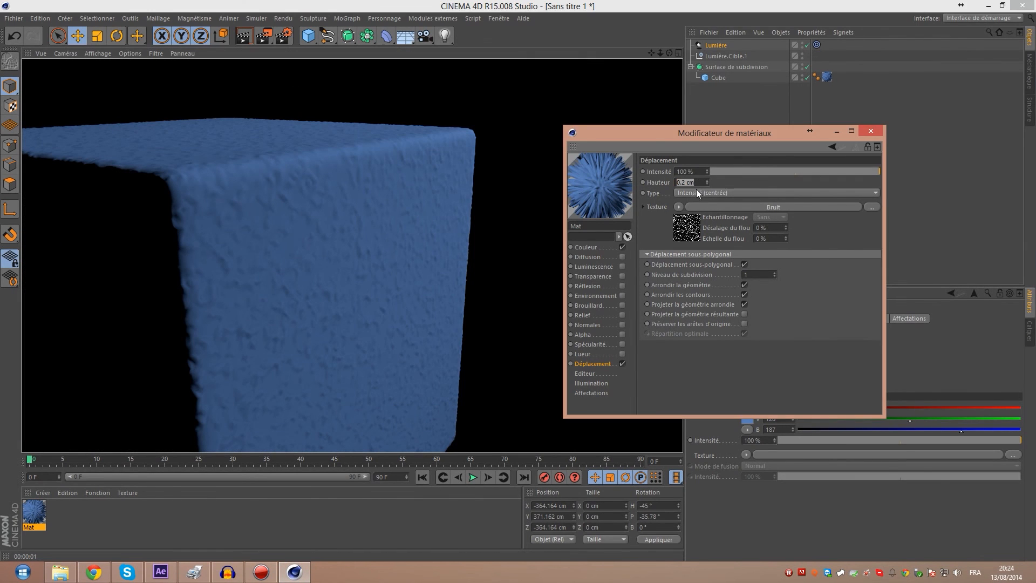
pyautogui.write('0.5')
pyautogui.press('Return')
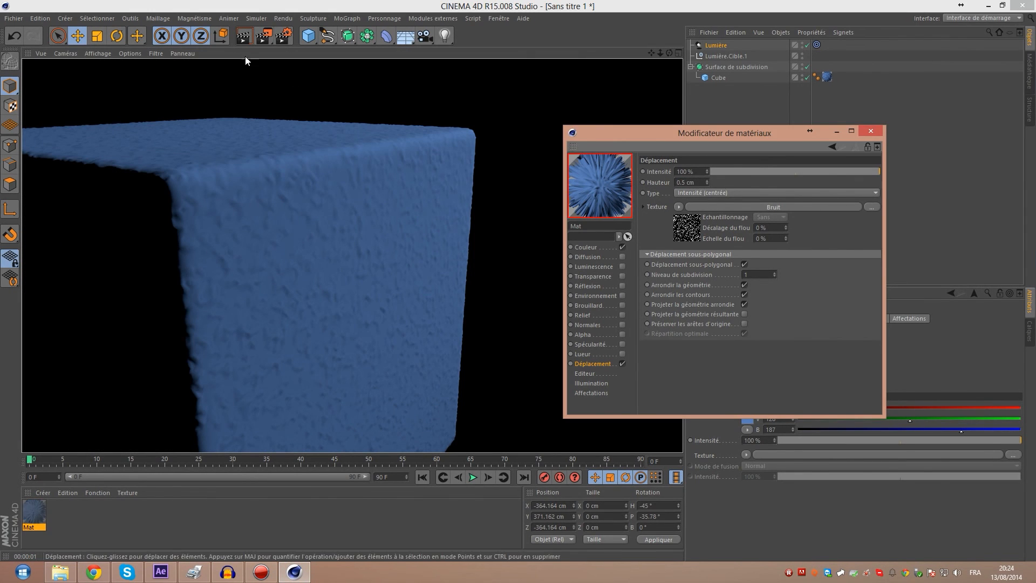
pyautogui.click(244, 38)
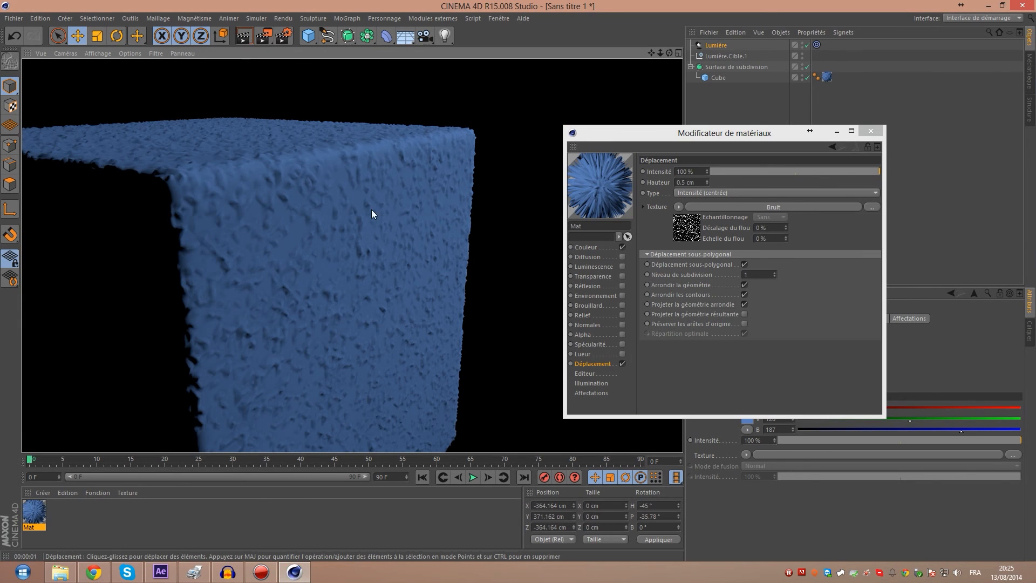
# Render the whole cube from farther away to examine the fine Sema displacement on its faces
pyautogui.keyDown('alt'); pyautogui.moveTo(333, 187); pyautogui.dragTo(277, 210, button='right'); pyautogui.keyUp('alt')
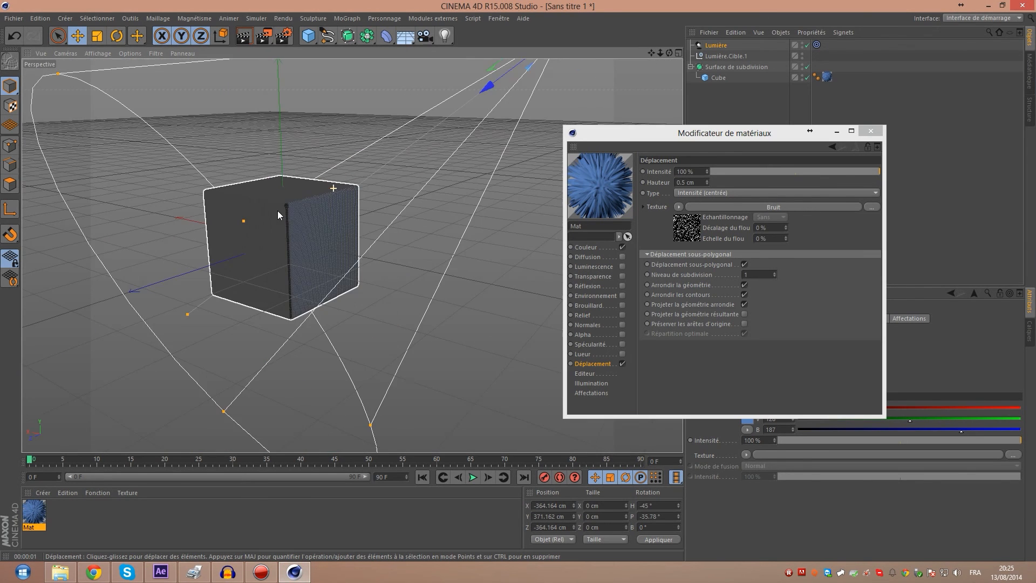
pyautogui.keyDown('alt'); pyautogui.moveTo(294, 208); pyautogui.dragTo(318, 189); pyautogui.keyUp('alt')
pyautogui.moveTo(667, 52); pyautogui.dragTo(335, 103)
pyautogui.click(246, 42)
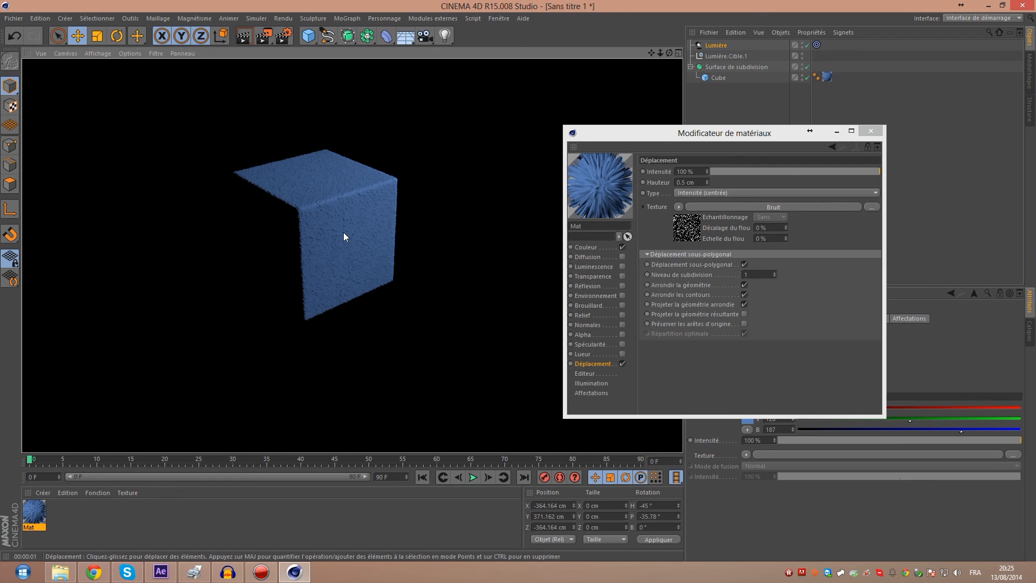
# Browse the noise types available for the displacement's Bruit texture, keep Sema and close the material editor
pyautogui.keyDown('alt'); pyautogui.moveTo(343, 232); pyautogui.dragTo(437, 212); pyautogui.keyUp('alt')
pyautogui.scroll(3, 335, 223)
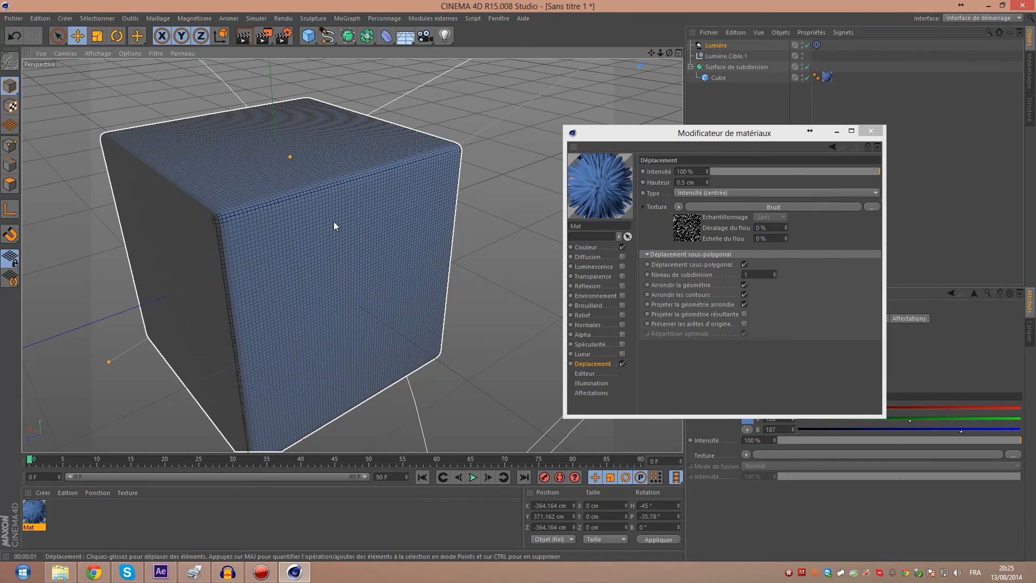
pyautogui.click(694, 232)
pyautogui.click(868, 277)
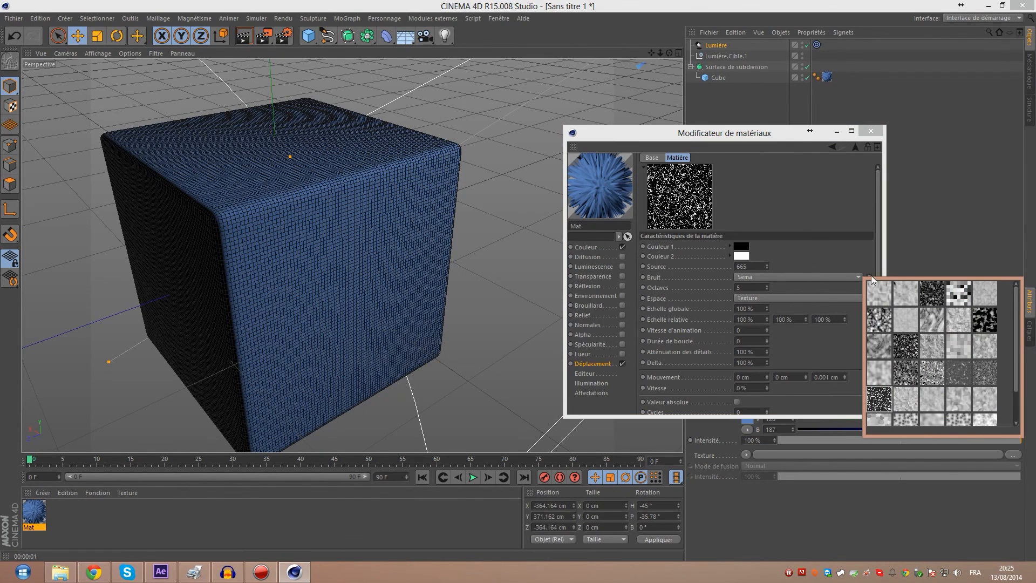
pyautogui.scroll(-2, 946, 329)
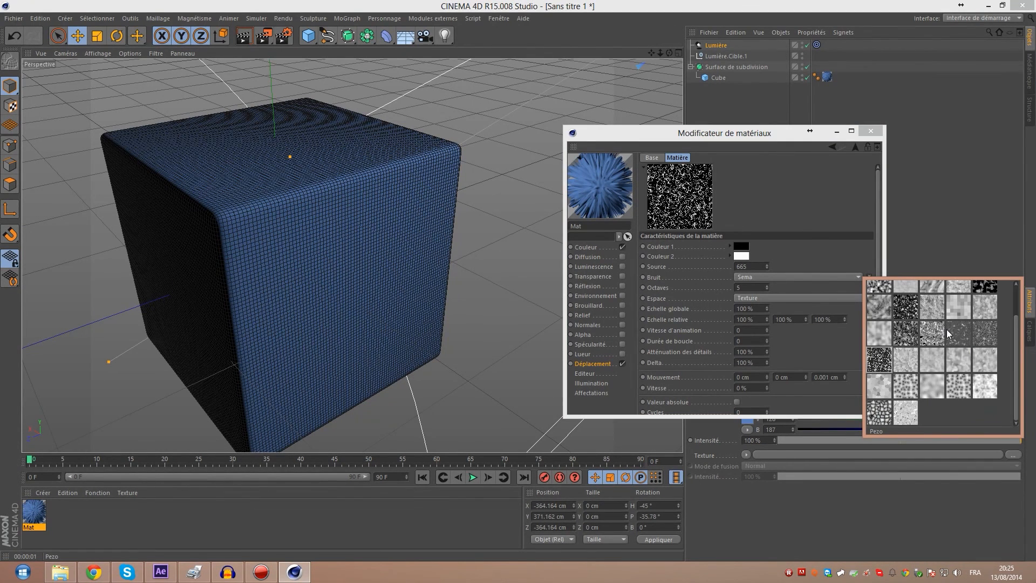
pyautogui.click(845, 202)
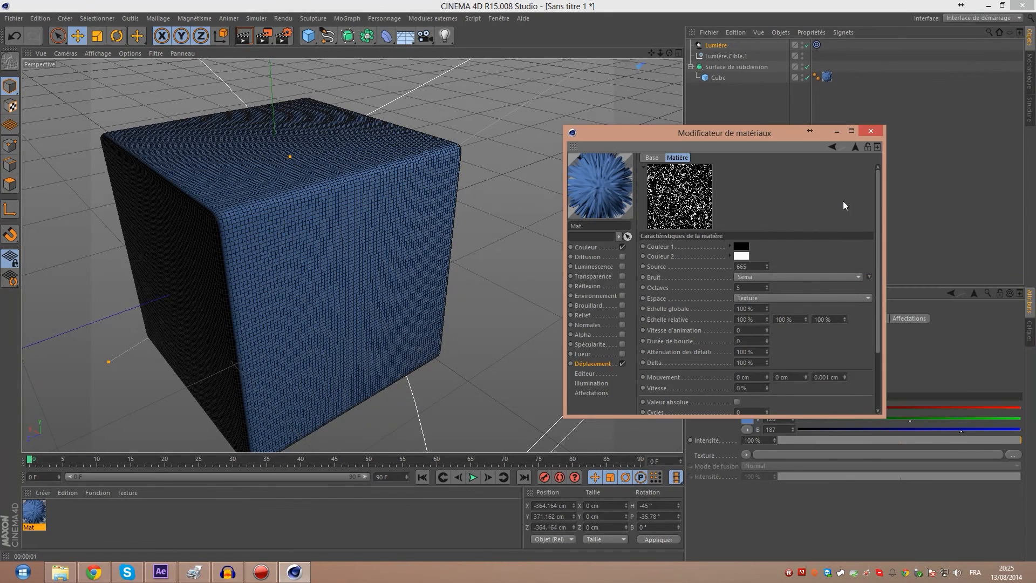
pyautogui.click(870, 131)
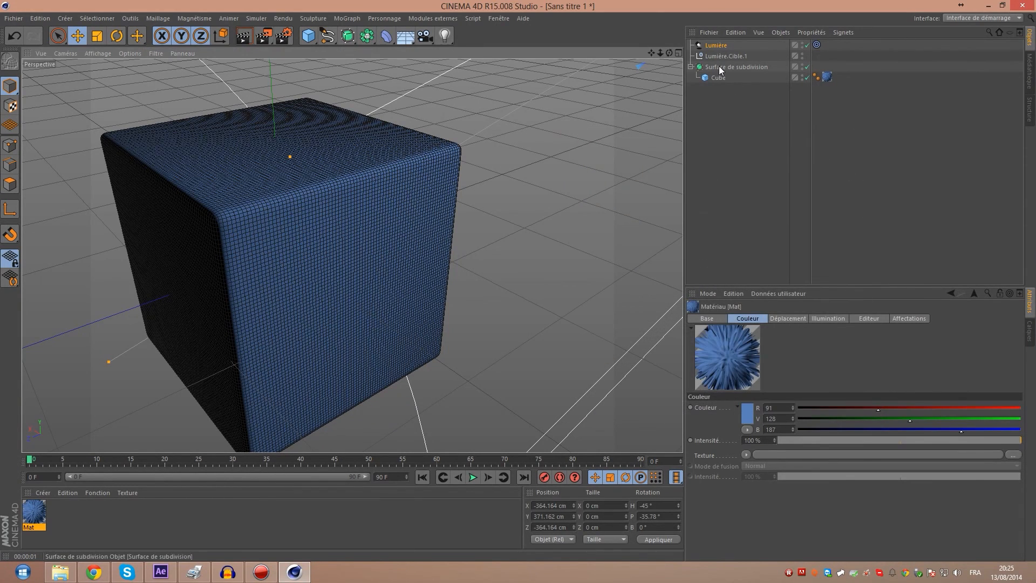
# Delete the Surface de subdivision with its cube, the light and the light's target from the scene
pyautogui.click(728, 67)
pyautogui.press('Delete')
pyautogui.click(711, 46)
pyautogui.press('Delete')
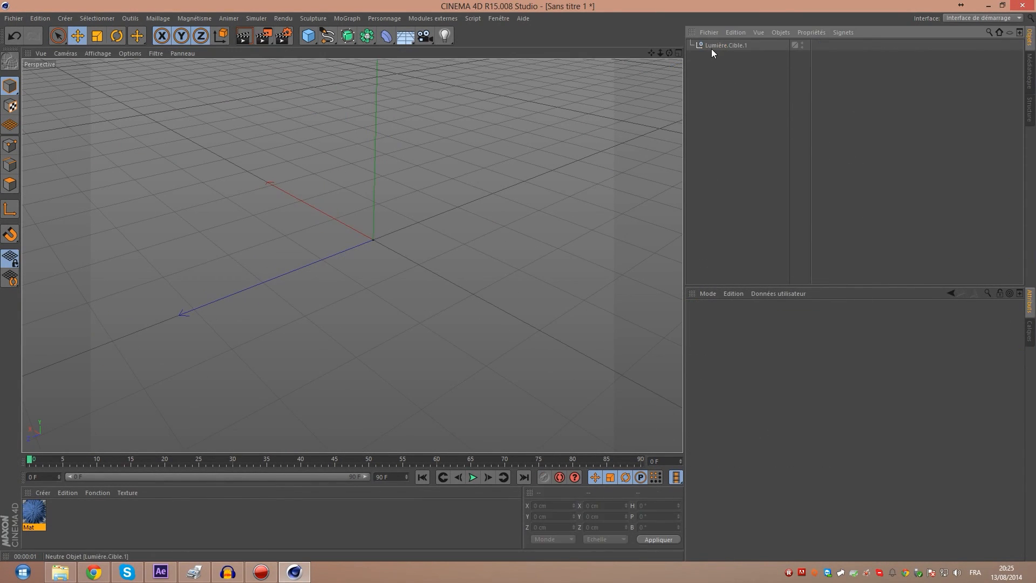
pyautogui.click(714, 45)
pyautogui.press('Delete')
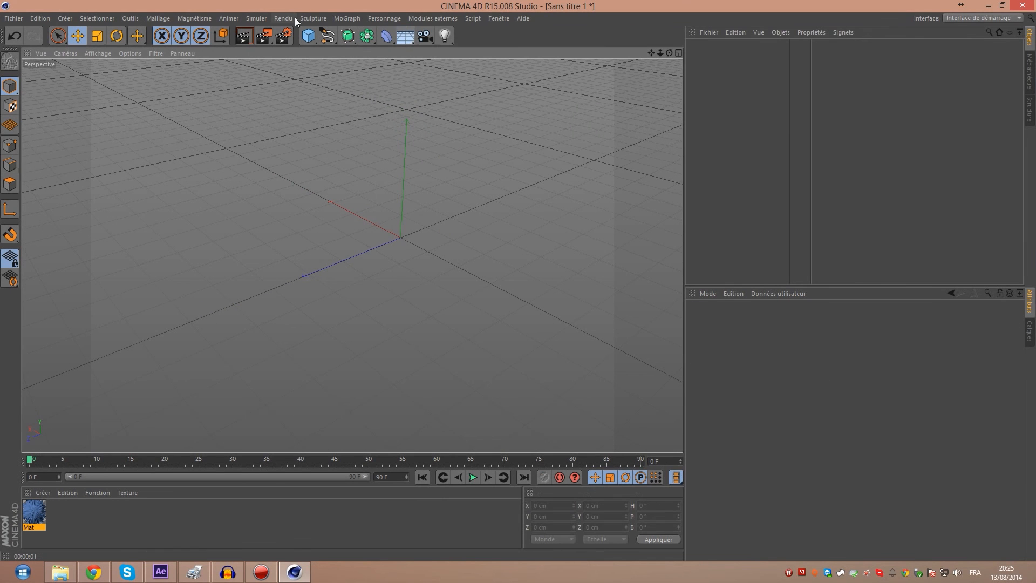
# Create a plane and scale it up uniformly to about 2987 cm per side
pyautogui.moveTo(309, 36); pyautogui.dragTo(443, 67)
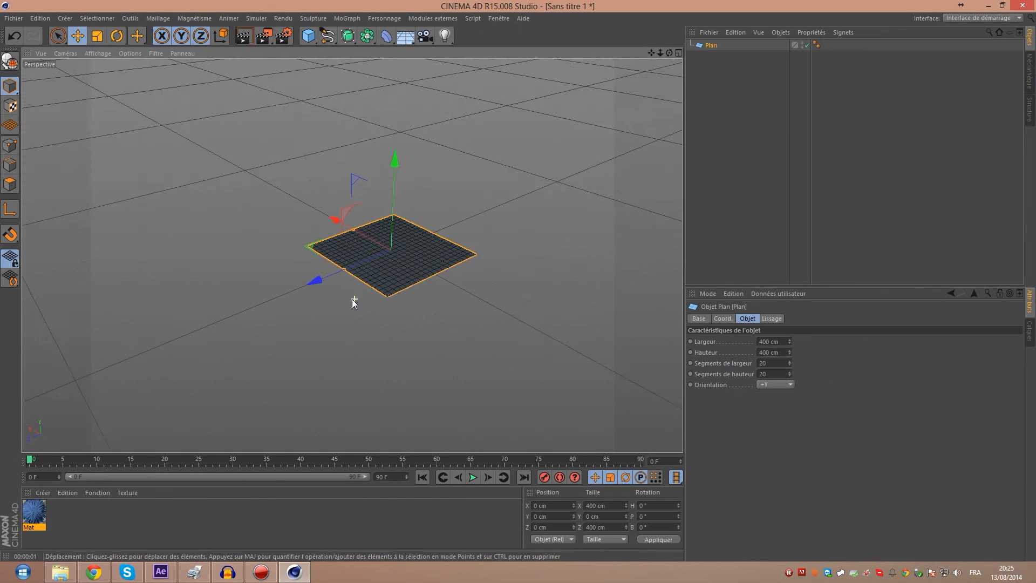
pyautogui.press('t')
pyautogui.moveTo(312, 271); pyautogui.dragTo(579, 268)
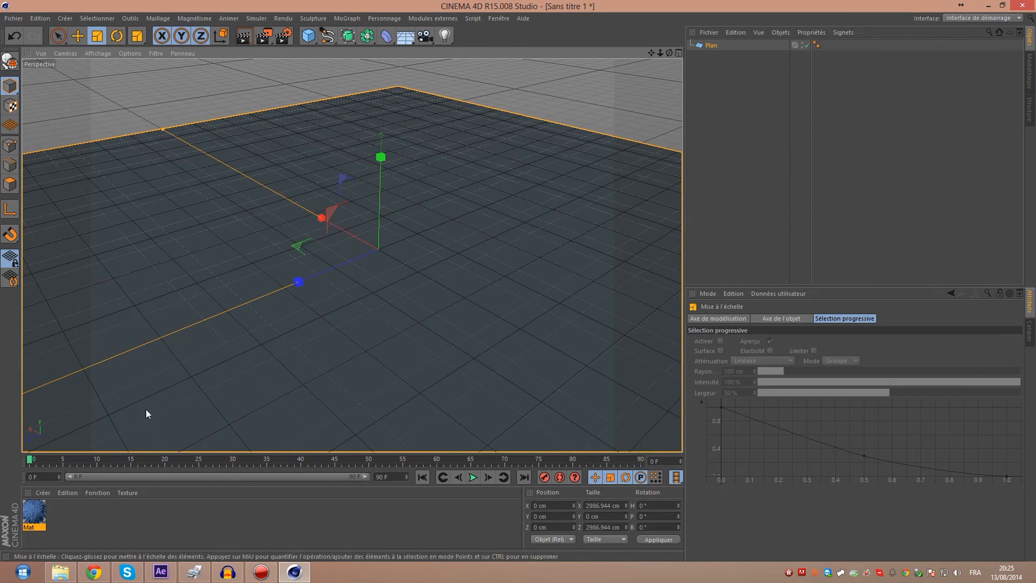
# Remove the material Mat from the scene while keeping the enlarged plane
pyautogui.press('Delete')
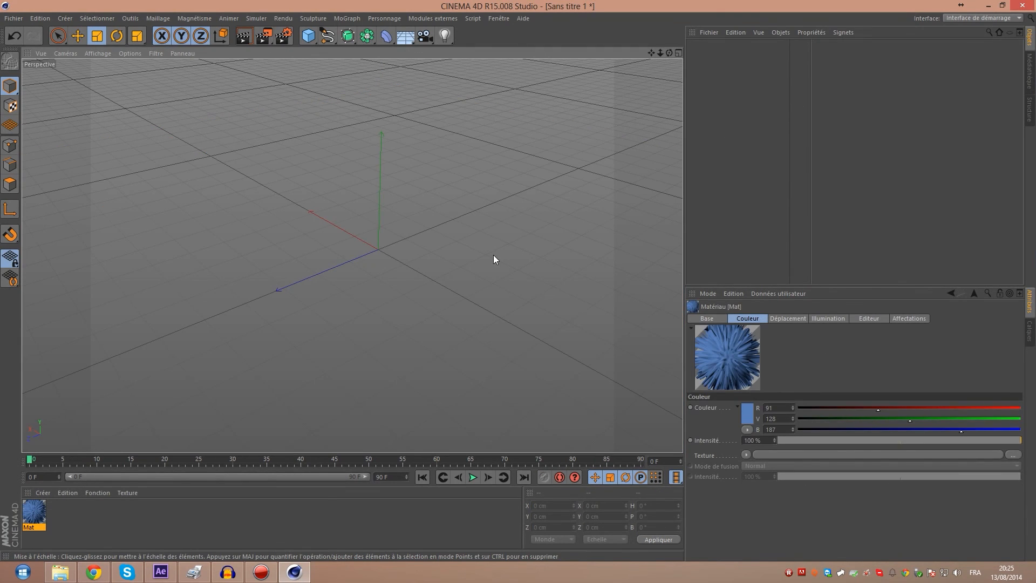
pyautogui.hotkey('ctrl', 'z')
pyautogui.hotkey('ctrl', 'z')
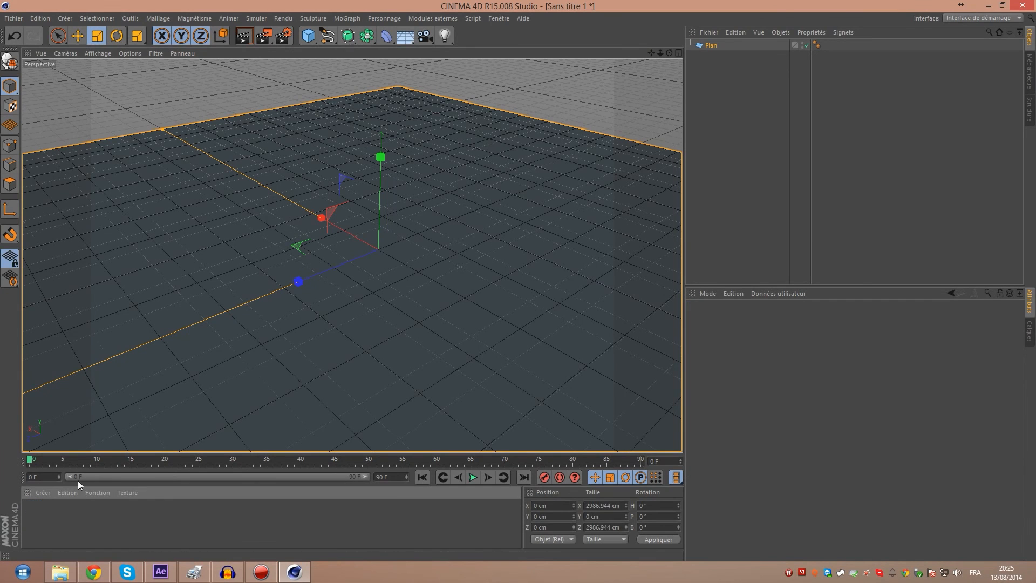
# Add a Déplaceur deformer, make it a child of the plane and show its Ombrage settings
pyautogui.click(710, 46)
pyautogui.moveTo(385, 36); pyautogui.dragTo(434, 167)
pyautogui.moveTo(723, 45); pyautogui.dragTo(714, 58)
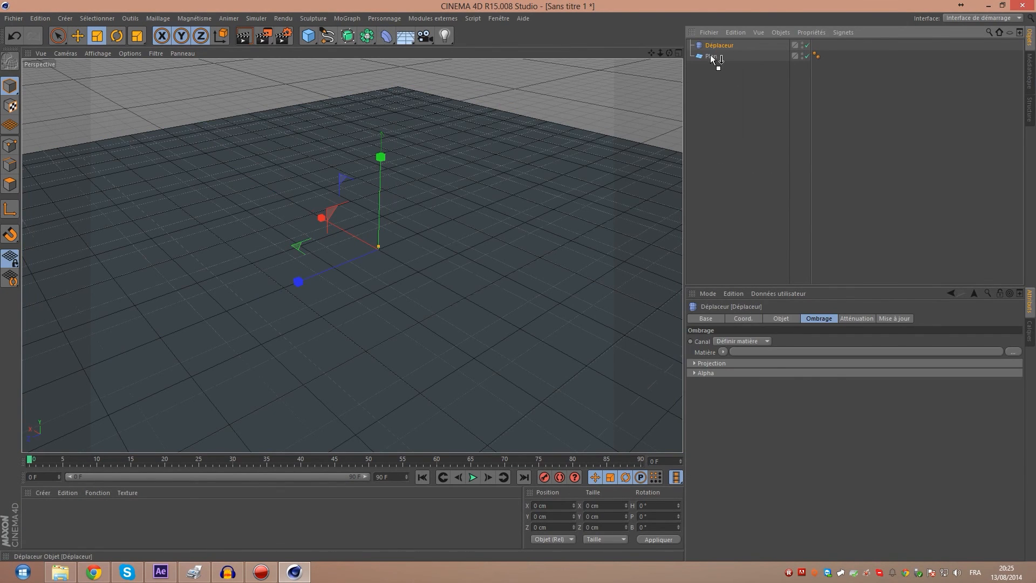
pyautogui.click(826, 318)
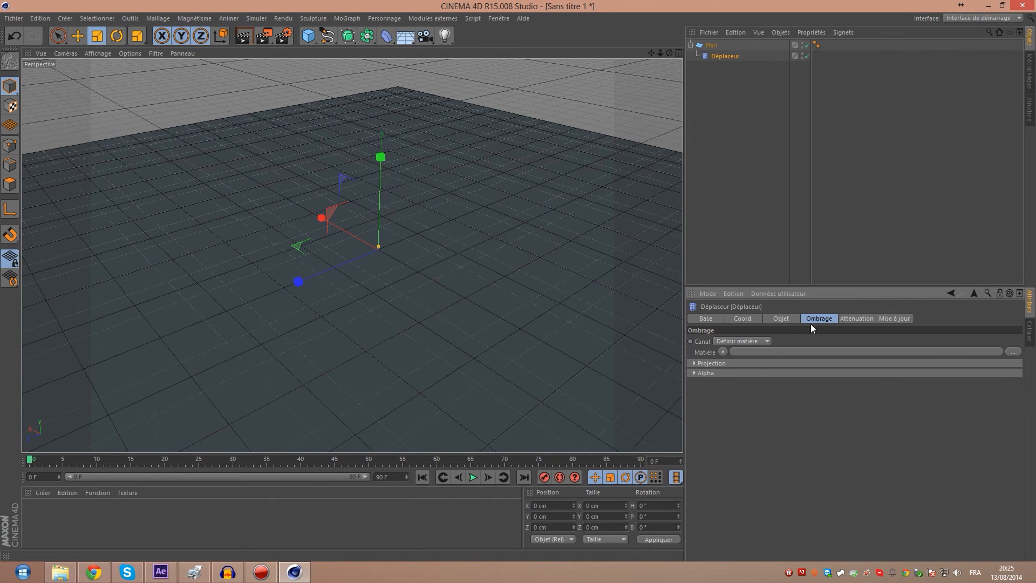
# Assign a Bruit shader to the Déplaceur and set its noise type to Luka
pyautogui.click(723, 352)
pyautogui.click(733, 203)
pyautogui.click(733, 373)
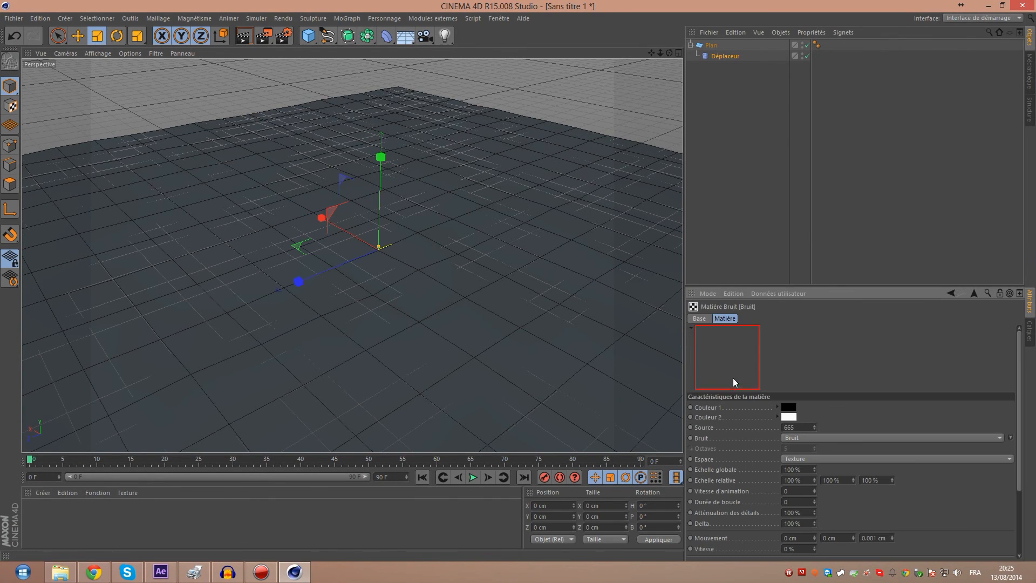
pyautogui.click(995, 438)
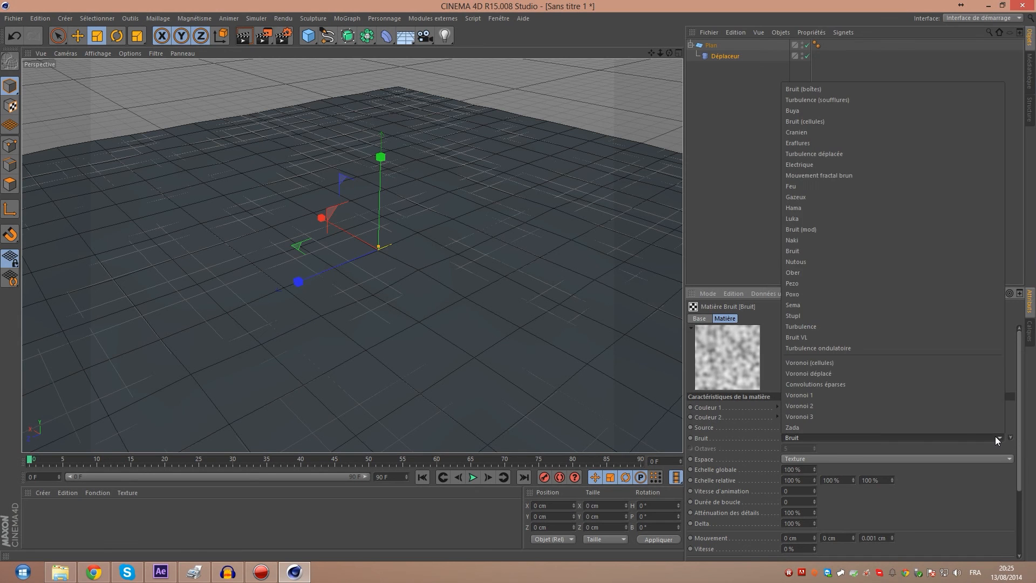
pyautogui.click(800, 218)
# Render the plane in the viewport to examine the deformer's relief
pyautogui.scroll(-3, 341, 168)
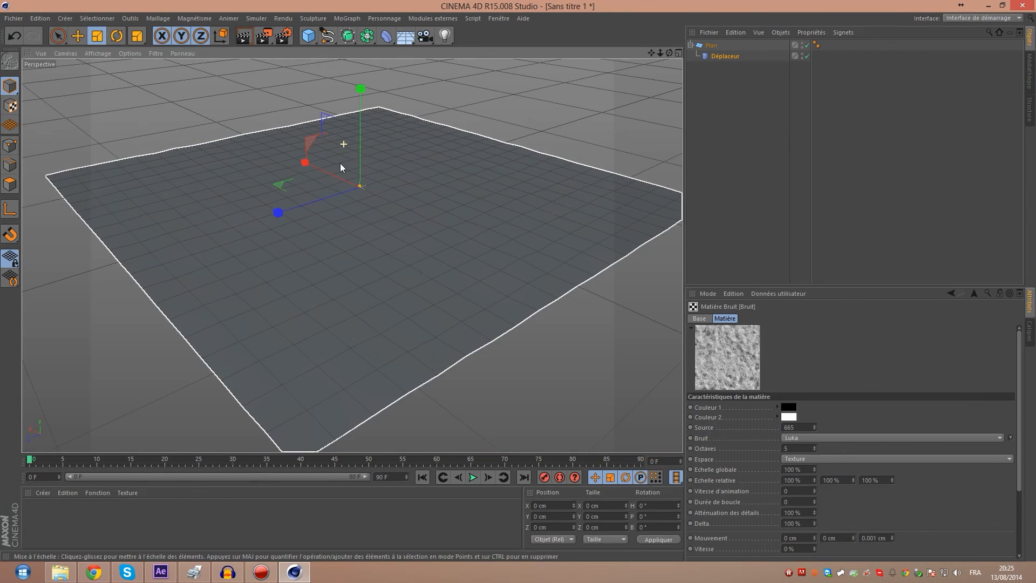
pyautogui.click(243, 36)
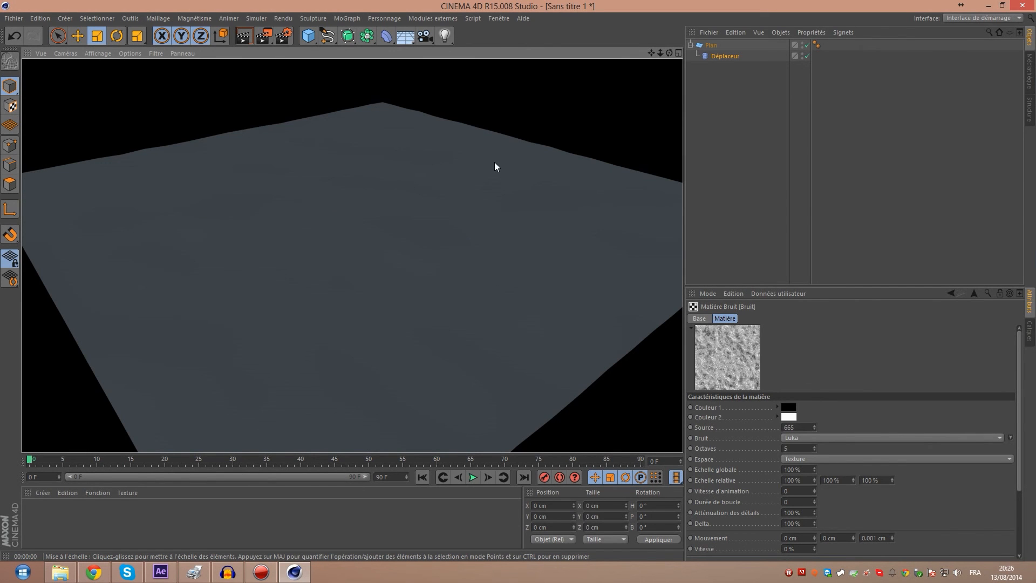
pyautogui.click(347, 241)
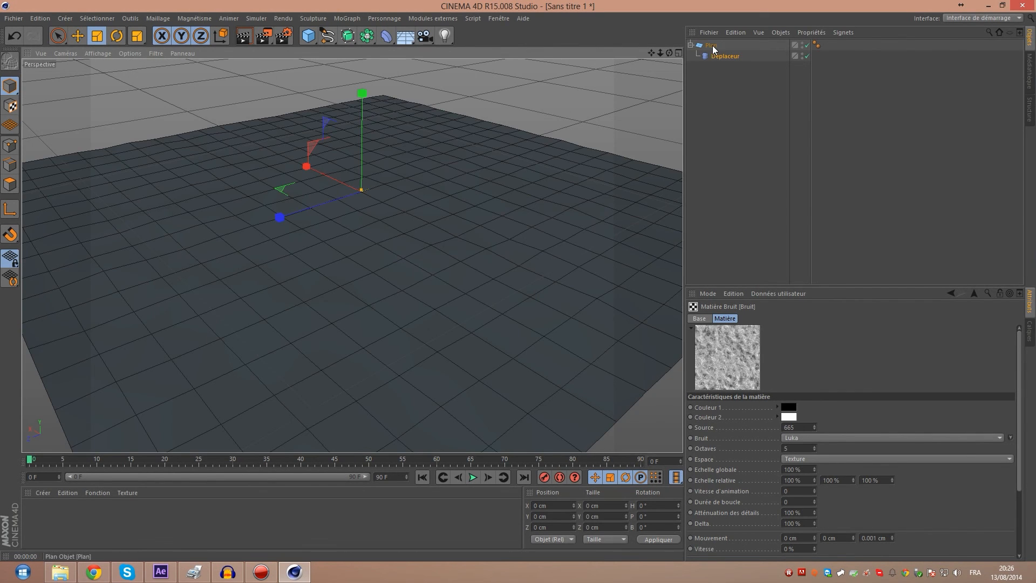
# Put the plane inside a Surface de subdivision and raise its editor subdivision level
pyautogui.click(713, 47)
pyautogui.click(769, 363)
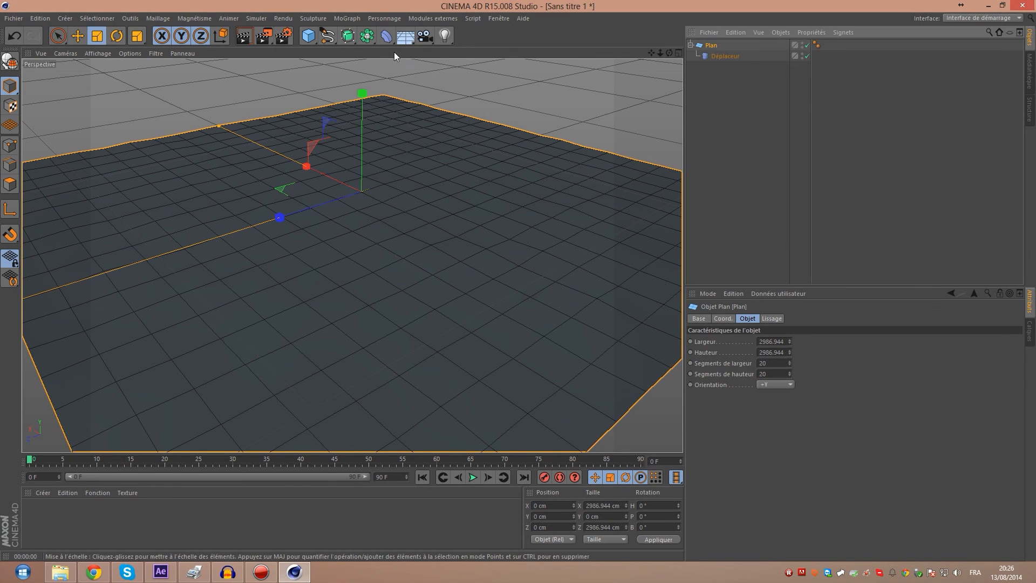
pyautogui.click(348, 37)
pyautogui.moveTo(716, 56); pyautogui.dragTo(724, 43)
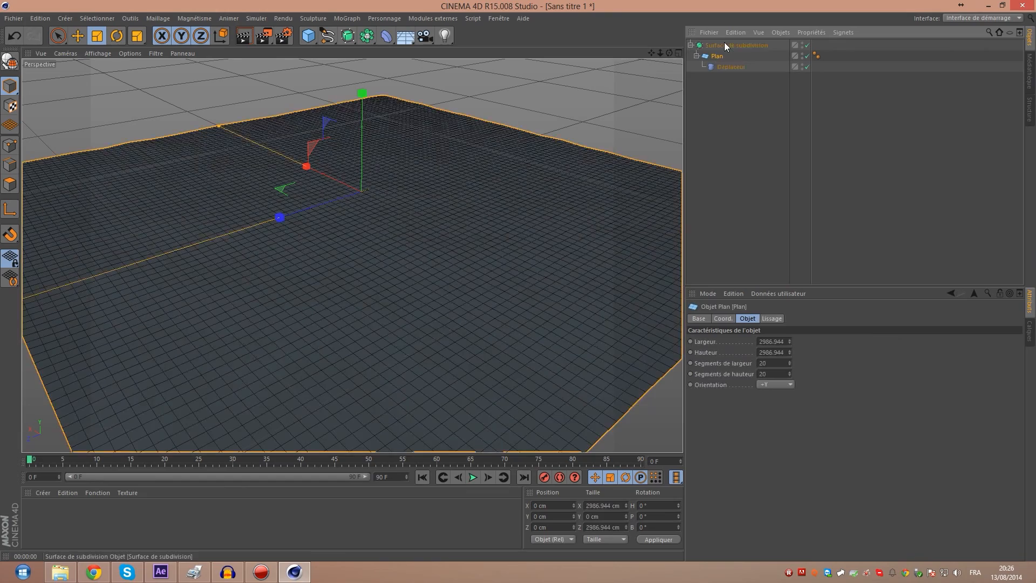
pyautogui.click(725, 43)
pyautogui.click(786, 350)
pyautogui.click(748, 226)
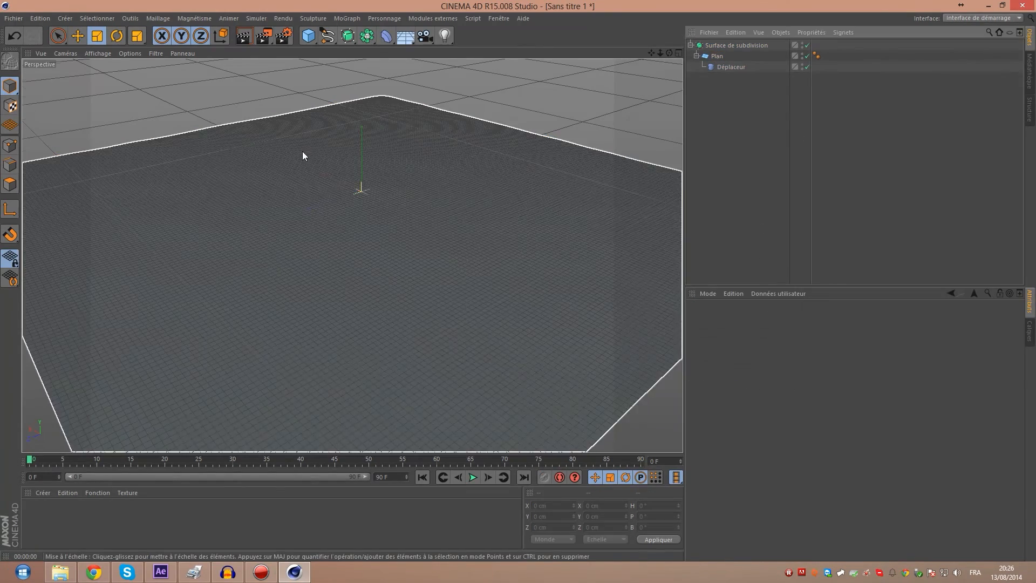
# Render the subdivided plane in the viewport to check the smoothed relief
pyautogui.scroll(-3, 302, 151)
pyautogui.scroll(3, 305, 97)
pyautogui.hotkey('ctrl', 'r')
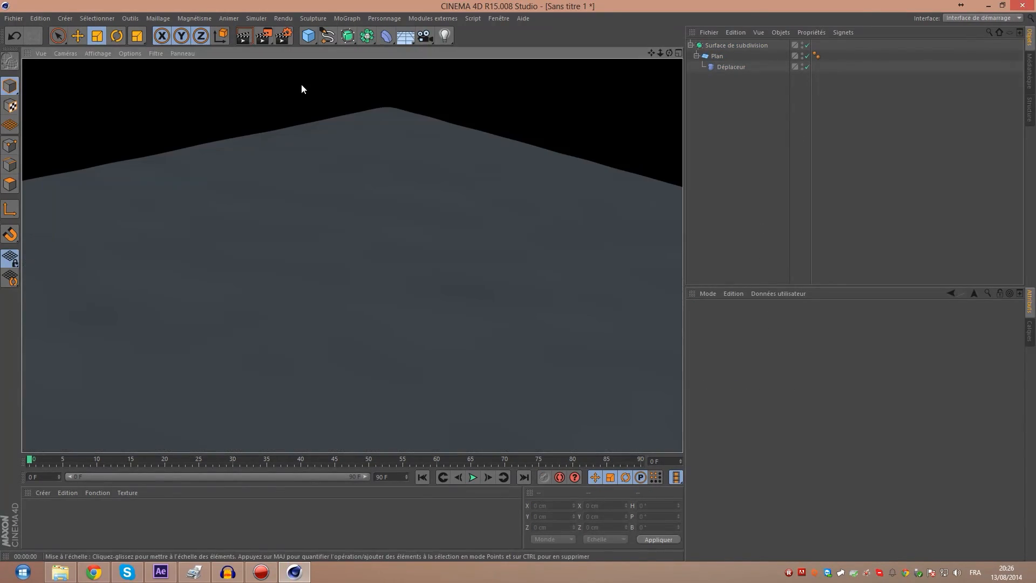
pyautogui.click(479, 180)
# View the plane from a low angle and set the Déplaceur's Hauteur to 20 cm
pyautogui.moveTo(669, 53); pyautogui.dragTo(352, 254)
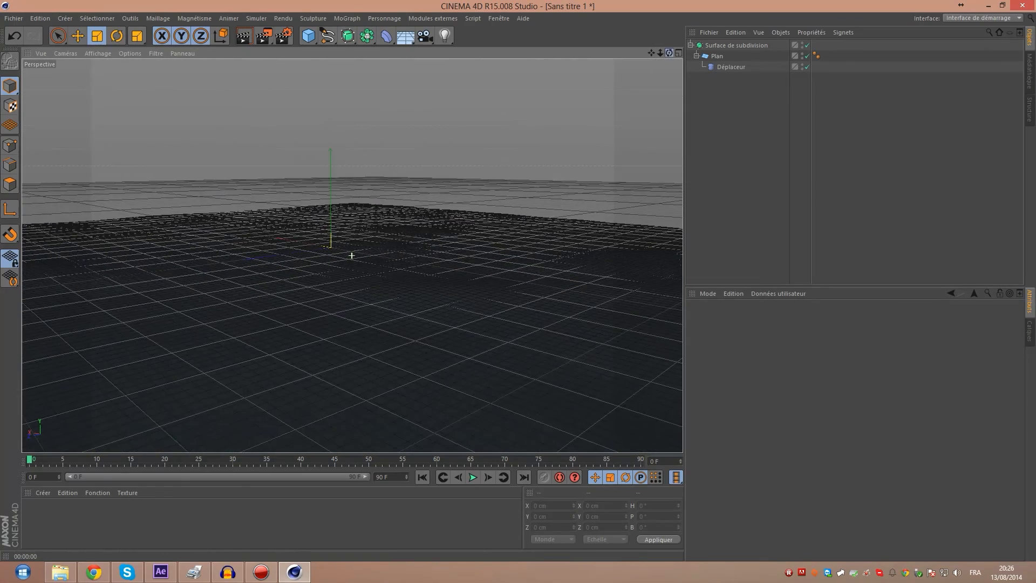
pyautogui.click(234, 344)
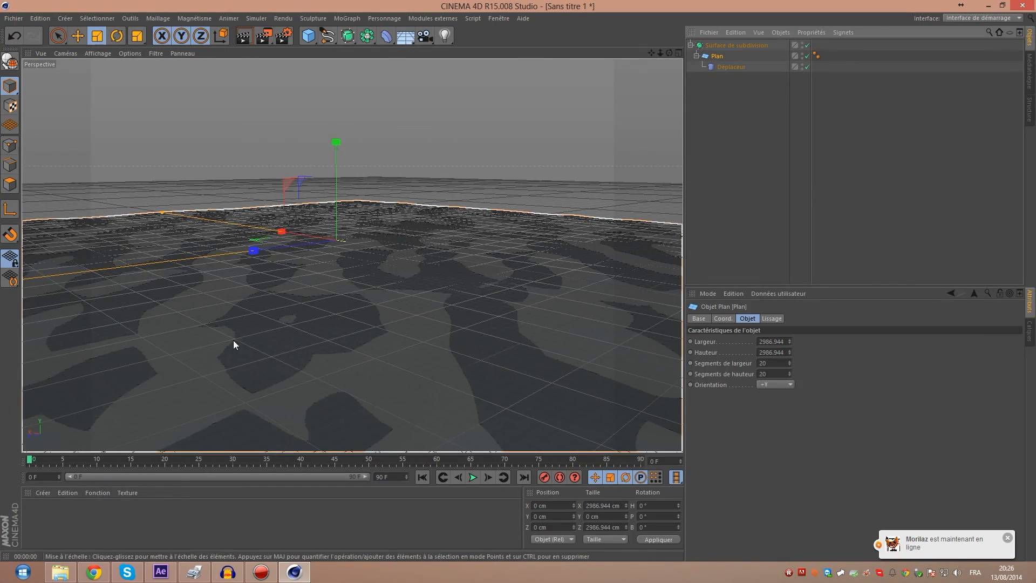
pyautogui.click(732, 66)
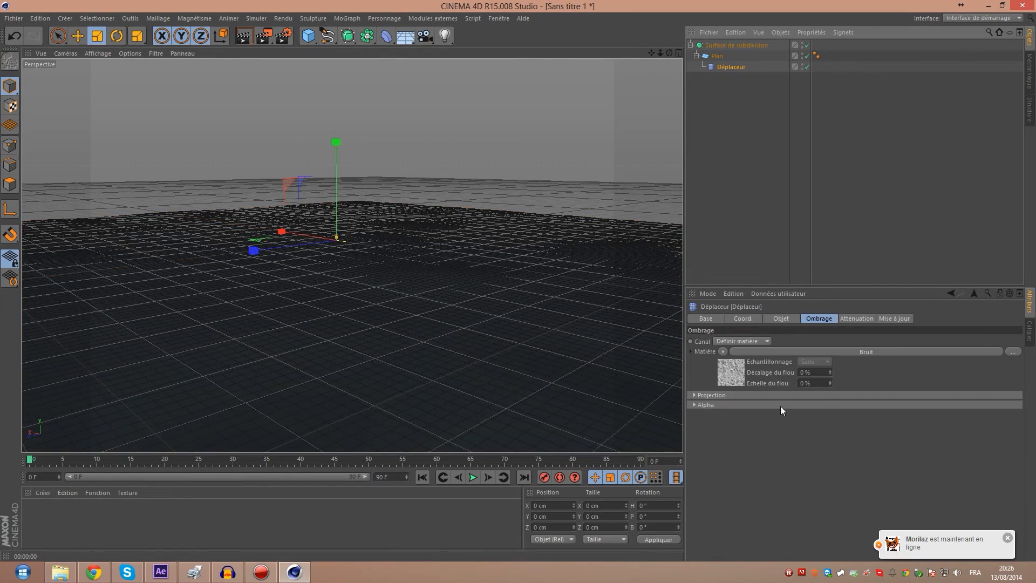
pyautogui.click(773, 318)
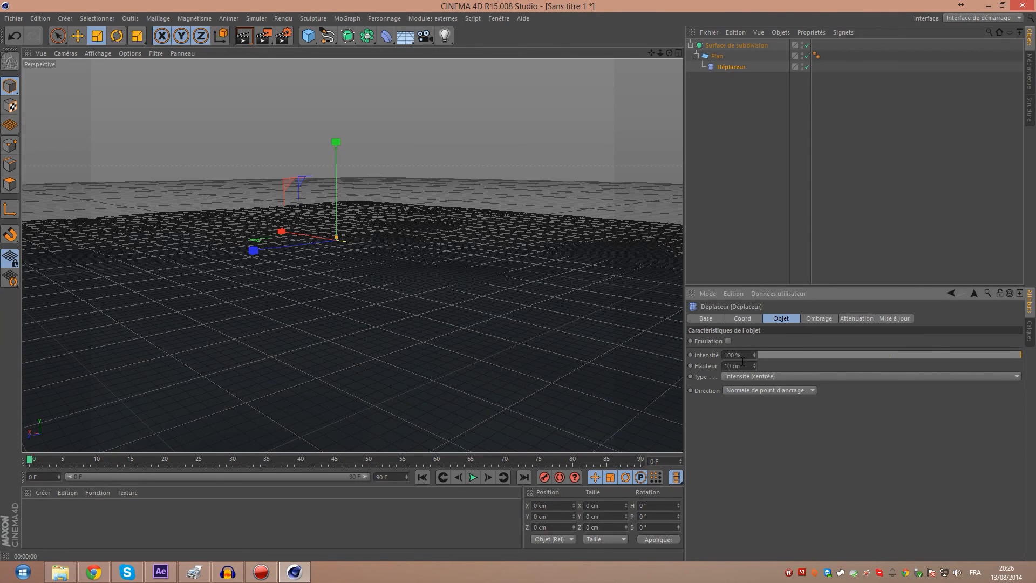
pyautogui.moveTo(748, 366); pyautogui.dragTo(695, 366)
pyautogui.write('20')
pyautogui.press('Return')
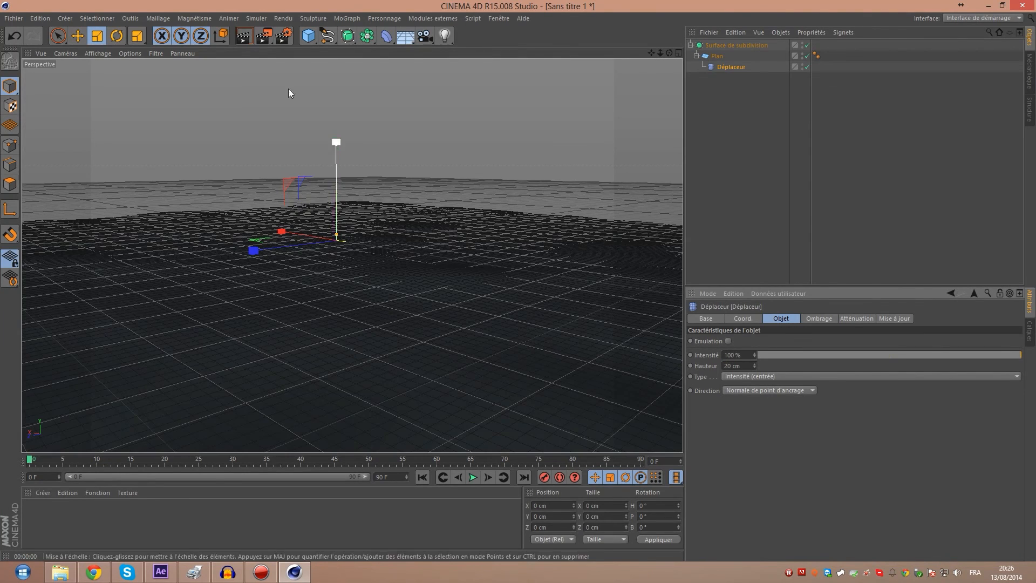
# Render the plane from the low angle to examine the stronger relief, then view it whole
pyautogui.click(242, 37)
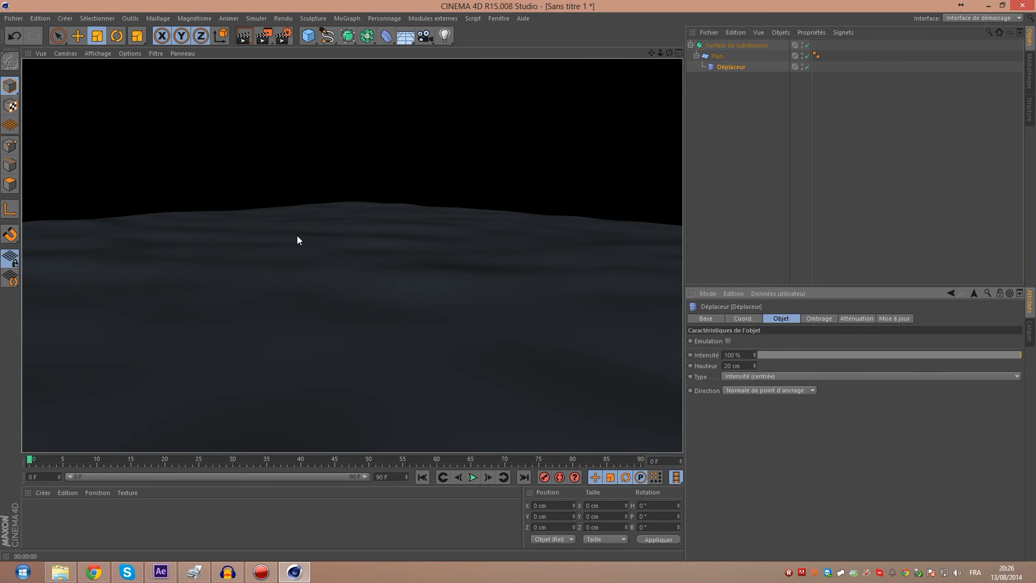
pyautogui.click(379, 242)
pyautogui.scroll(-5, 379, 232)
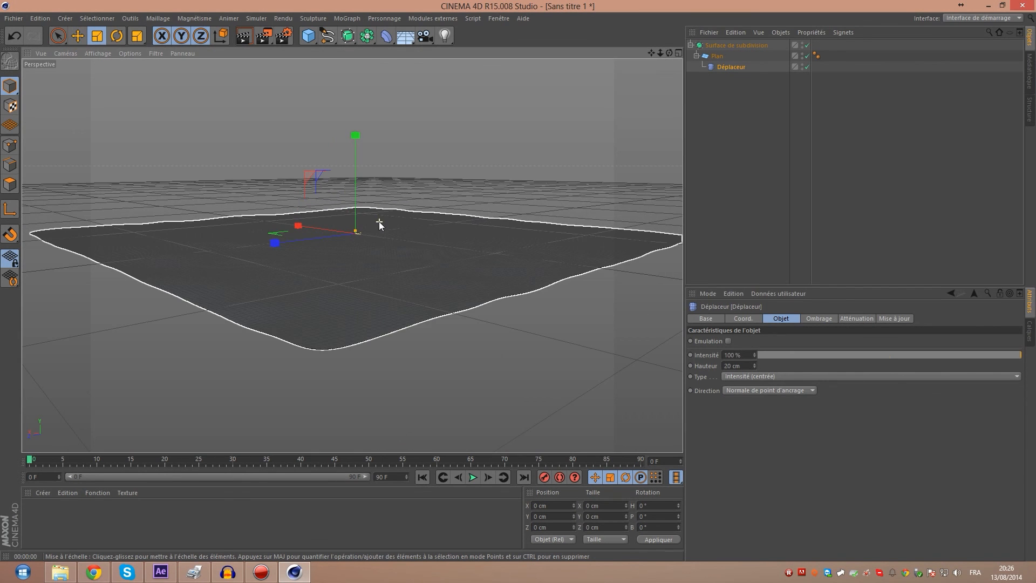
# Examine the displaced plane's mesh density up close and from different angles, with the plane object selected
pyautogui.press('n')
pyautogui.press('b')
pyautogui.scroll(3, 388, 217)
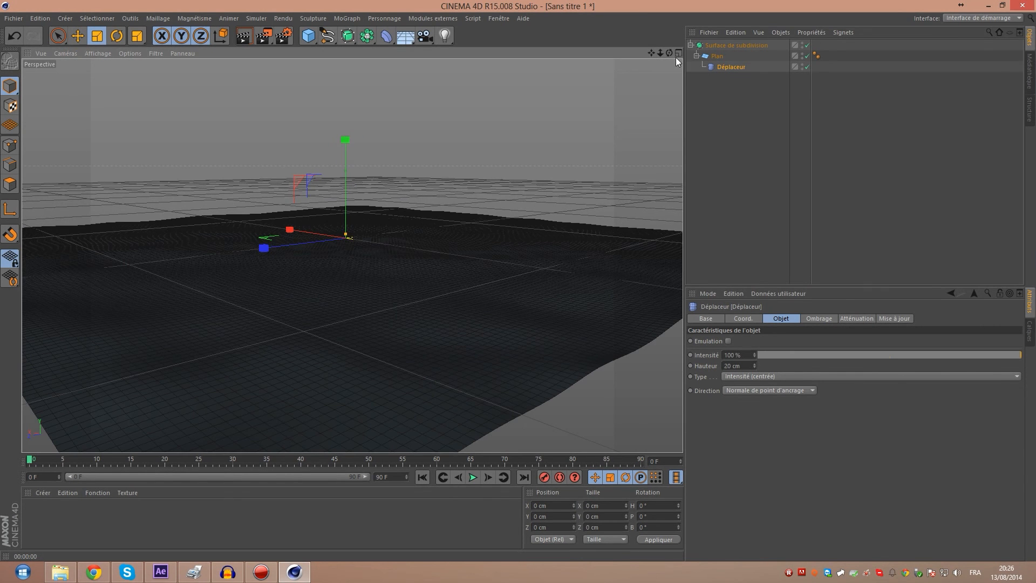
pyautogui.moveTo(669, 52); pyautogui.dragTo(610, 58)
pyautogui.moveTo(352, 255); pyautogui.dragTo(352, 256)
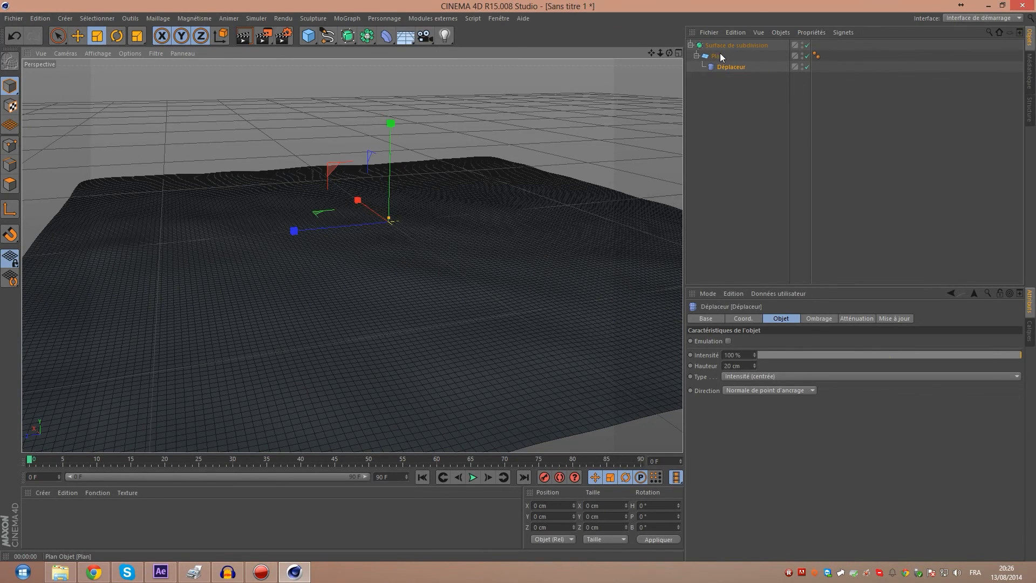
pyautogui.click(716, 56)
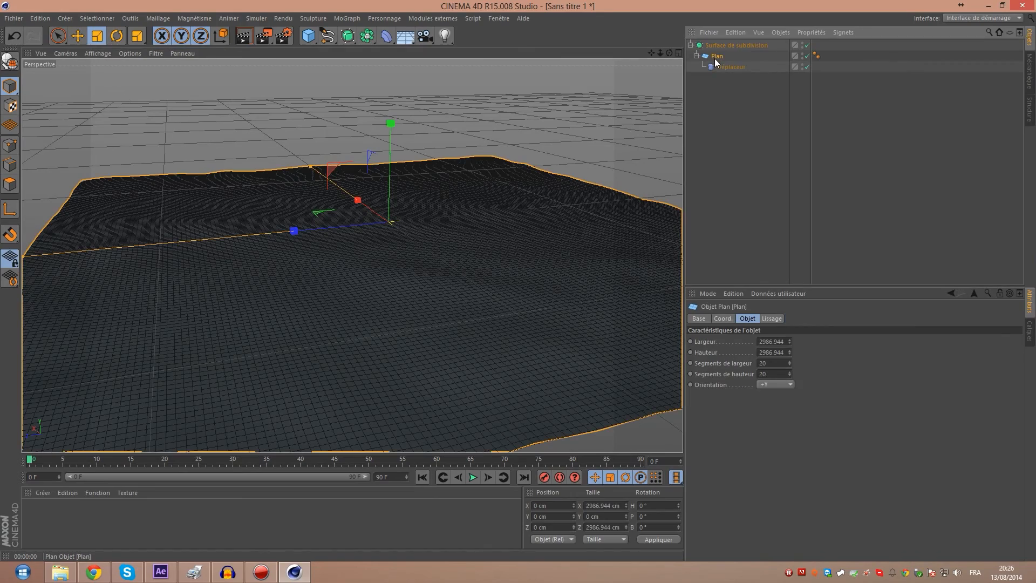
pyautogui.scroll(5, 491, 159)
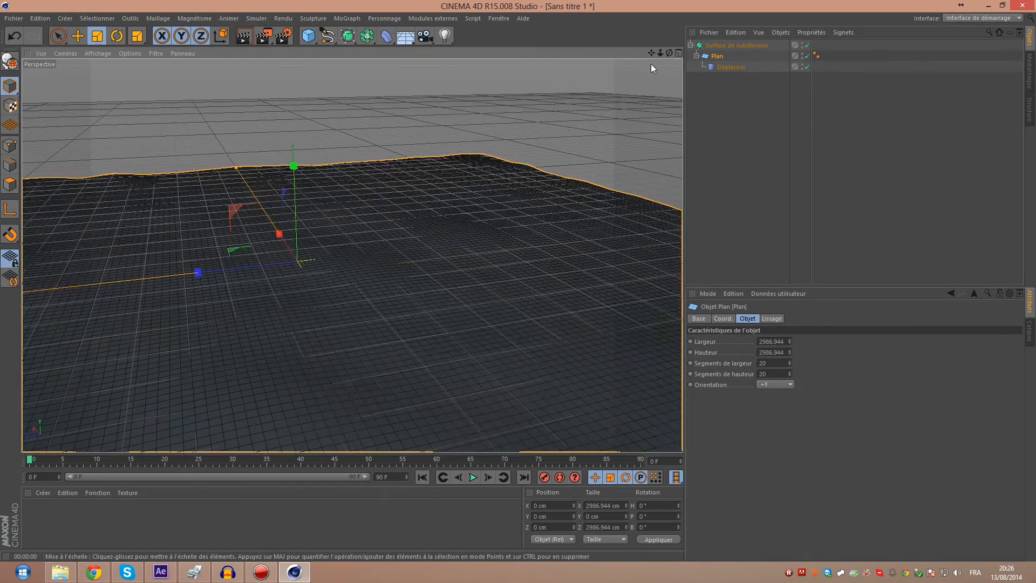
pyautogui.moveTo(669, 53); pyautogui.dragTo(651, 71)
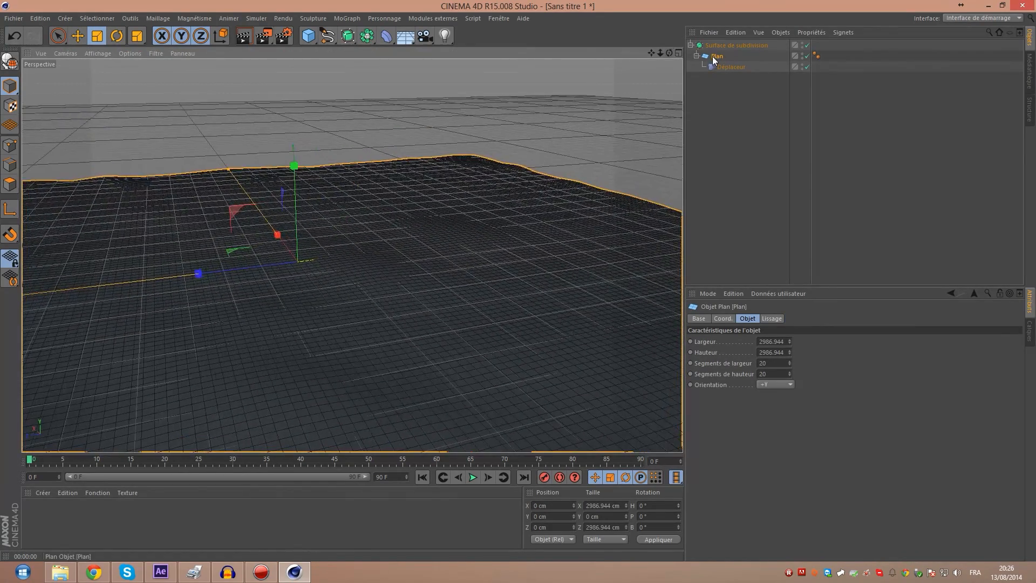
pyautogui.click(713, 56)
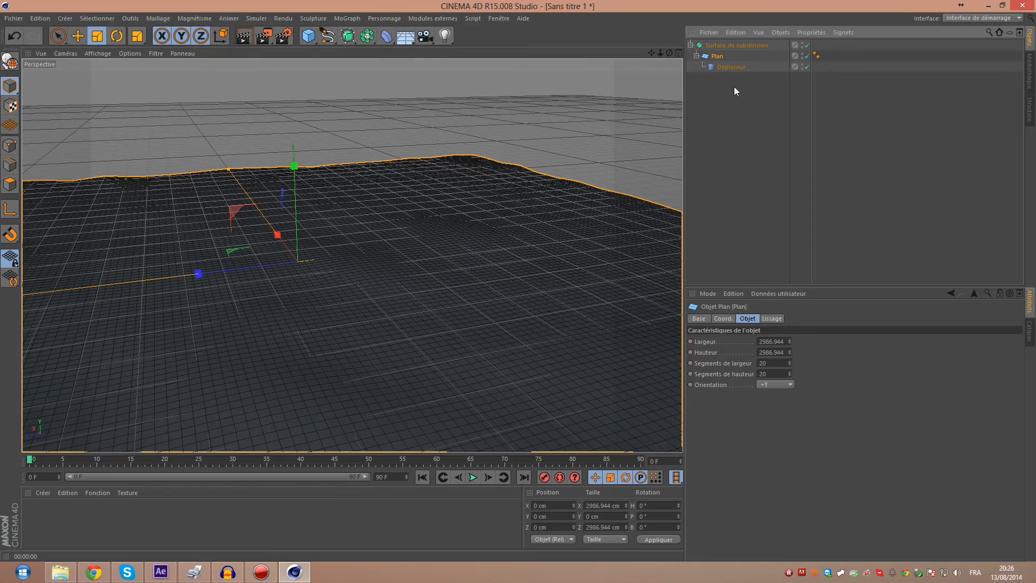
# Render the displaced plane in the viewport from a lower, closer angle
pyautogui.moveTo(517, 160)
pyautogui.keyDown('alt'); pyautogui.mouseDown()
pyautogui.moveTo(436, 138)
pyautogui.moveTo(334, 183)
pyautogui.moveTo(385, 235)
pyautogui.moveTo(417, 165)
pyautogui.moveTo(281, 37)
pyautogui.mouseUp(); pyautogui.keyUp('alt')
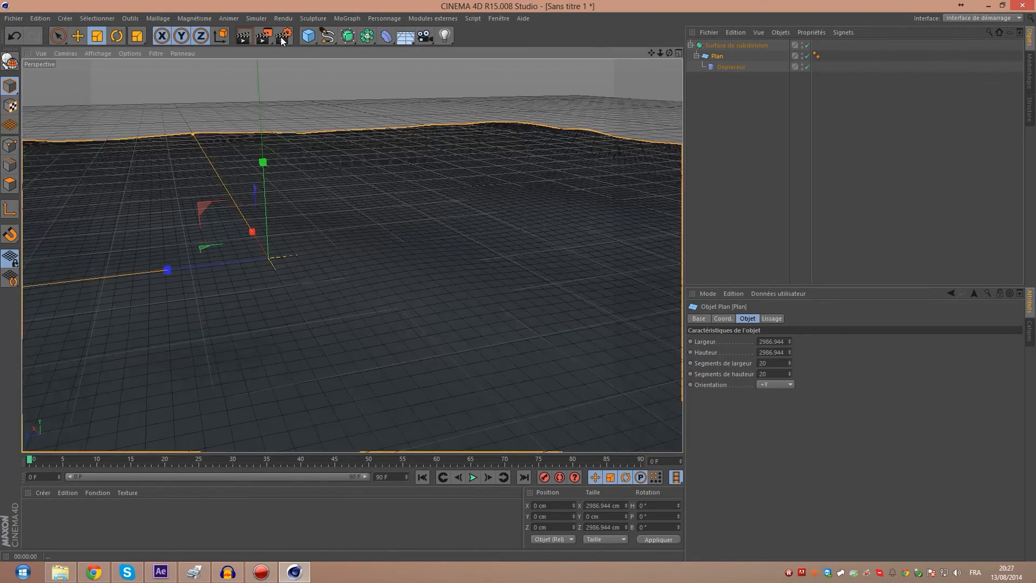
pyautogui.click(242, 36)
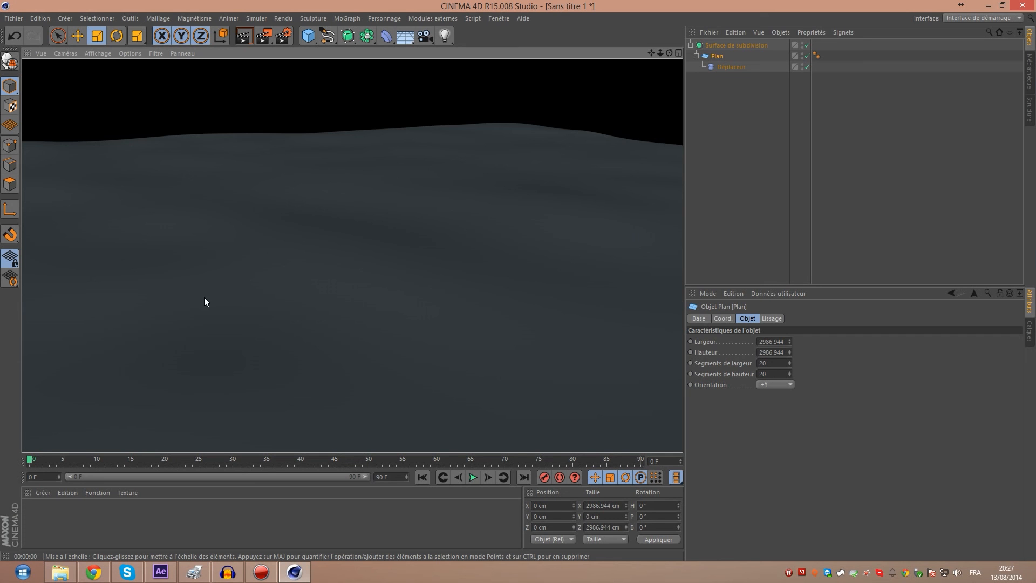
# Create a new material, enable its Transparence channel and disable Spécularité
pyautogui.doubleClick(163, 519)
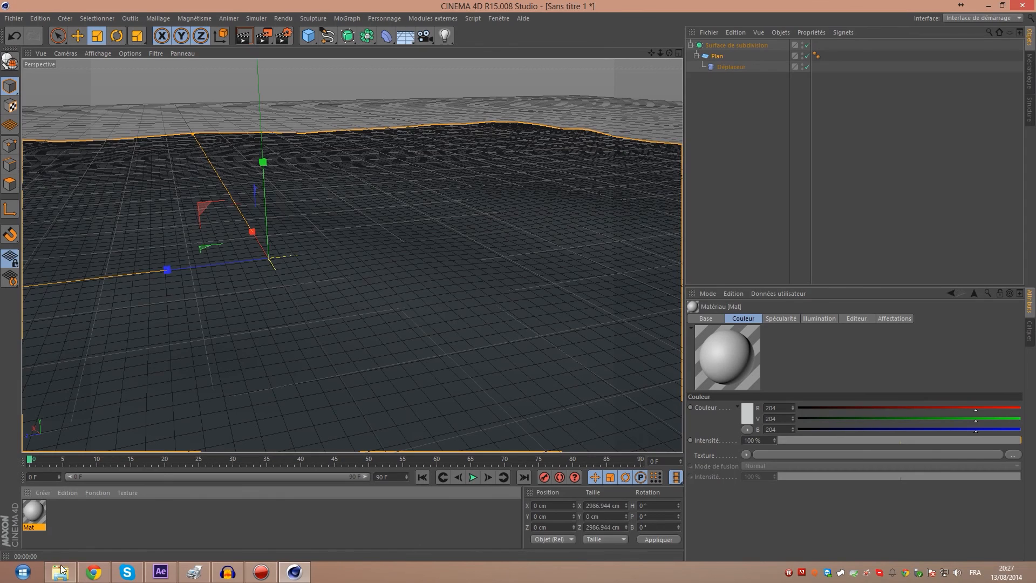
pyautogui.doubleClick(34, 507)
pyautogui.moveTo(370, 69); pyautogui.dragTo(642, 110)
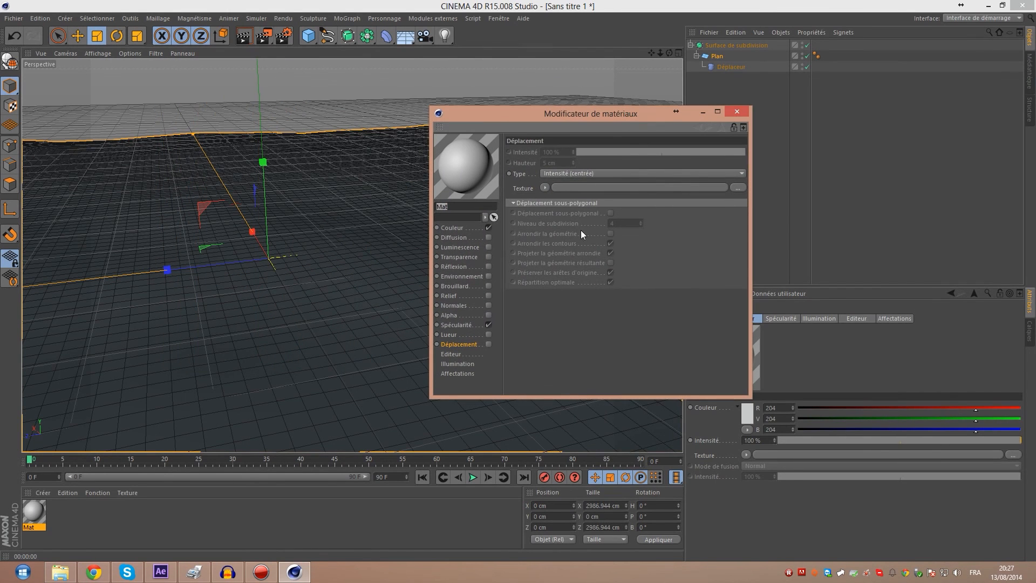
pyautogui.click(461, 257)
pyautogui.click(489, 257)
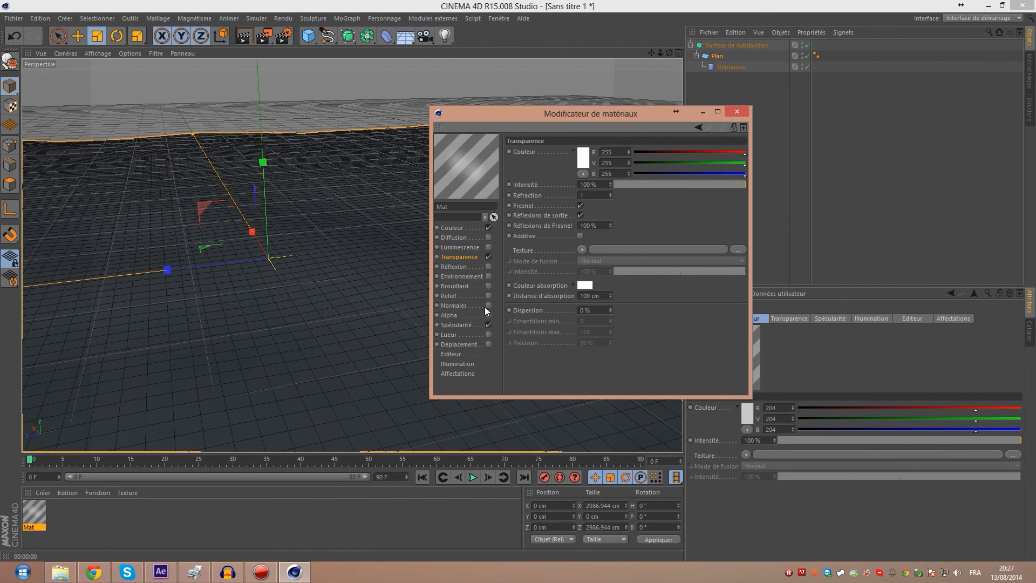
# Set the material's Couleur to a dark cyan-blue with R 28, V 124, B 150
pyautogui.click(491, 231)
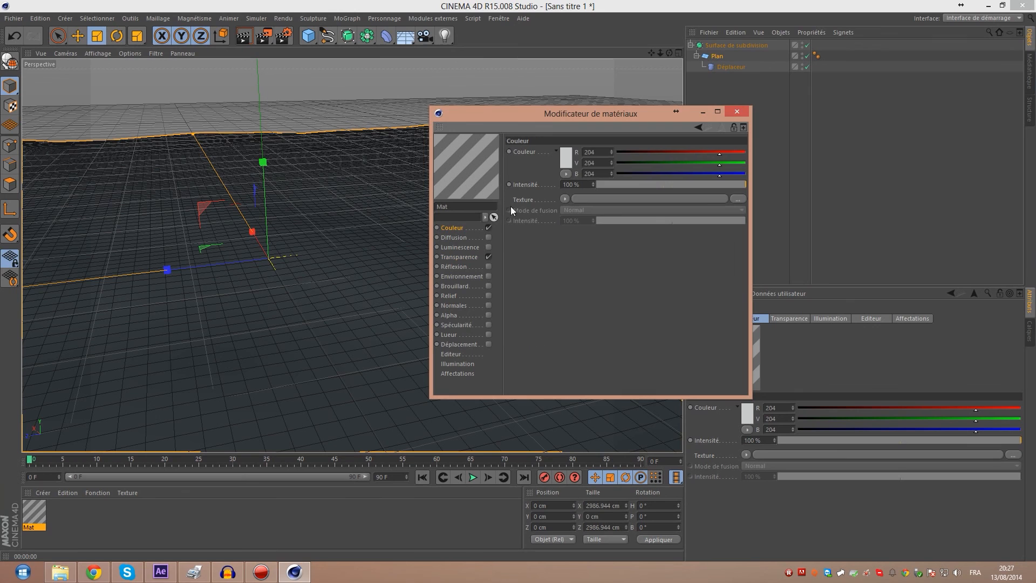
pyautogui.click(578, 155)
pyautogui.moveTo(588, 113); pyautogui.dragTo(598, 114)
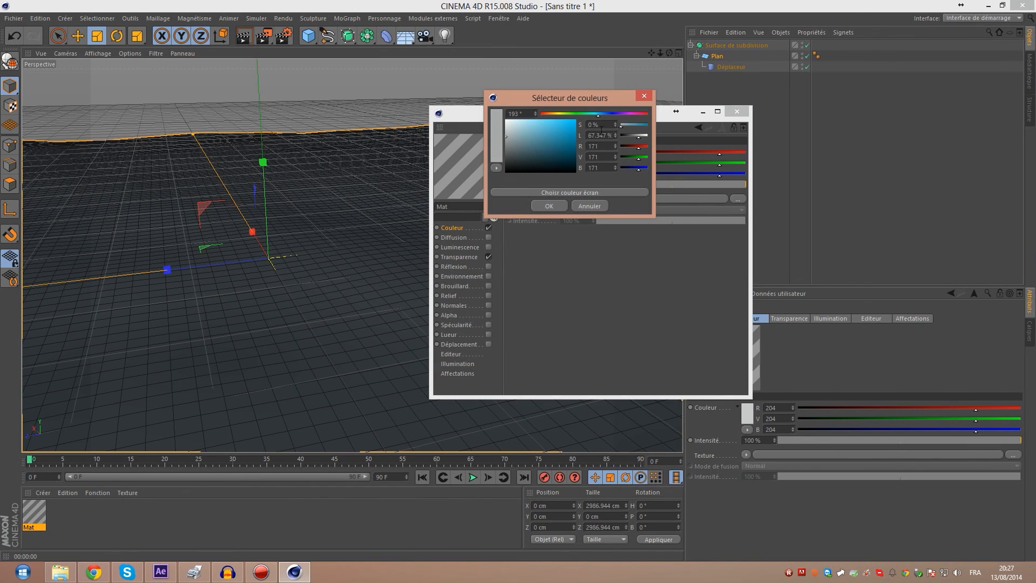
pyautogui.click(562, 142)
pyautogui.click(562, 208)
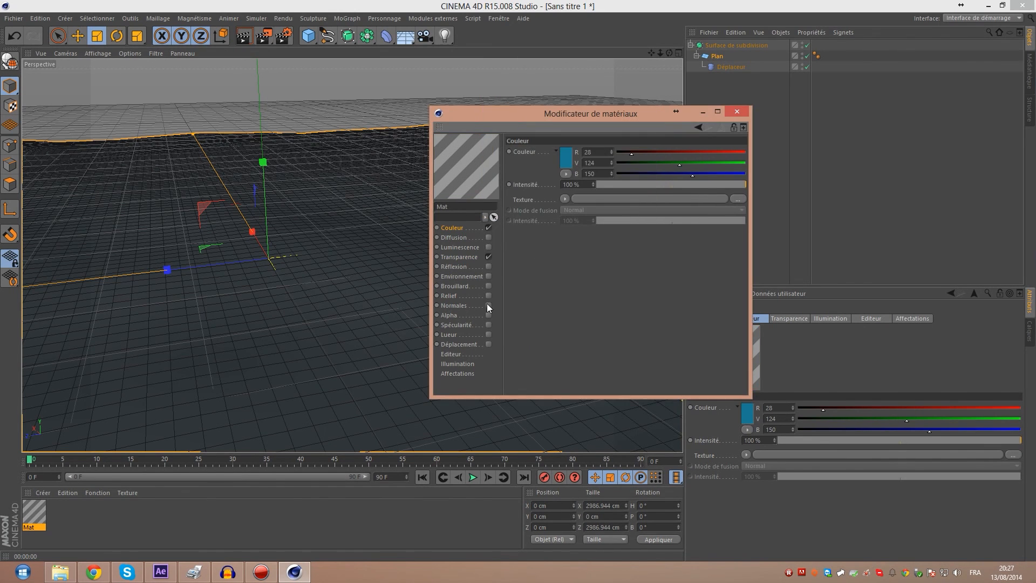
# Set the material's transparency Intensité to 80 % and its Réfraction to 1.333
pyautogui.click(472, 258)
pyautogui.doubleClick(588, 184)
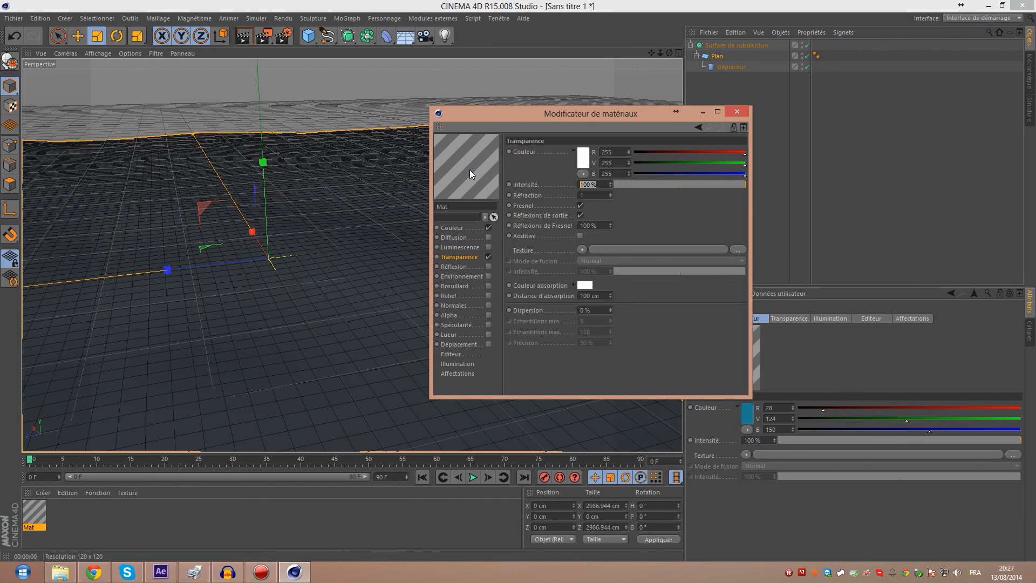
pyautogui.write('95')
pyautogui.press('Return')
pyautogui.doubleClick(594, 184)
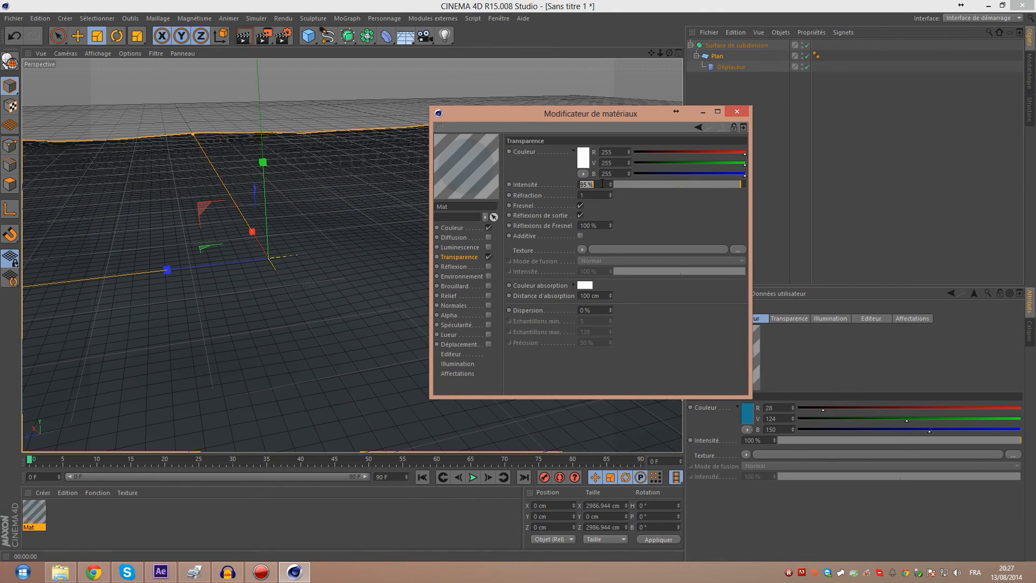
pyautogui.write('80')
pyautogui.press('Return')
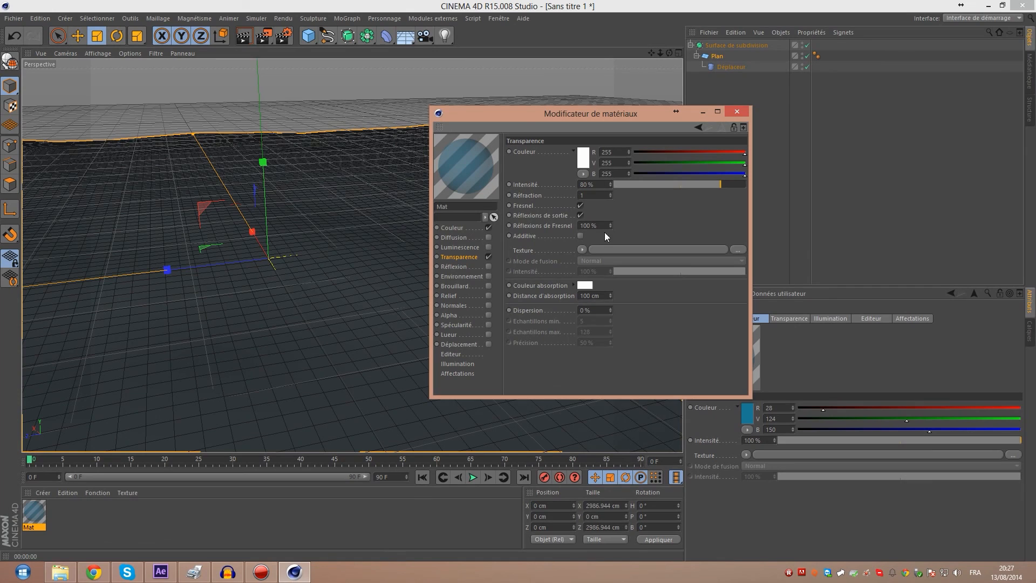
pyautogui.doubleClick(599, 194)
pyautogui.write('1.333')
pyautogui.press('Return')
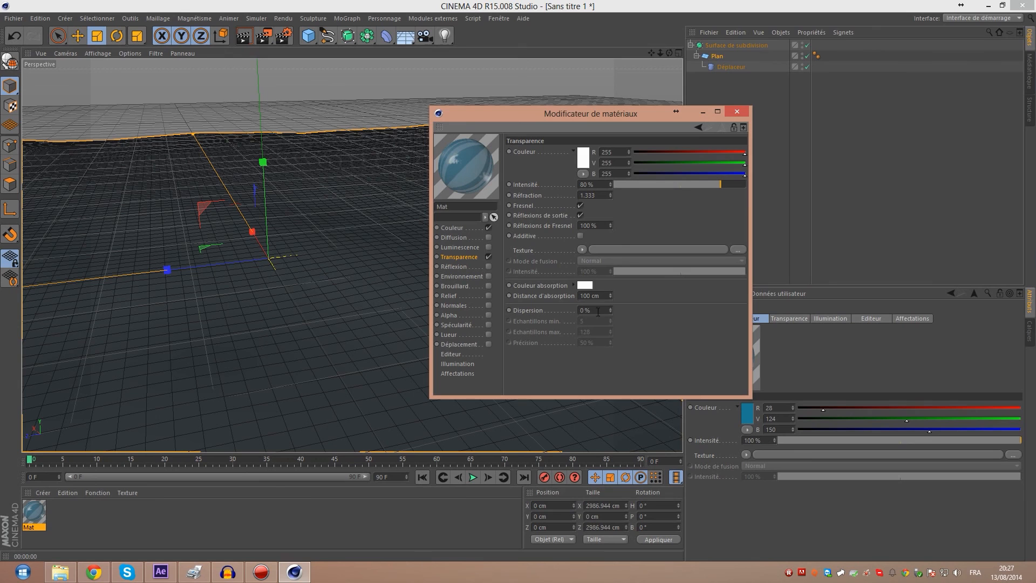
# Set the transparency's Couleur absorption to a pale blue with hue 213° and saturation about 18 %
pyautogui.click(585, 285)
pyautogui.click(602, 240)
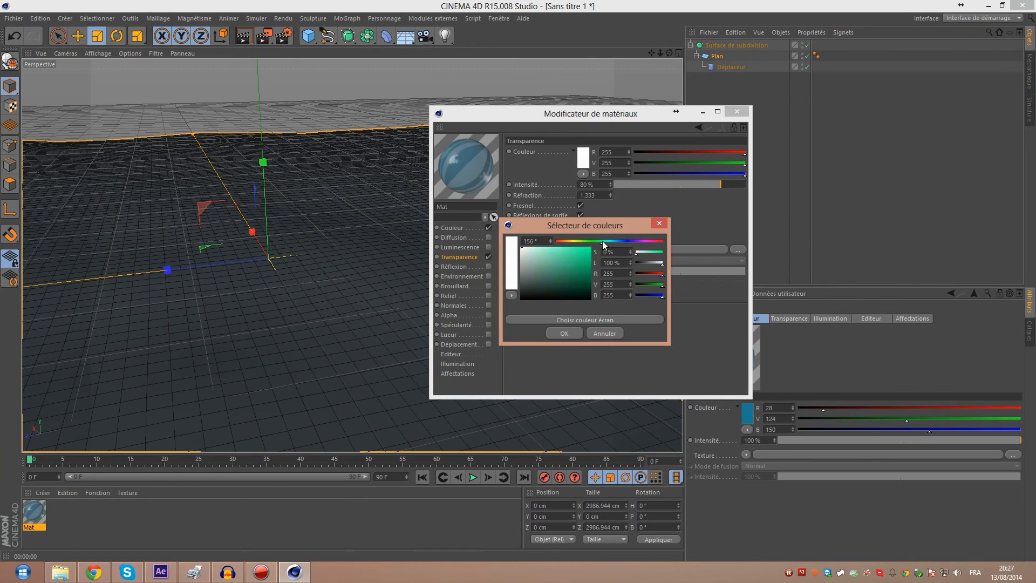
pyautogui.moveTo(602, 241); pyautogui.dragTo(619, 242)
pyautogui.moveTo(529, 247); pyautogui.dragTo(533, 245)
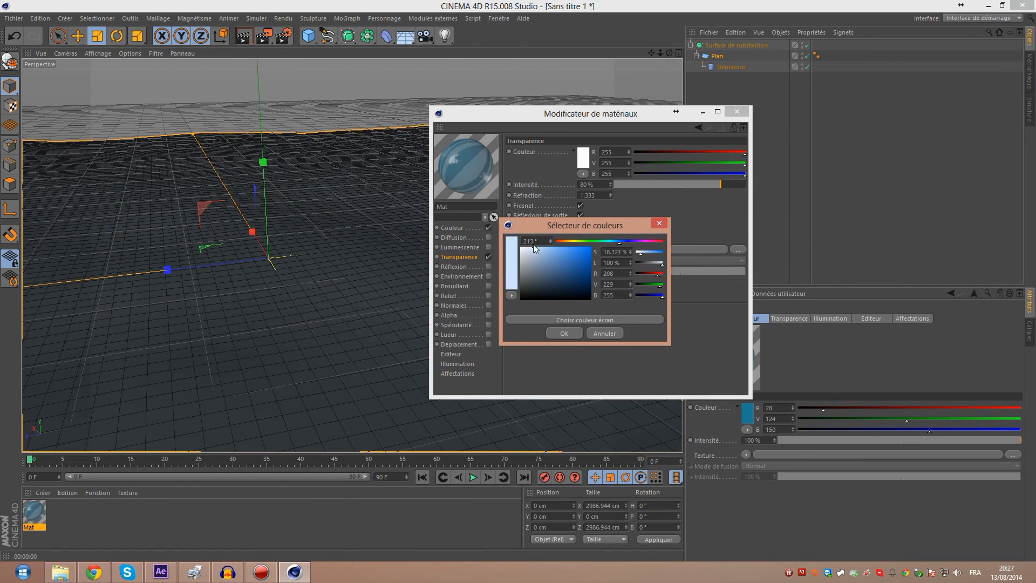
pyautogui.click(564, 333)
# Close the material editor and apply the blue transparent material to the plane
pyautogui.keyDown('alt'); pyautogui.moveTo(271, 165); pyautogui.dragTo(260, 167, button='middle'); pyautogui.keyUp('alt')
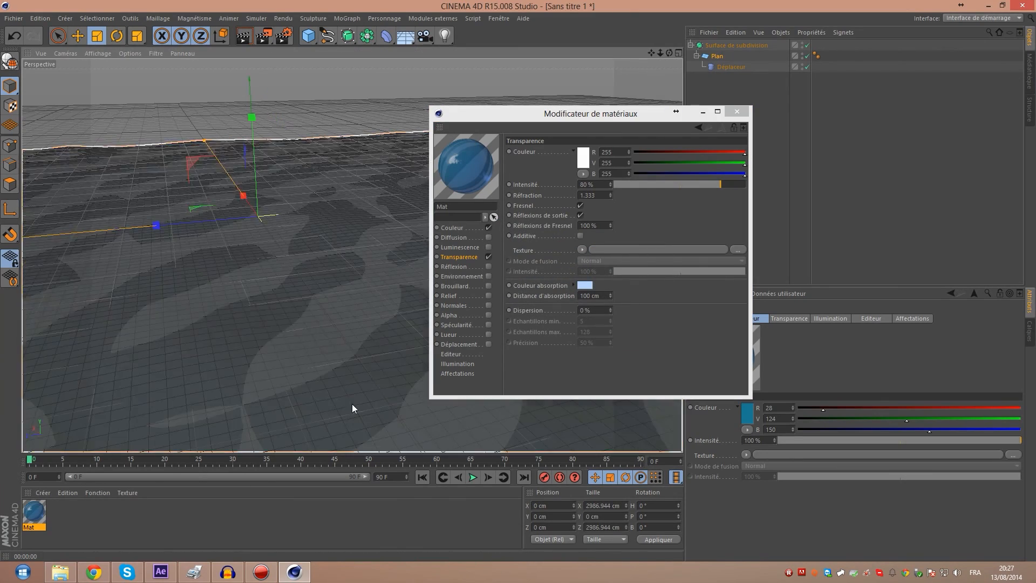
pyautogui.click(738, 111)
pyautogui.moveTo(34, 513); pyautogui.dragTo(302, 178)
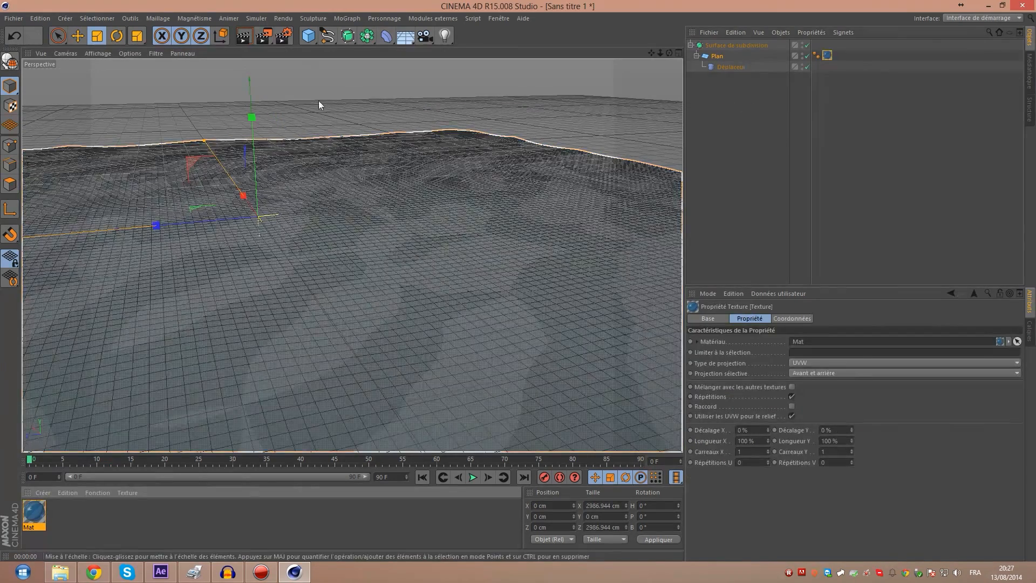
# Add a cube, stretch it into a thin slab about 4445 × 24 × 1657 cm, and lower it to about Y -272 cm beneath the plane
pyautogui.click(308, 35)
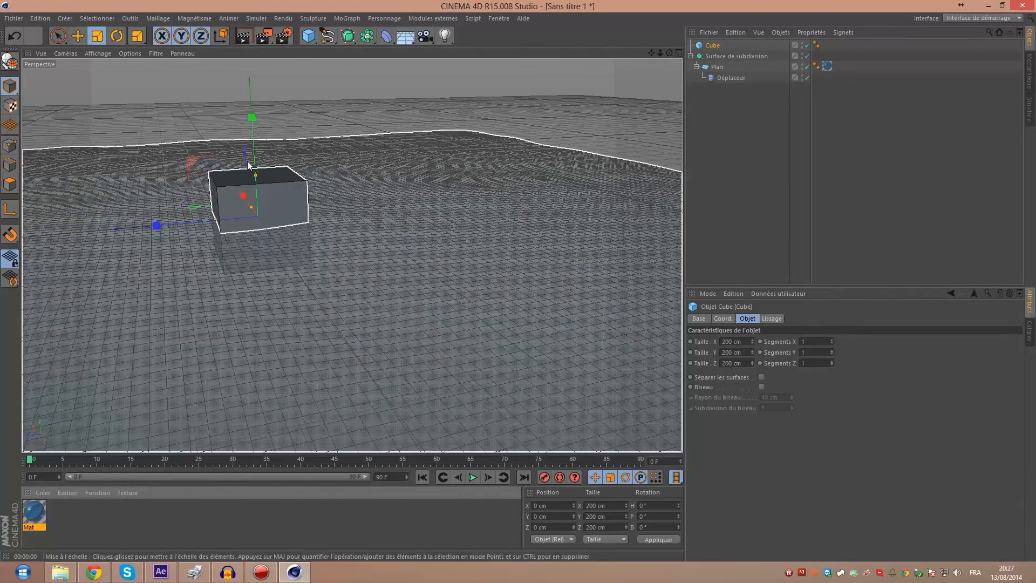
pyautogui.press('e')
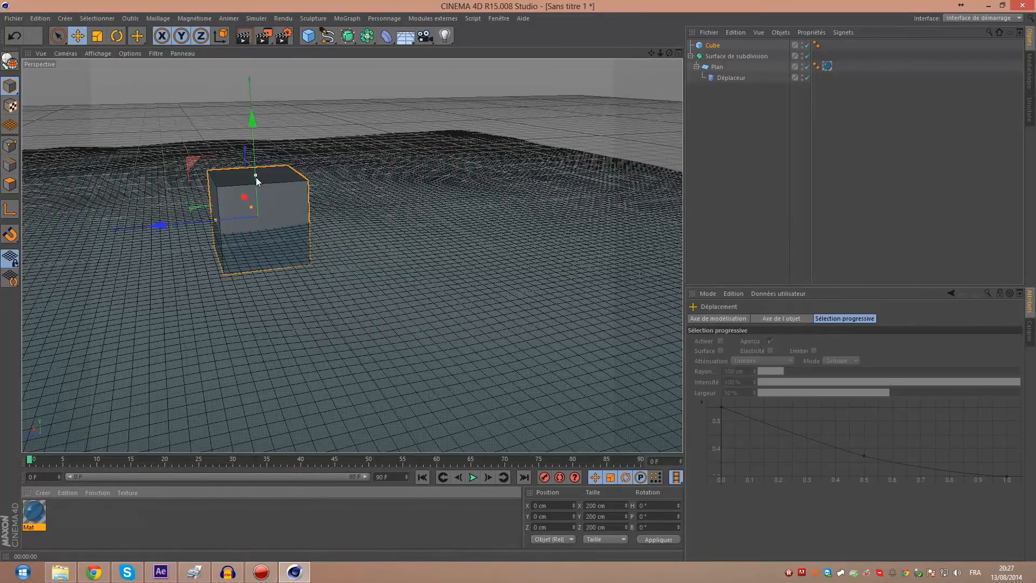
pyautogui.moveTo(256, 177); pyautogui.dragTo(1, 251)
pyautogui.moveTo(255, 136); pyautogui.dragTo(259, 222)
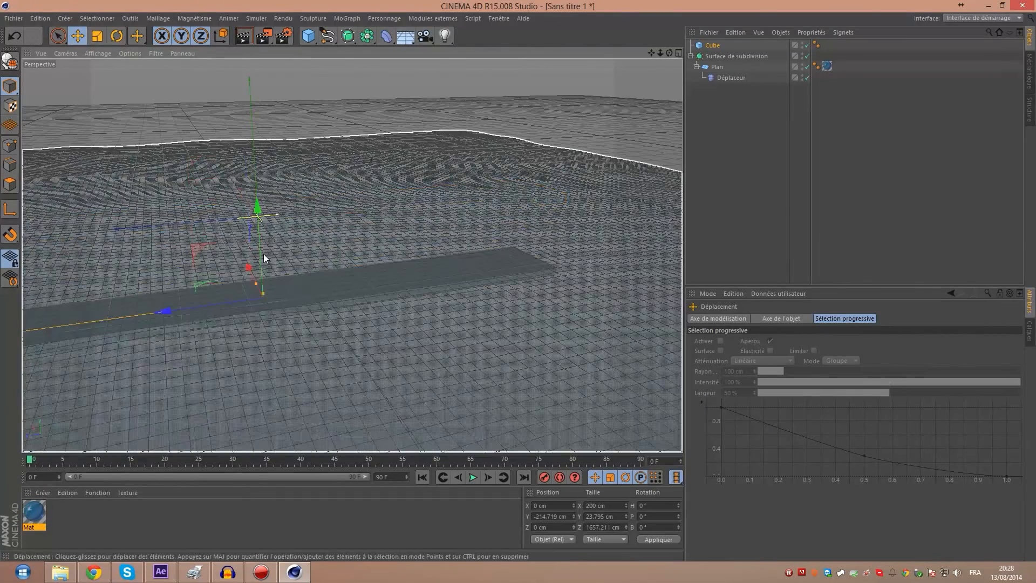
pyautogui.moveTo(254, 281); pyautogui.dragTo(212, 160)
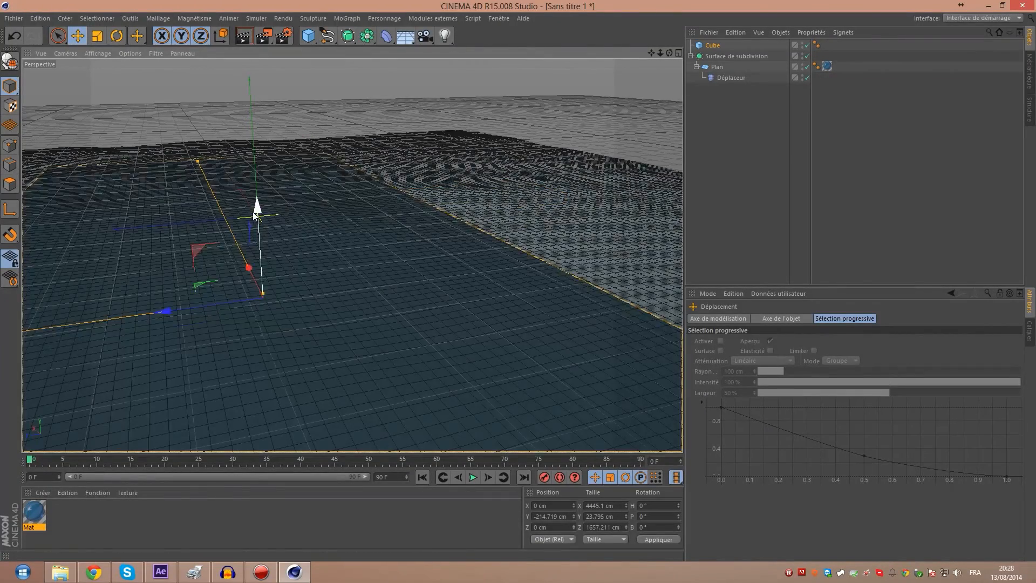
pyautogui.moveTo(257, 207); pyautogui.dragTo(258, 230)
# Tilt the slab about 15.33° in bank so it rises through the plane, and render the view
pyautogui.press('r')
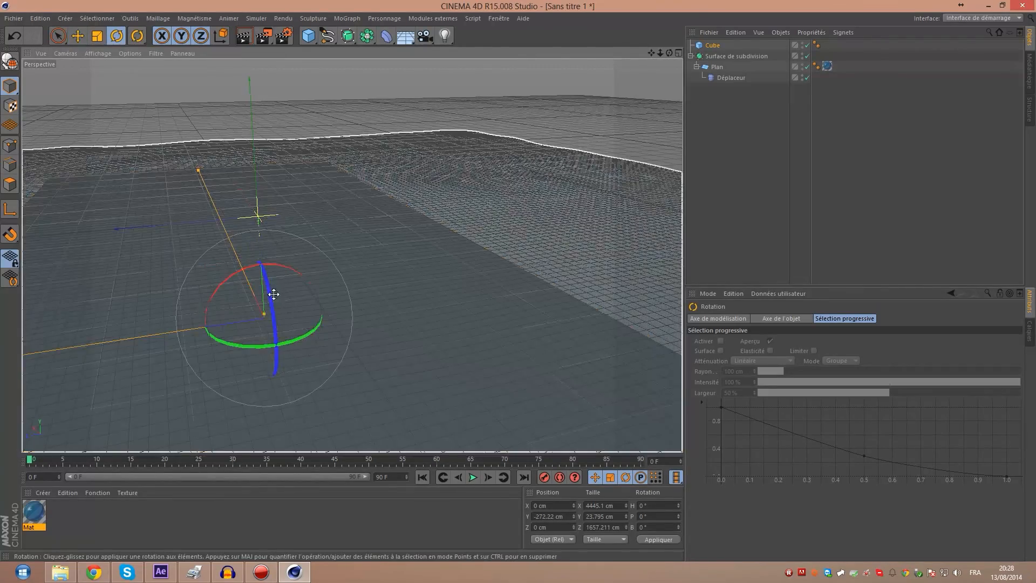
pyautogui.moveTo(271, 292); pyautogui.dragTo(269, 96)
pyautogui.click(241, 40)
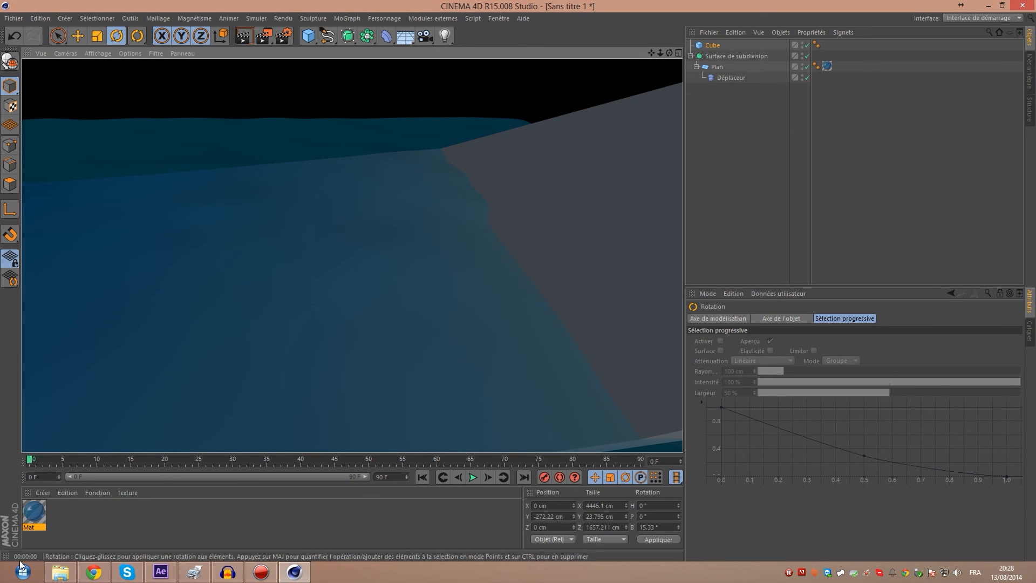
# Lighten the material's Couleur absorption to hue 213° and saturation about 12 %, and render the view again
pyautogui.doubleClick(33, 513)
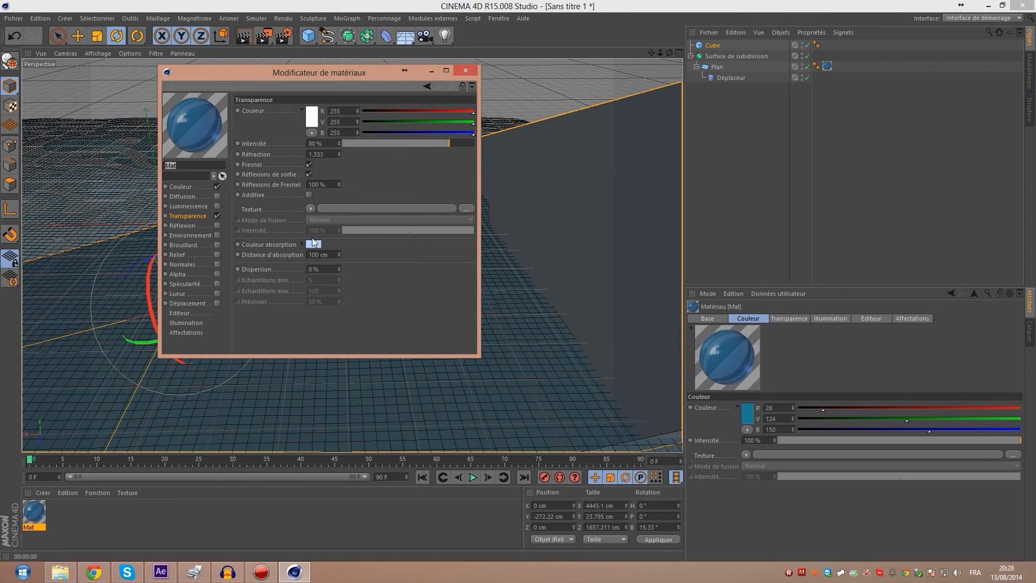
pyautogui.click(314, 244)
pyautogui.moveTo(264, 212); pyautogui.dragTo(257, 209)
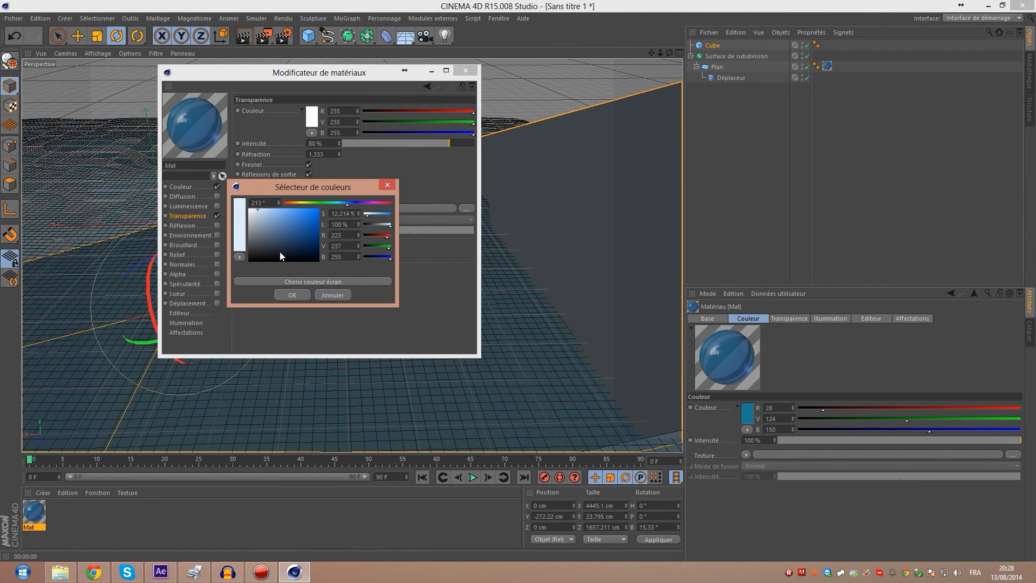
pyautogui.click(299, 291)
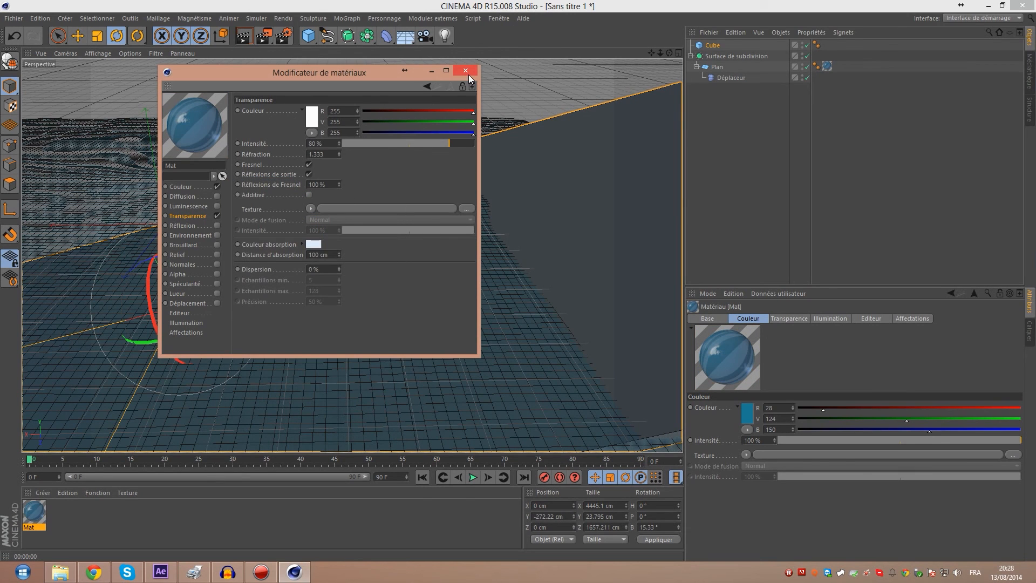
pyautogui.click(464, 71)
pyautogui.click(244, 36)
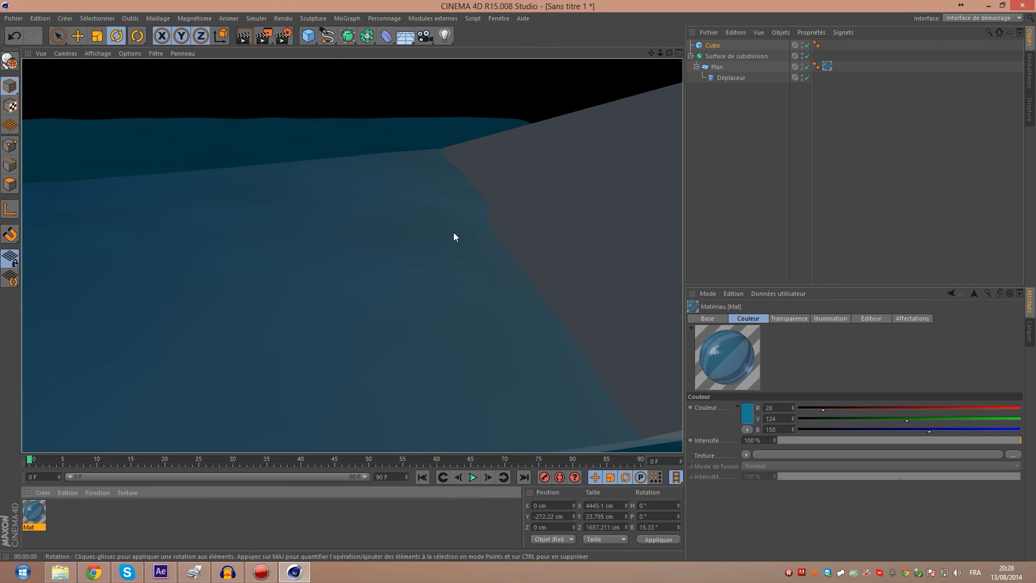
# Set the material's transparency Dispersion to 10 % and render the water surface again
pyautogui.doubleClick(34, 513)
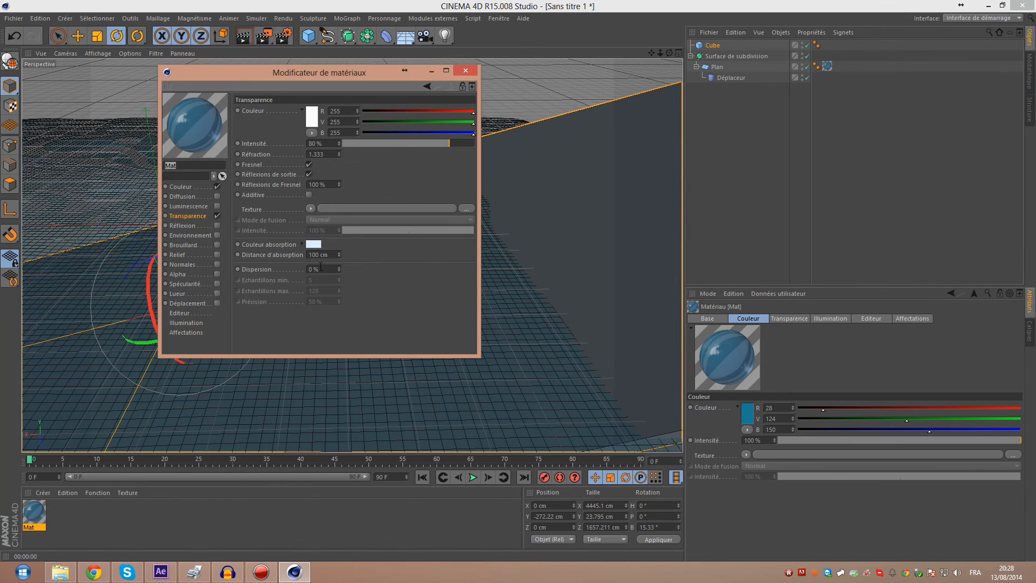
pyautogui.click(465, 71)
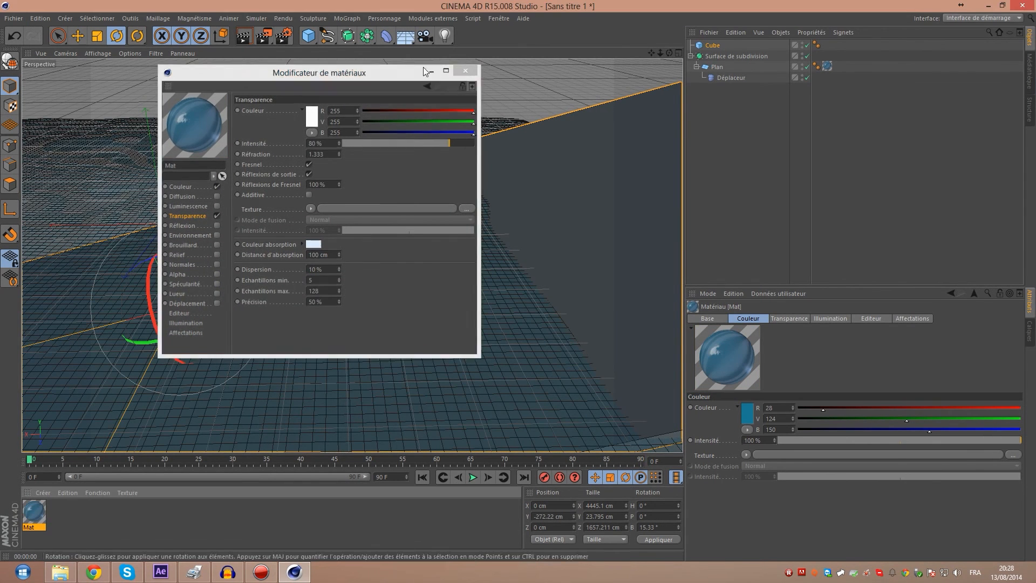
pyautogui.click(246, 40)
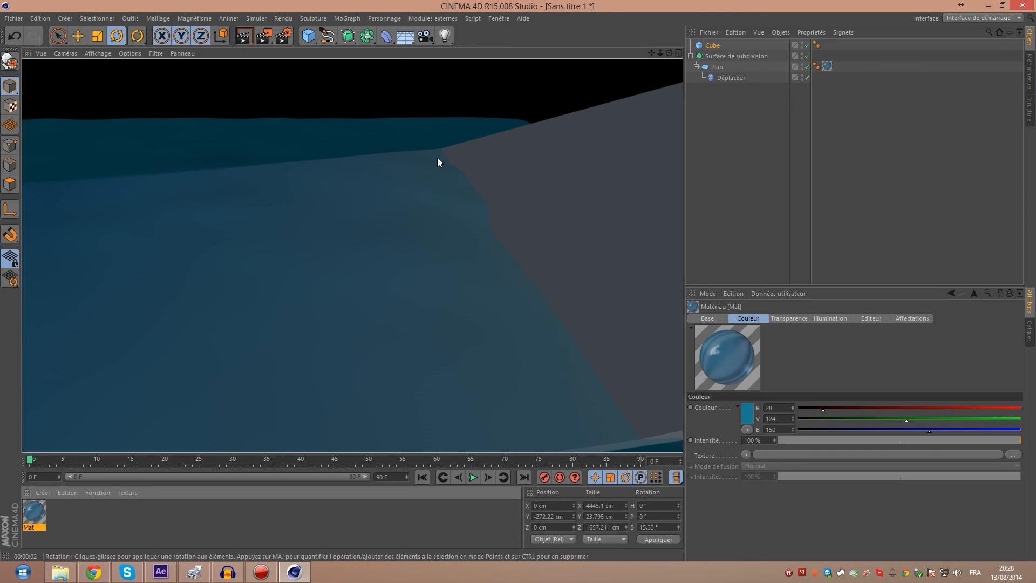
pyautogui.scroll(-5, 444, 169)
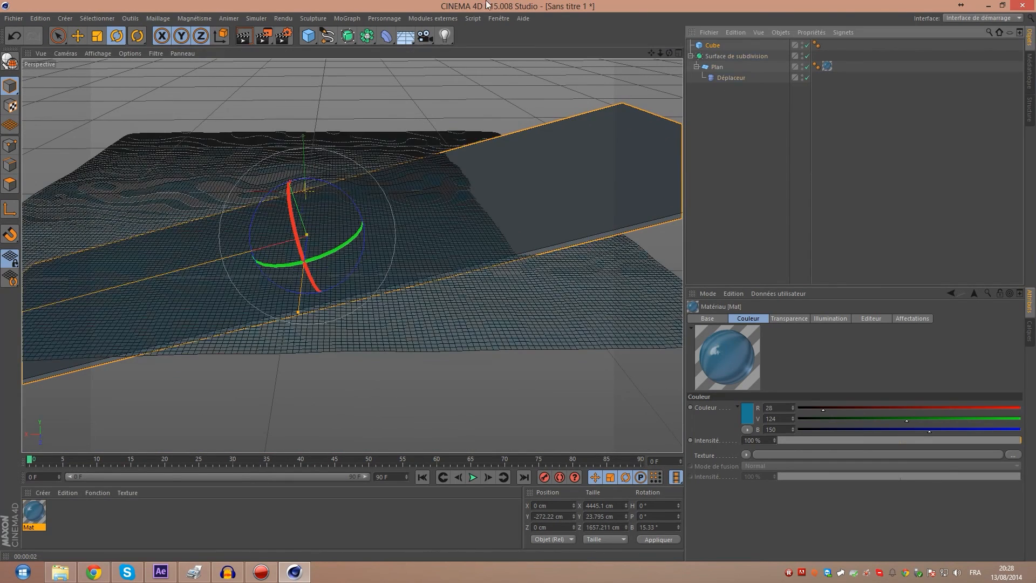
# Delete all objects and the blue material from the scene, leaving a raised corner view of the origin
pyautogui.hotkey('ctrl', 'a')
pyautogui.press('Delete')
pyautogui.keyDown('alt'); pyautogui.moveTo(388, 196); pyautogui.dragTo(323, 151); pyautogui.keyUp('alt')
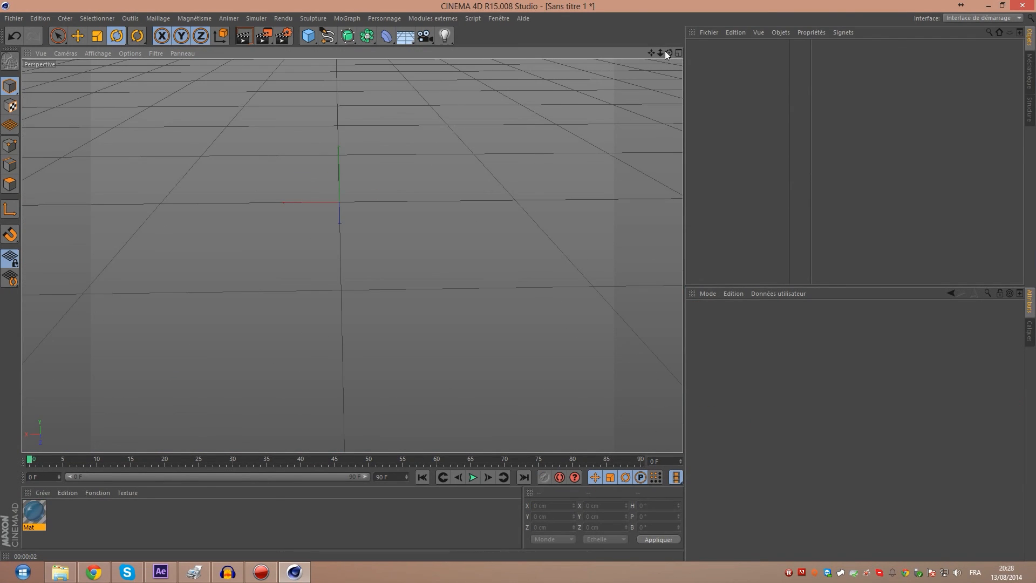
pyautogui.moveTo(669, 53); pyautogui.dragTo(605, 70)
pyautogui.moveTo(351, 255); pyautogui.dragTo(366, 180)
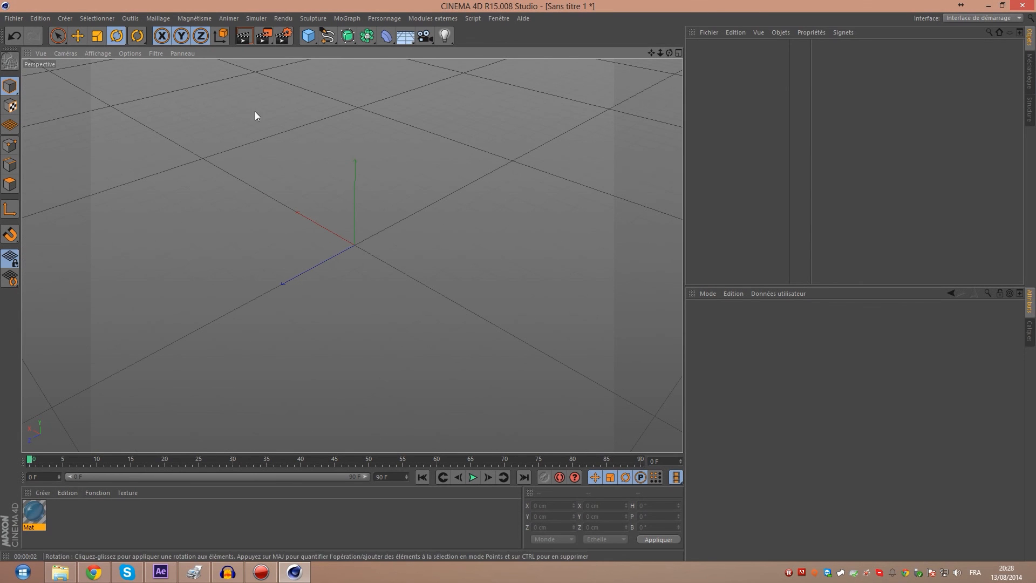
pyautogui.click(35, 513)
pyautogui.press('Delete')
# Add a default cube at the origin and create a new material
pyautogui.click(308, 36)
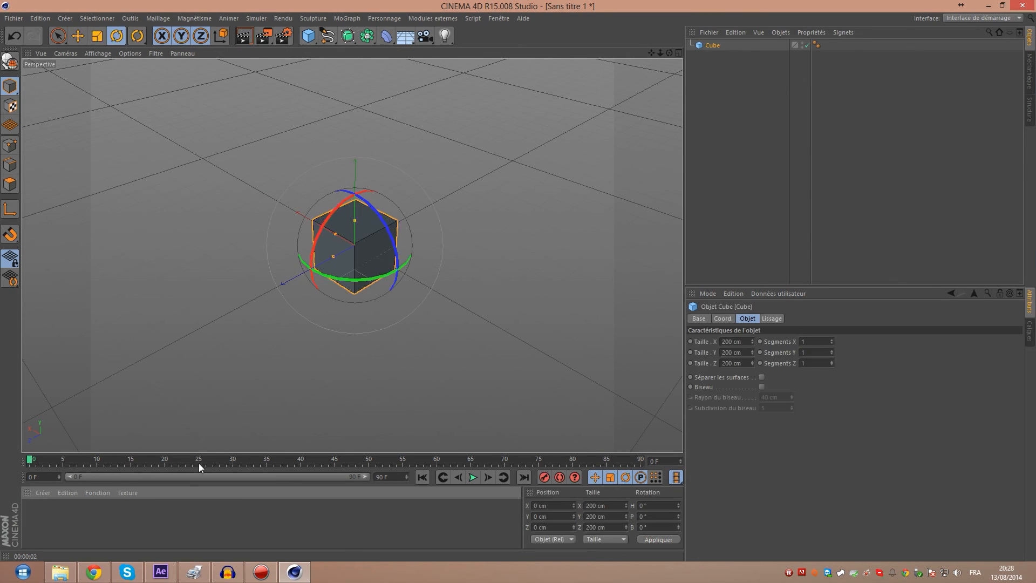
pyautogui.scroll(2, 264, 340)
pyautogui.scroll(4, 375, 281)
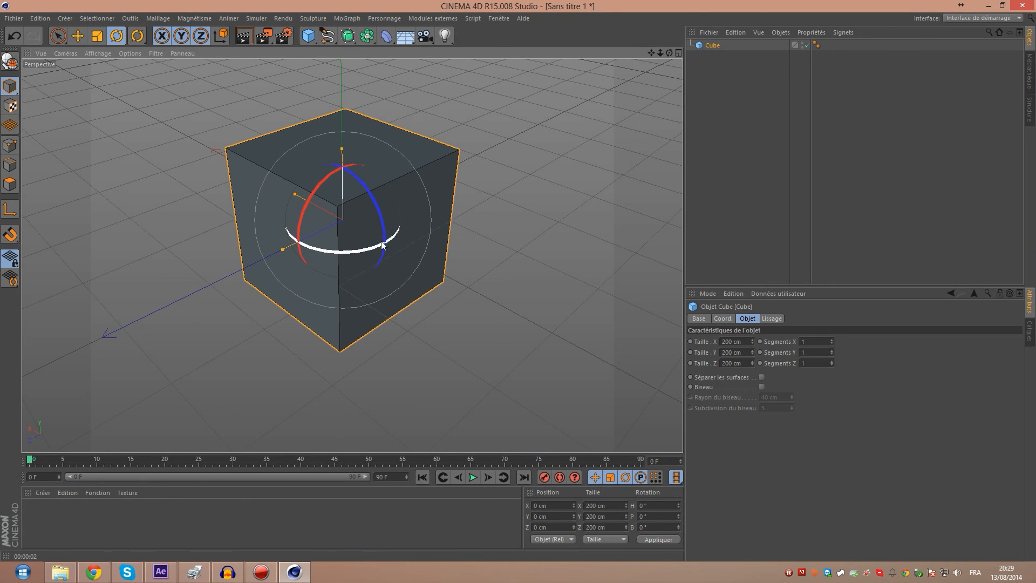
pyautogui.doubleClick(38, 543)
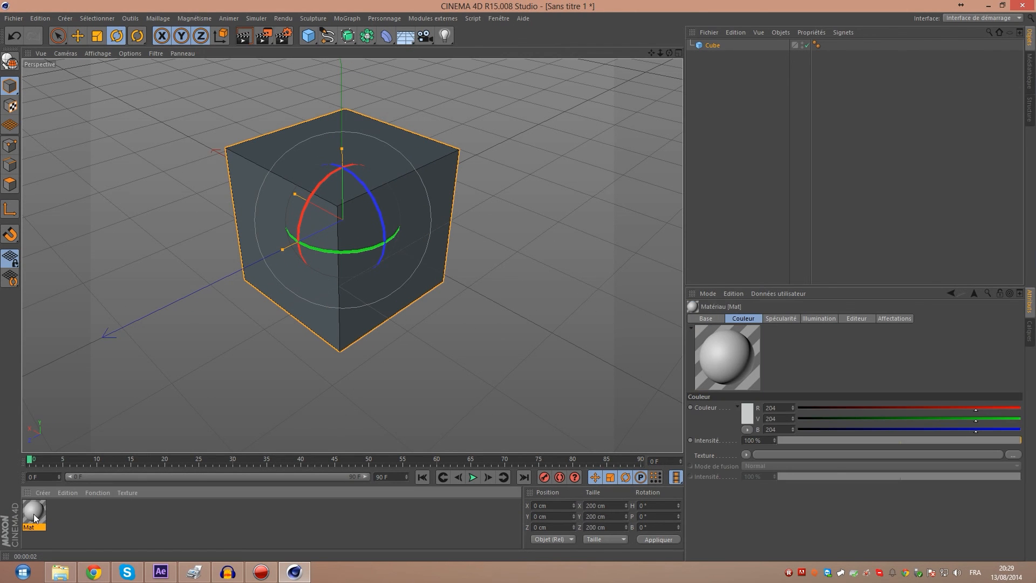
# Enable the new material's Déplacement channel and load a Bruit texture into it
pyautogui.doubleClick(34, 512)
pyautogui.moveTo(304, 79); pyautogui.dragTo(644, 121)
pyautogui.click(561, 347)
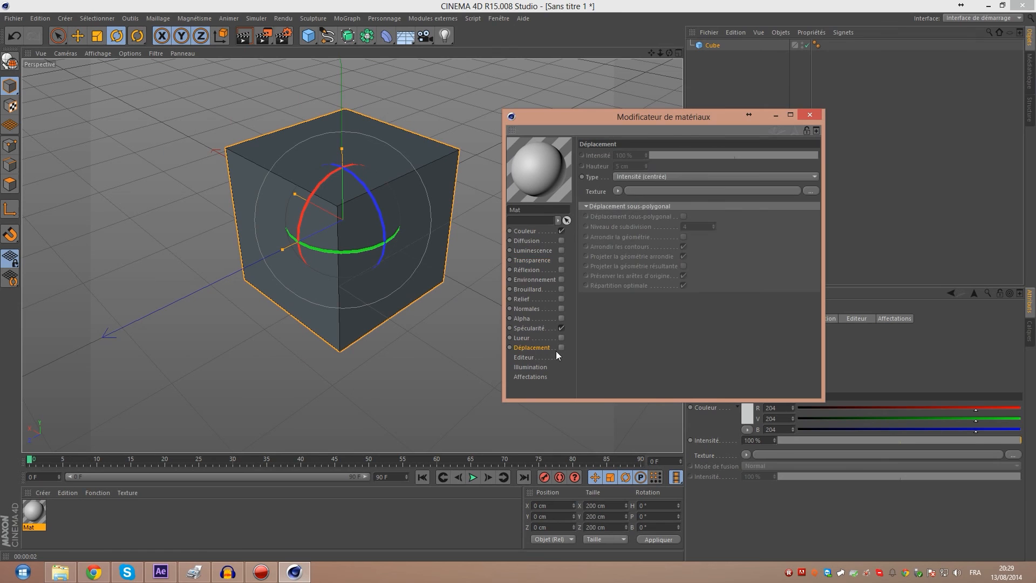
pyautogui.click(618, 191)
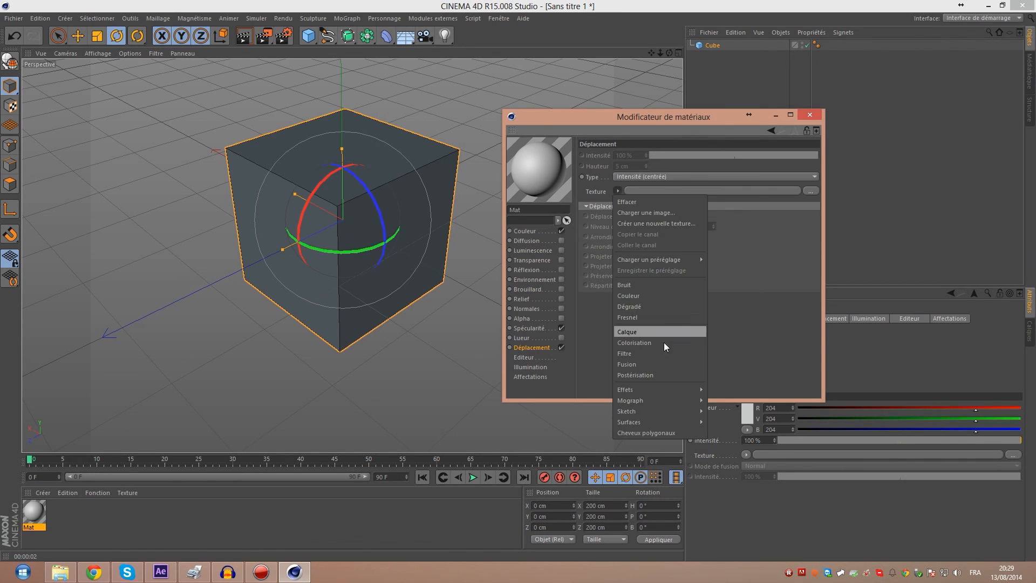
pyautogui.click(637, 284)
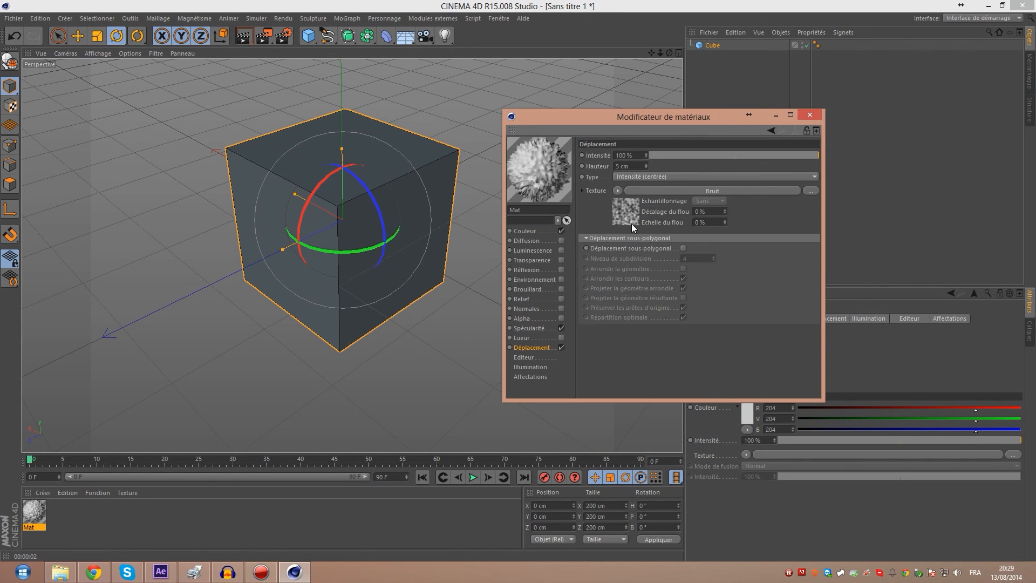
# Set the displacement texture's noise type to Voronoi 3
pyautogui.click(794, 191)
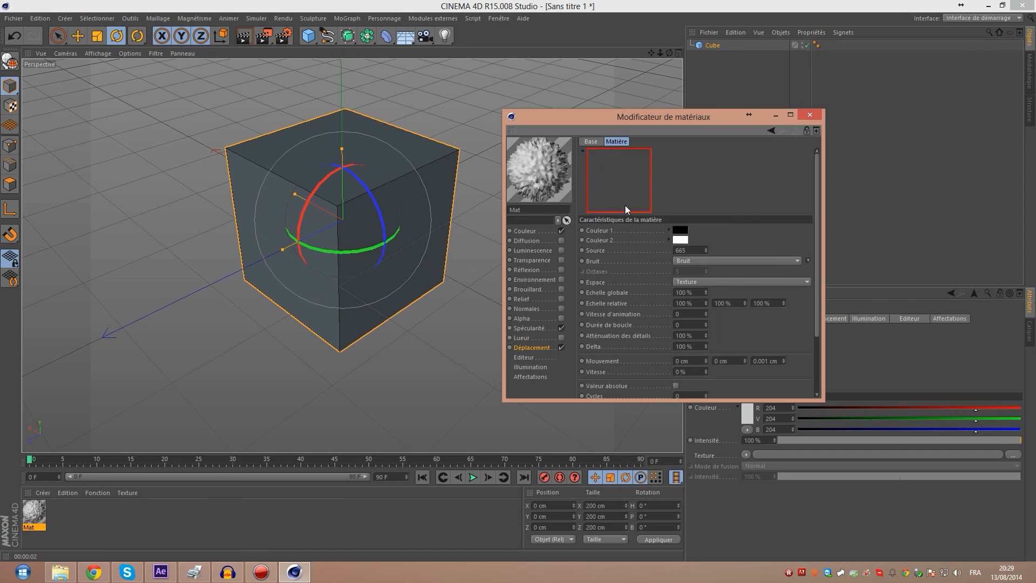
pyautogui.click(806, 260)
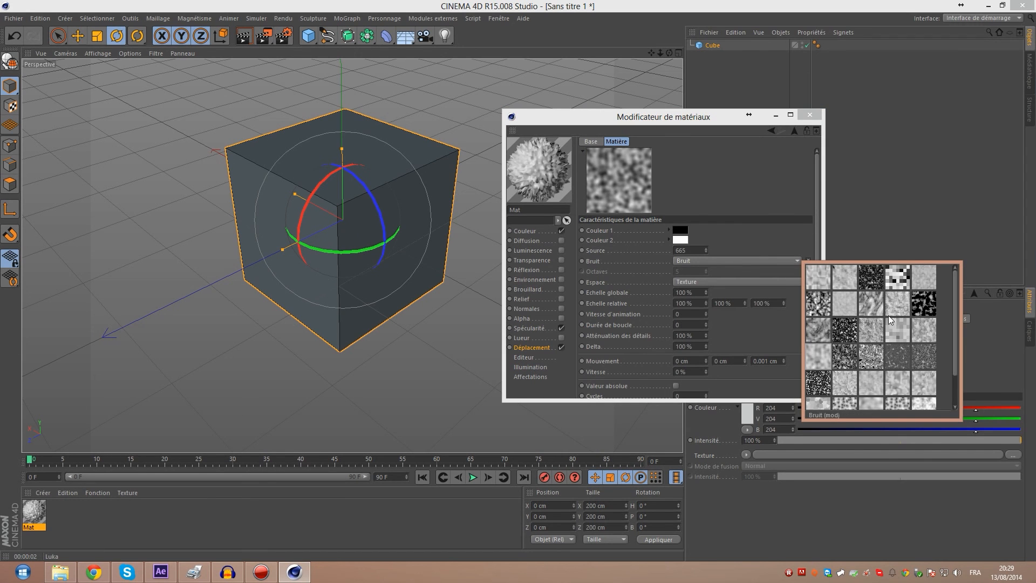
pyautogui.scroll(-1, 897, 359)
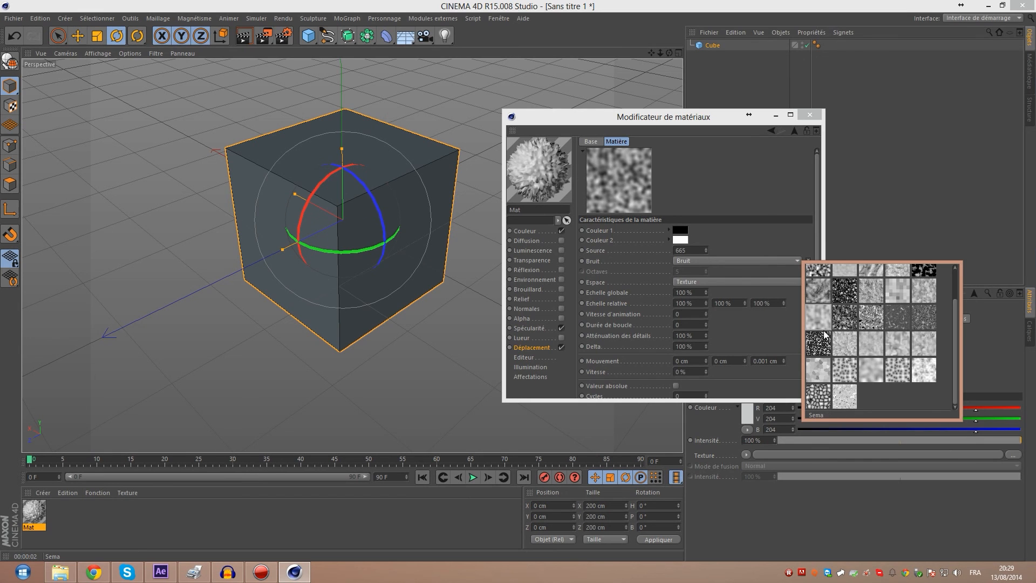
pyautogui.click(818, 396)
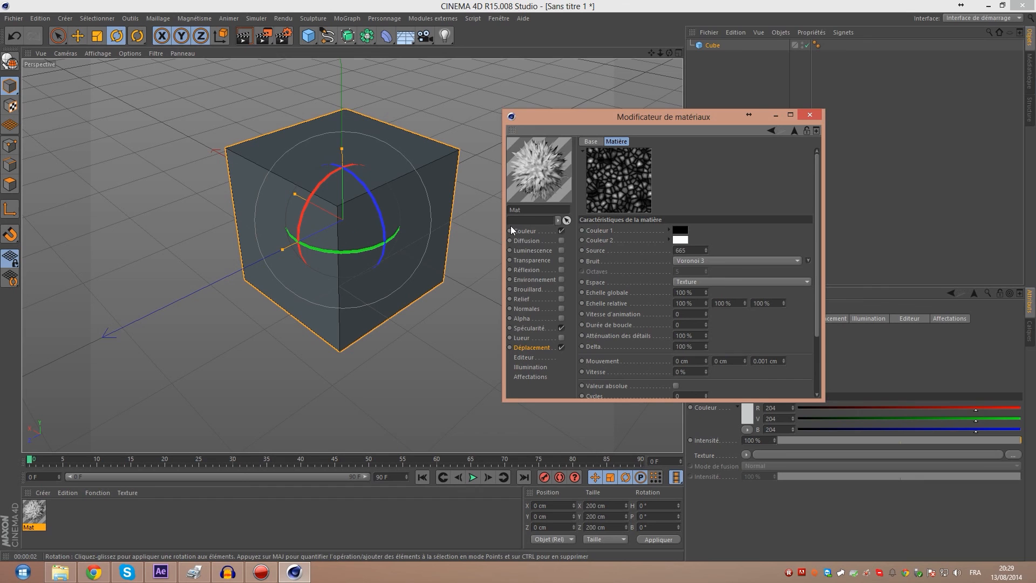
# Turn off the material's Spécularité channel and return to its Déplacement settings
pyautogui.click(532, 321)
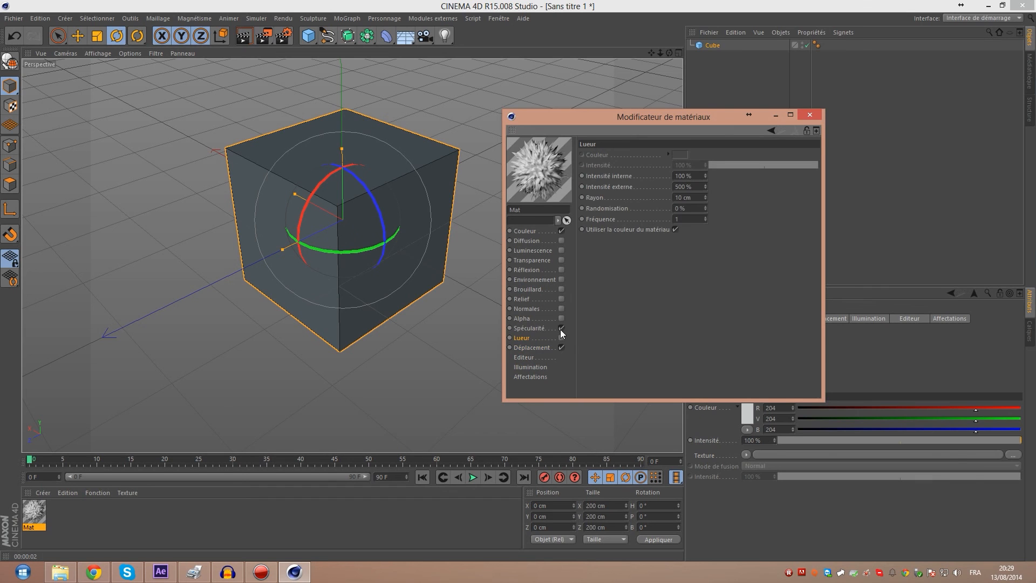
pyautogui.click(537, 328)
pyautogui.click(561, 327)
pyautogui.click(545, 348)
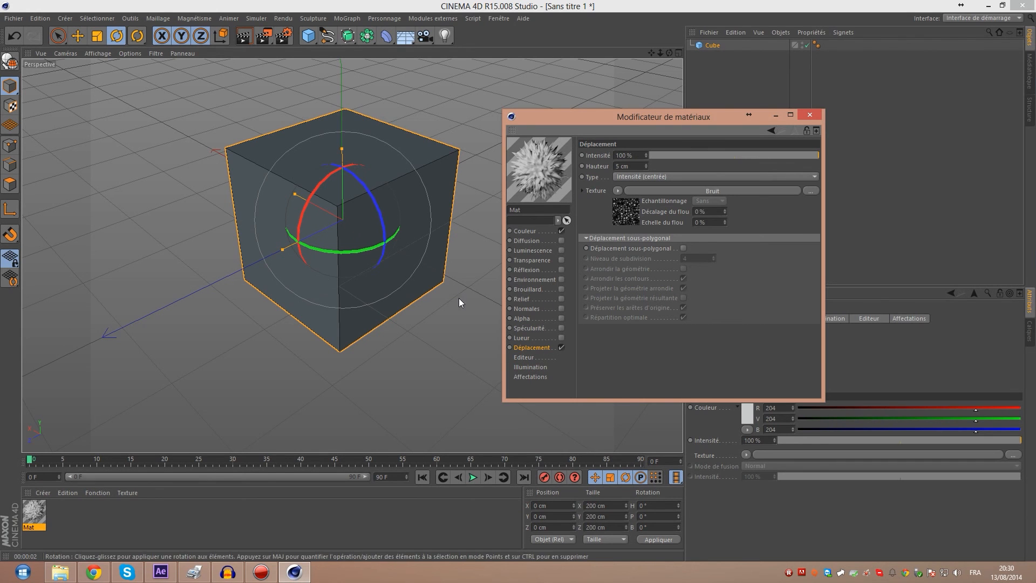
# Set the cube's segments to 20 along X, Y and Z
pyautogui.scroll(-2, 347, 208)
pyautogui.scroll(3, 367, 204)
pyautogui.click(721, 48)
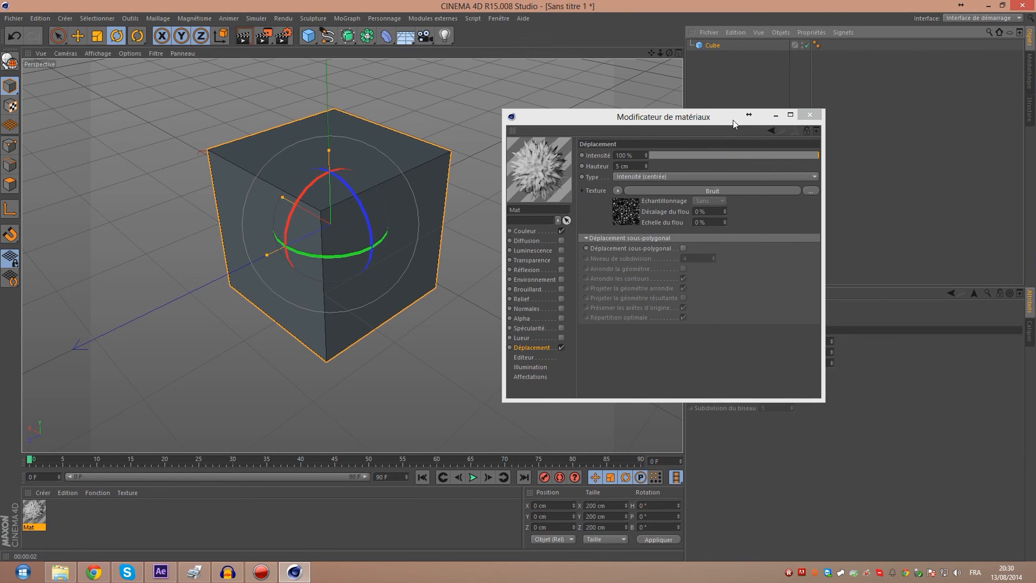
pyautogui.moveTo(733, 120); pyautogui.dragTo(315, 214)
pyautogui.doubleClick(825, 340)
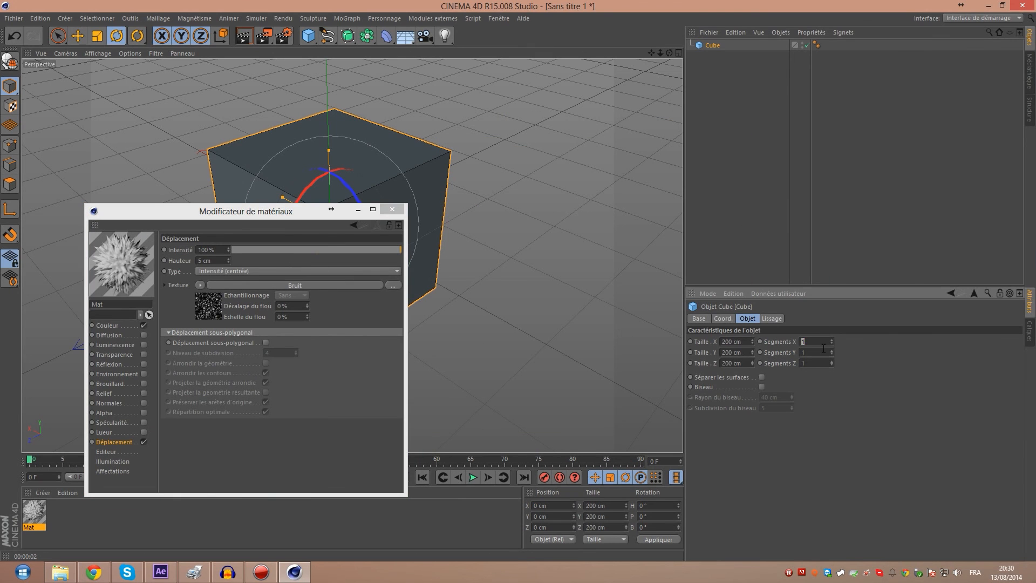
pyautogui.write('20')
pyautogui.press('Tab')
pyautogui.write('20')
pyautogui.press('Tab')
pyautogui.write('20')
pyautogui.press('Return')
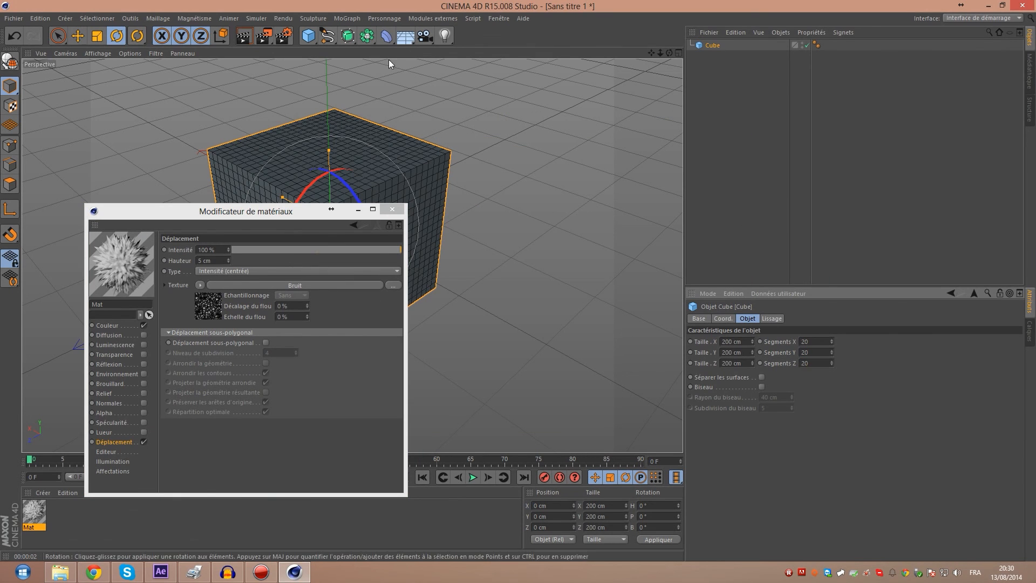
# Place the cube inside a Surface de subdivision and show the generator's subdivision settings
pyautogui.click(348, 36)
pyautogui.moveTo(712, 57); pyautogui.dragTo(720, 47)
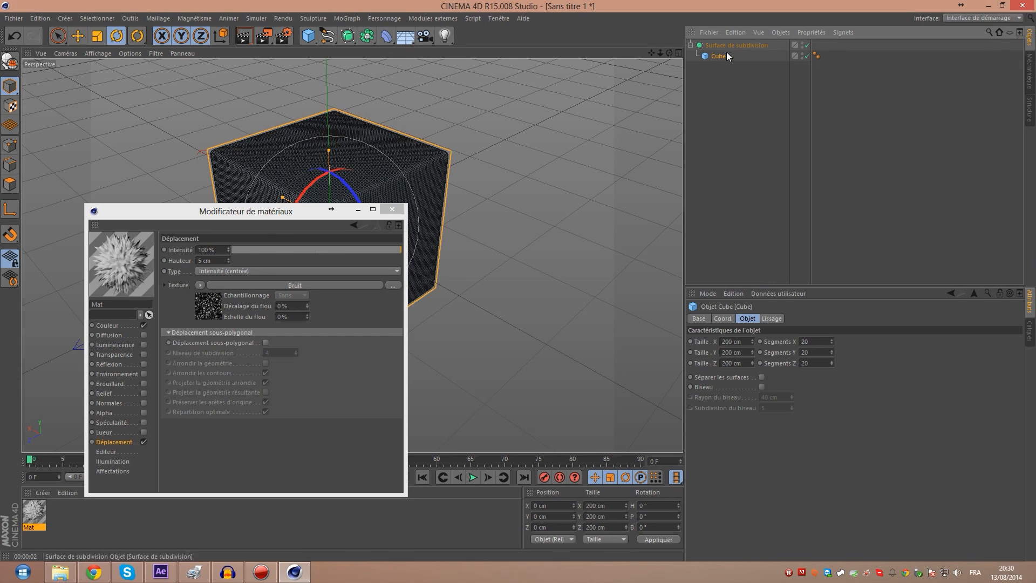
pyautogui.click(736, 46)
pyautogui.moveTo(245, 211); pyautogui.dragTo(390, 220)
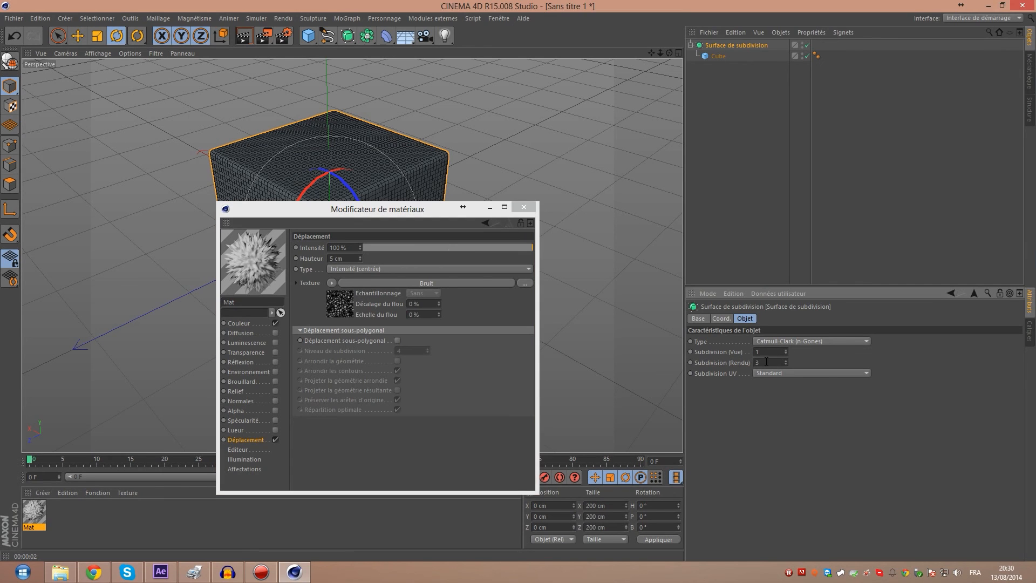
pyautogui.scroll(-1, 766, 362)
# Enable Déplacement sous-polygonal with a subdivision level of 1, disable Préserver les arêtes d'origine and enable Arrondir la géométrie
pyautogui.moveTo(428, 213); pyautogui.dragTo(788, 154)
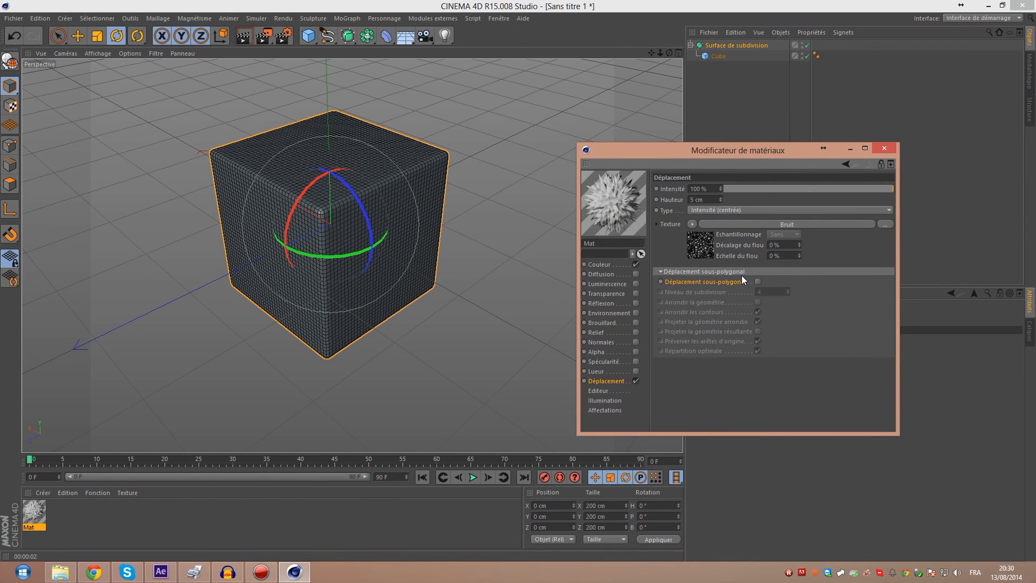
pyautogui.click(757, 281)
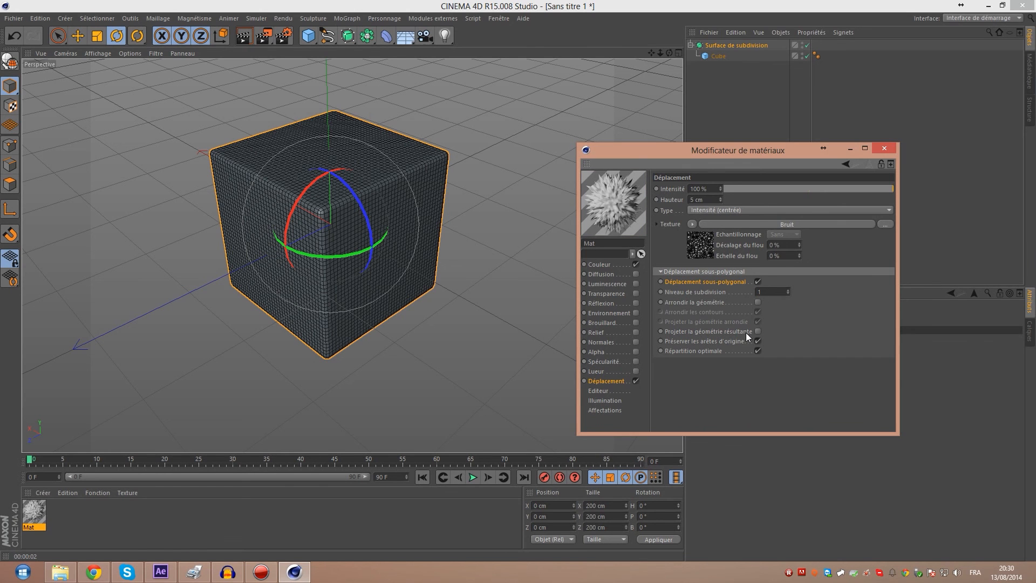
pyautogui.click(758, 341)
pyautogui.click(758, 302)
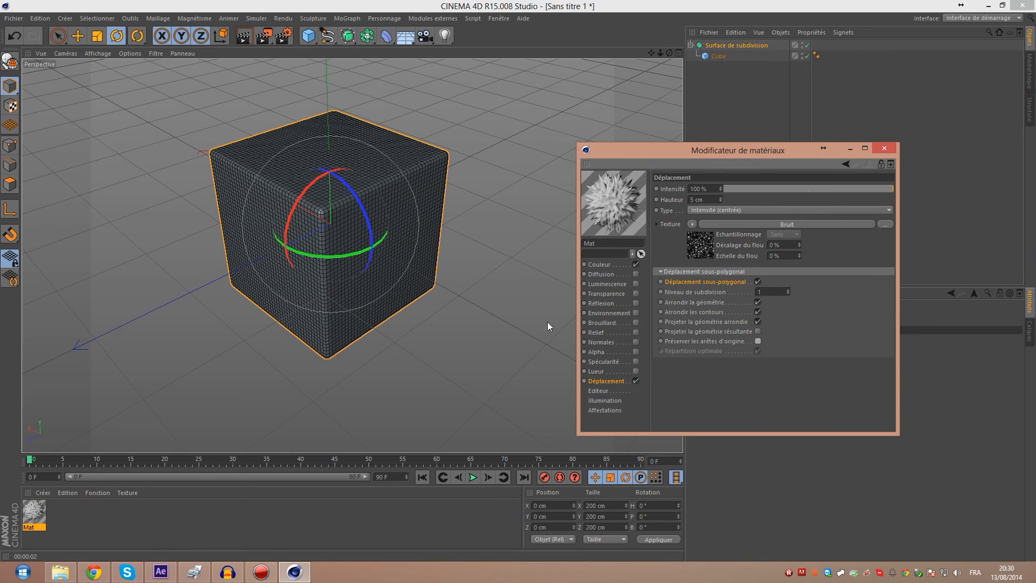
# Apply the displacement material to the cube and render the view
pyautogui.hotkey('ctrl', 'r')
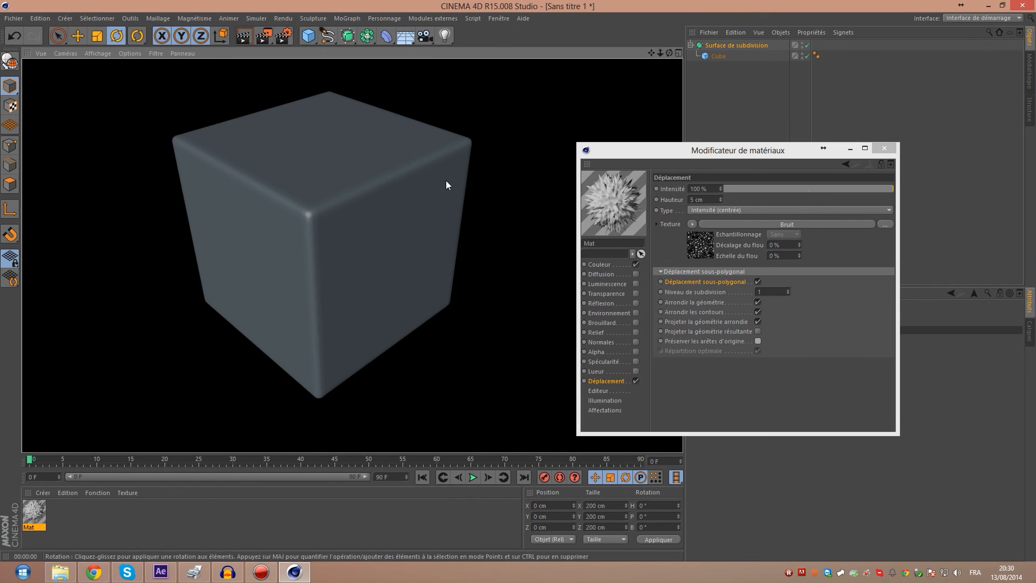
pyautogui.moveTo(34, 514); pyautogui.dragTo(723, 56)
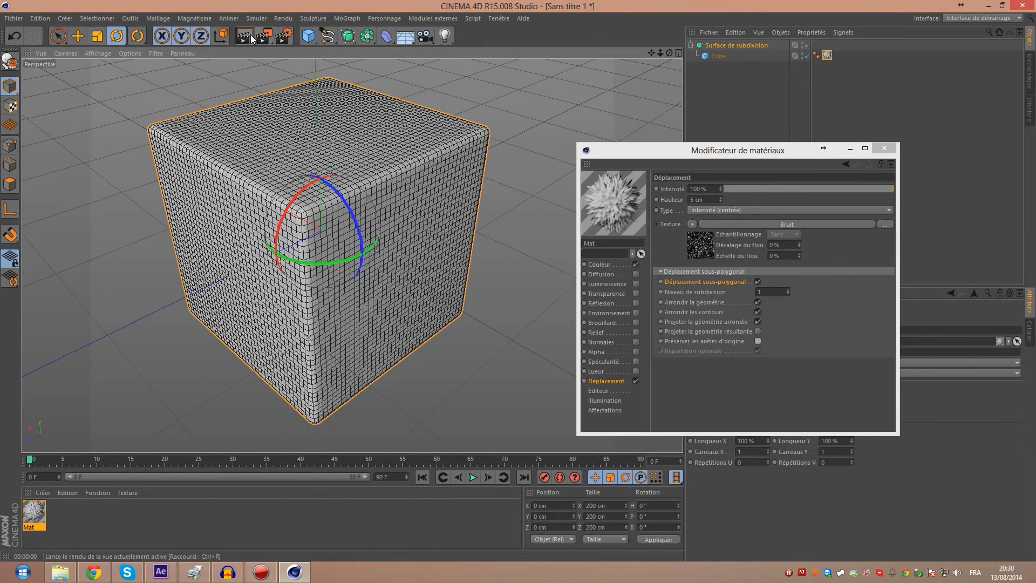
pyautogui.click(250, 35)
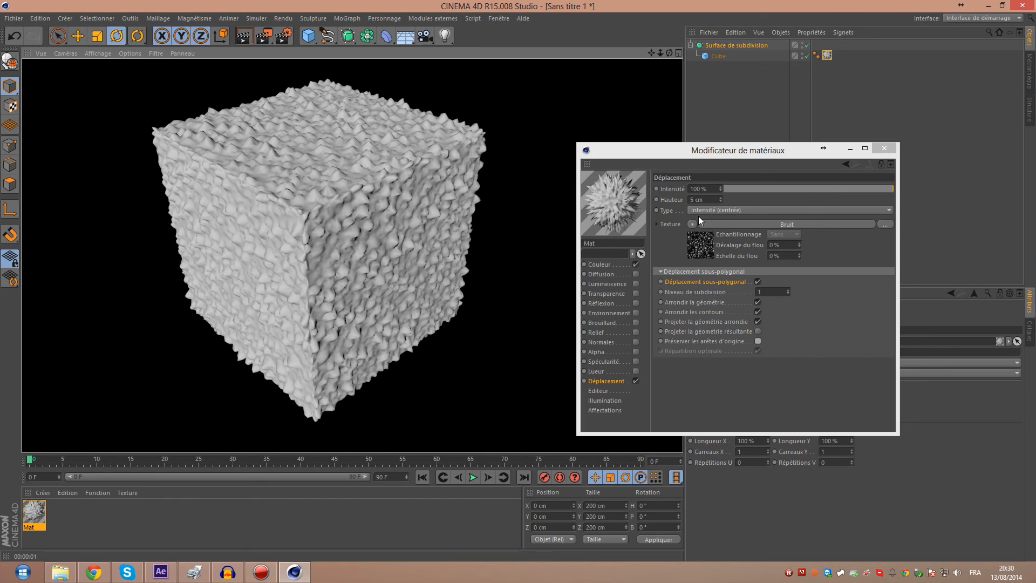
# Set the displacement Hauteur to 2 cm and render the cube again
pyautogui.click(699, 248)
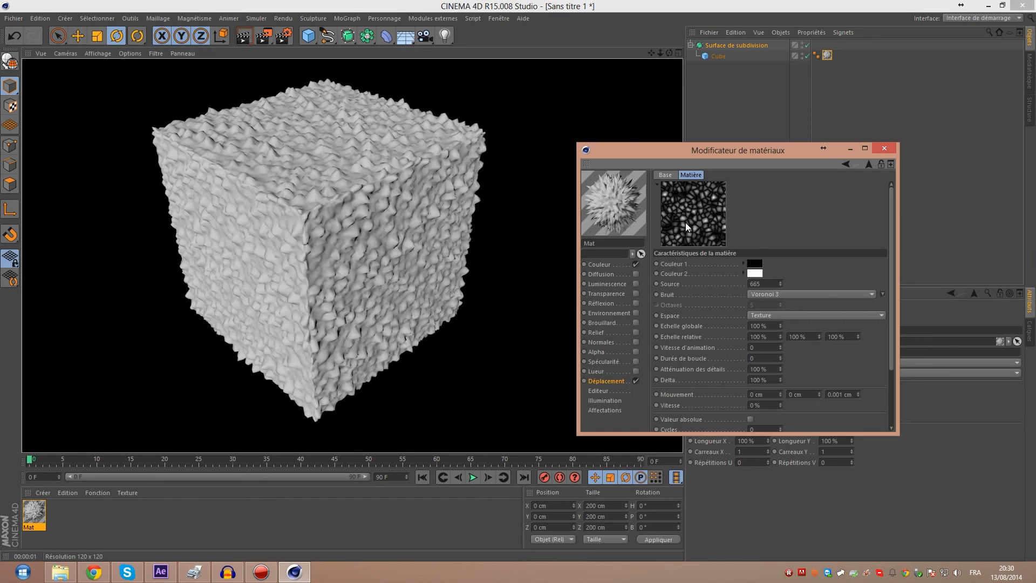
pyautogui.click(621, 381)
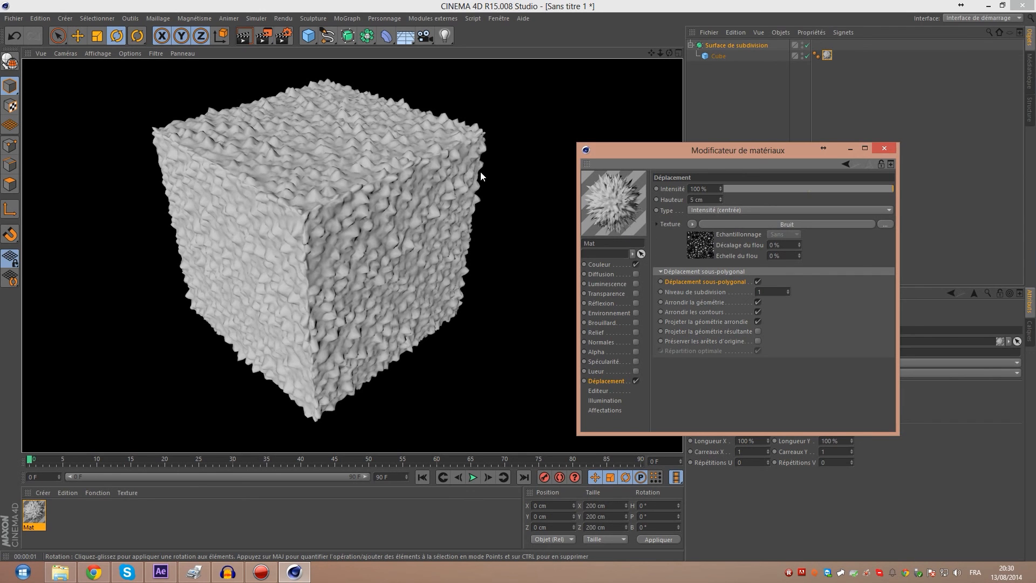
pyautogui.moveTo(720, 199); pyautogui.dragTo(656, 199)
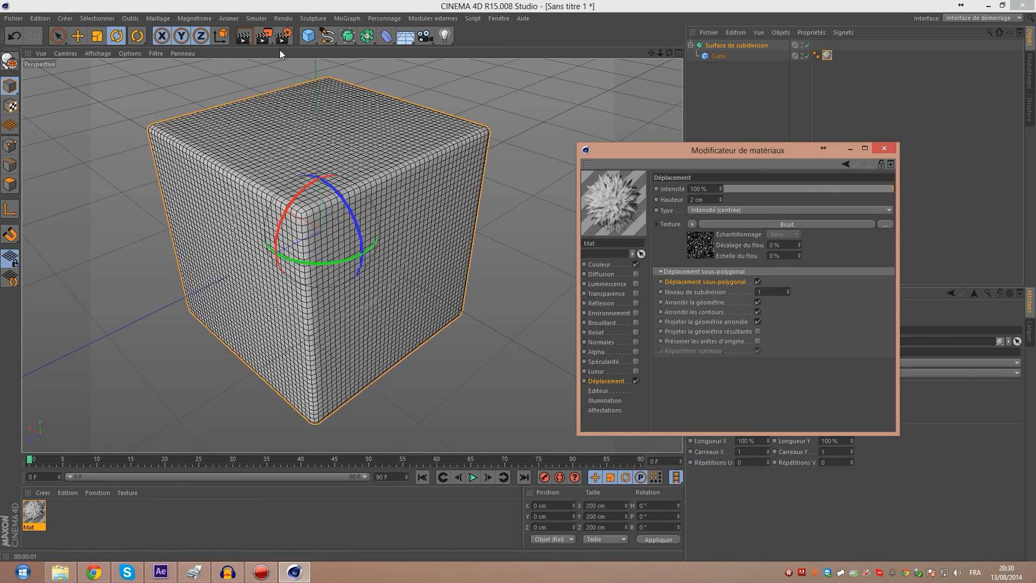
pyautogui.click(243, 36)
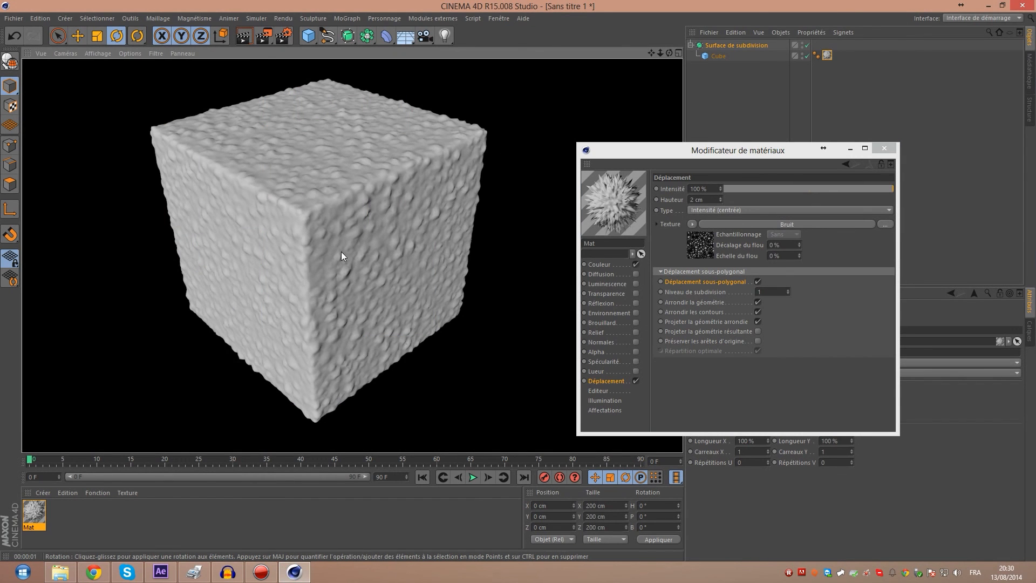
# Set the Voronoi noise's Echelle globale to 500 % and render the view
pyautogui.click(708, 244)
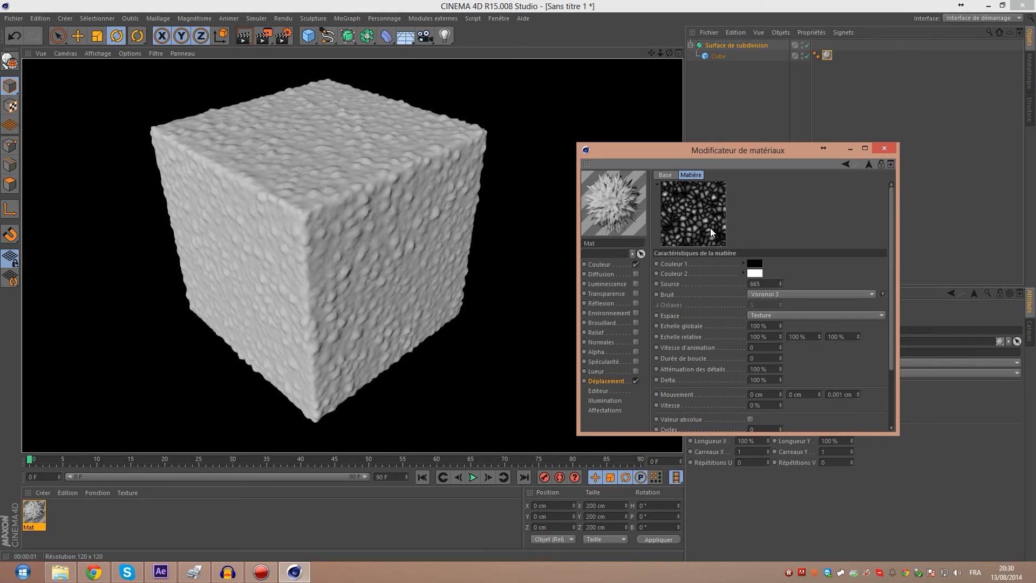
pyautogui.click(763, 326)
pyautogui.write('500')
pyautogui.press('Return')
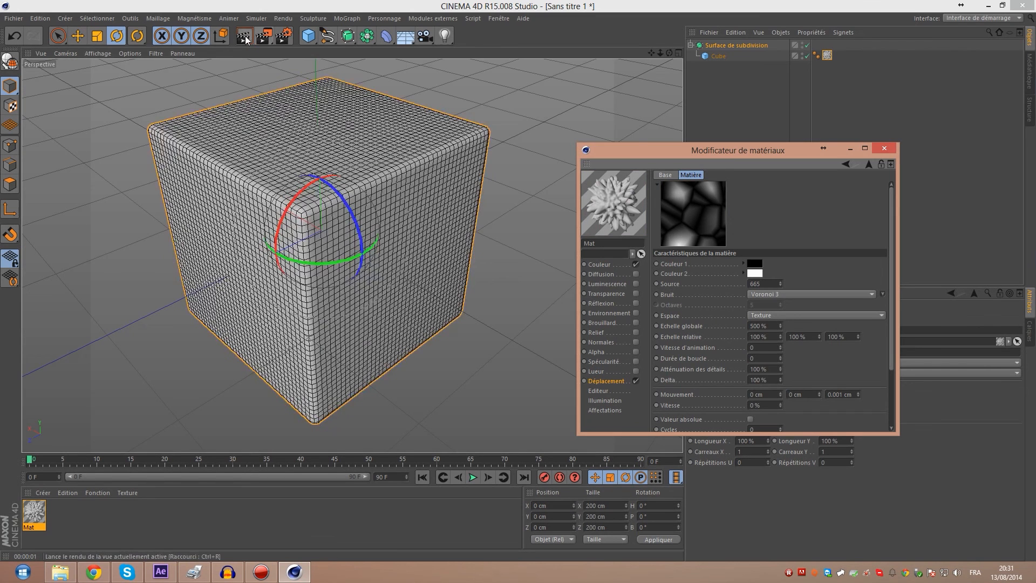
pyautogui.click(244, 37)
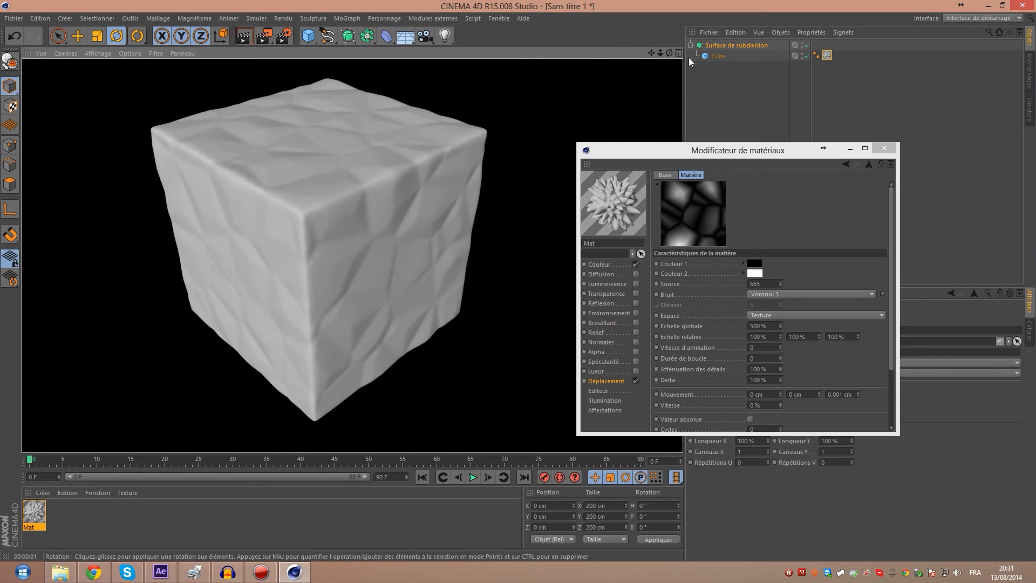
# Render the displaced cube from a low side angle and from a raised corner angle to examine its relief
pyautogui.moveTo(670, 53); pyautogui.dragTo(729, 19)
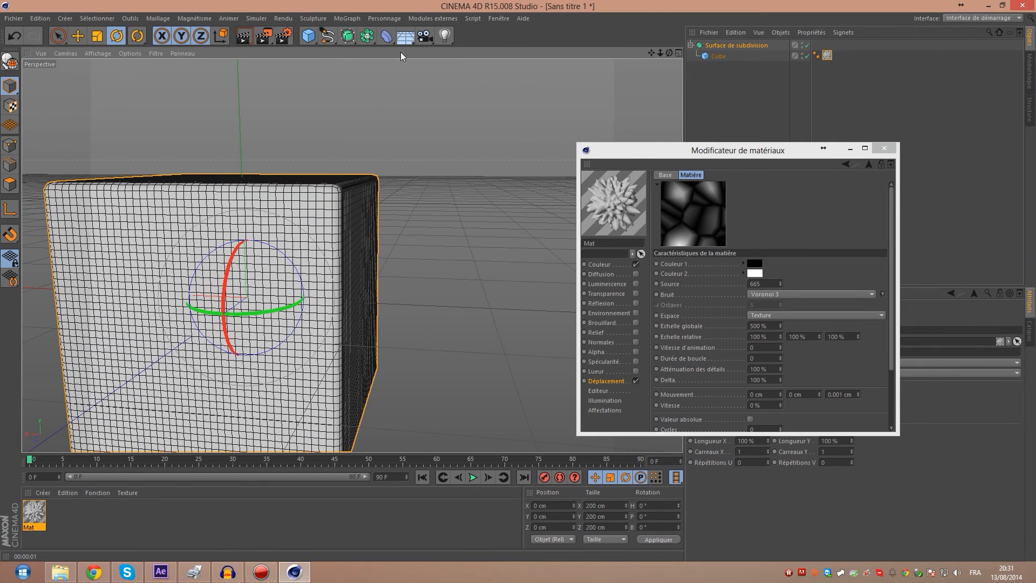
pyautogui.click(246, 37)
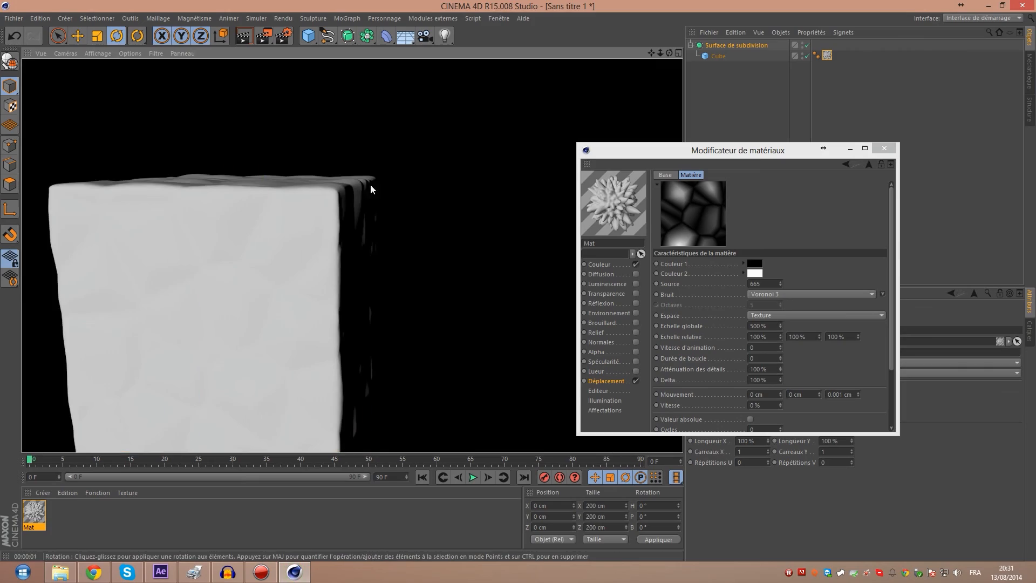
pyautogui.click(361, 238)
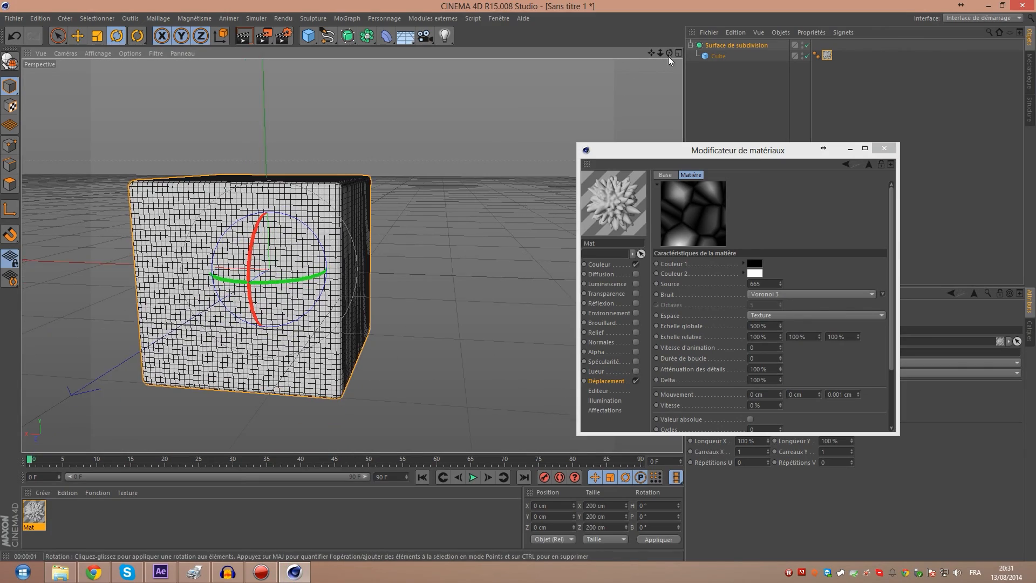
pyautogui.moveTo(670, 53); pyautogui.dragTo(640, 86)
pyautogui.keyDown('alt'); pyautogui.moveTo(351, 256); pyautogui.dragTo(328, 196); pyautogui.keyUp('alt')
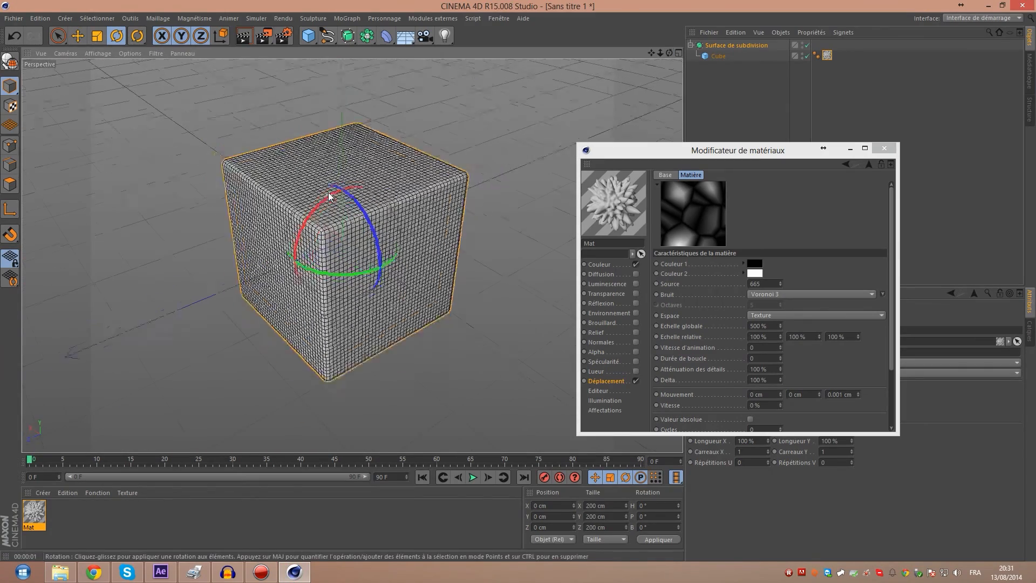
pyautogui.scroll(2, 329, 197)
pyautogui.click(247, 40)
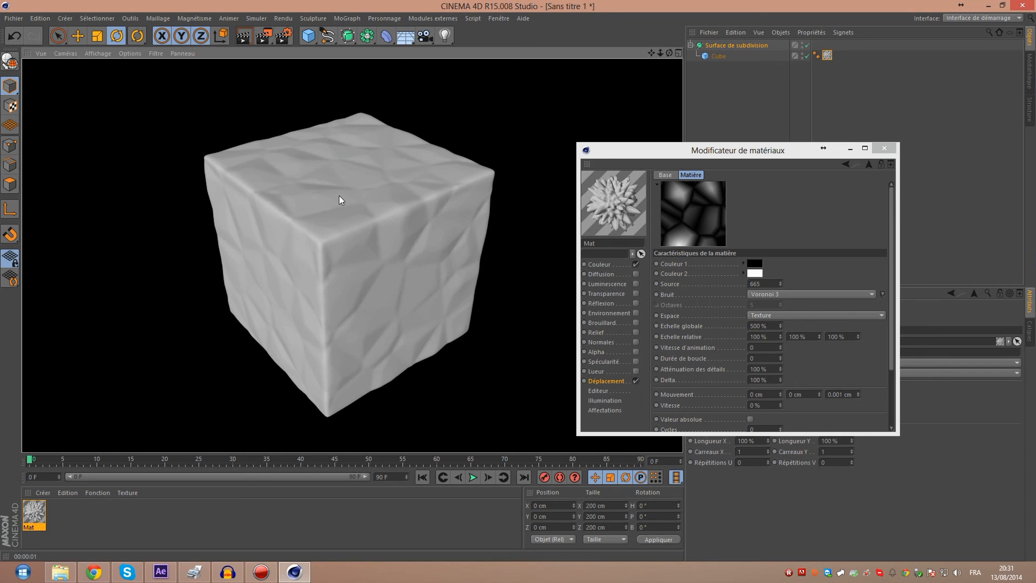
# Delete the subdivision surface with its cube and add a default plane at the origin
pyautogui.click(719, 64)
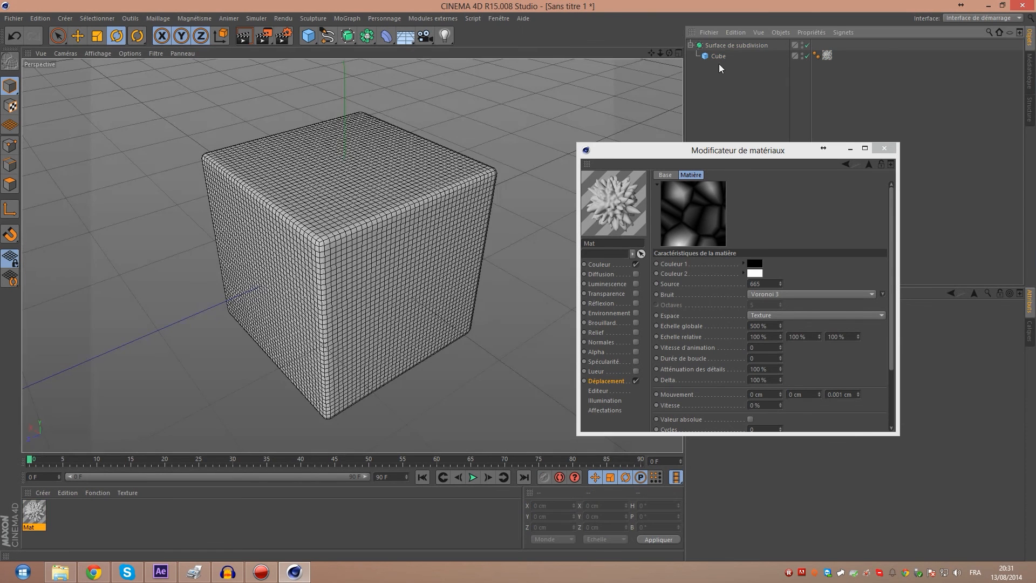
pyautogui.moveTo(731, 78); pyautogui.dragTo(685, 5)
pyautogui.press('Delete')
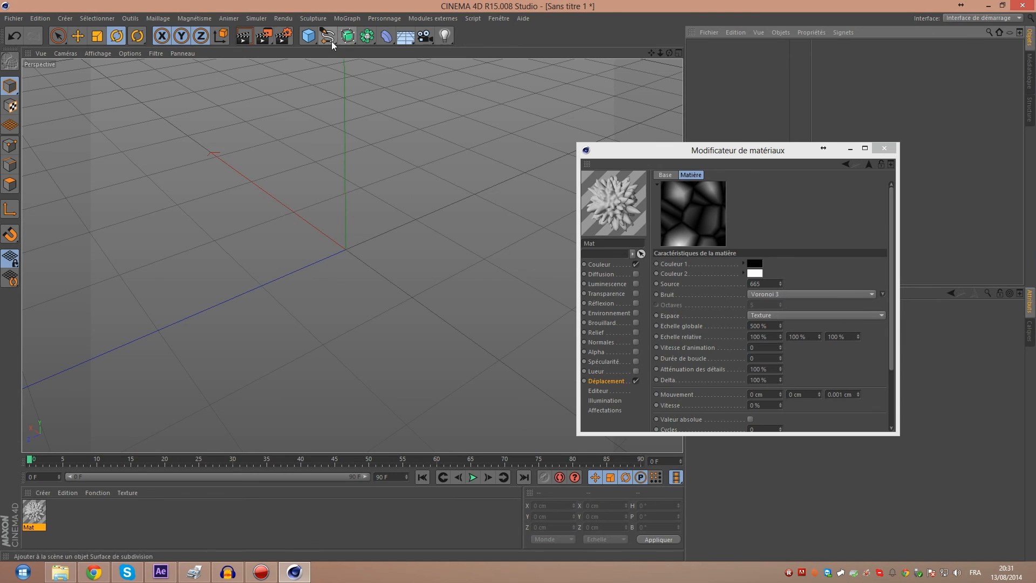
pyautogui.moveTo(308, 35); pyautogui.dragTo(432, 92)
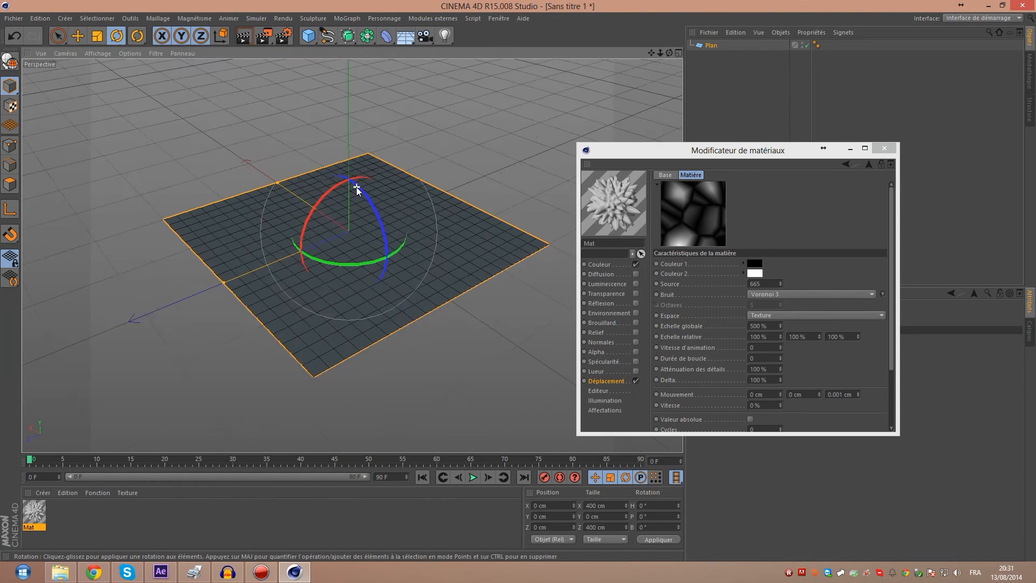
# Stretch the plane along its Z axis to about 575 cm
pyautogui.moveTo(227, 285); pyautogui.dragTo(209, 301)
pyautogui.scroll(-2, 412, 208)
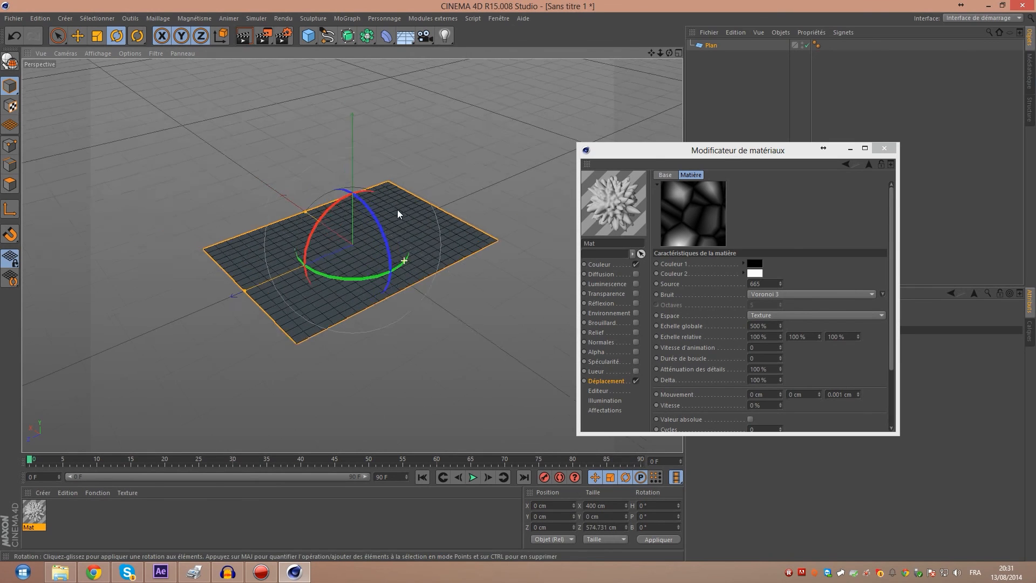
pyautogui.scroll(2, 398, 215)
# Apply the displacement material Mat to the plane and render the view
pyautogui.moveTo(737, 150); pyautogui.dragTo(809, 209)
pyautogui.click(268, 313)
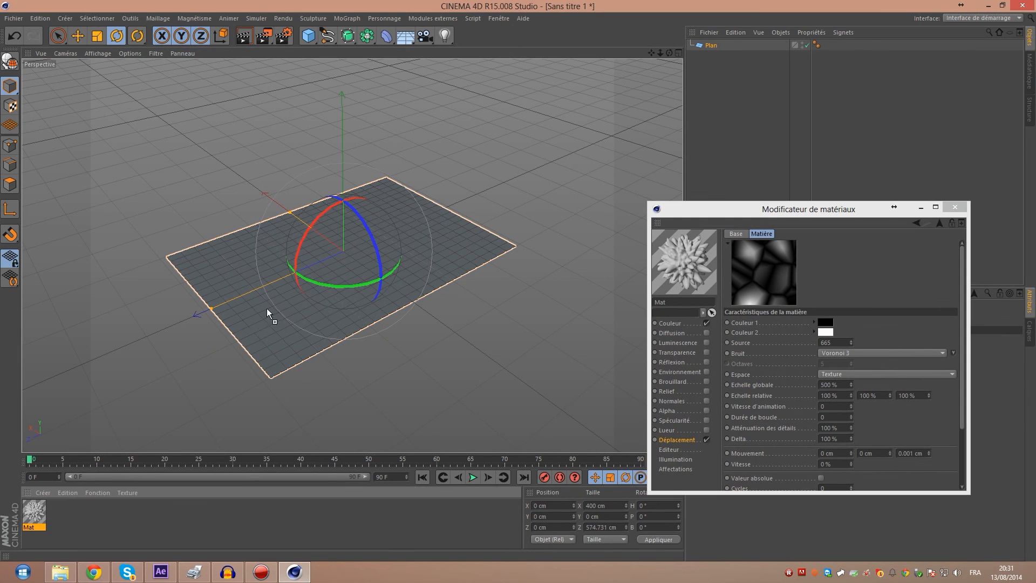
pyautogui.moveTo(268, 313); pyautogui.dragTo(268, 311)
pyautogui.scroll(3, 267, 305)
pyautogui.click(244, 38)
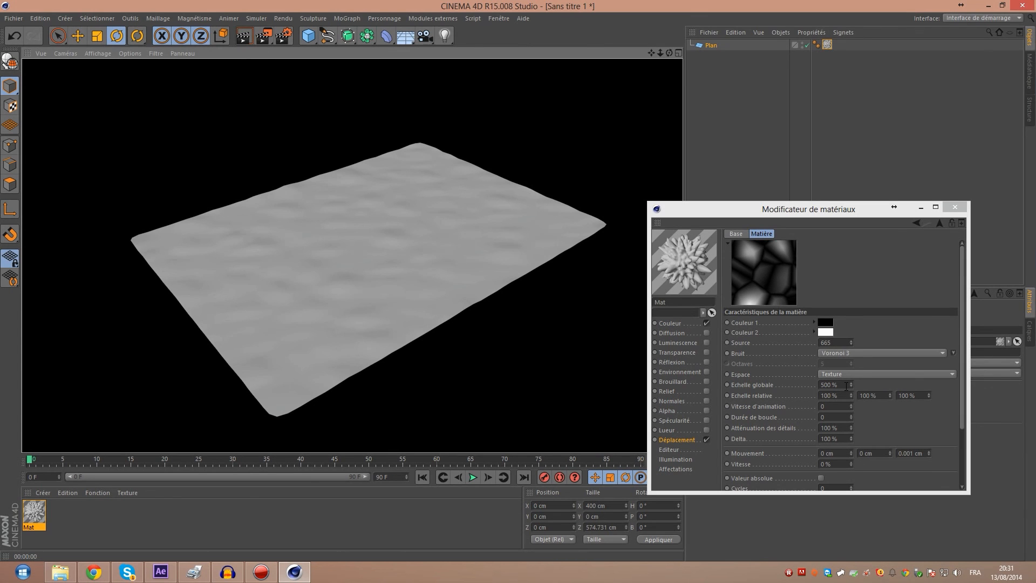
# Set the Voronoi noise's Echelle globale to 1000 % and render the plane
pyautogui.doubleClick(834, 385)
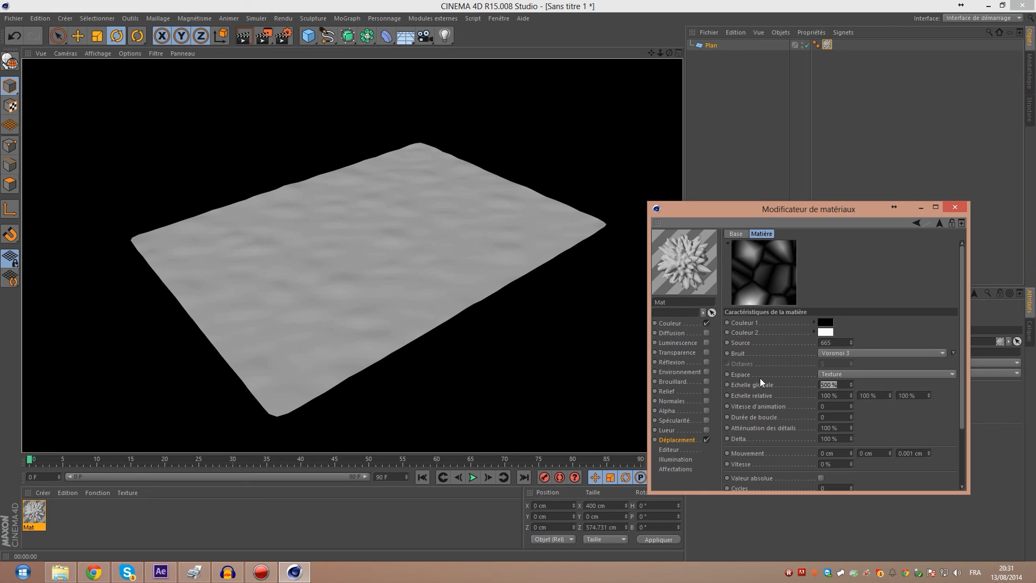
pyautogui.write('1000')
pyautogui.press('Return')
pyautogui.click(243, 37)
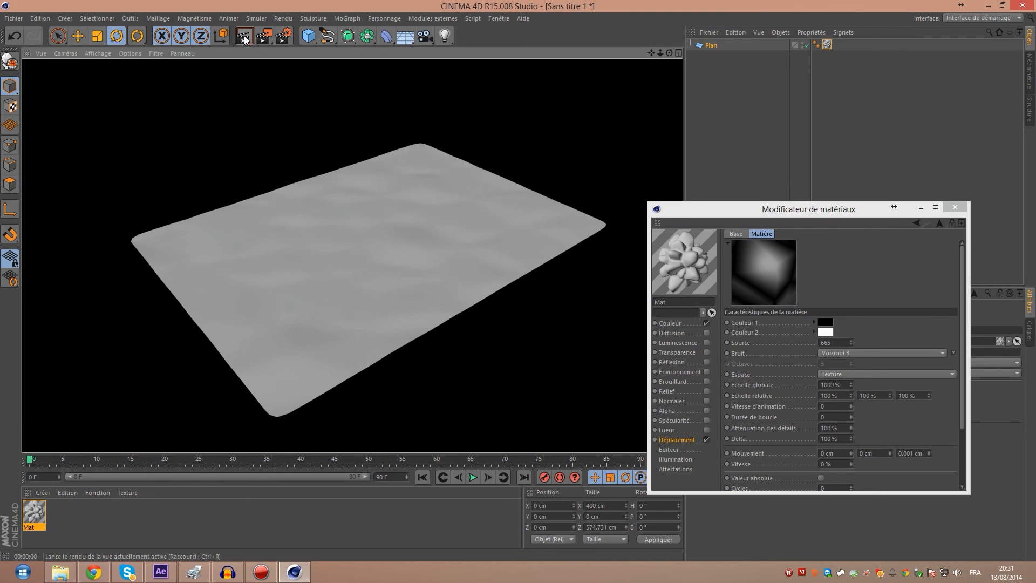
pyautogui.click(325, 317)
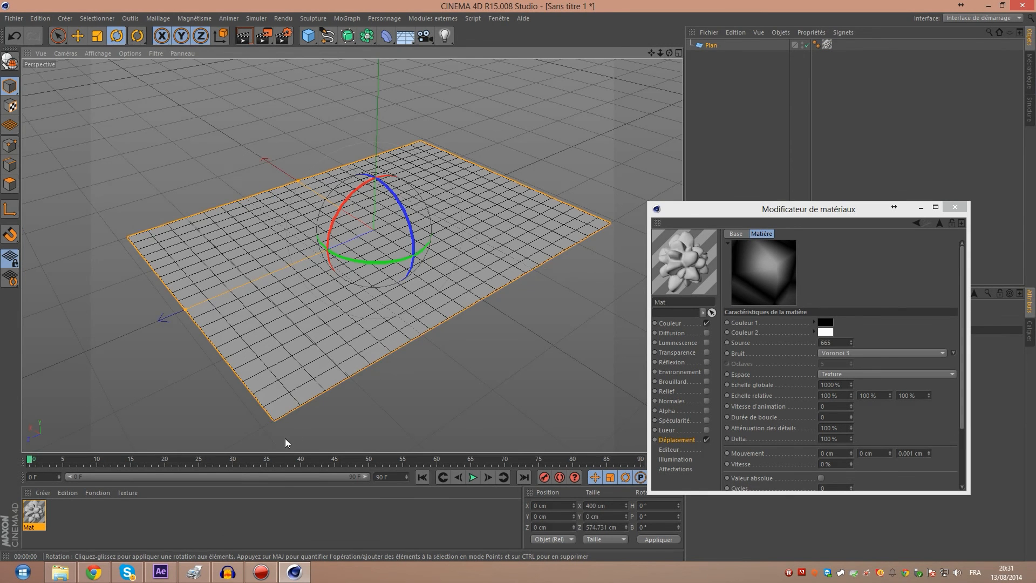
# In the Déplacement channel, disable Arrondir la géométrie, enable Préserver les arêtes d'origine, and render the plane
pyautogui.click(716, 437)
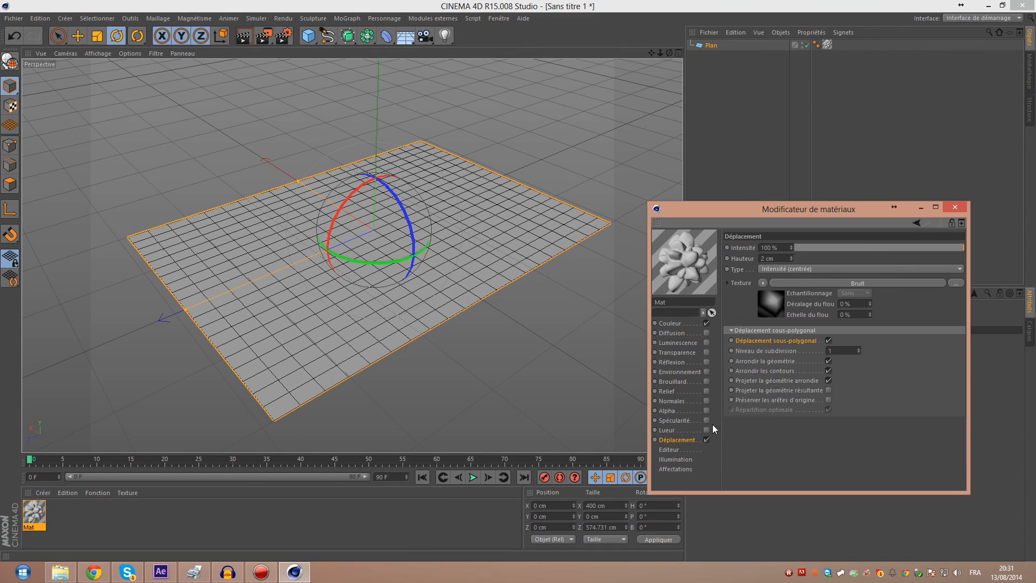
pyautogui.click(829, 361)
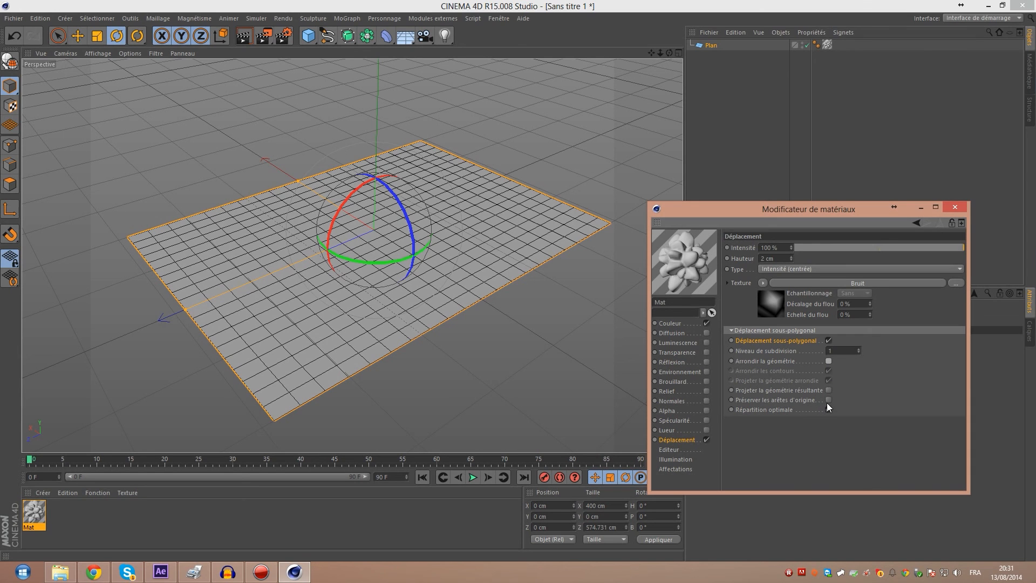
pyautogui.click(827, 402)
pyautogui.click(246, 38)
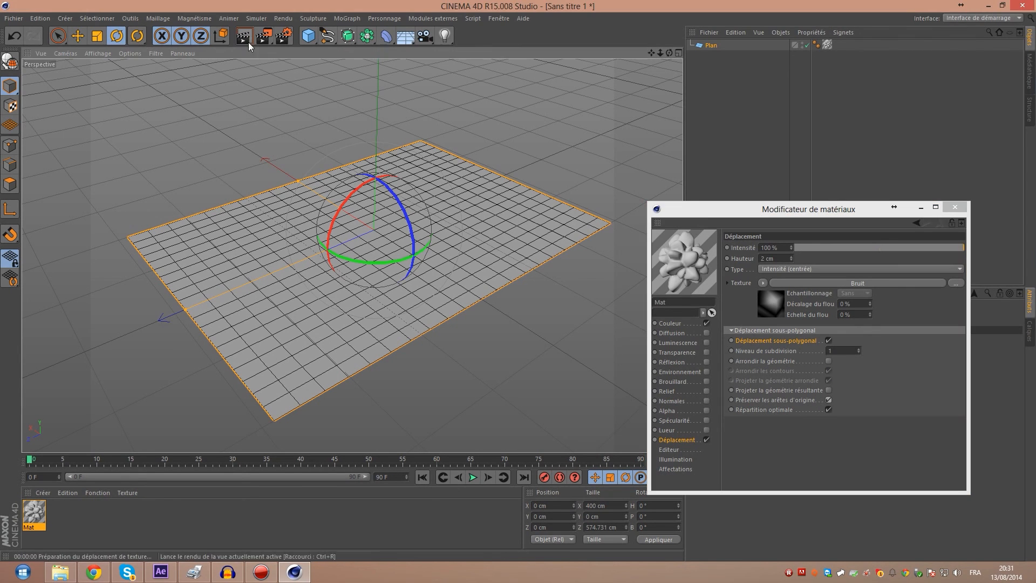
pyautogui.click(384, 162)
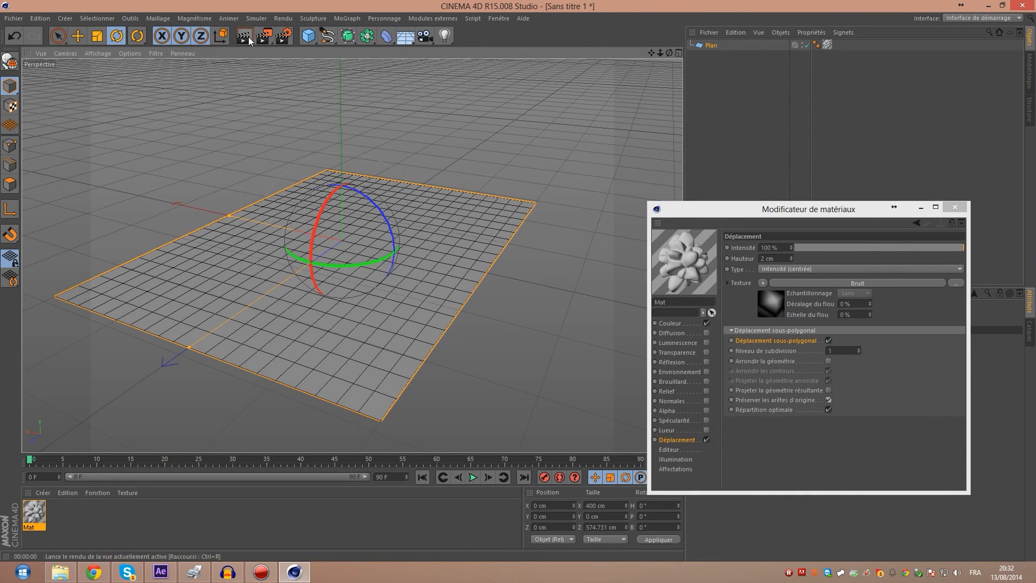
pyautogui.click(246, 37)
# Set the displacement Hauteur to 3 cm and render the plane
pyautogui.click(791, 256)
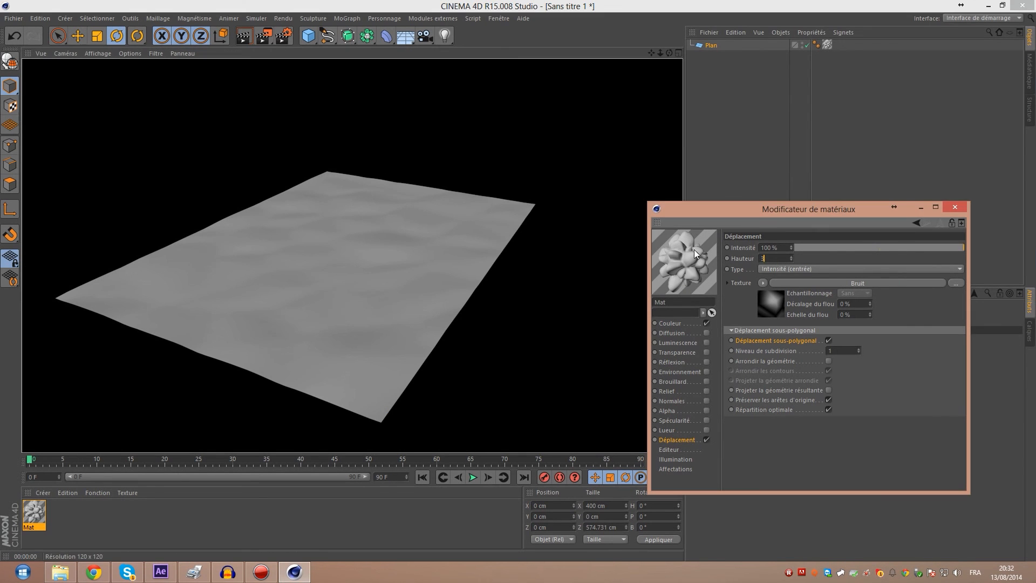
pyautogui.hotkey('ctrl', 'r')
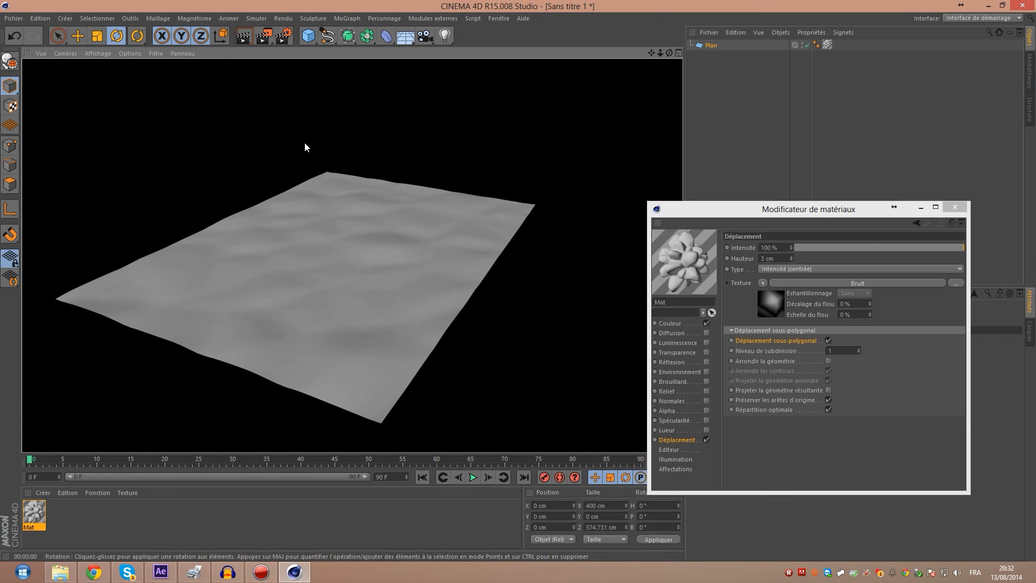
# Set the displacement Hauteur to 2.5 cm and render the plane again
pyautogui.doubleClick(769, 258)
pyautogui.write('2.5')
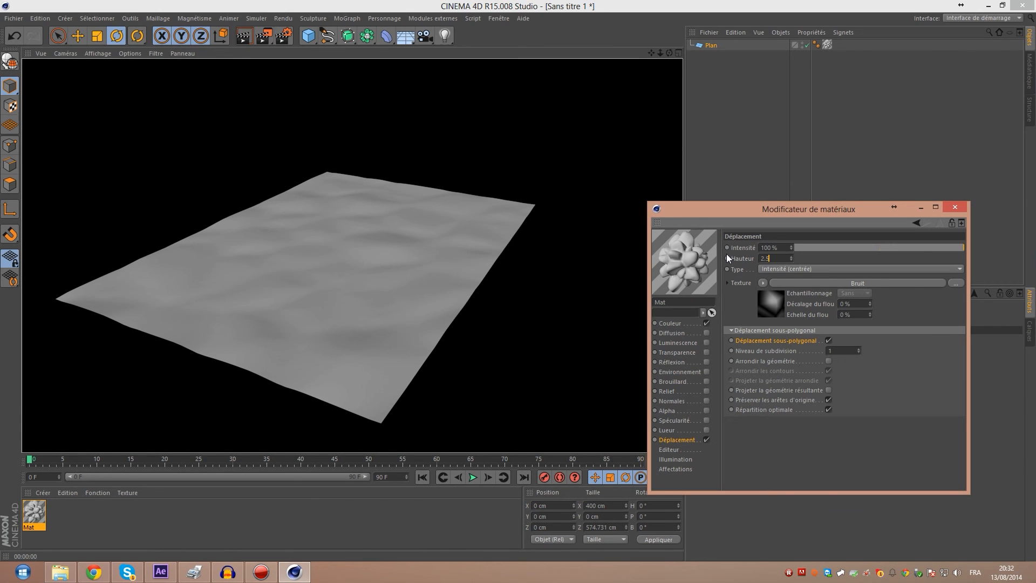
pyautogui.press('Return')
pyautogui.click(243, 36)
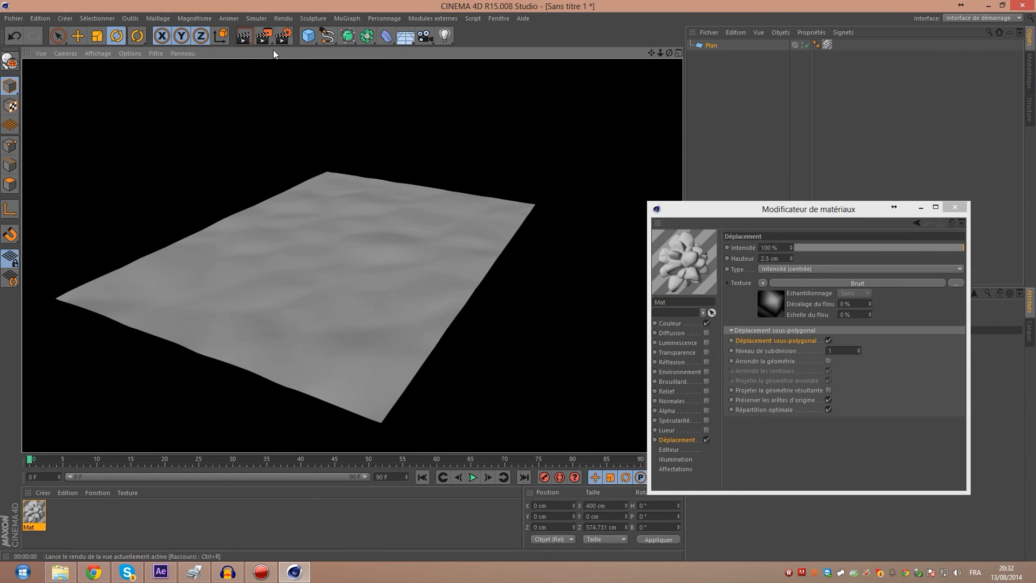
# Render the displaced plane from a low side angle and from a steep overhead angle to examine its relief
pyautogui.keyDown('alt'); pyautogui.moveTo(389, 193); pyautogui.dragTo(465, 202); pyautogui.keyUp('alt')
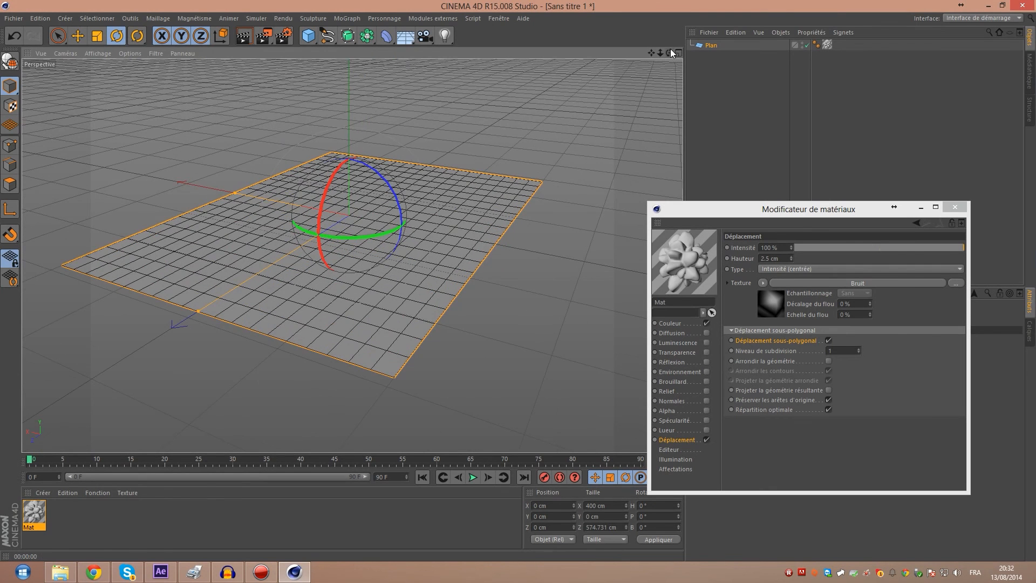
pyautogui.moveTo(670, 53); pyautogui.dragTo(352, 255)
pyautogui.click(241, 39)
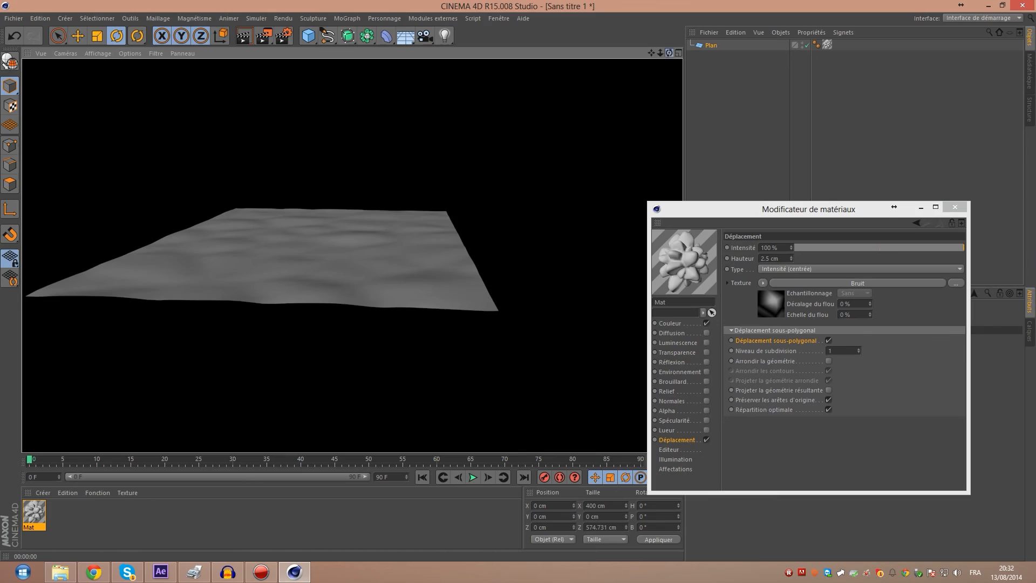
pyautogui.moveTo(669, 53); pyautogui.dragTo(315, 75)
pyautogui.click(244, 37)
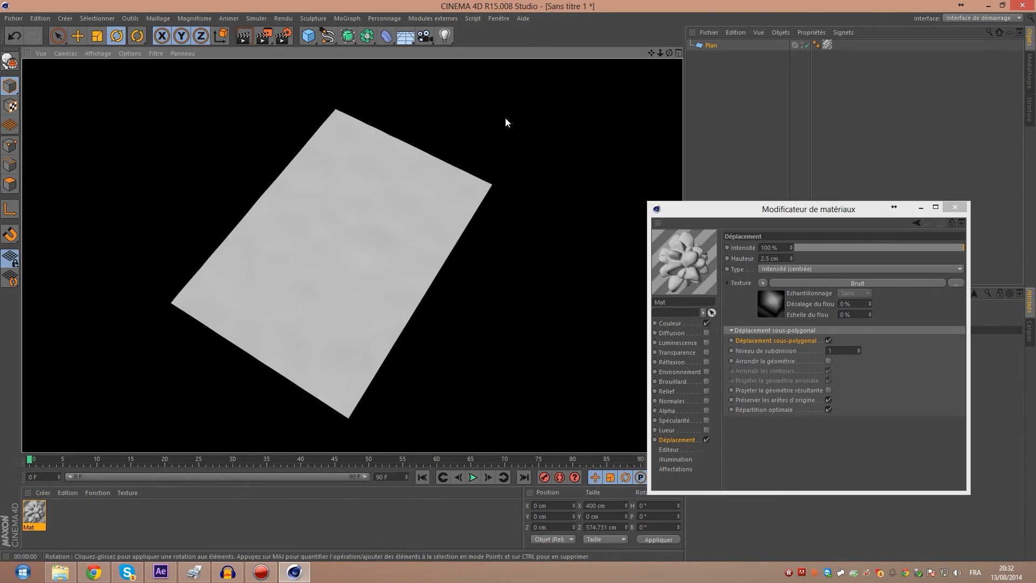
pyautogui.moveTo(669, 53); pyautogui.dragTo(441, 78)
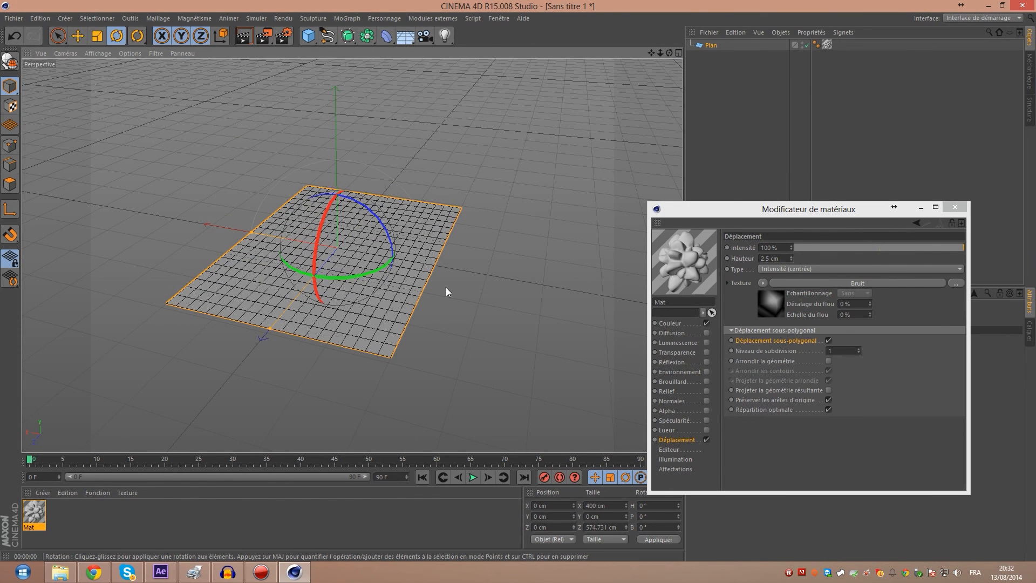
# Show the material's Couleur channel and close the material editor
pyautogui.click(678, 324)
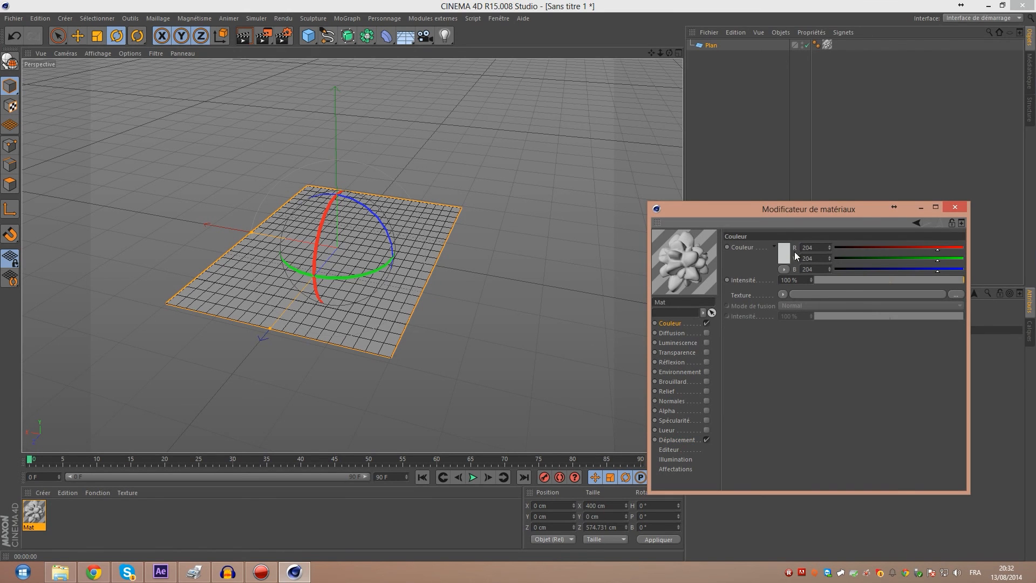
pyautogui.scroll(-3, 459, 241)
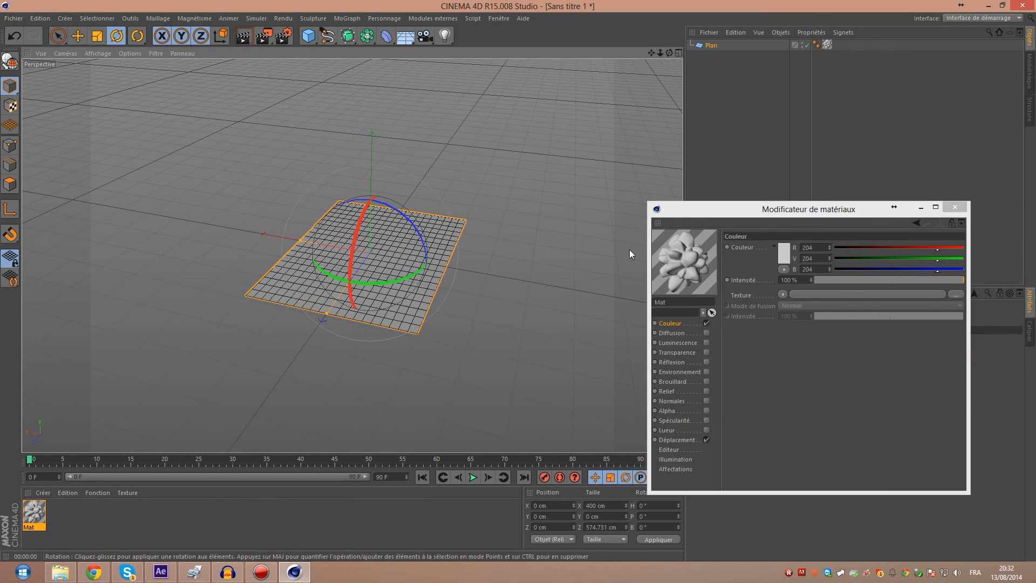
pyautogui.click(955, 208)
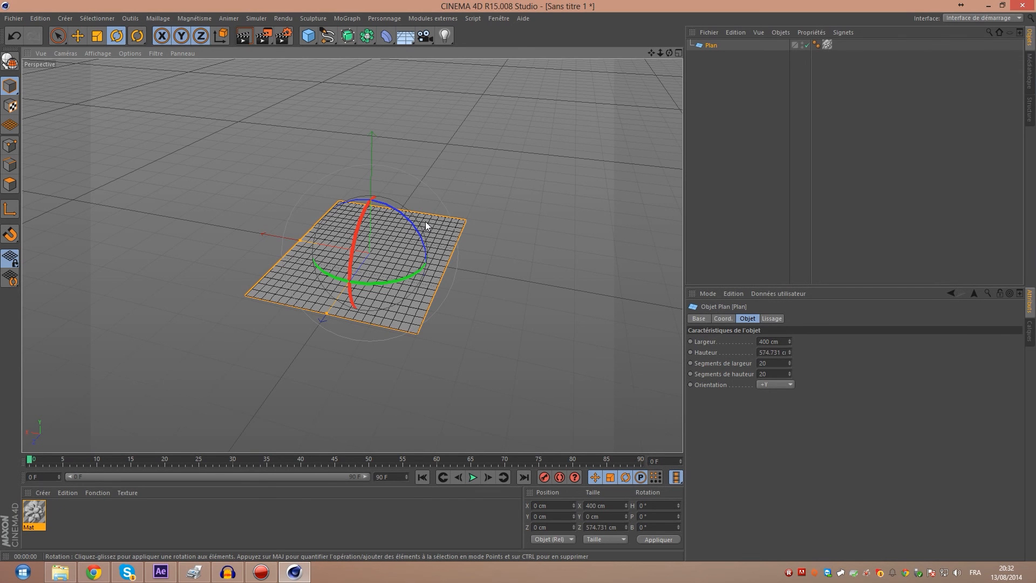
# Deselect the plane and render it from a raised corner angle
pyautogui.scroll(3, 425, 222)
pyautogui.moveTo(670, 53)
pyautogui.mouseDown()
pyautogui.moveTo(611, 63)
pyautogui.moveTo(661, 51)
pyautogui.moveTo(649, 54)
pyautogui.mouseUp()
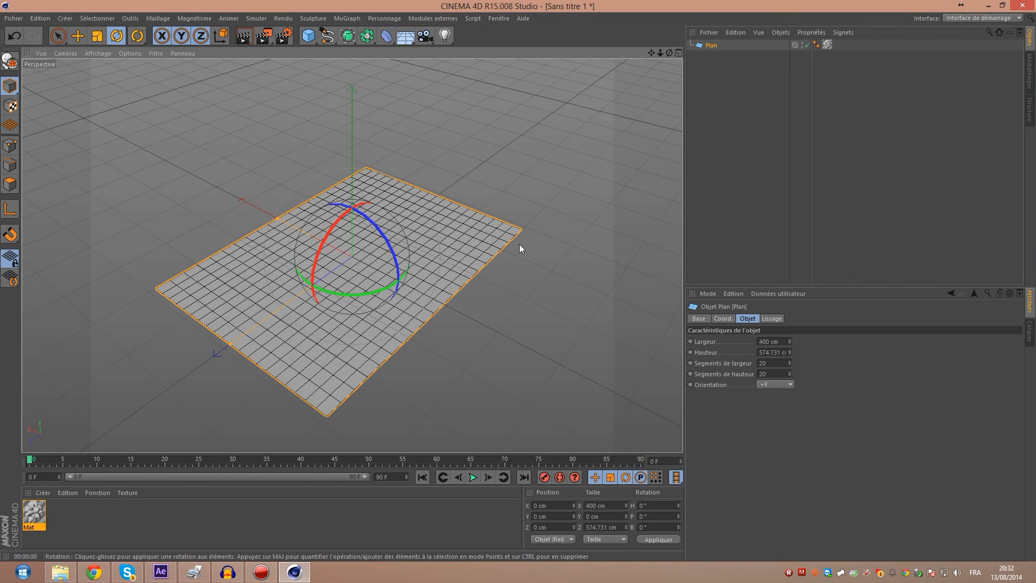
pyautogui.click(526, 283)
pyautogui.click(511, 230)
pyautogui.click(542, 292)
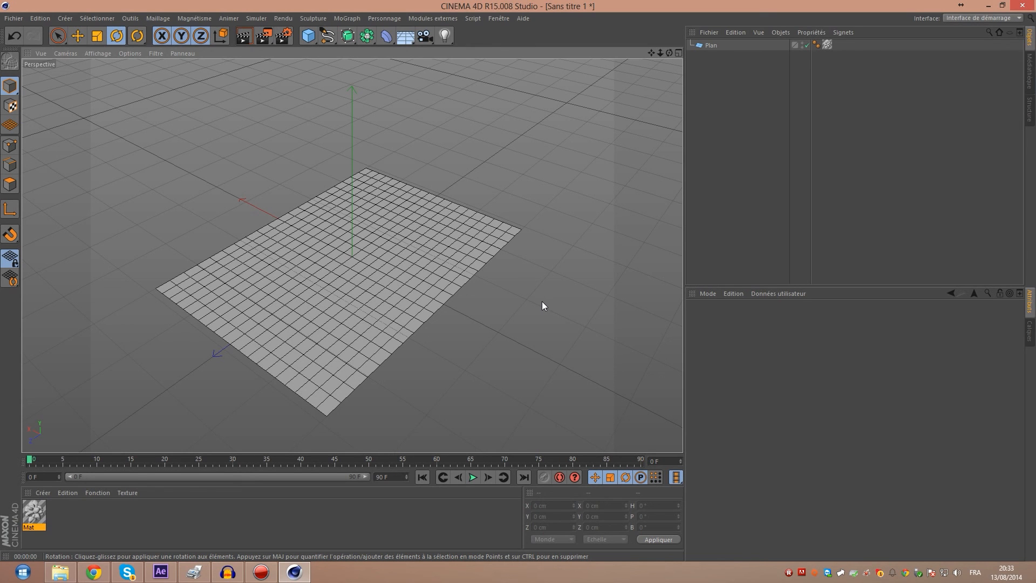
pyautogui.click(236, 37)
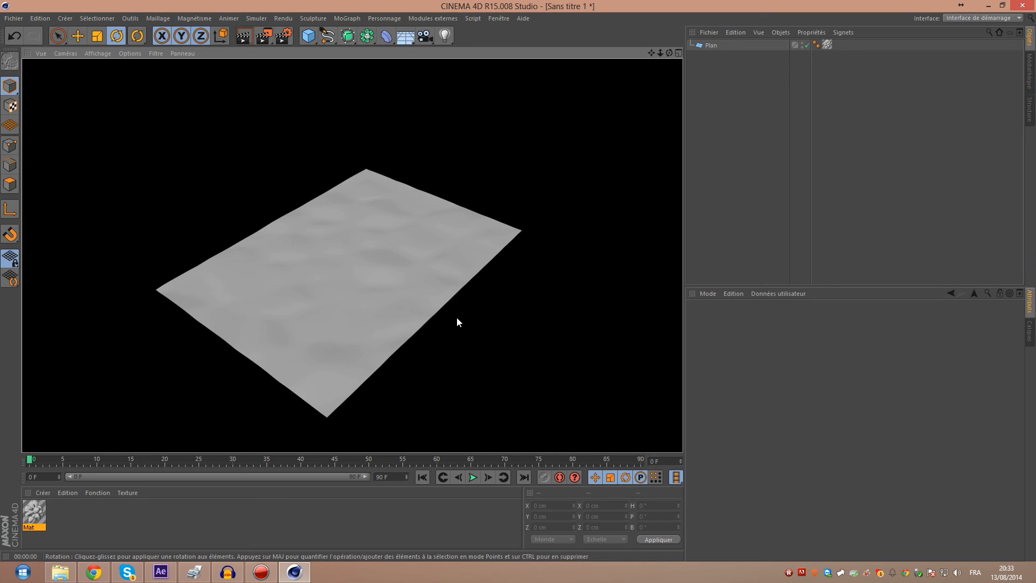
# Render the plane from a low corner angle and from a closer, slightly raised angle to examine the bumps
pyautogui.click(519, 281)
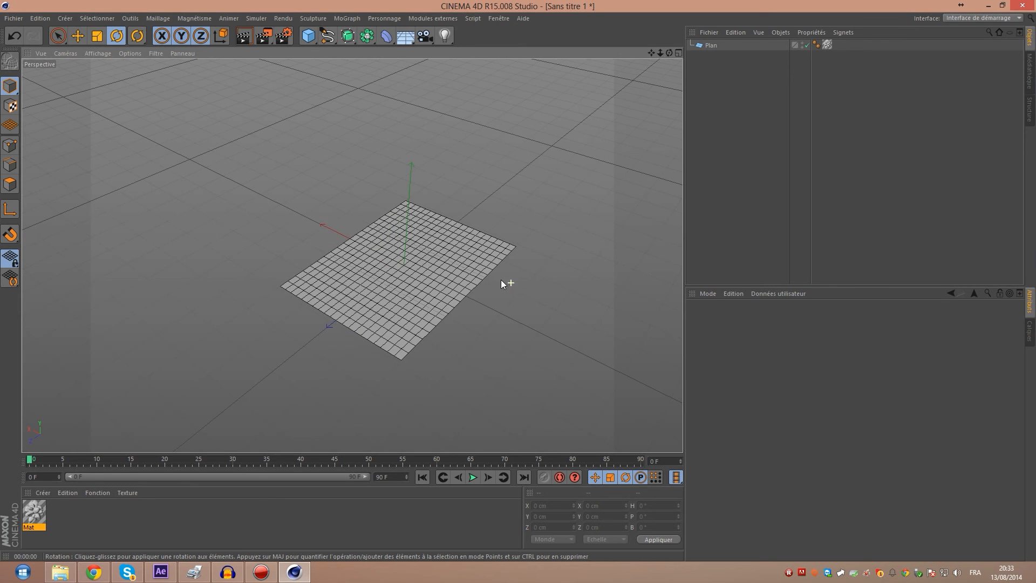
pyautogui.scroll(5, 496, 271)
pyautogui.scroll(-3, 318, 195)
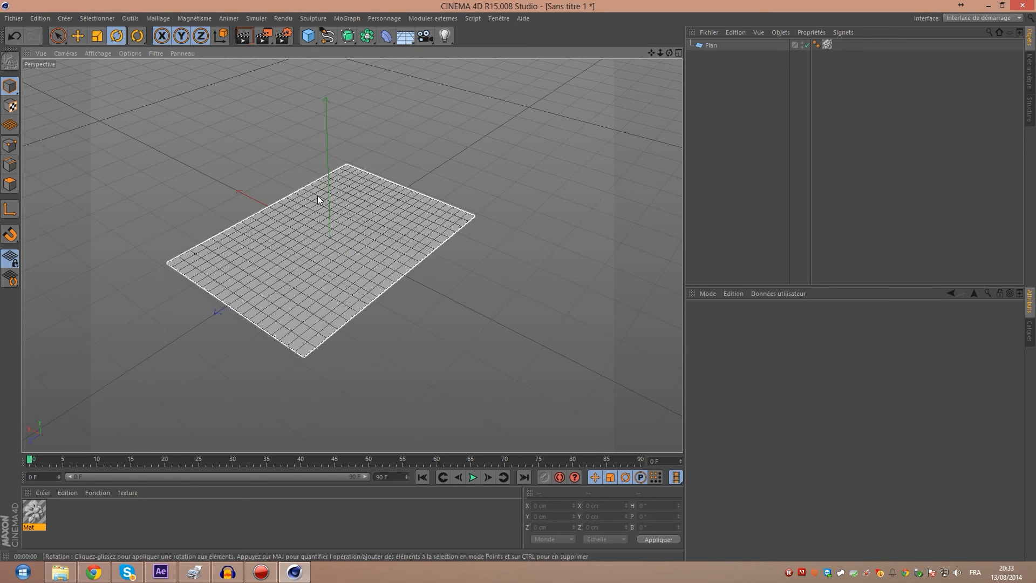
pyautogui.scroll(3, 317, 196)
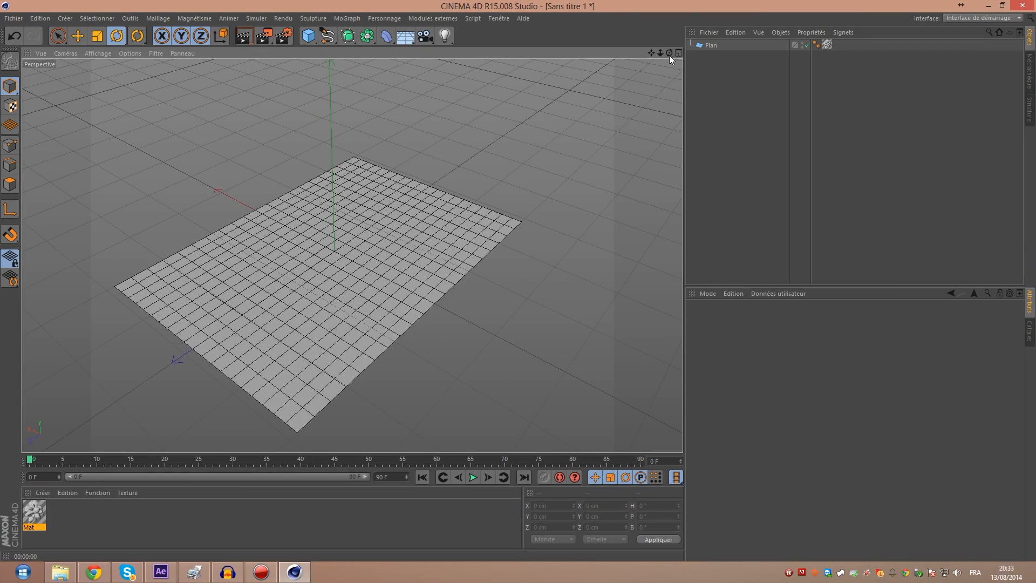
pyautogui.moveTo(669, 53)
pyautogui.mouseDown()
pyautogui.moveTo(642, 55)
pyautogui.moveTo(719, 56)
pyautogui.moveTo(718, 66)
pyautogui.moveTo(696, 70)
pyautogui.moveTo(669, 46)
pyautogui.moveTo(664, 59)
pyautogui.moveTo(680, 54)
pyautogui.moveTo(656, 56)
pyautogui.moveTo(669, 53)
pyautogui.mouseUp()
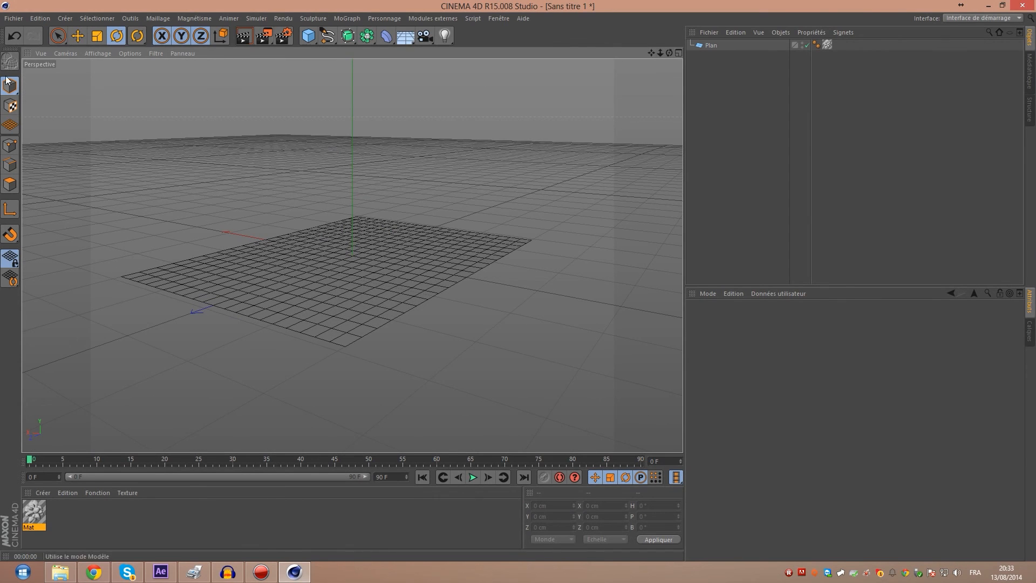
pyautogui.click(244, 36)
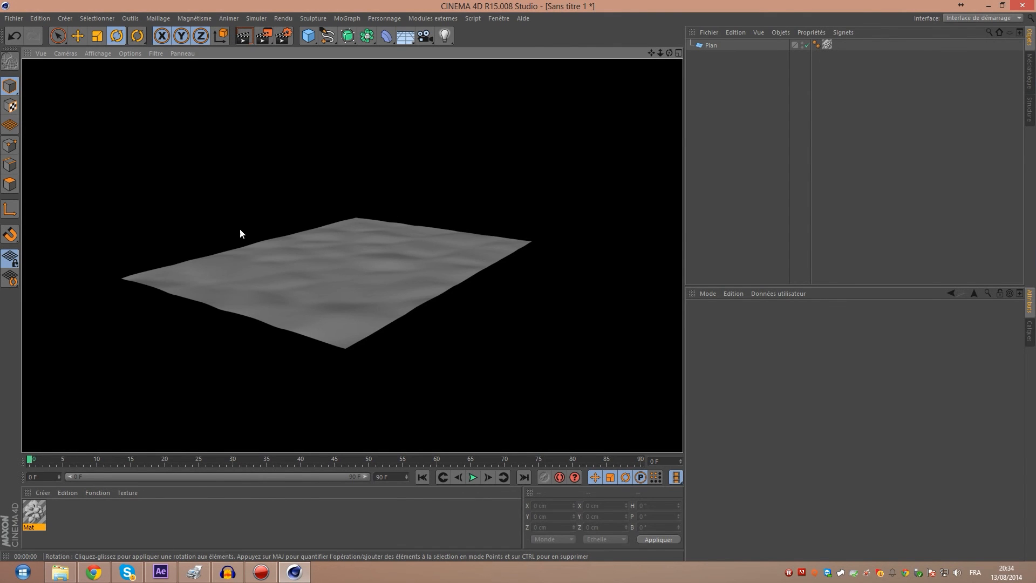
pyautogui.moveTo(661, 53); pyautogui.dragTo(635, 66)
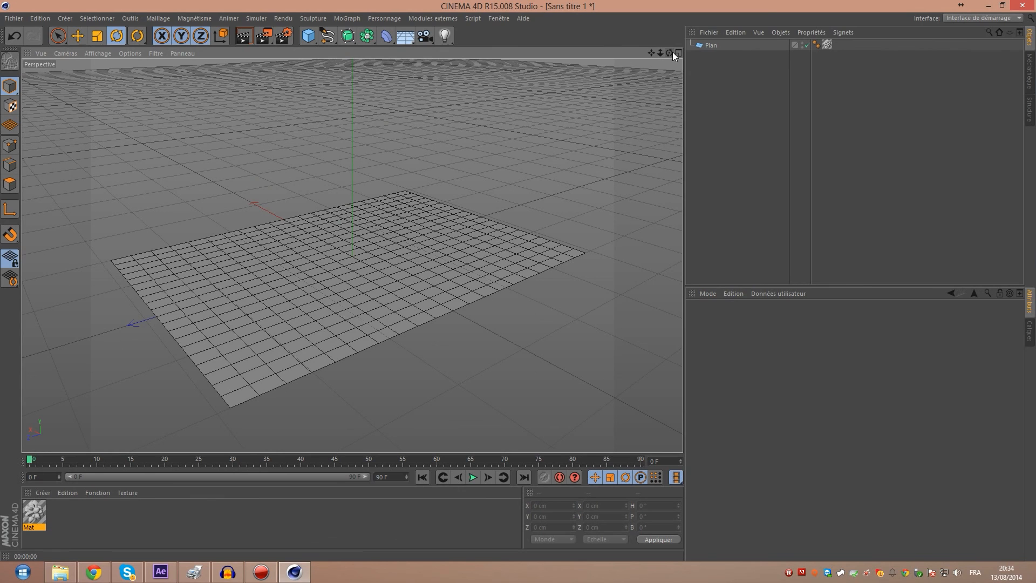
pyautogui.click(244, 39)
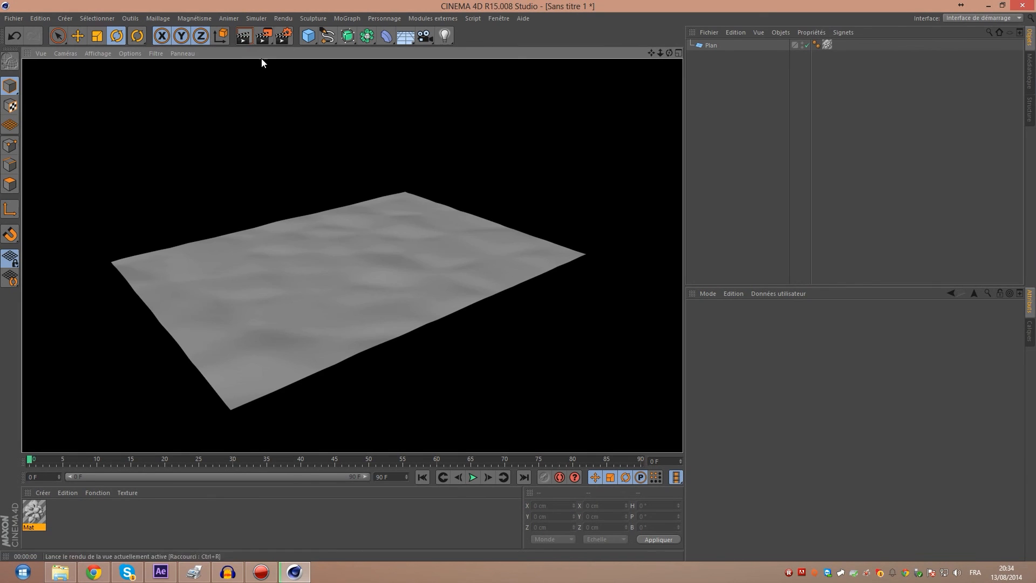
# Select the Plan object to show its object properties
pyautogui.click(709, 45)
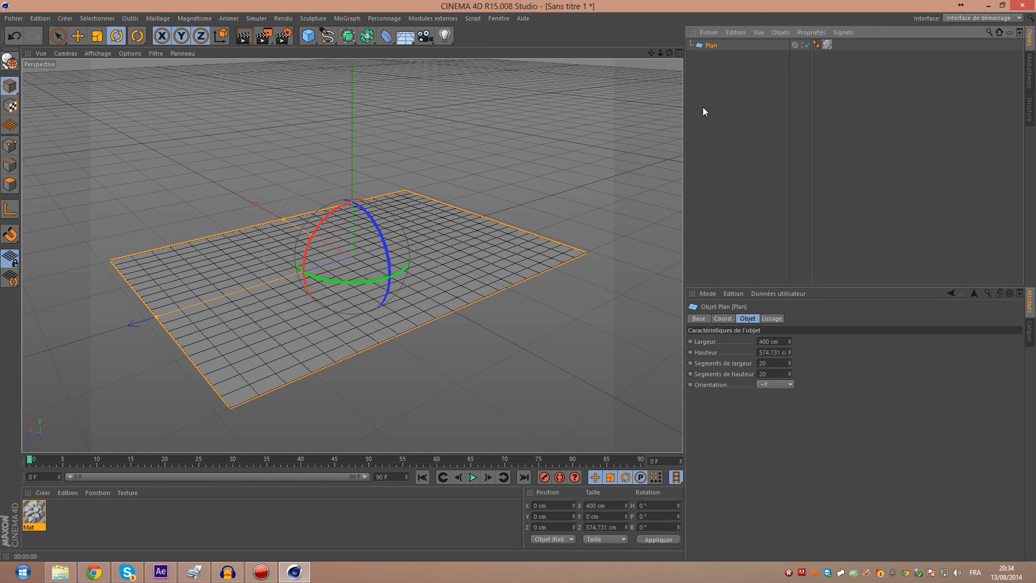